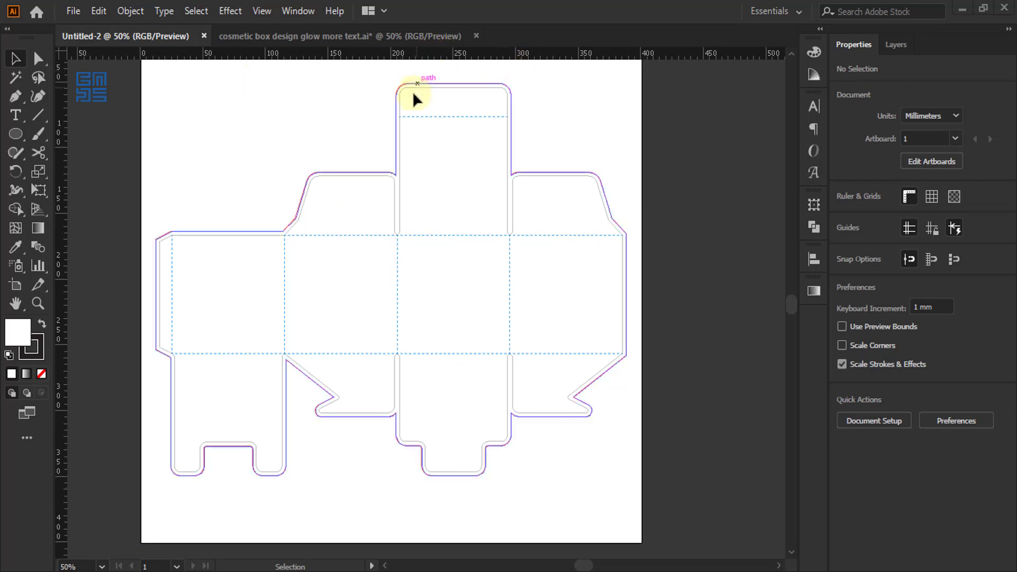
Examine the bleed line, die line and dashed crease line around the box template's top tuck flap.
{"action": "scroll", "coordinate": [406, 82], "scroll_direction": "up", "scroll_amount": 4}
{"action": "scroll", "coordinate": [396, 87], "scroll_direction": "up", "scroll_amount": 2}
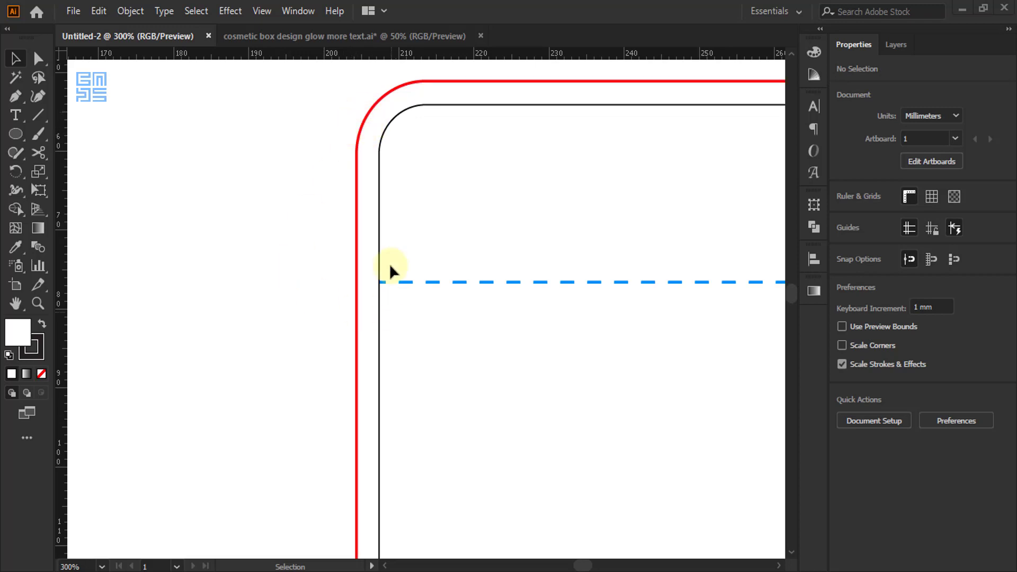
{"action": "scroll", "coordinate": [332, 200], "scroll_direction": "down", "scroll_amount": 1}
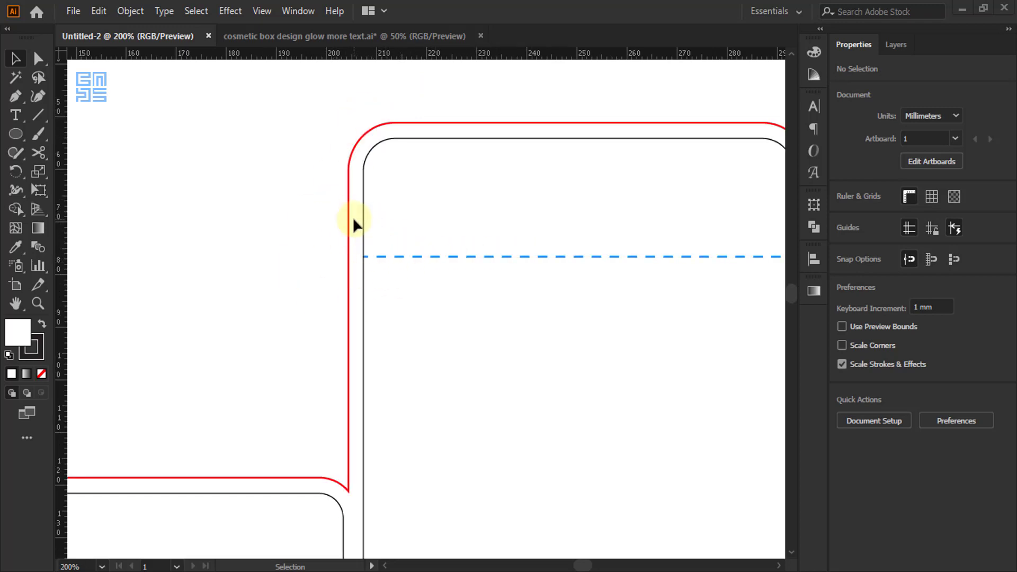
{"action": "scroll", "coordinate": [352, 217], "scroll_direction": "up", "scroll_amount": 2}
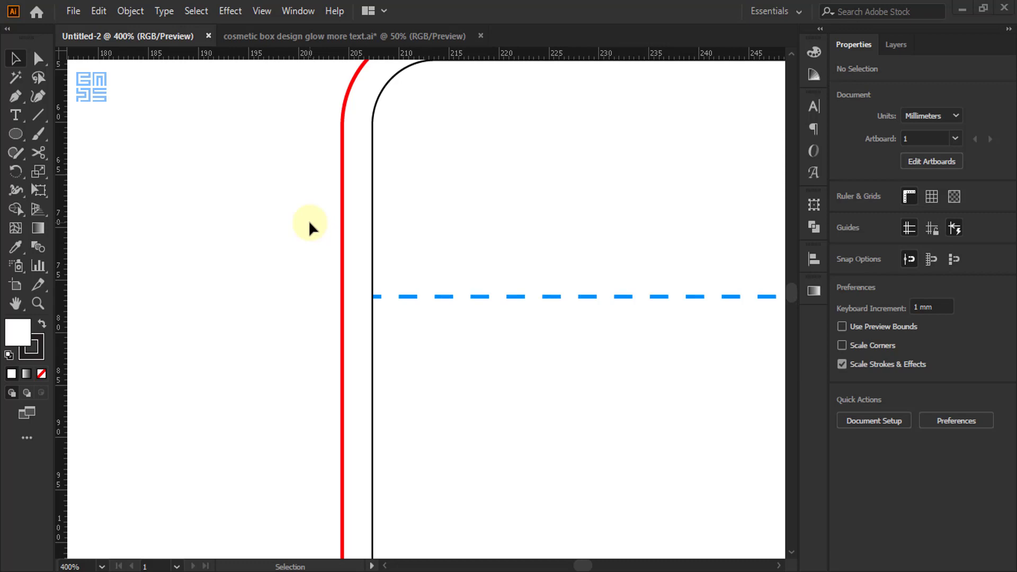
{"action": "scroll", "coordinate": [308, 220], "scroll_direction": "down", "scroll_amount": 1}
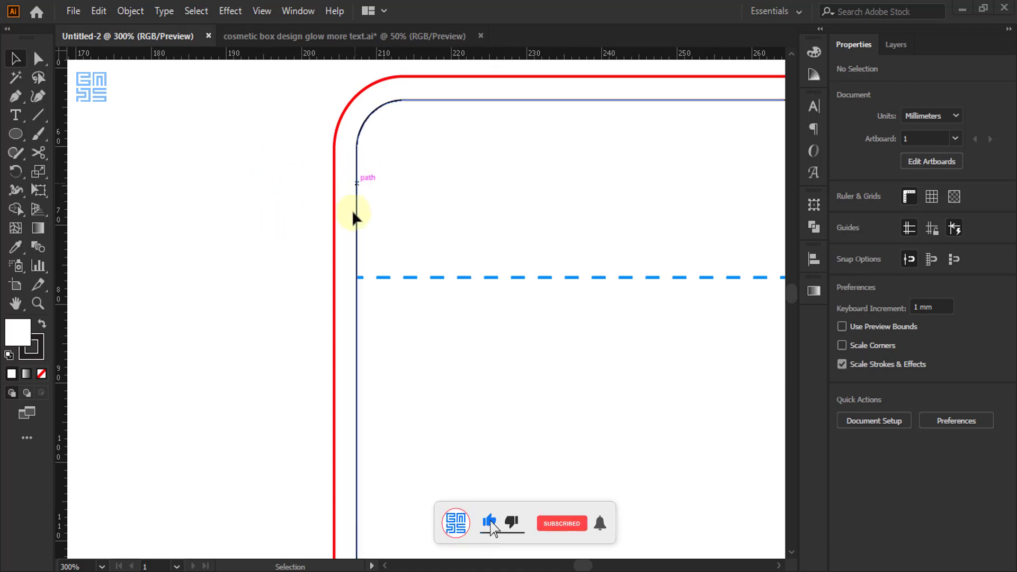
{"action": "scroll", "coordinate": [353, 165], "scroll_direction": "up", "scroll_amount": 1}
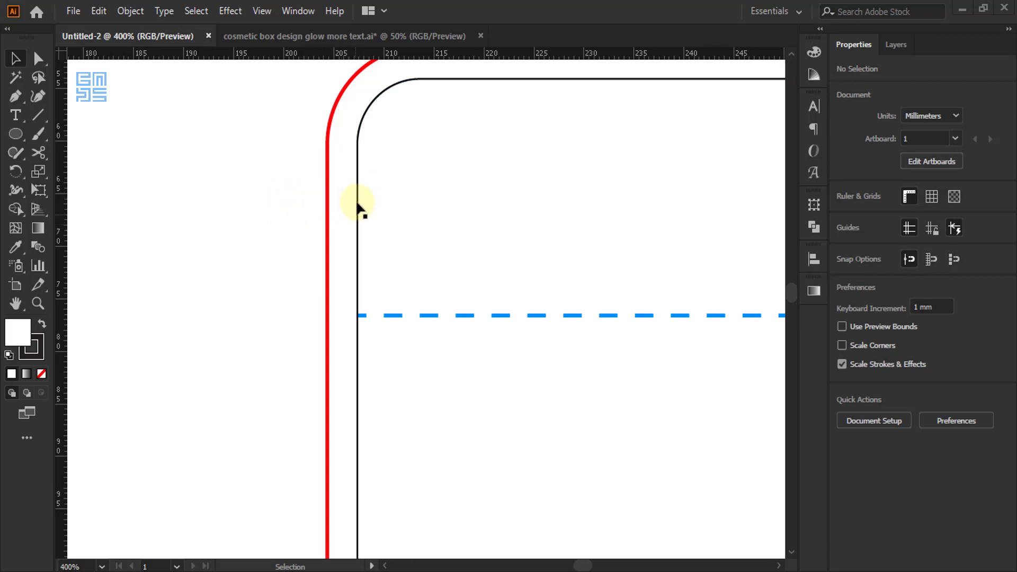
{"action": "scroll", "coordinate": [358, 207], "scroll_direction": "up", "scroll_amount": 1, "text": "alt"}
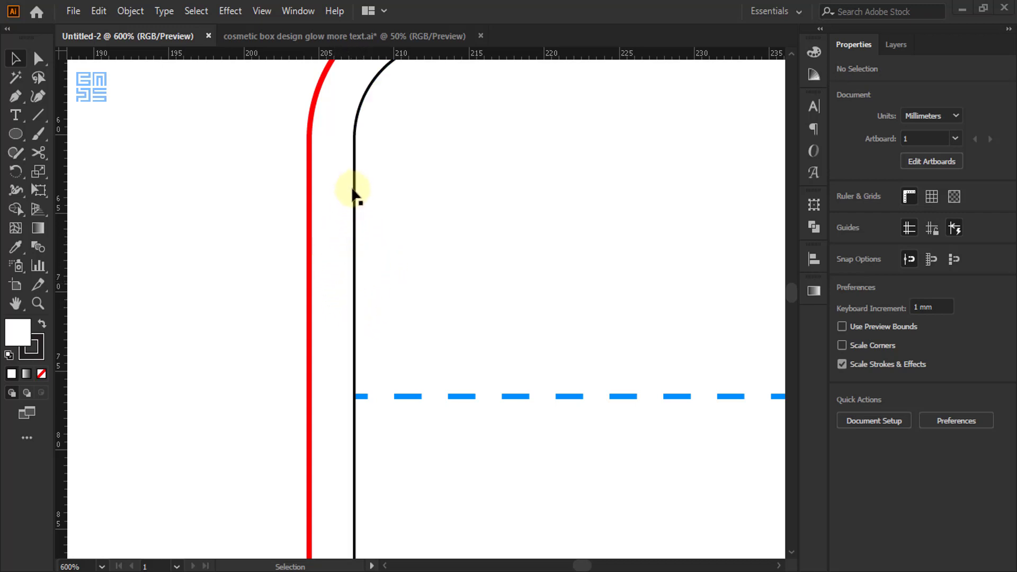
{"action": "scroll", "coordinate": [356, 185], "scroll_direction": "down", "scroll_amount": 2}
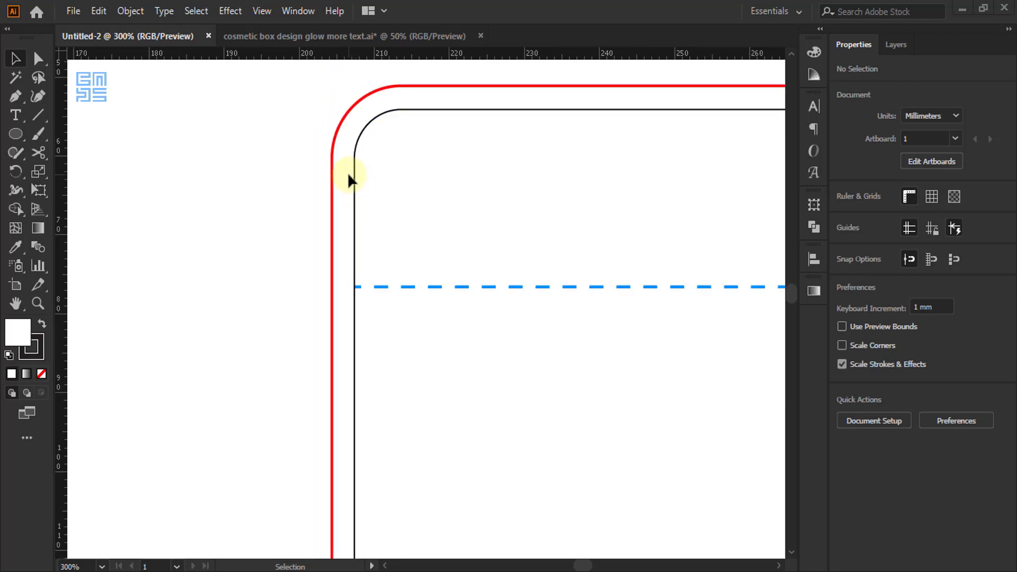
{"action": "scroll", "coordinate": [346, 169], "scroll_direction": "down", "scroll_amount": 4}
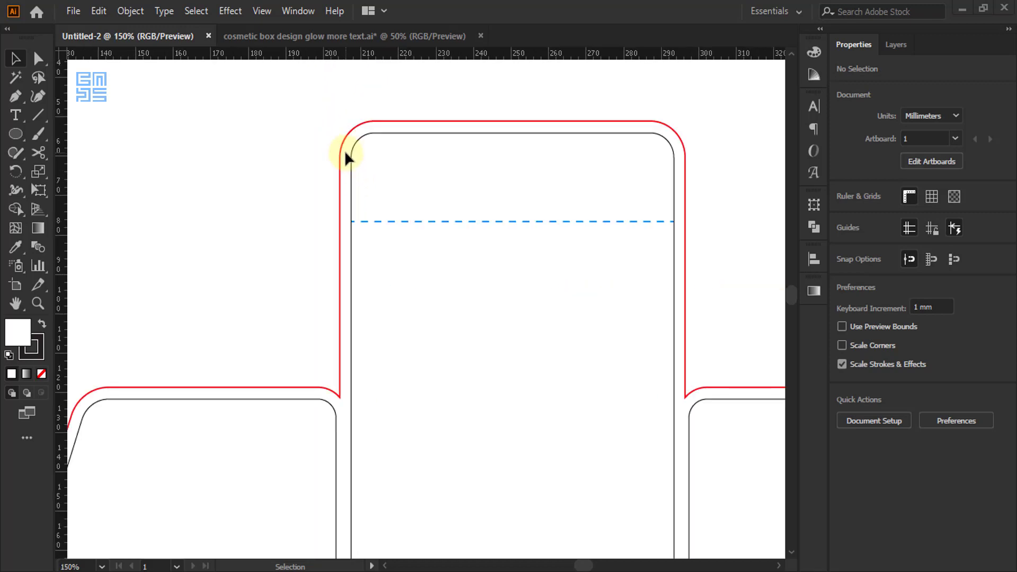
{"action": "scroll", "coordinate": [491, 115], "scroll_direction": "down", "scroll_amount": 1}
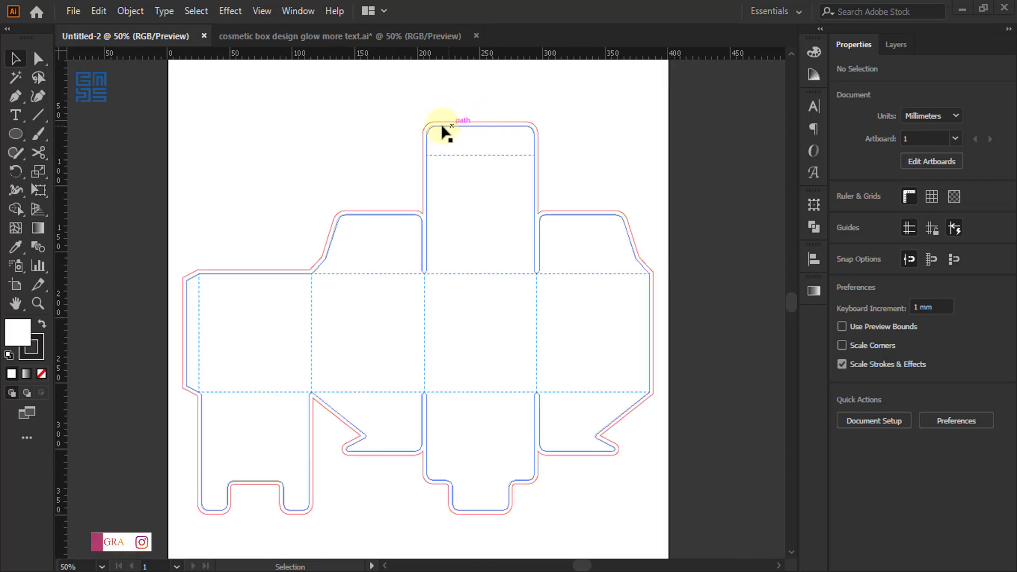
{"action": "scroll", "coordinate": [423, 132], "scroll_direction": "up", "scroll_amount": 4}
{"action": "scroll", "coordinate": [413, 139], "scroll_direction": "up", "scroll_amount": 1}
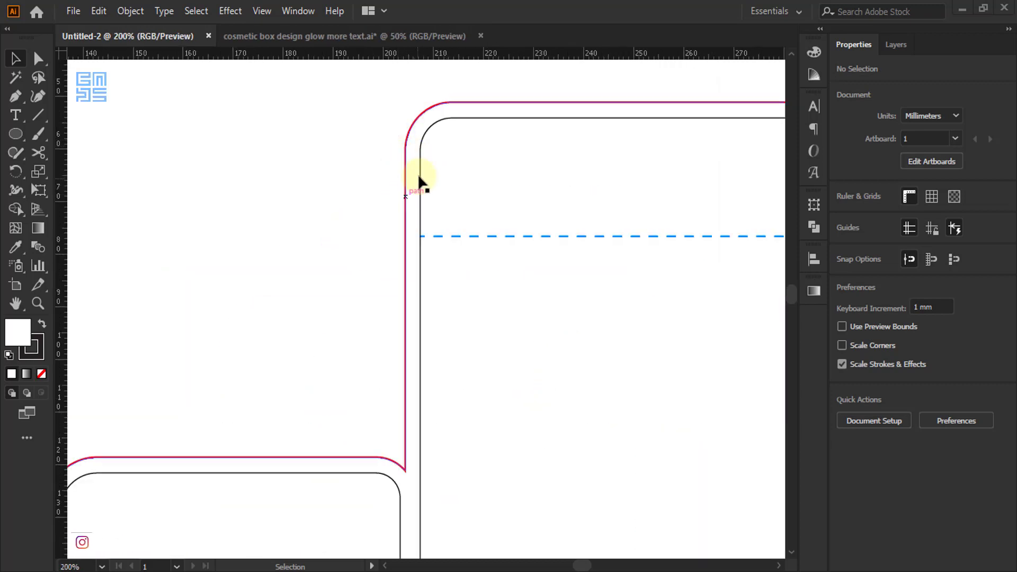
{"action": "scroll", "coordinate": [422, 183], "scroll_direction": "up", "scroll_amount": 1}
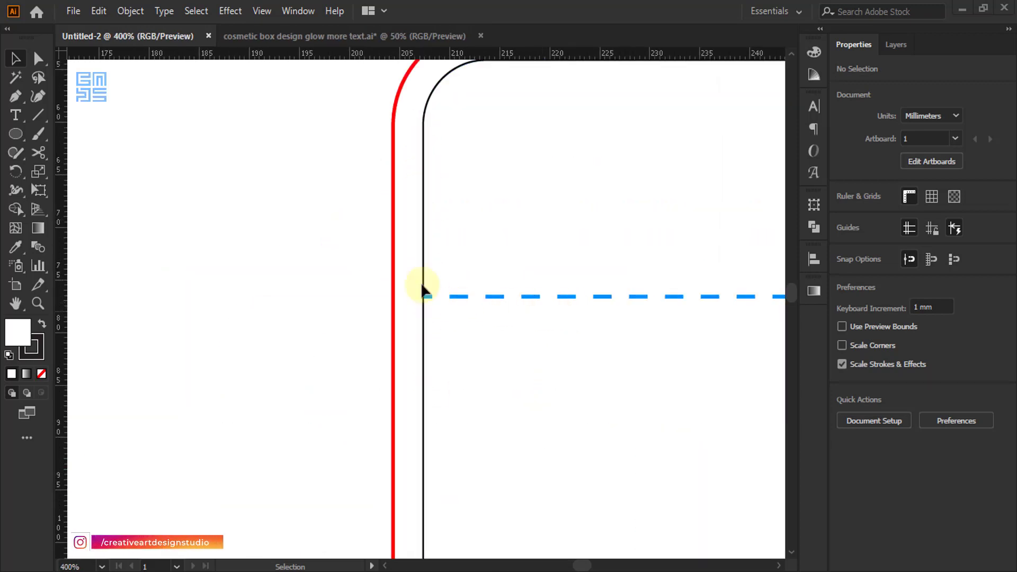
{"action": "scroll", "coordinate": [451, 201], "scroll_direction": "down", "scroll_amount": 2}
Lock the deiline, crease line and bleed layers.
{"action": "left_click", "coordinate": [895, 44]}
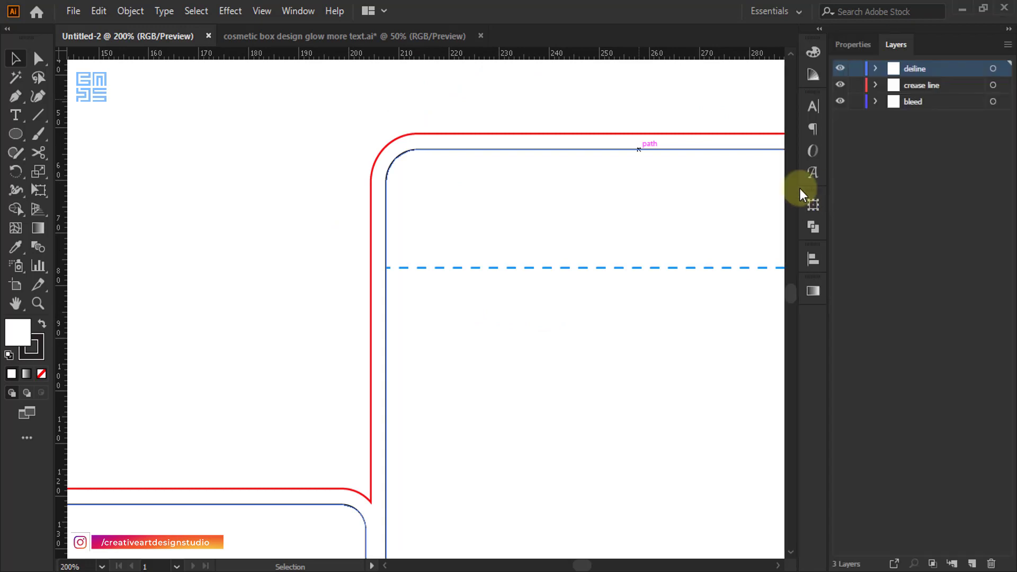
{"action": "left_click", "coordinate": [856, 68]}
{"action": "left_click", "coordinate": [856, 84]}
{"action": "left_click", "coordinate": [856, 101]}
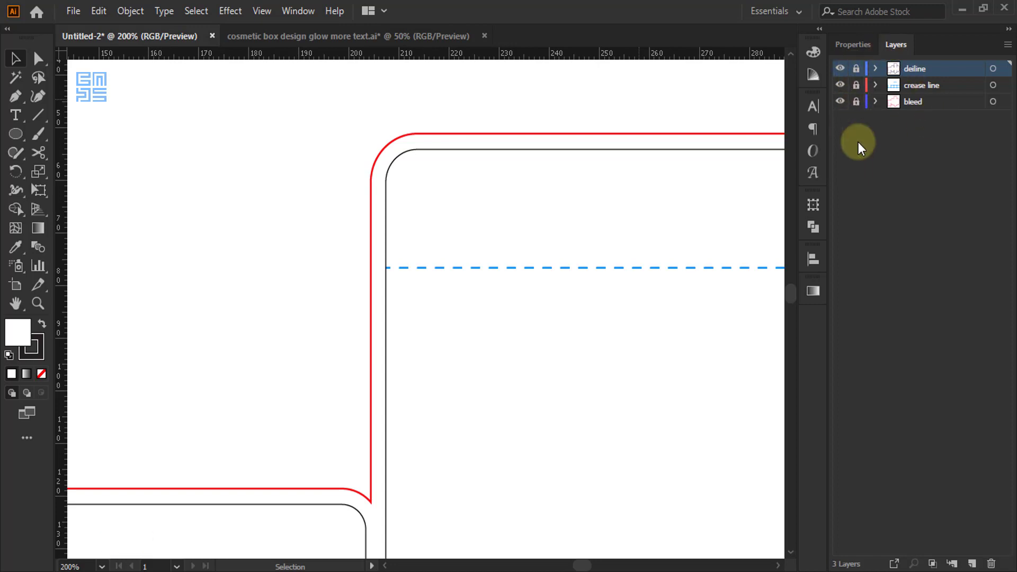
Add a new layer directly above the bleed layer and name it "design".
{"action": "left_click", "coordinate": [913, 103]}
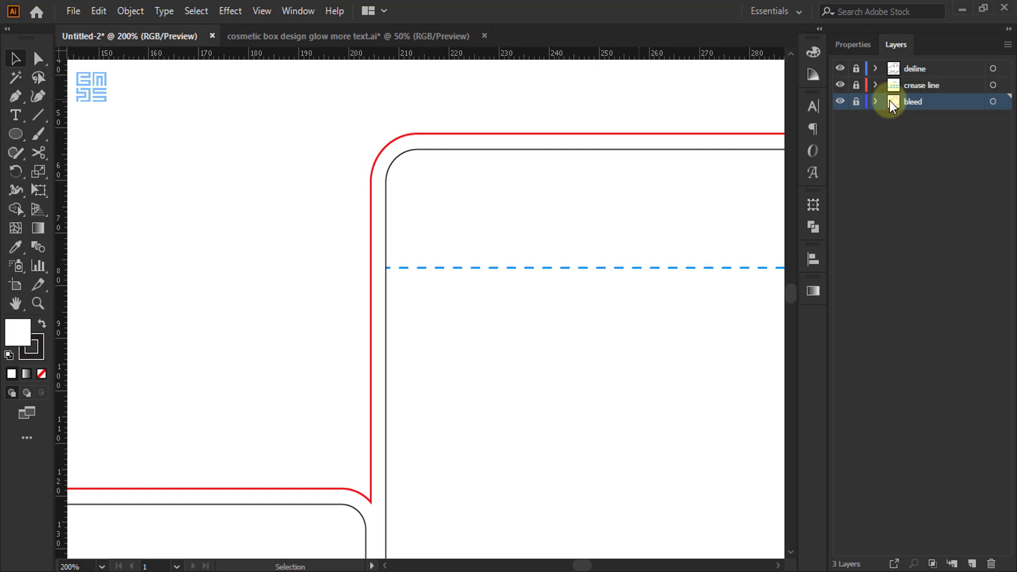
{"action": "left_click", "coordinate": [972, 563]}
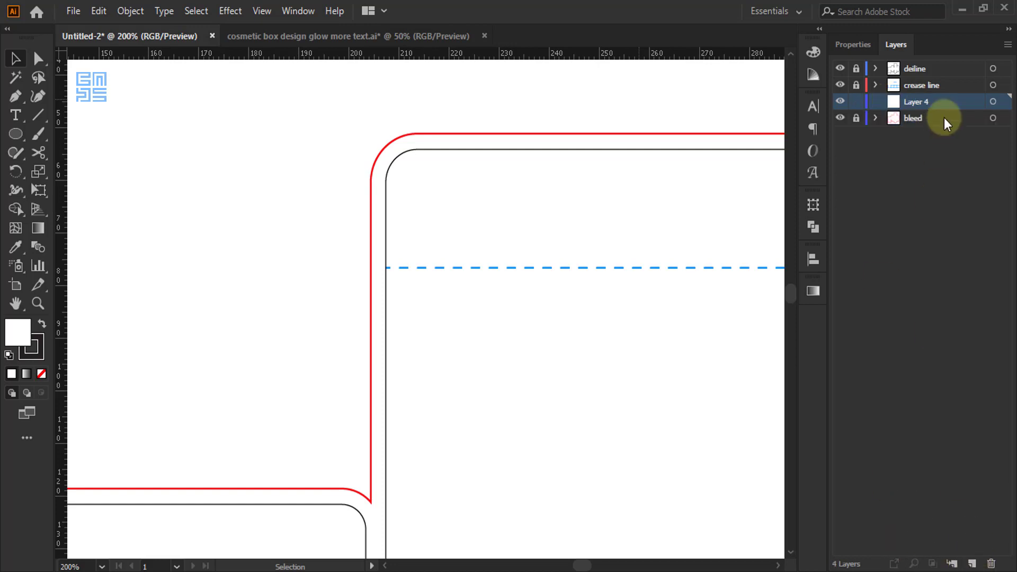
{"action": "double_click", "coordinate": [915, 100]}
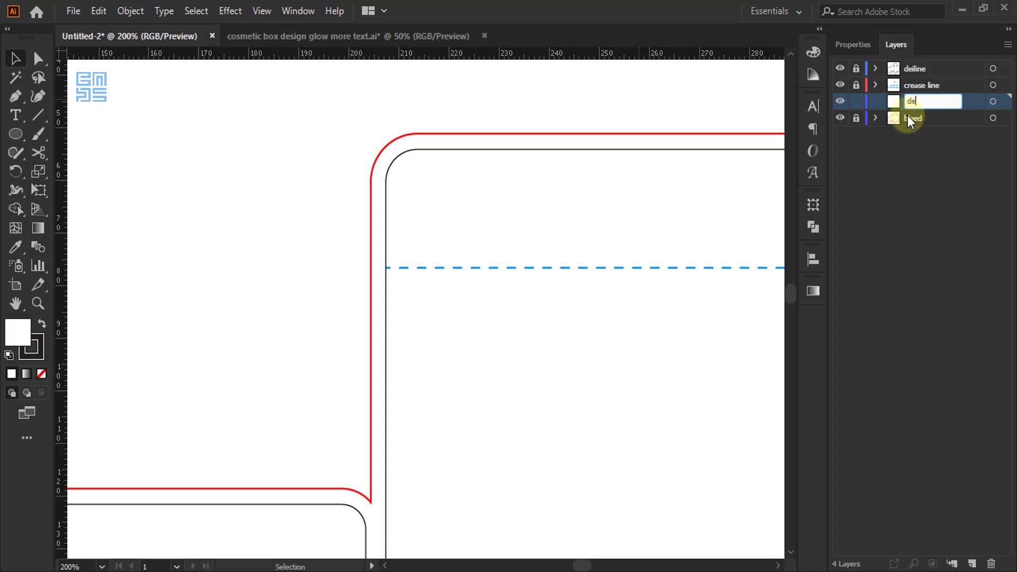
{"action": "type", "text": "design"}
{"action": "key", "text": "Return"}
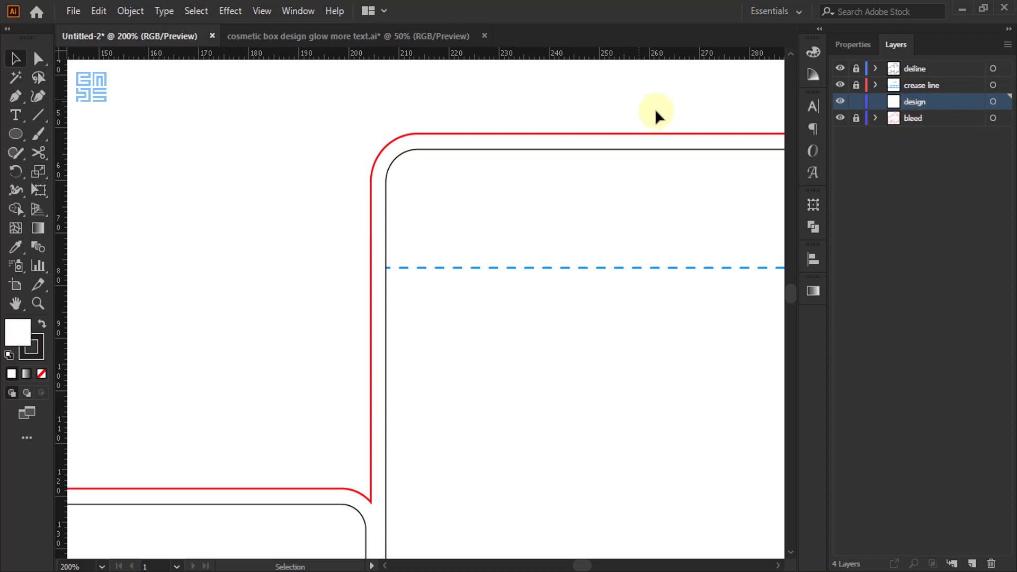
Examine the red bleed outline against the die line around the side flaps and across the whole box template.
{"action": "scroll", "coordinate": [606, 100], "scroll_direction": "down", "scroll_amount": 3}
{"action": "scroll", "coordinate": [502, 87], "scroll_direction": "down", "scroll_amount": 1}
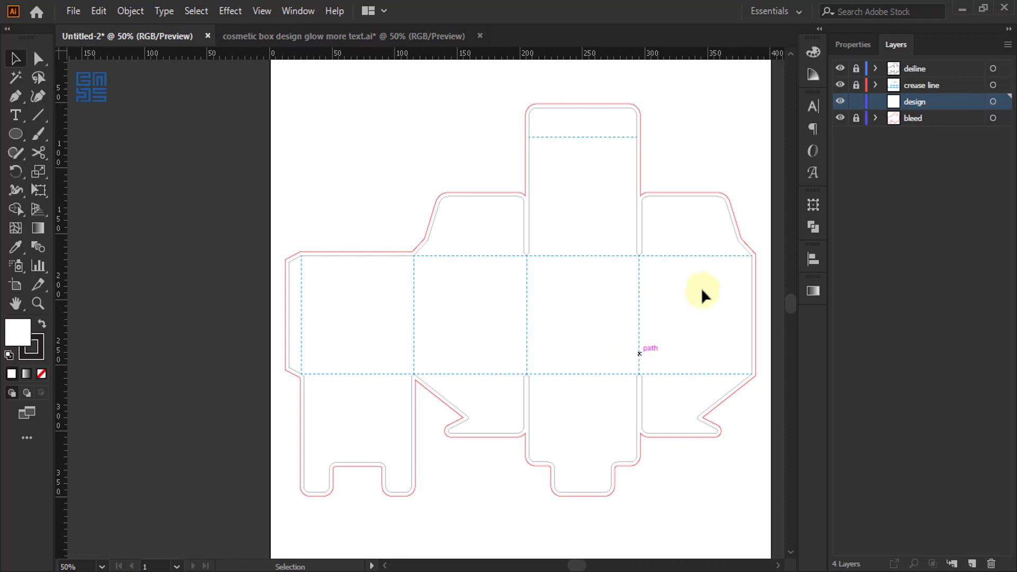
{"action": "scroll", "coordinate": [700, 287], "scroll_direction": "up", "scroll_amount": 1}
{"action": "scroll", "coordinate": [606, 274], "scroll_direction": "down", "scroll_amount": 1}
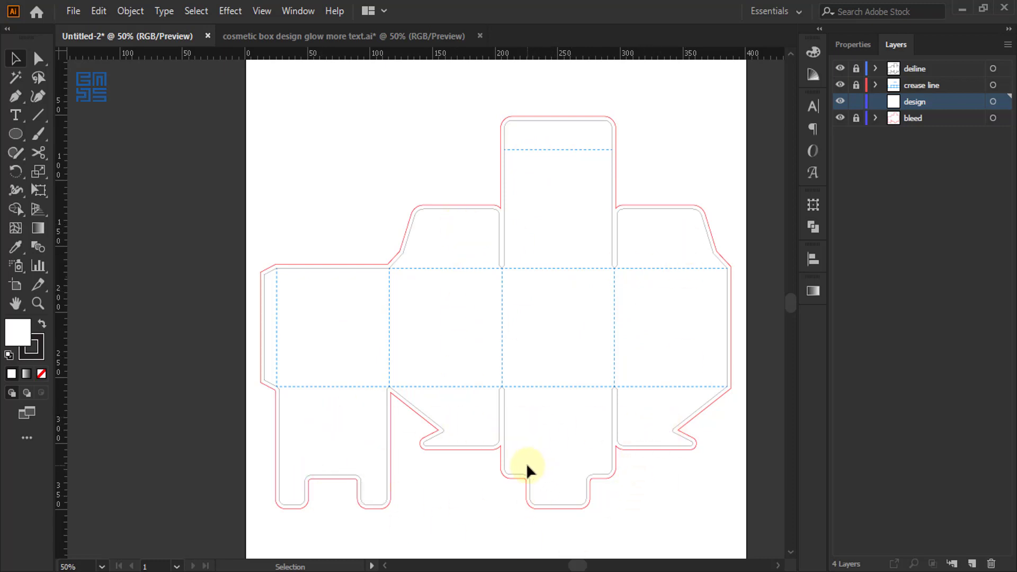
{"action": "scroll", "coordinate": [486, 190], "scroll_direction": "up", "scroll_amount": 3}
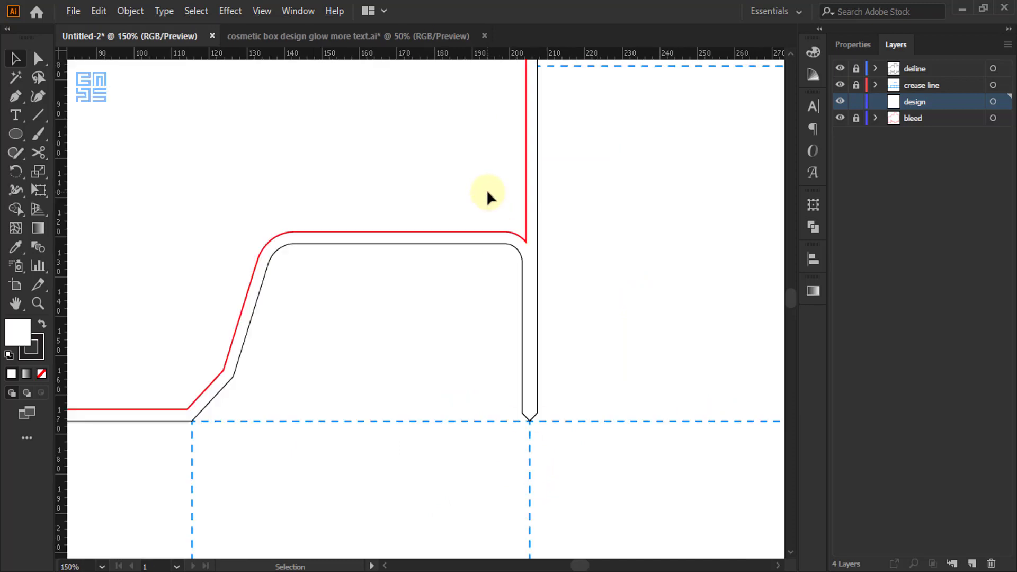
{"action": "scroll", "coordinate": [538, 214], "scroll_direction": "up", "scroll_amount": 5}
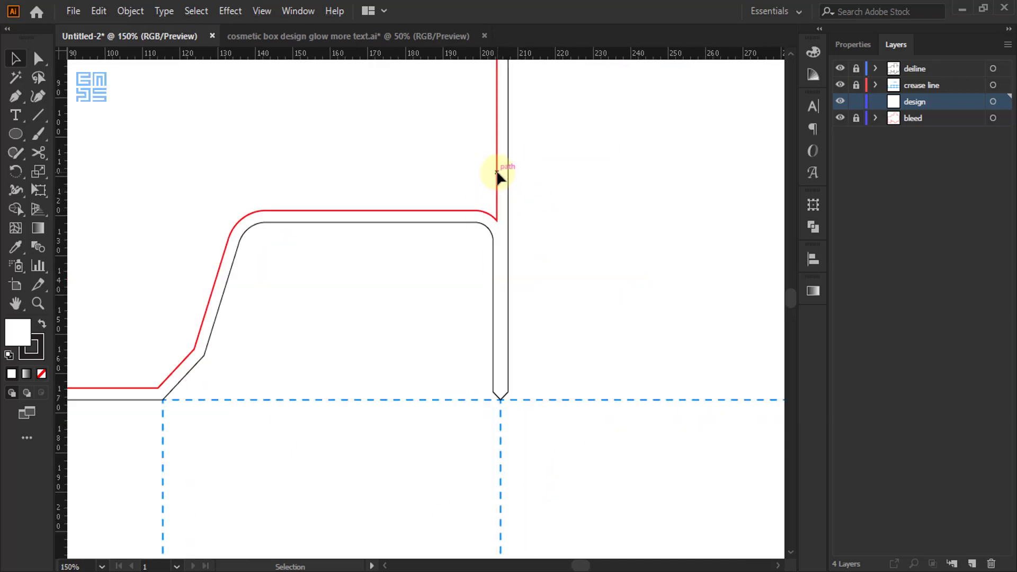
{"action": "scroll", "coordinate": [497, 175], "scroll_direction": "down", "scroll_amount": 3}
{"action": "scroll", "coordinate": [497, 200], "scroll_direction": "up", "scroll_amount": 2}
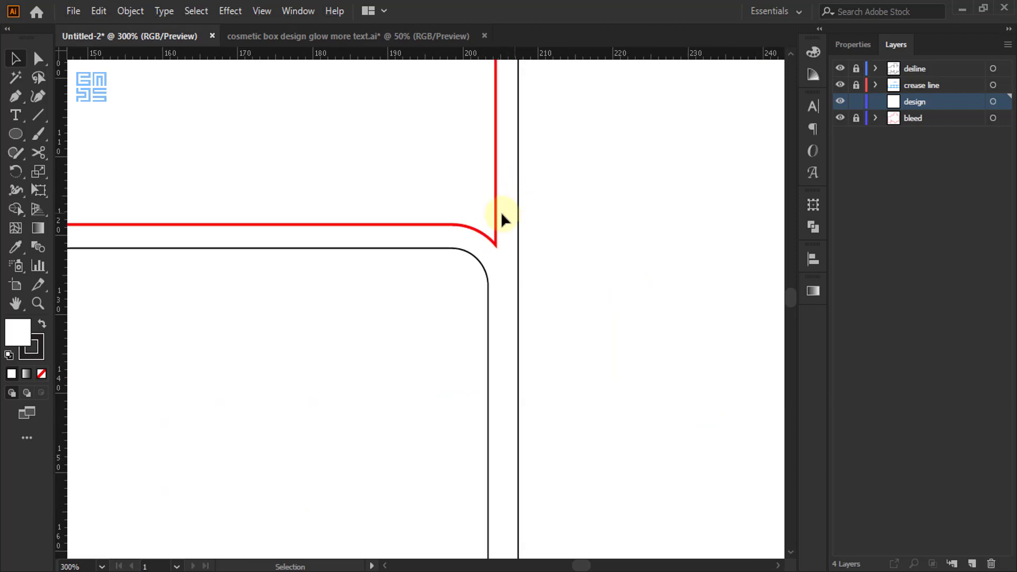
{"action": "scroll", "coordinate": [500, 204], "scroll_direction": "up", "scroll_amount": 3}
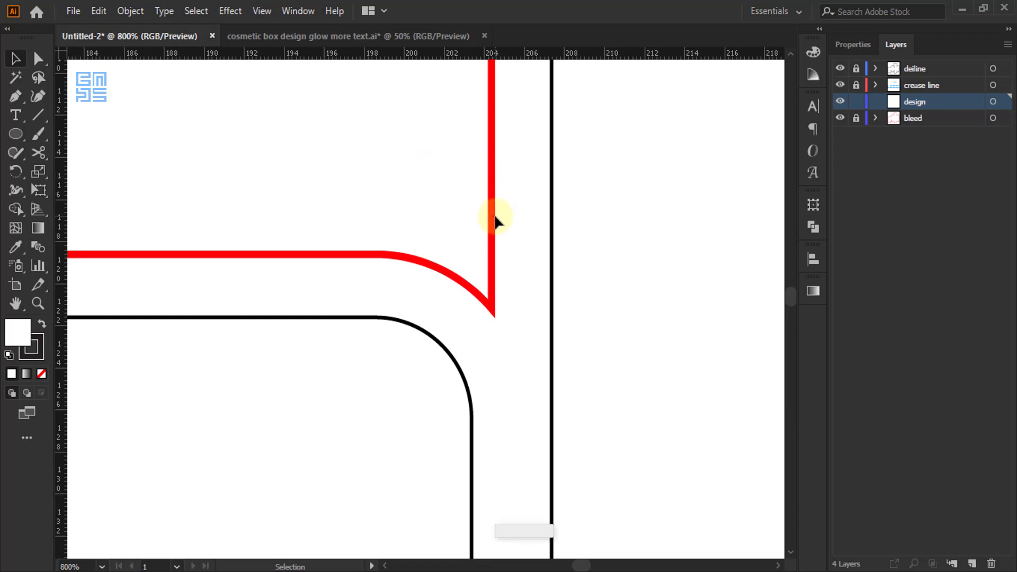
{"action": "scroll", "coordinate": [502, 212], "scroll_direction": "down", "scroll_amount": 7}
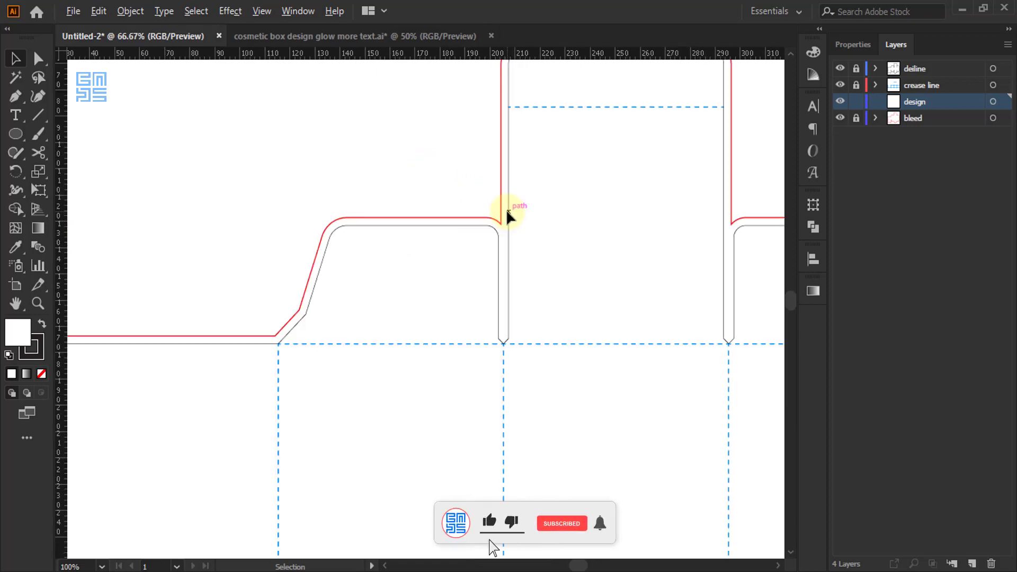
{"action": "scroll", "coordinate": [506, 208], "scroll_direction": "down", "scroll_amount": 2}
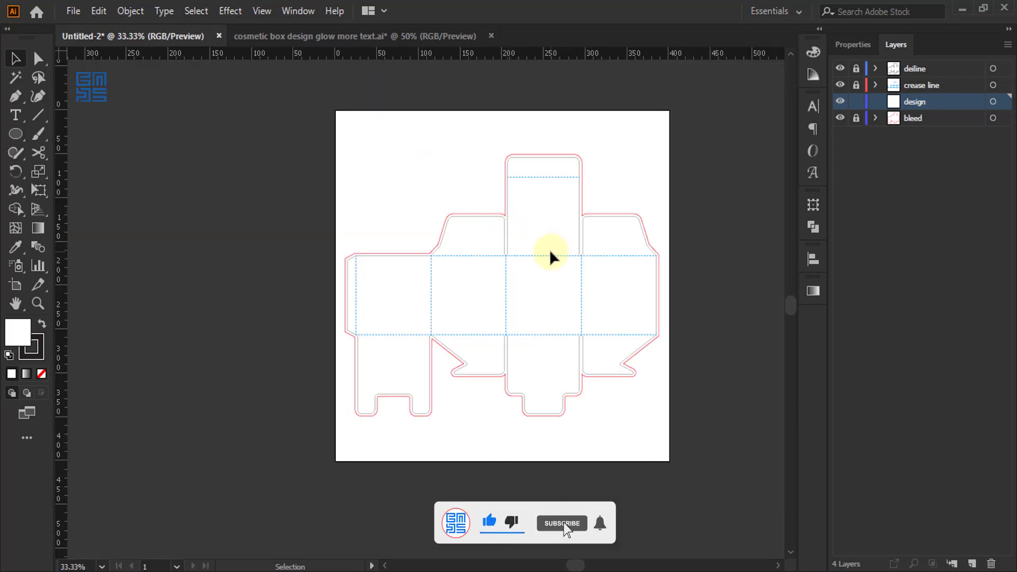
{"action": "scroll", "coordinate": [589, 287], "scroll_direction": "up", "scroll_amount": 2}
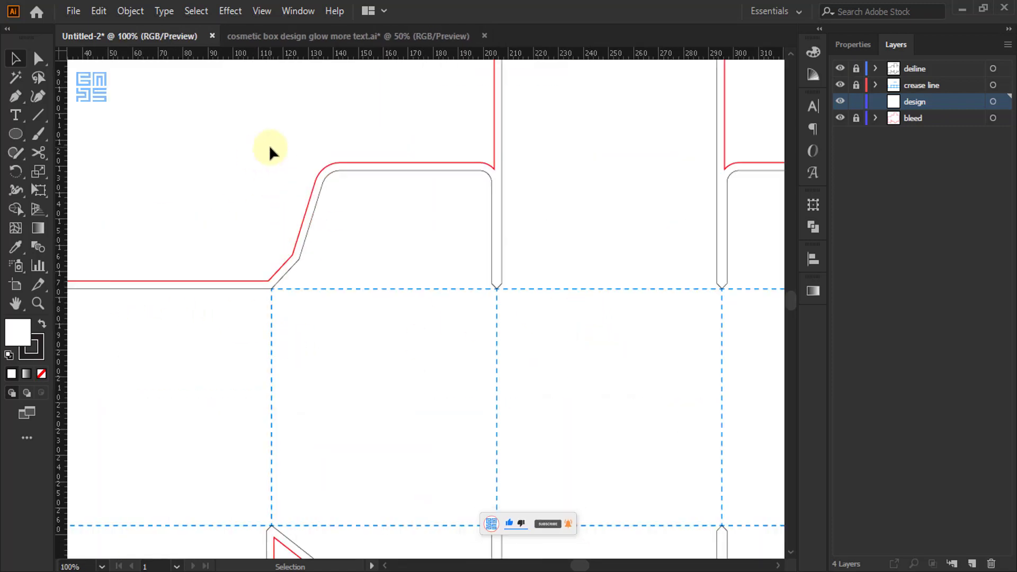
{"action": "scroll", "coordinate": [268, 145], "scroll_direction": "up", "scroll_amount": 1}
{"action": "scroll", "coordinate": [309, 183], "scroll_direction": "up", "scroll_amount": 3}
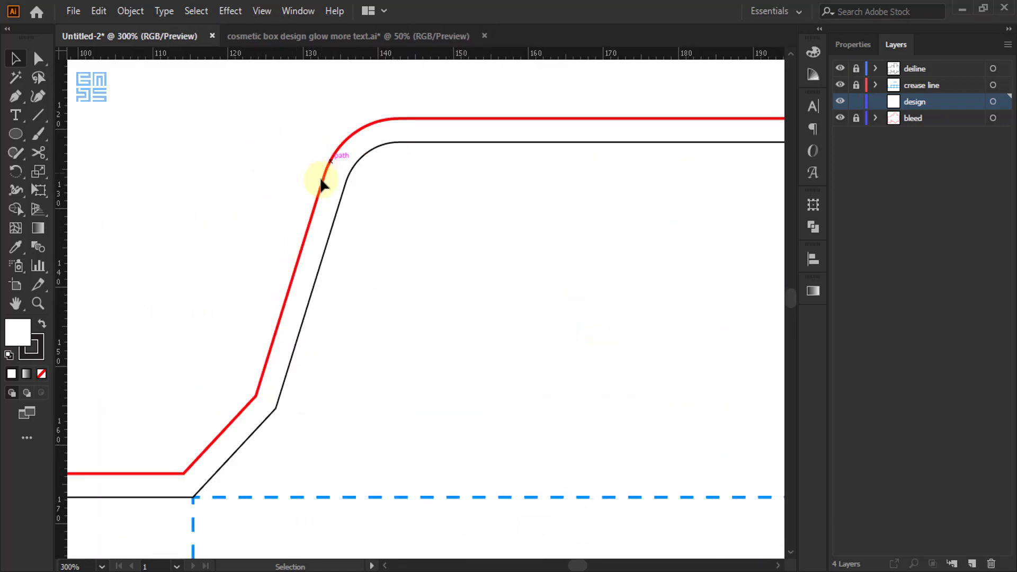
{"action": "scroll", "coordinate": [332, 163], "scroll_direction": "down", "scroll_amount": 3}
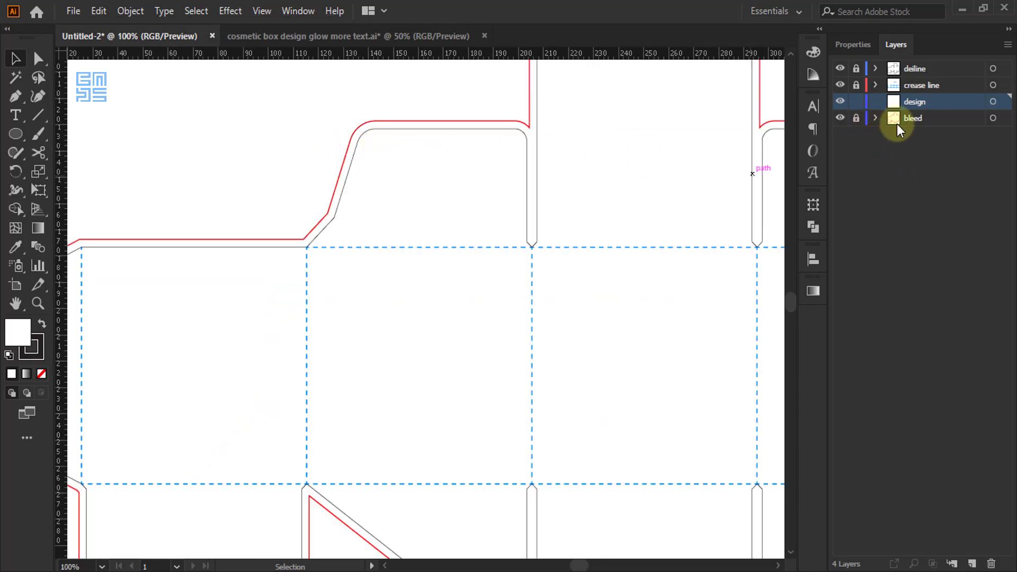
Copy the outline path from the bleed layer, unlocking the layer for the copy and relocking it.
{"action": "left_click", "coordinate": [856, 117]}
{"action": "left_click", "coordinate": [875, 117]}
{"action": "left_click", "coordinate": [992, 135]}
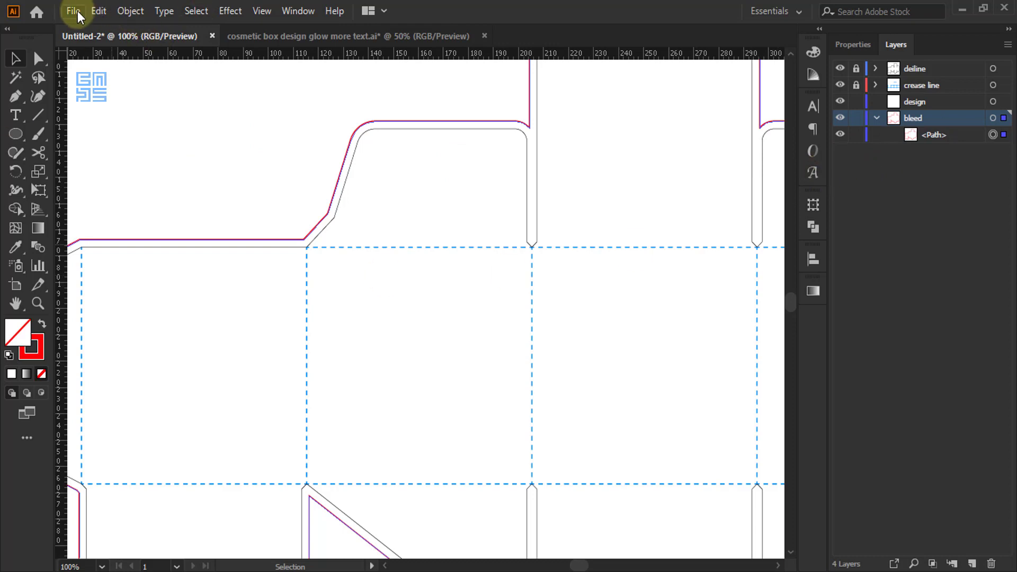
{"action": "left_click", "coordinate": [98, 11]}
{"action": "left_click", "coordinate": [122, 87]}
{"action": "left_click", "coordinate": [876, 122]}
{"action": "left_click", "coordinate": [856, 118]}
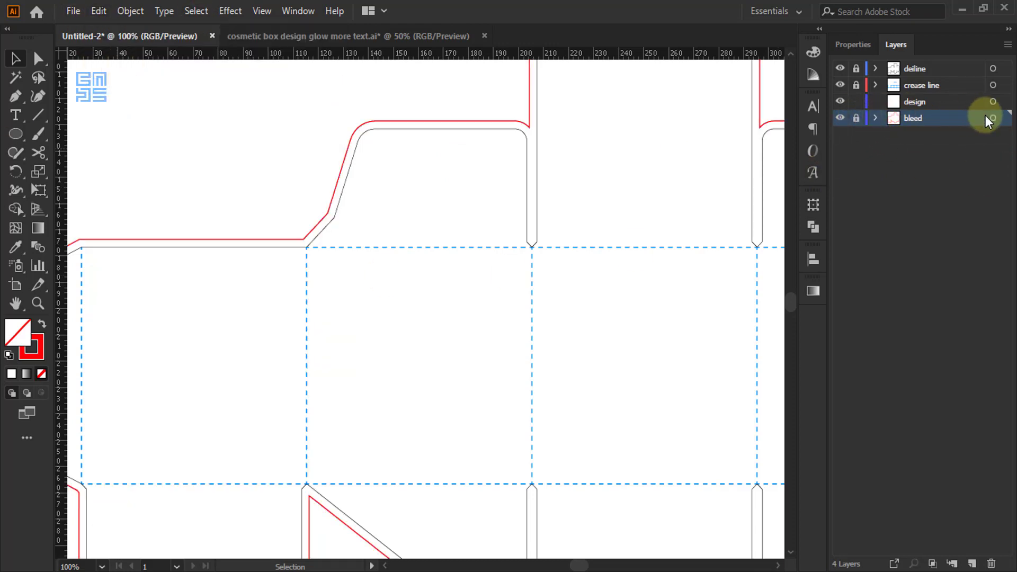
Paste the copied bleed outline in place on the design layer.
{"action": "left_click", "coordinate": [966, 100]}
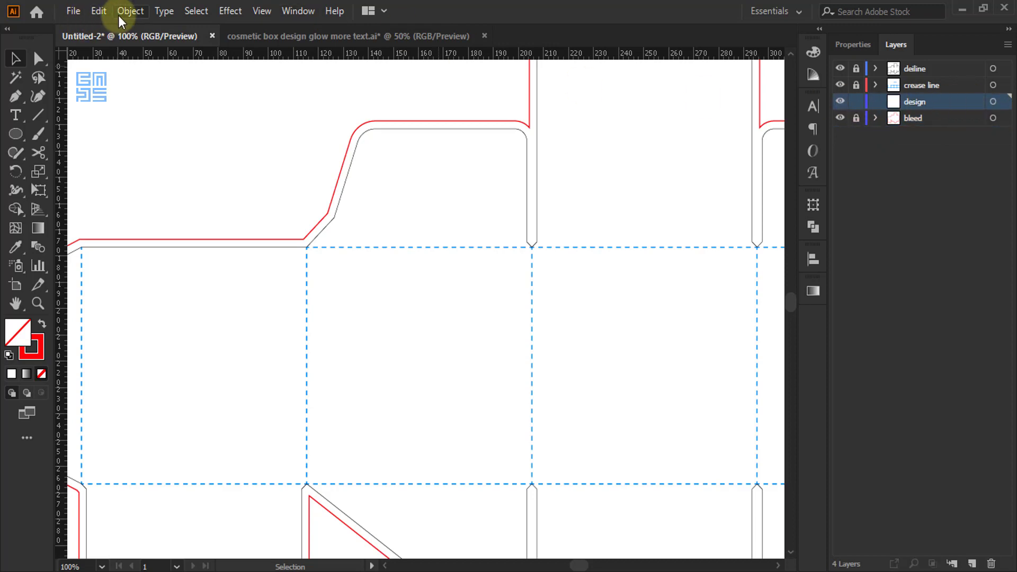
{"action": "left_click", "coordinate": [99, 10]}
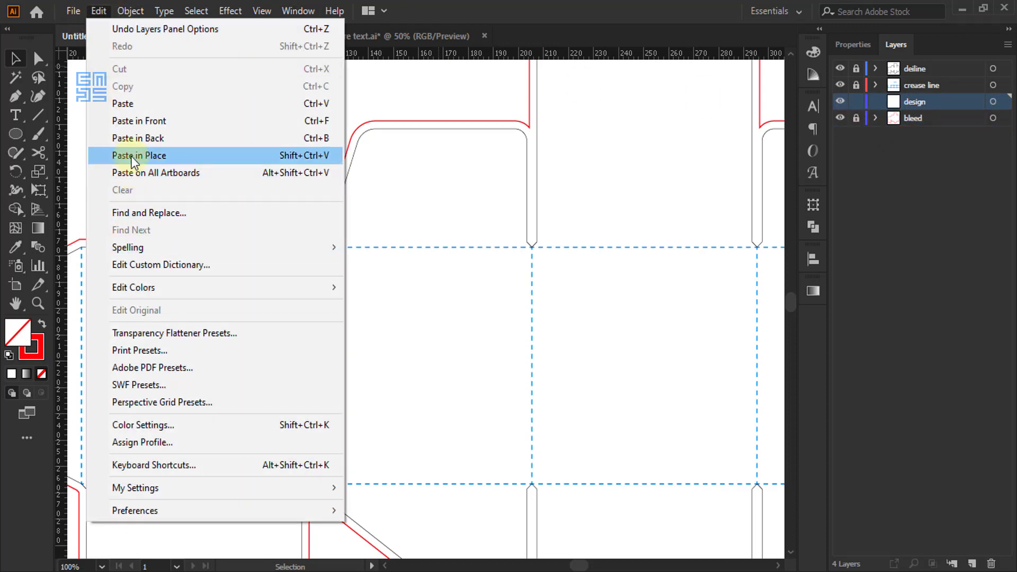
{"action": "left_click", "coordinate": [131, 155]}
Swap the fill and stroke of the pasted outline, giving it a solid red fill and no stroke.
{"action": "scroll", "coordinate": [505, 238], "scroll_direction": "down", "scroll_amount": 2}
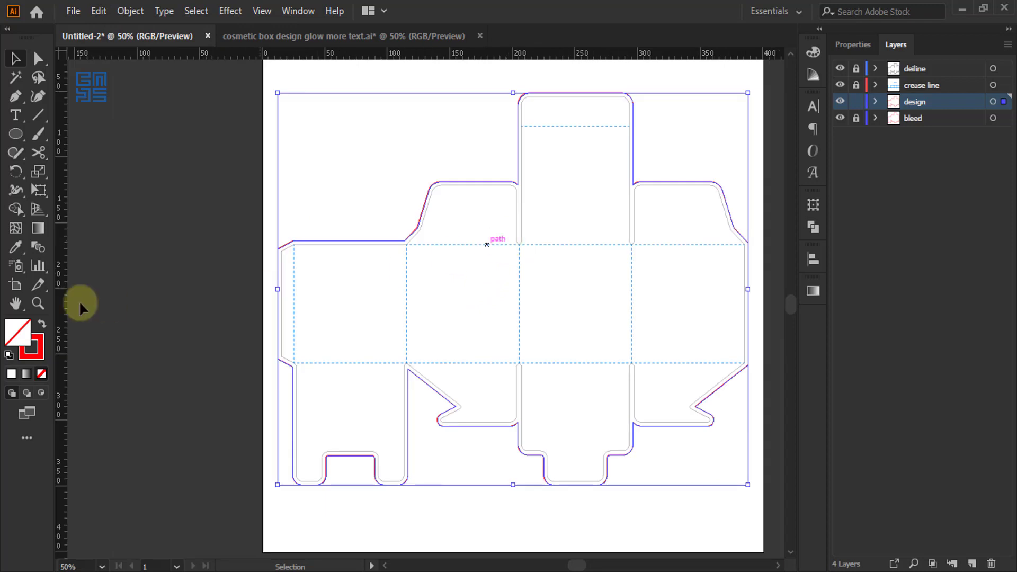
{"action": "left_click", "coordinate": [41, 324]}
{"action": "scroll", "coordinate": [531, 210], "scroll_direction": "up", "scroll_amount": 2}
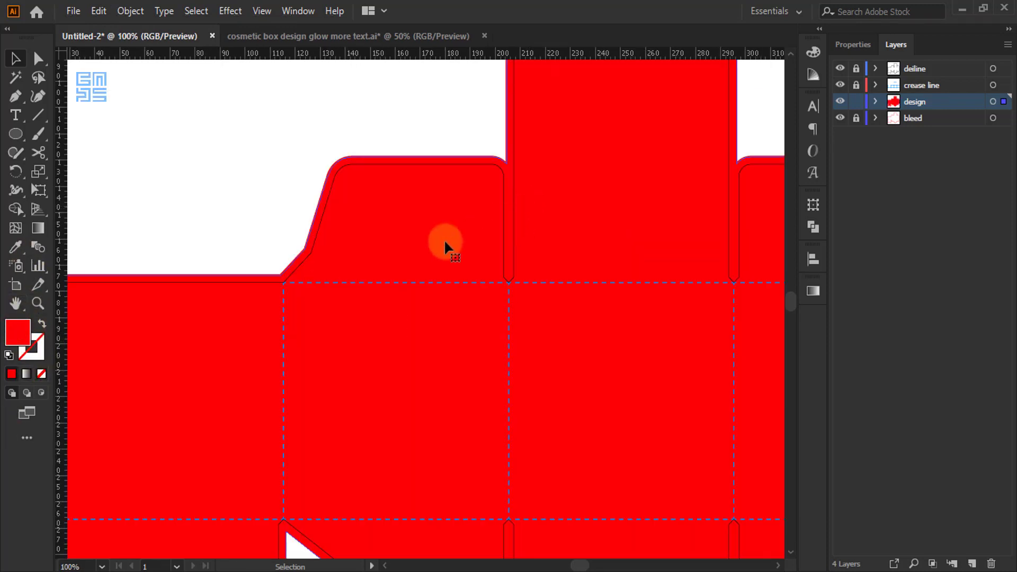
{"action": "scroll", "coordinate": [372, 210], "scroll_direction": "up", "scroll_amount": 2}
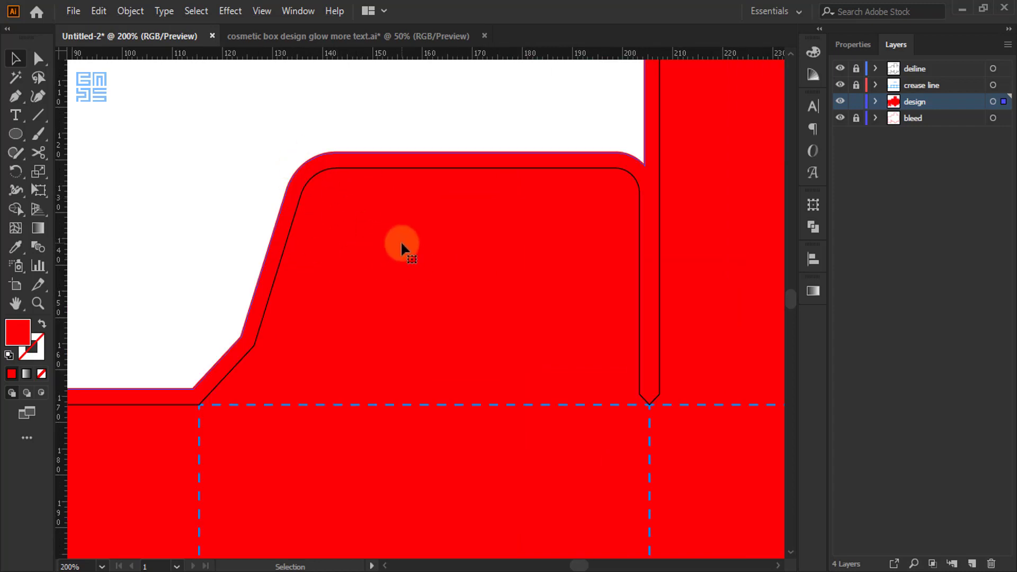
Draw a small square with the Rectangle tool on the empty canvas beside the artboard.
{"action": "scroll", "coordinate": [443, 222], "scroll_direction": "down", "scroll_amount": 3}
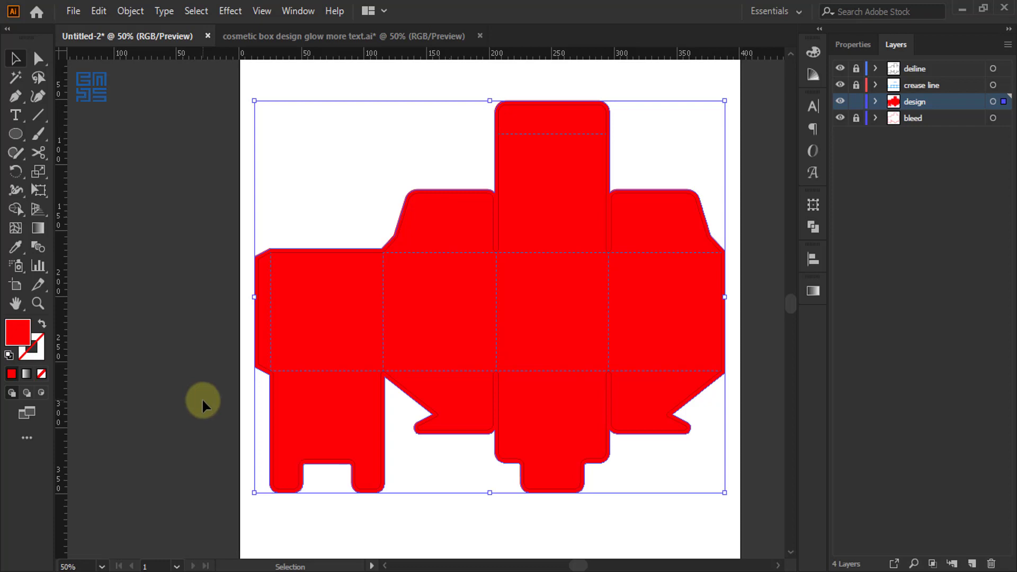
{"action": "left_click", "coordinate": [170, 321]}
{"action": "scroll", "coordinate": [165, 107], "scroll_direction": "up", "scroll_amount": 2}
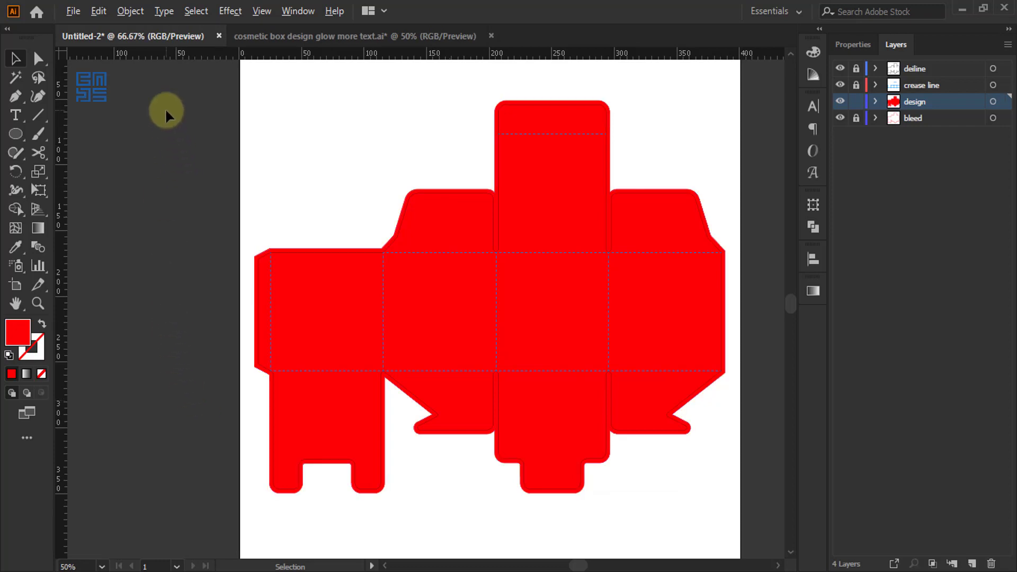
{"action": "left_click", "coordinate": [18, 134]}
{"action": "left_click", "coordinate": [62, 136]}
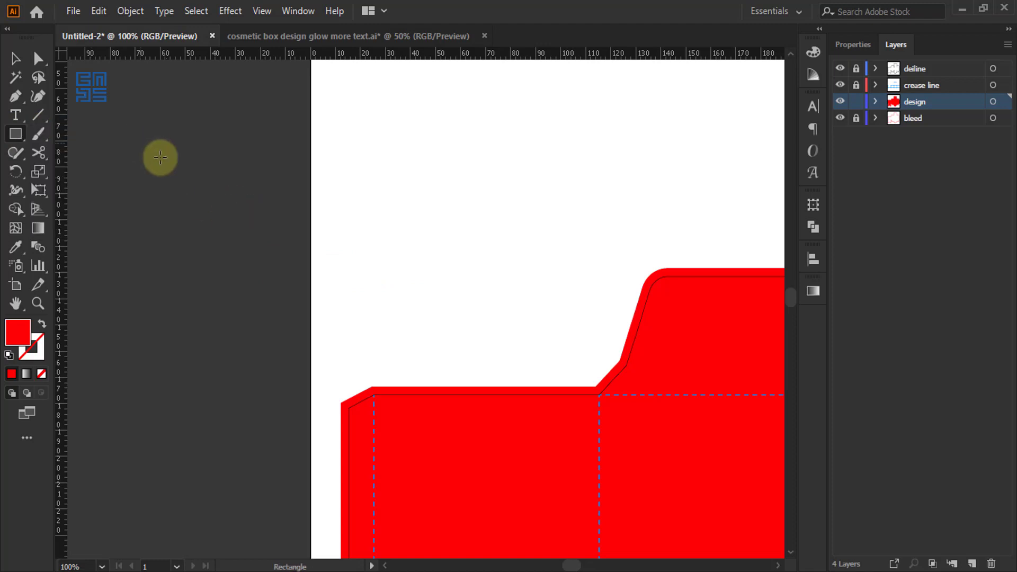
{"action": "left_click_drag", "start_coordinate": [195, 184], "coordinate": [229, 224]}
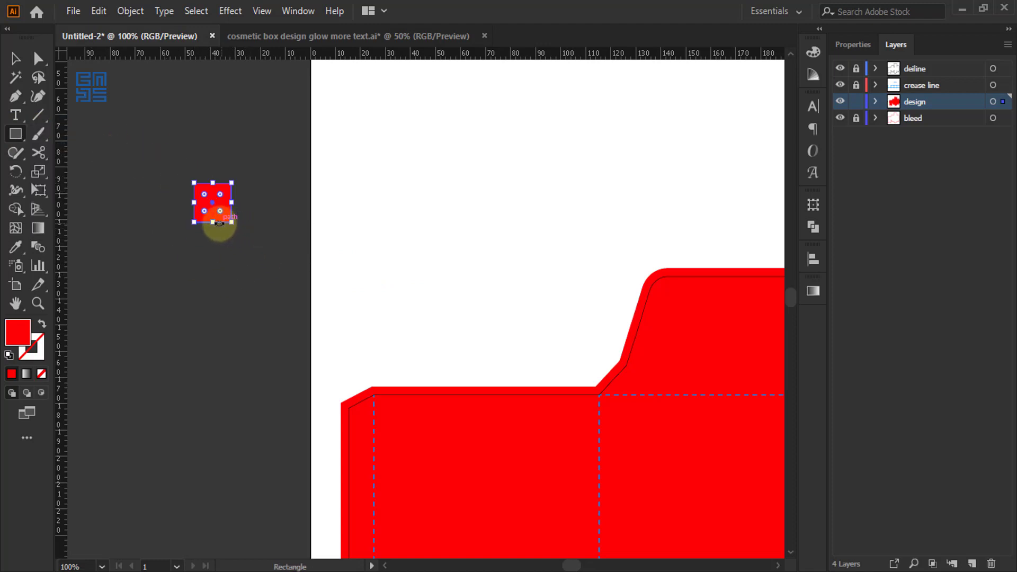
{"action": "scroll", "coordinate": [156, 193], "scroll_direction": "up", "scroll_amount": 2}
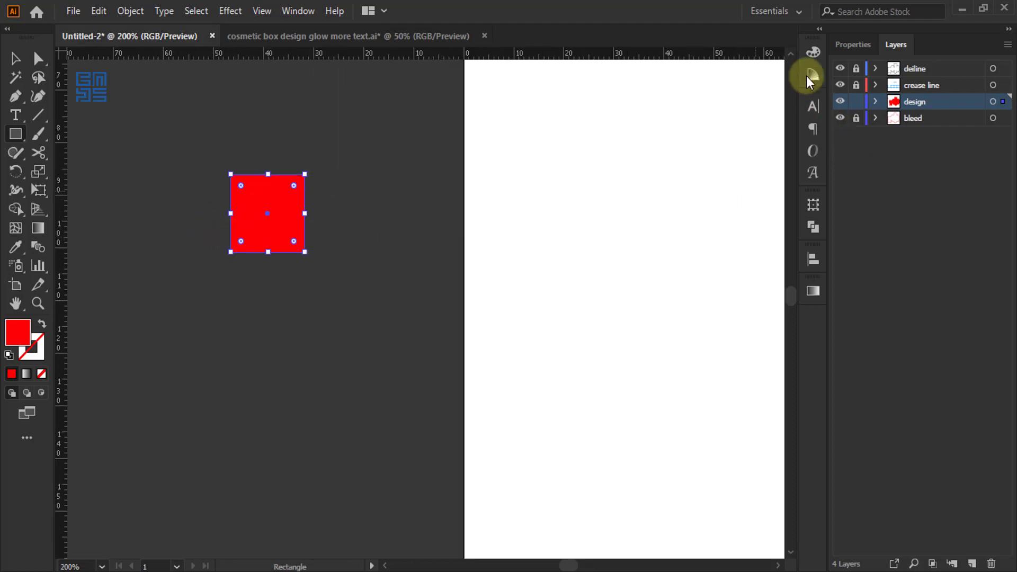
Recolour the small square light blue with HSB values of H 199.29, S 32.94 and B 100.
{"action": "left_click", "coordinate": [814, 51]}
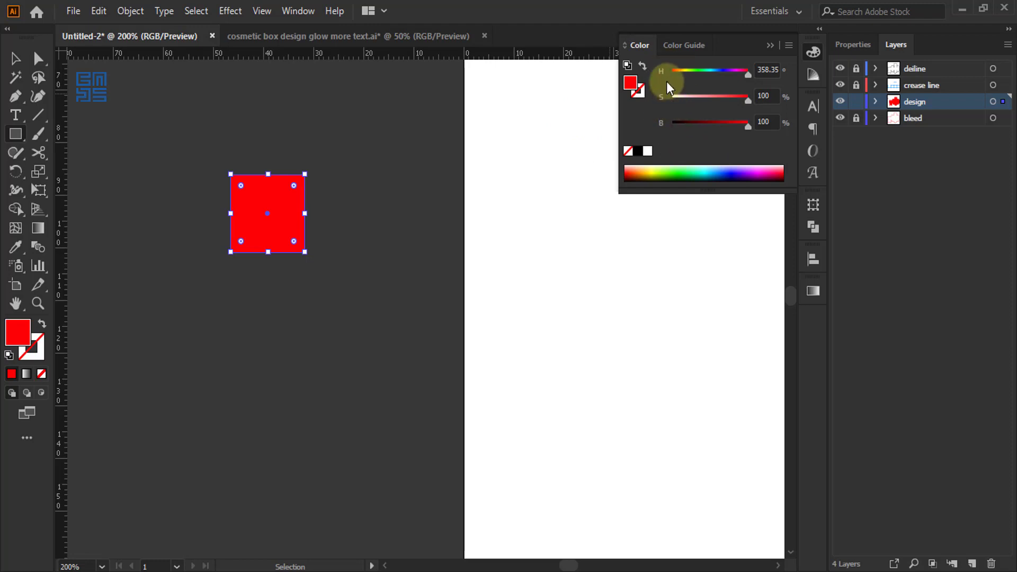
{"action": "left_click", "coordinate": [789, 45]}
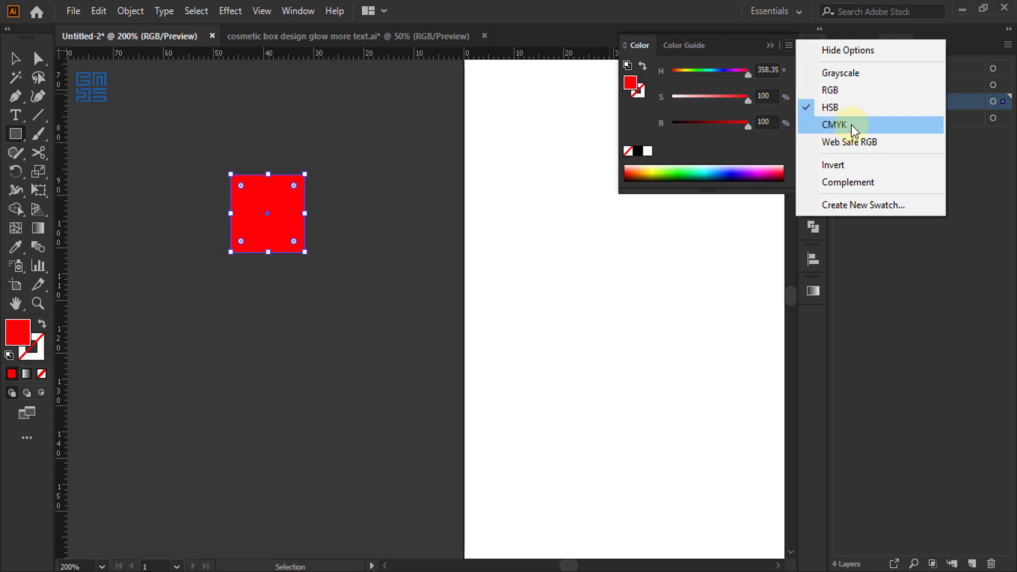
{"action": "left_click", "coordinate": [722, 43]}
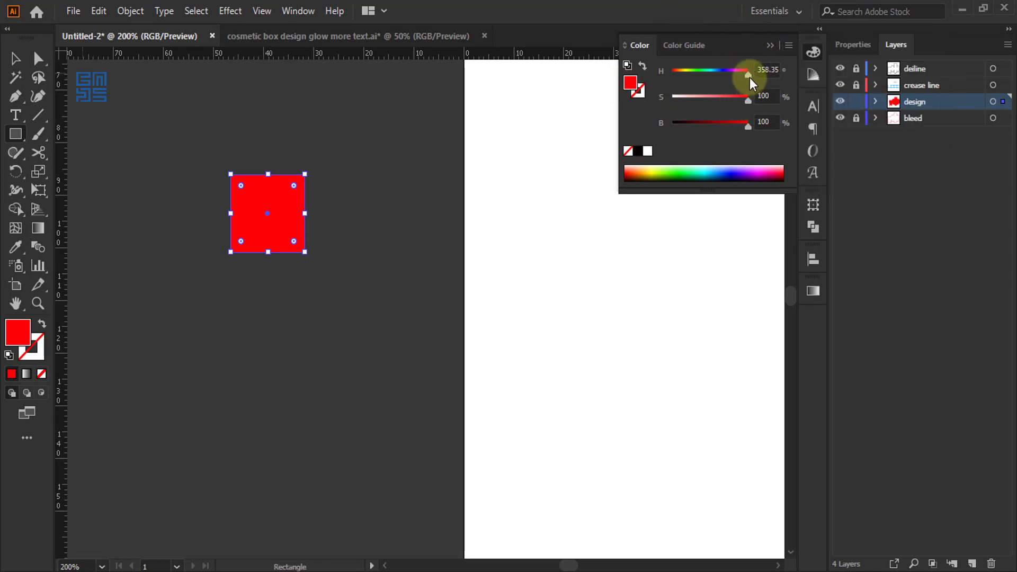
{"action": "left_click_drag", "start_coordinate": [749, 78], "coordinate": [714, 78]}
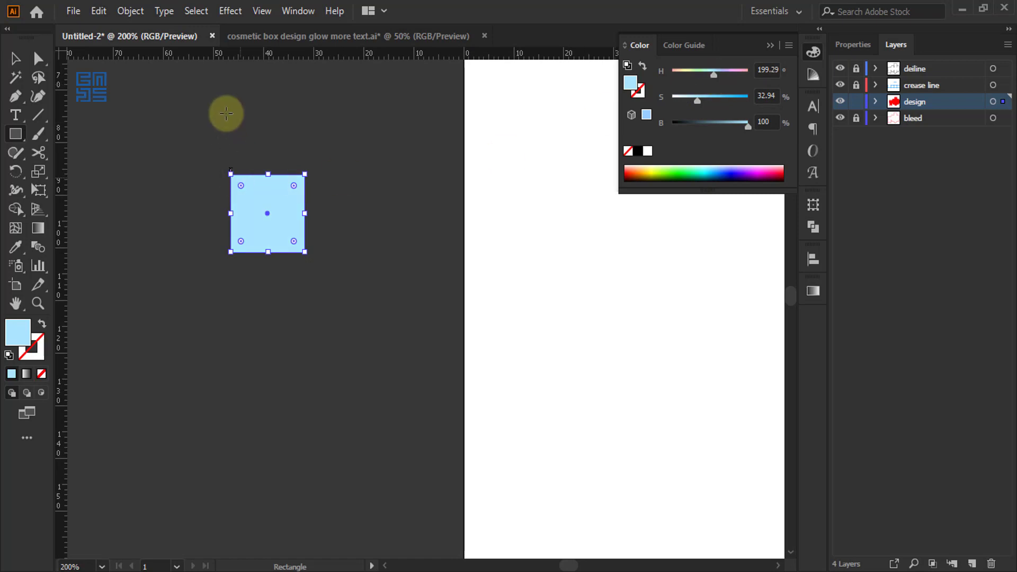
Duplicate the light blue square straight down three times with equal spacing, making a column of four swatches.
{"action": "left_click", "coordinate": [15, 59]}
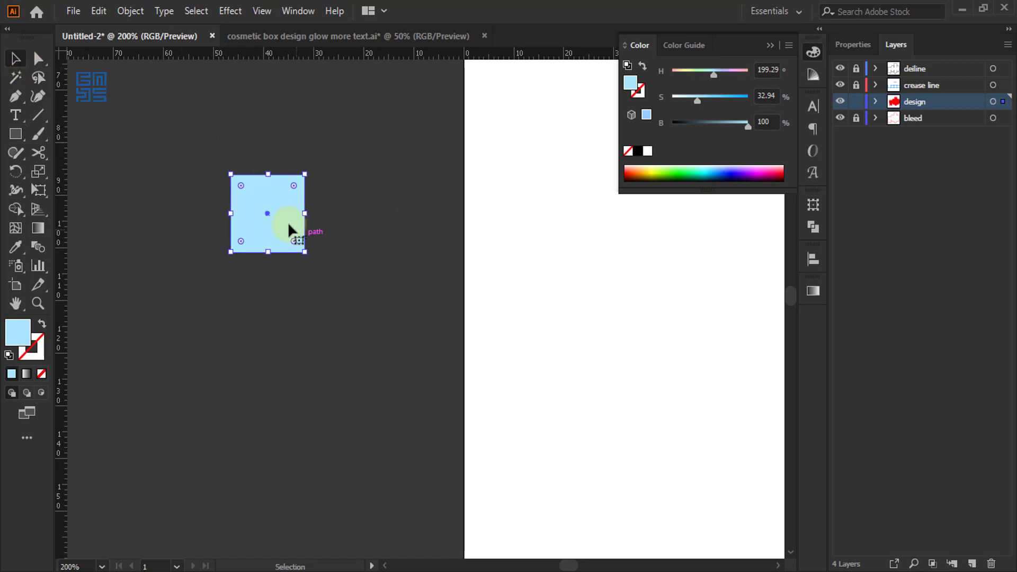
{"action": "left_click_drag", "start_coordinate": [285, 221], "coordinate": [273, 316]}
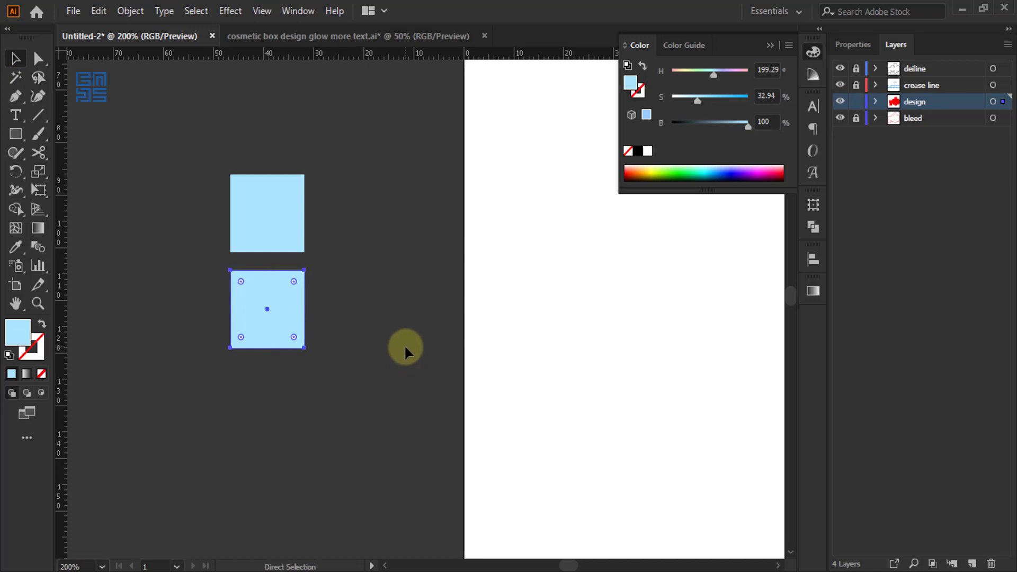
{"action": "key", "text": "ctrl+d"}
{"action": "key", "text": "ctrl+d"}
{"action": "scroll", "coordinate": [262, 164], "scroll_direction": "down", "scroll_amount": 1}
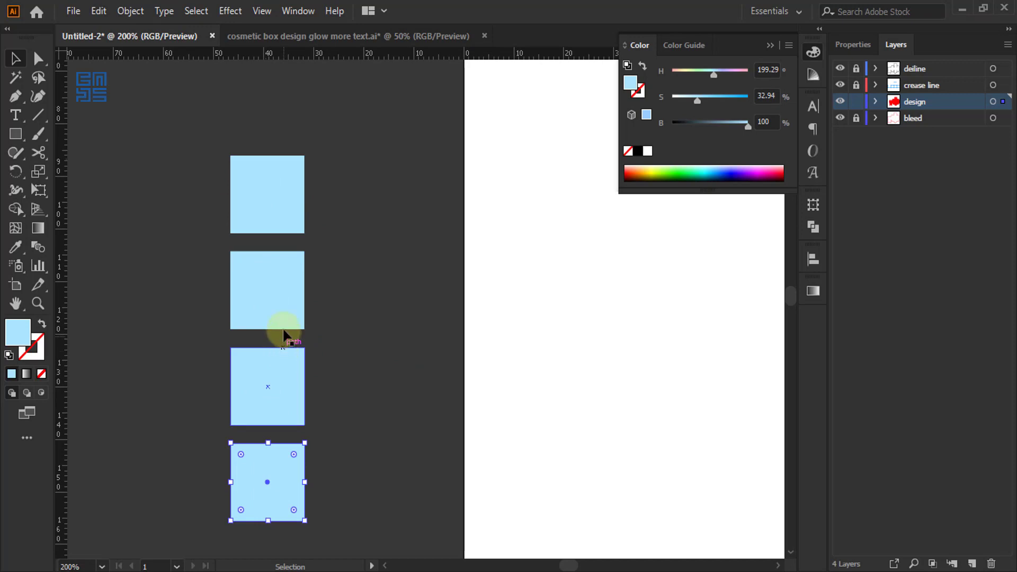
Recolour the second, third and fourth swatches pink, green and pale yellow using hues 302.14, 139.29 and 57.86.
{"action": "left_click", "coordinate": [272, 308]}
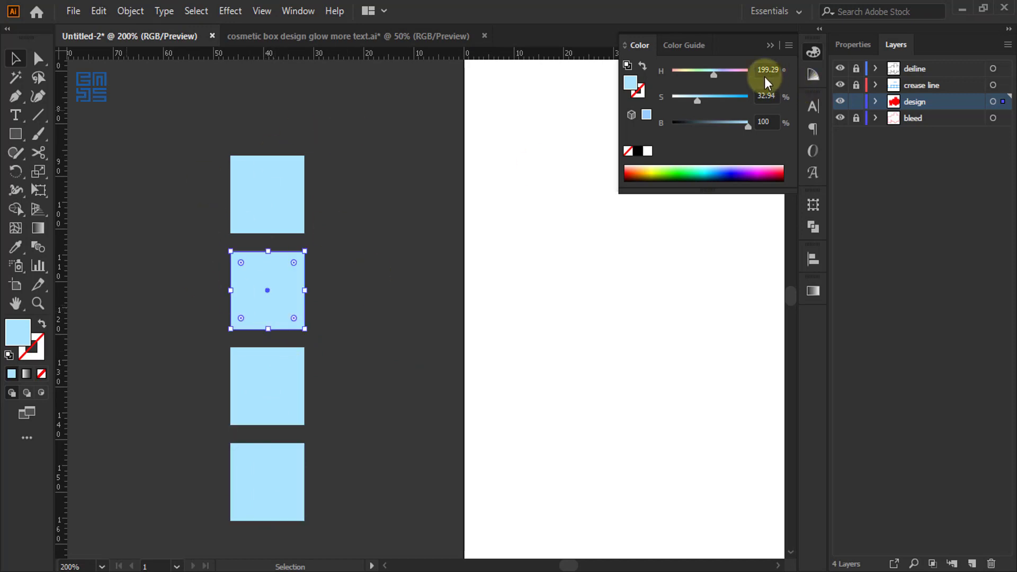
{"action": "left_click_drag", "start_coordinate": [708, 77], "coordinate": [736, 77]}
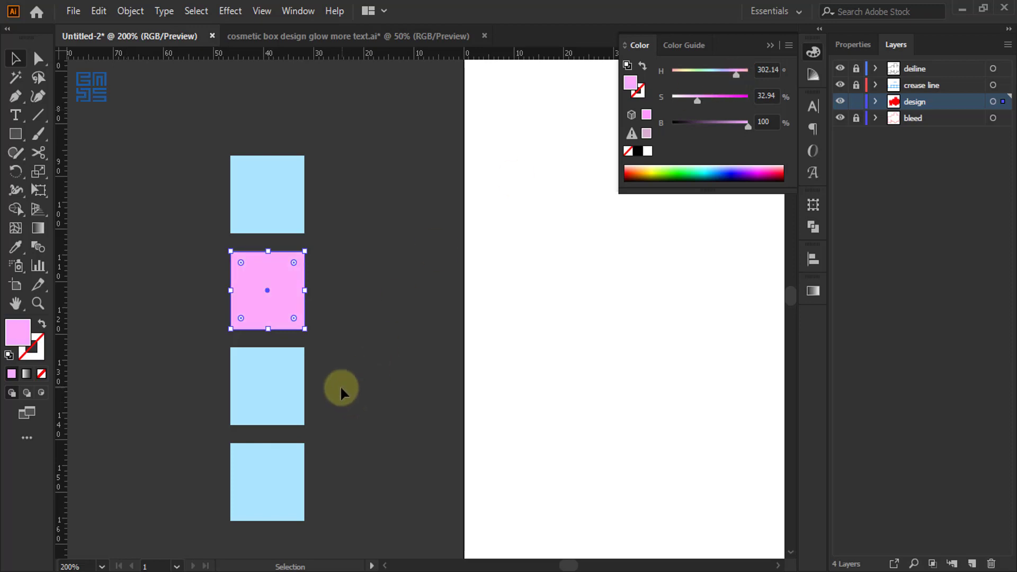
{"action": "left_click", "coordinate": [270, 388]}
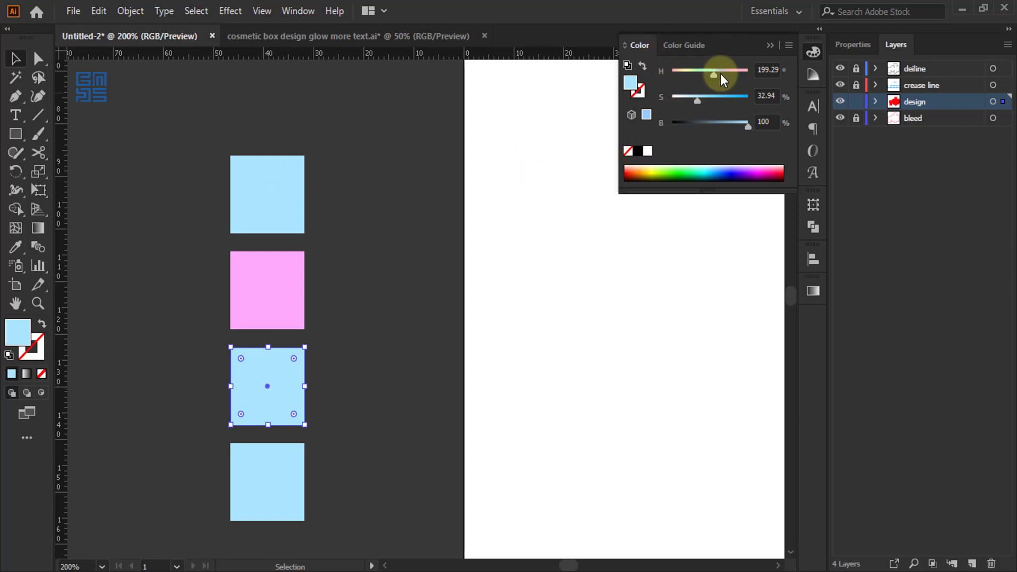
{"action": "left_click_drag", "start_coordinate": [714, 72], "coordinate": [703, 77]}
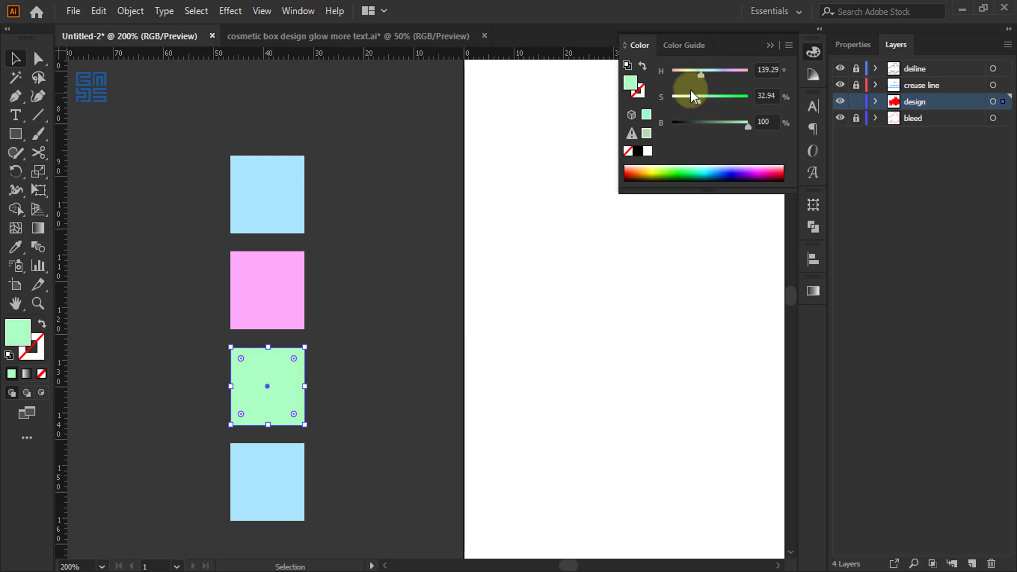
{"action": "left_click", "coordinate": [272, 495]}
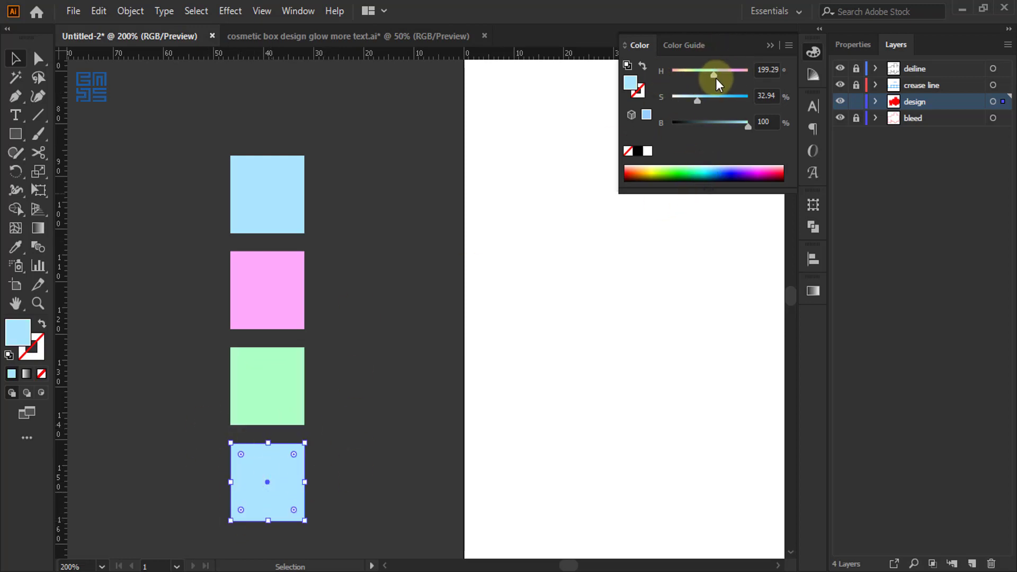
{"action": "left_click_drag", "start_coordinate": [716, 78], "coordinate": [683, 79]}
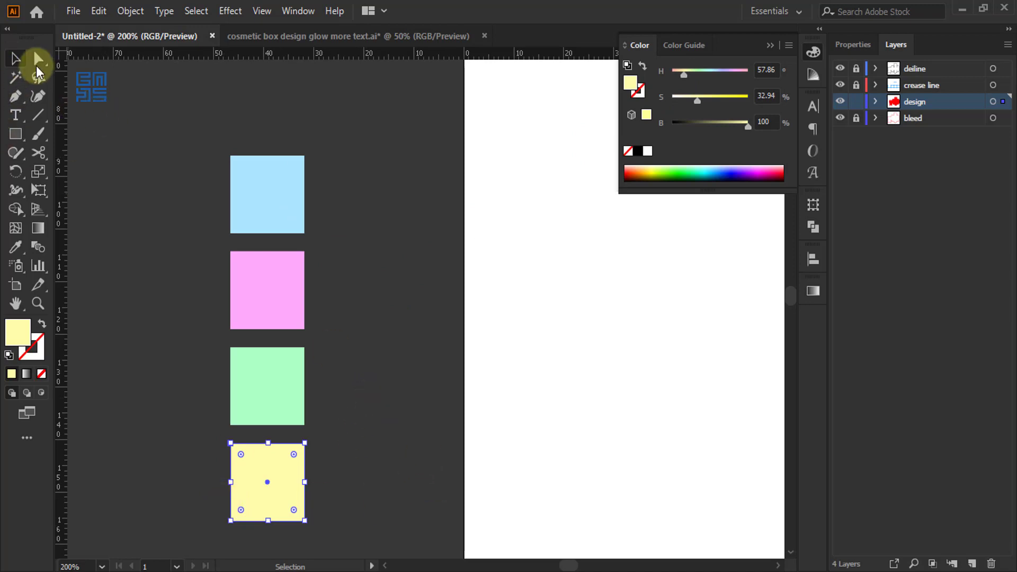
{"action": "left_click", "coordinate": [205, 217]}
Apply a freeform gradient in Points mode to the red box background.
{"action": "scroll", "coordinate": [207, 202], "scroll_direction": "down", "scroll_amount": 2}
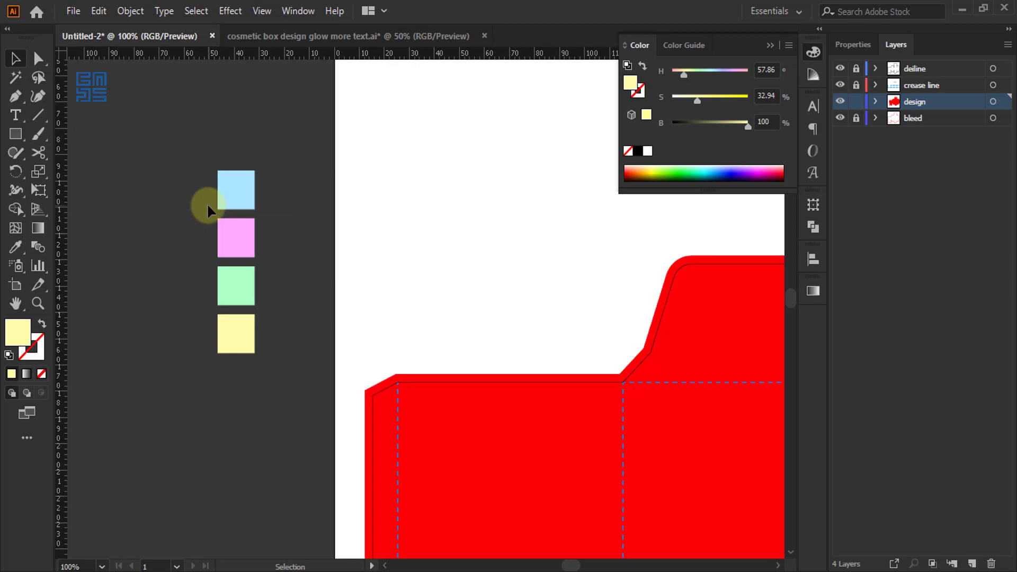
{"action": "scroll", "coordinate": [196, 164], "scroll_direction": "down", "scroll_amount": 1}
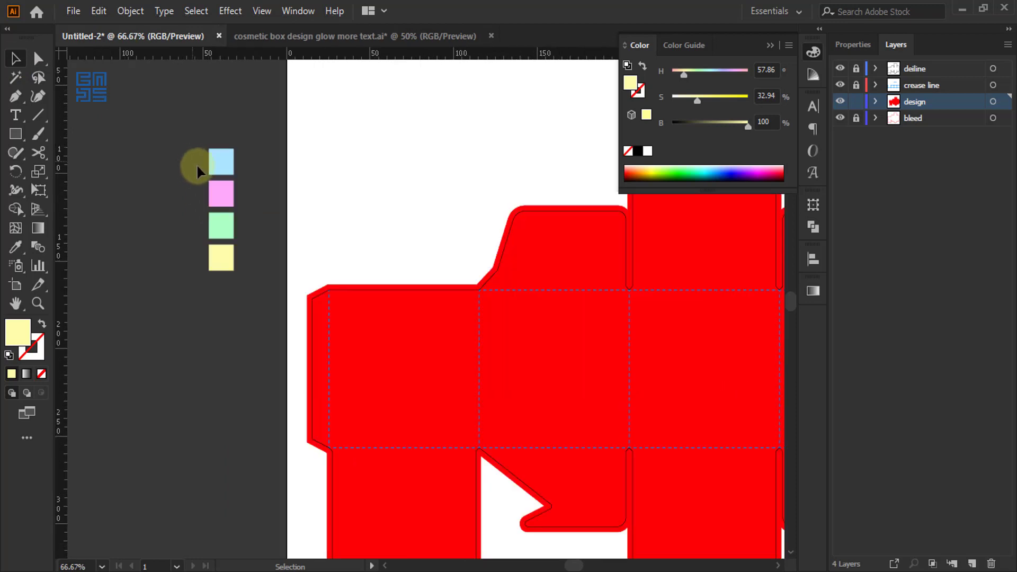
{"action": "left_click", "coordinate": [390, 376]}
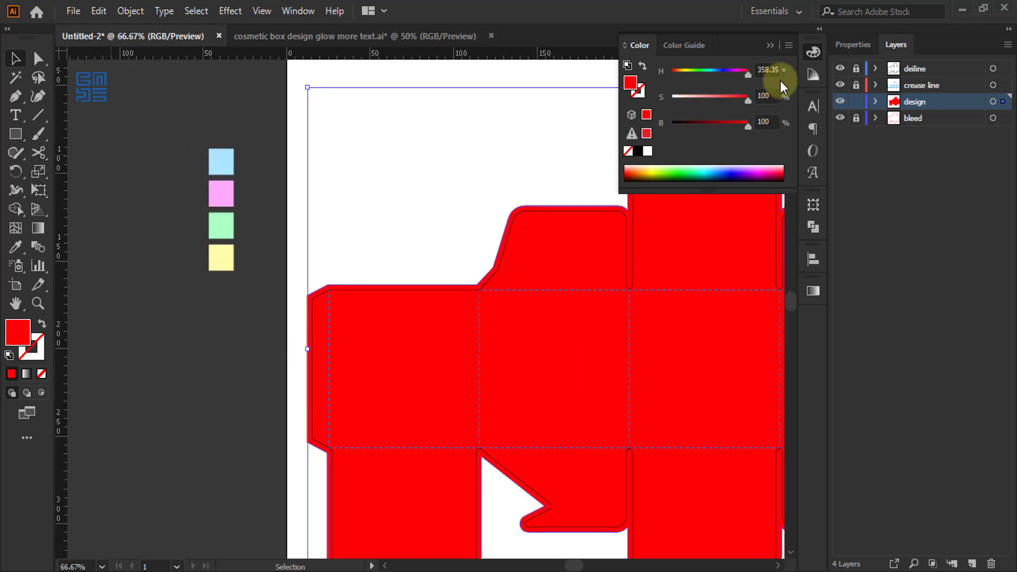
{"action": "left_click", "coordinate": [771, 47]}
{"action": "left_click", "coordinate": [38, 227]}
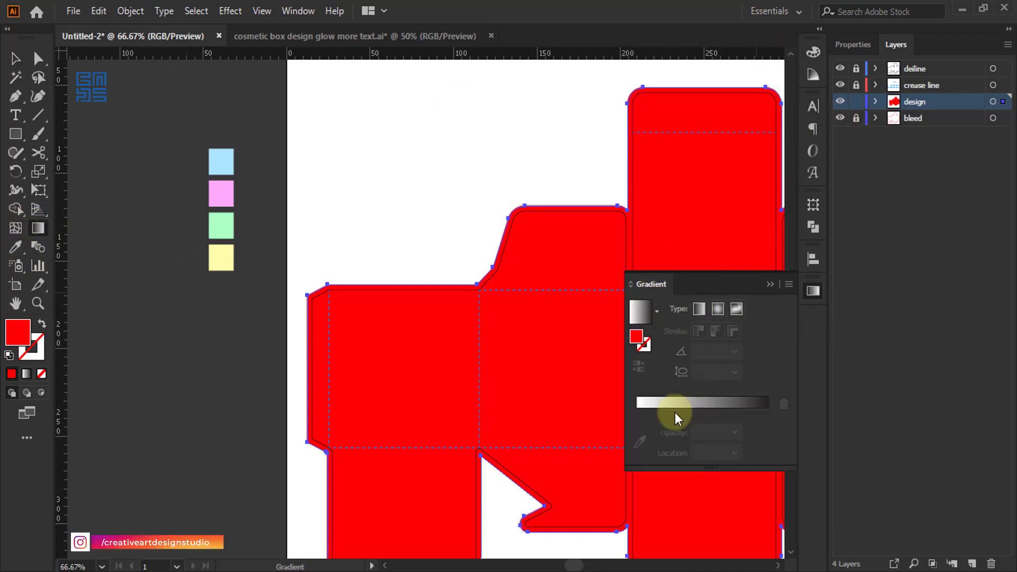
{"action": "left_click", "coordinate": [735, 309]}
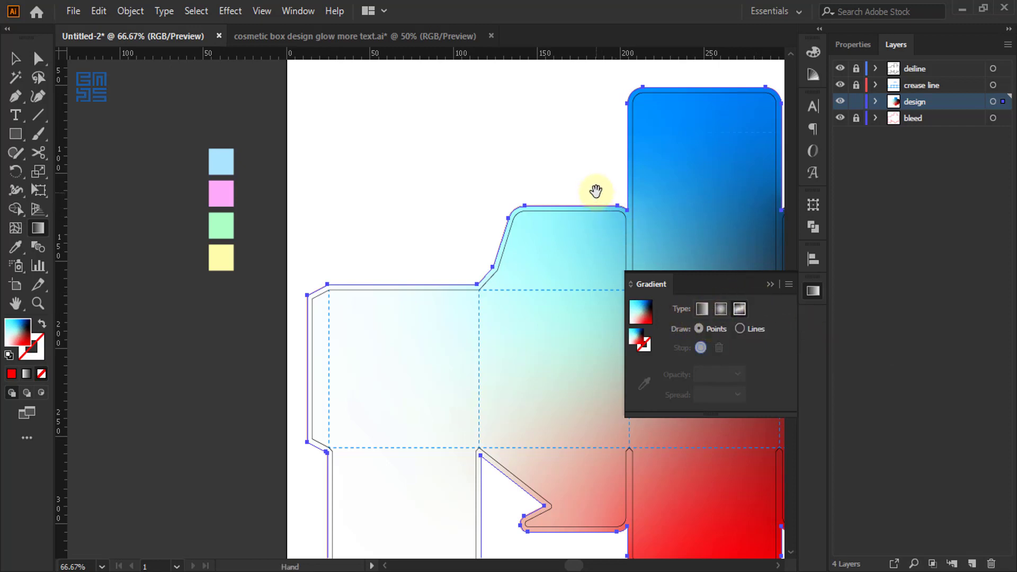
{"action": "left_click_drag", "start_coordinate": [594, 191], "coordinate": [357, 134]}
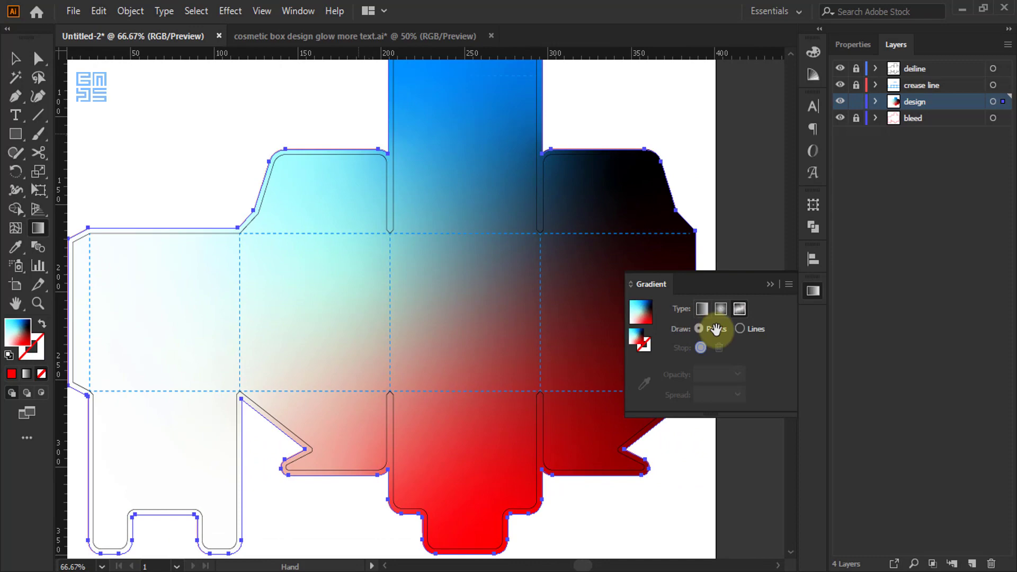
{"action": "left_click", "coordinate": [713, 329]}
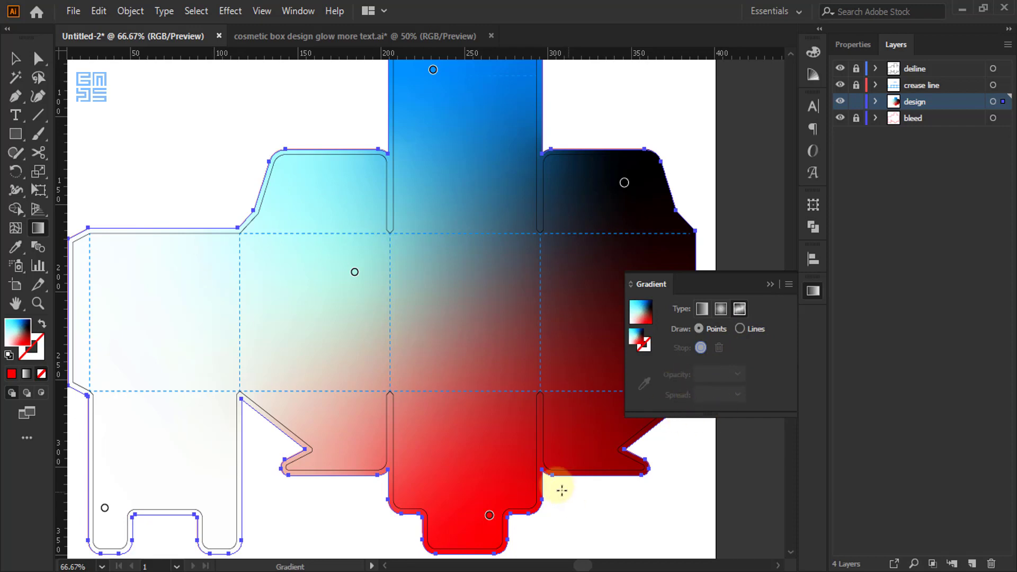
Move the mint and blue gradient points to the upper-left and upper-right corners of the leftmost main box panel.
{"action": "scroll", "coordinate": [561, 490], "scroll_direction": "up", "scroll_amount": 2}
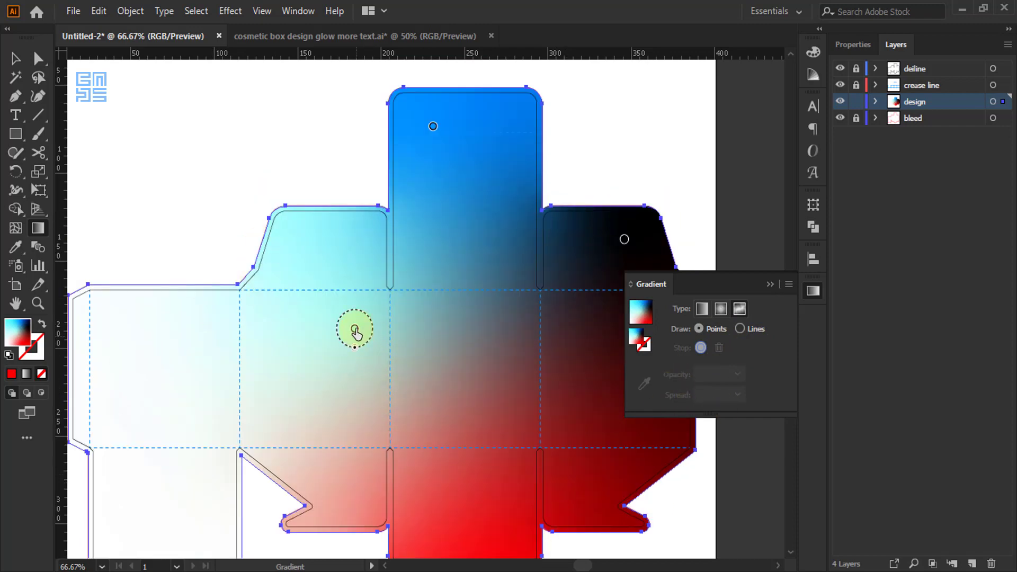
{"action": "left_click_drag", "start_coordinate": [355, 331], "coordinate": [237, 295]}
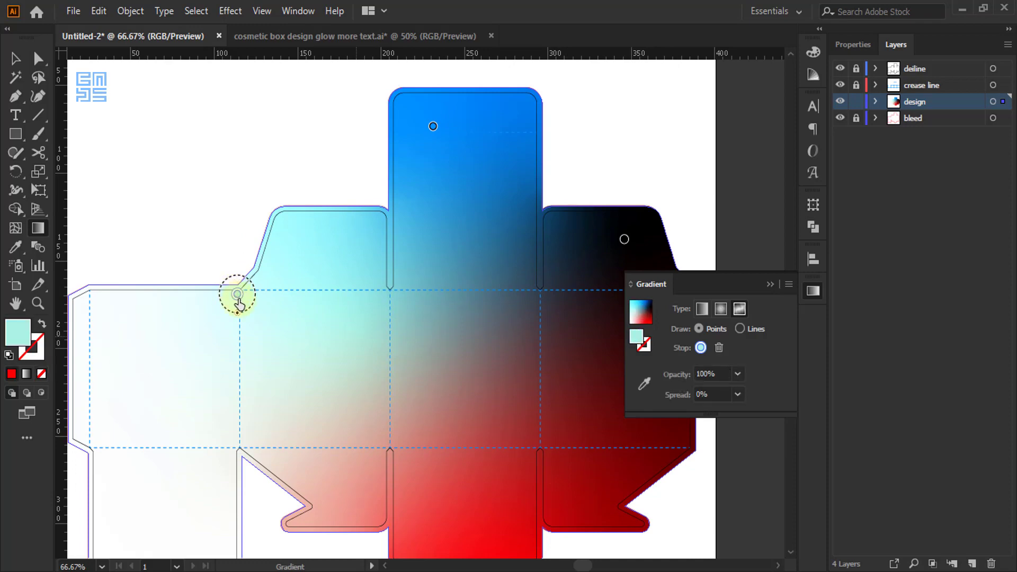
{"action": "left_click_drag", "start_coordinate": [98, 300], "coordinate": [86, 295]}
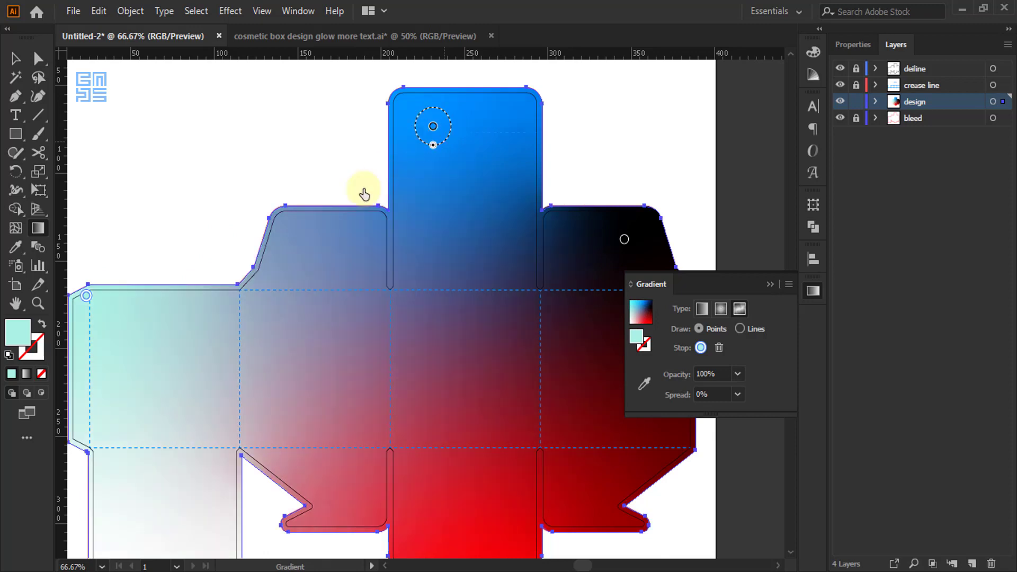
{"action": "left_click", "coordinate": [237, 295]}
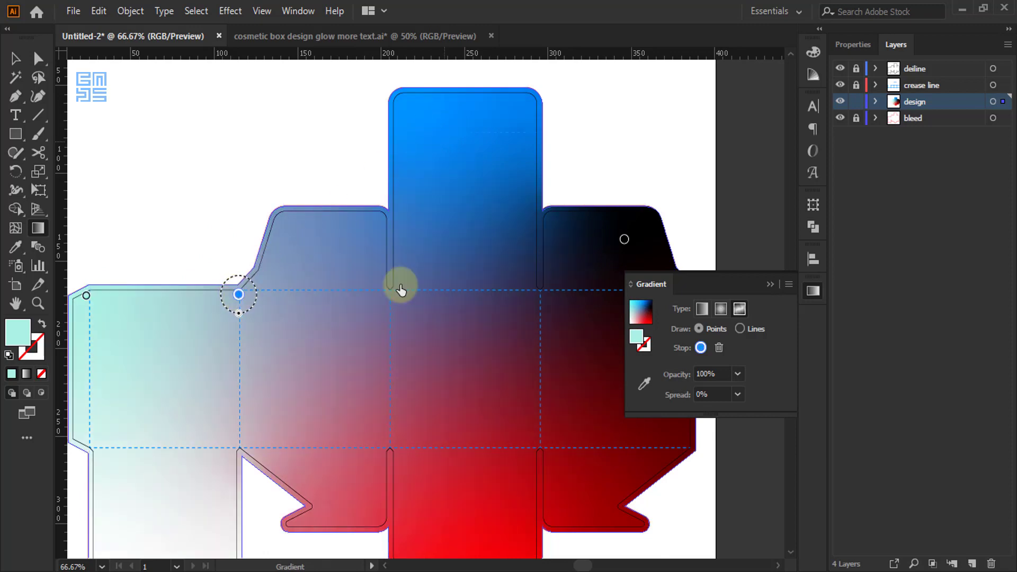
Move the black gradient point to the lower-left corner of the leftmost main panel and the white one to its lower-right corner.
{"action": "left_click", "coordinate": [624, 239]}
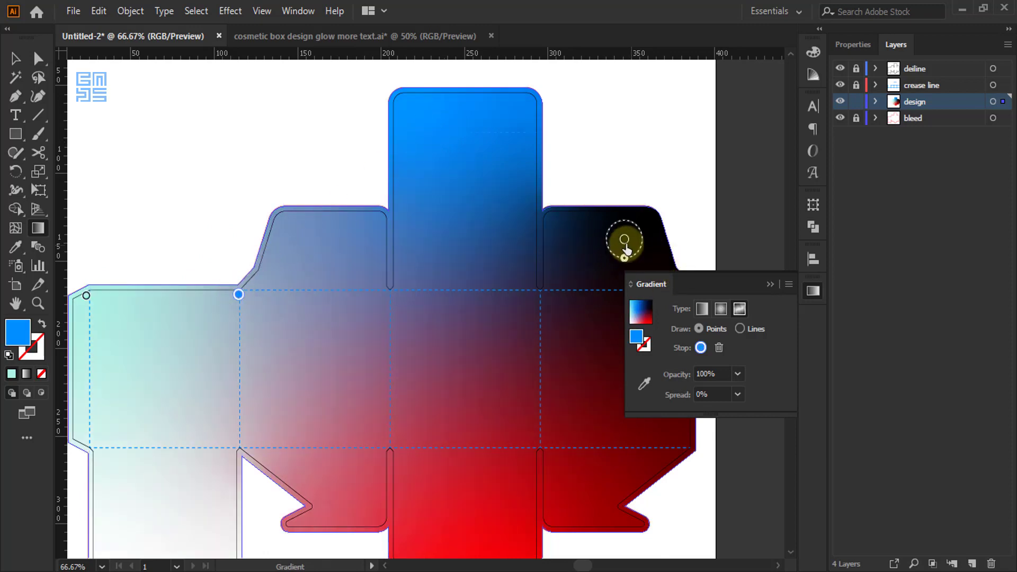
{"action": "left_click", "coordinate": [89, 445]}
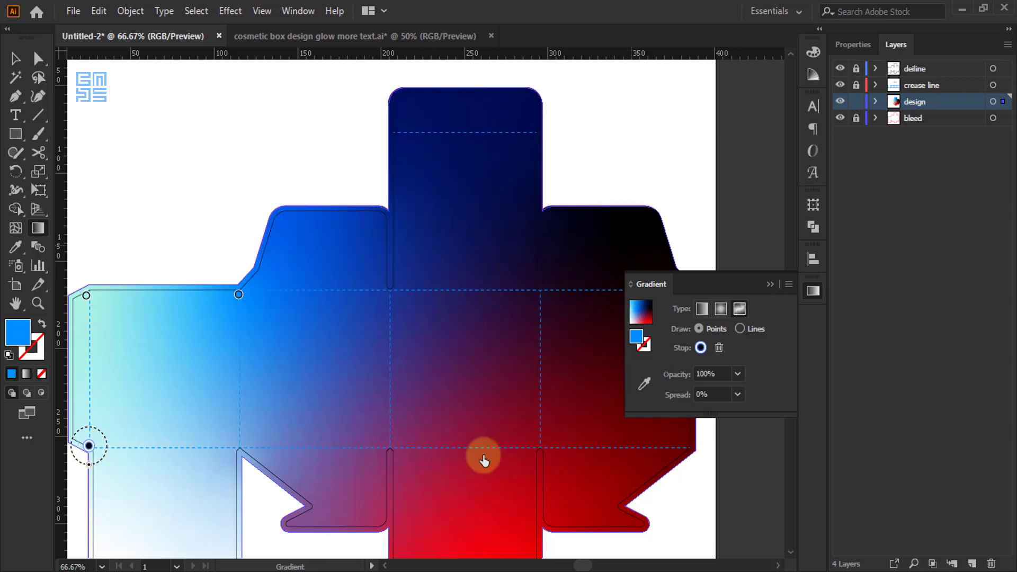
{"action": "left_click", "coordinate": [537, 300]}
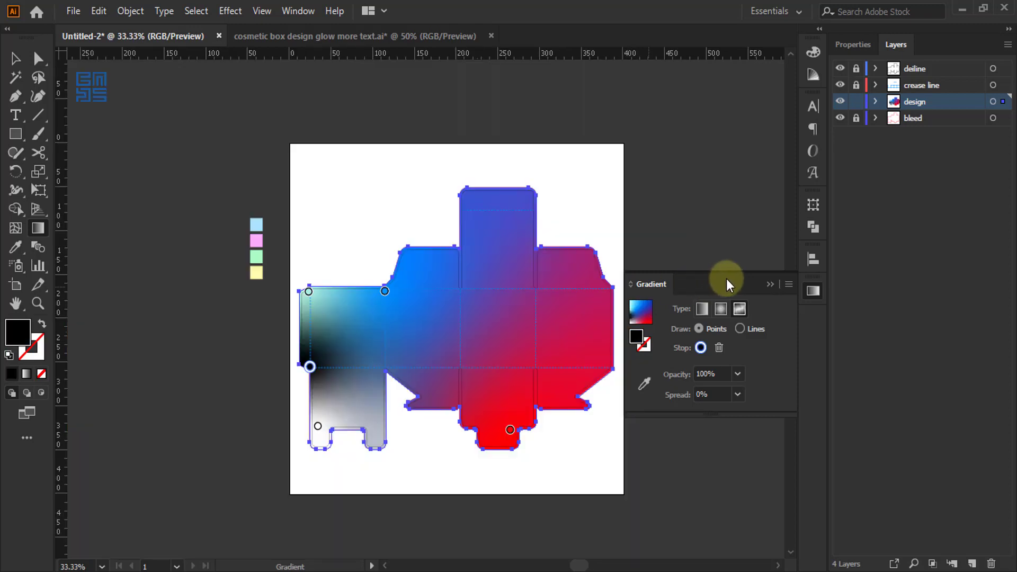
{"action": "scroll", "coordinate": [478, 395], "scroll_direction": "up", "scroll_amount": 2}
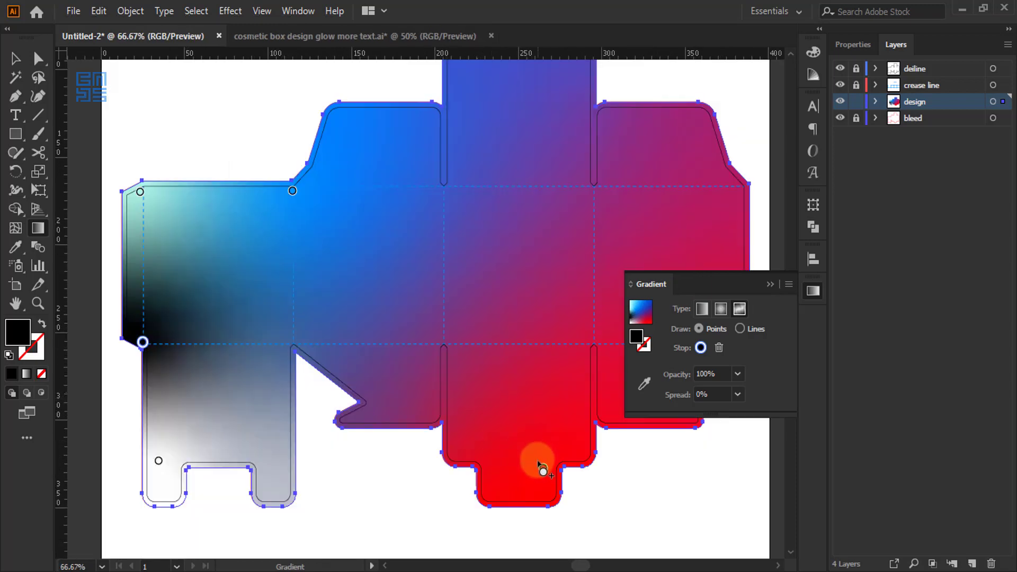
{"action": "left_click_drag", "start_coordinate": [160, 470], "coordinate": [294, 344]}
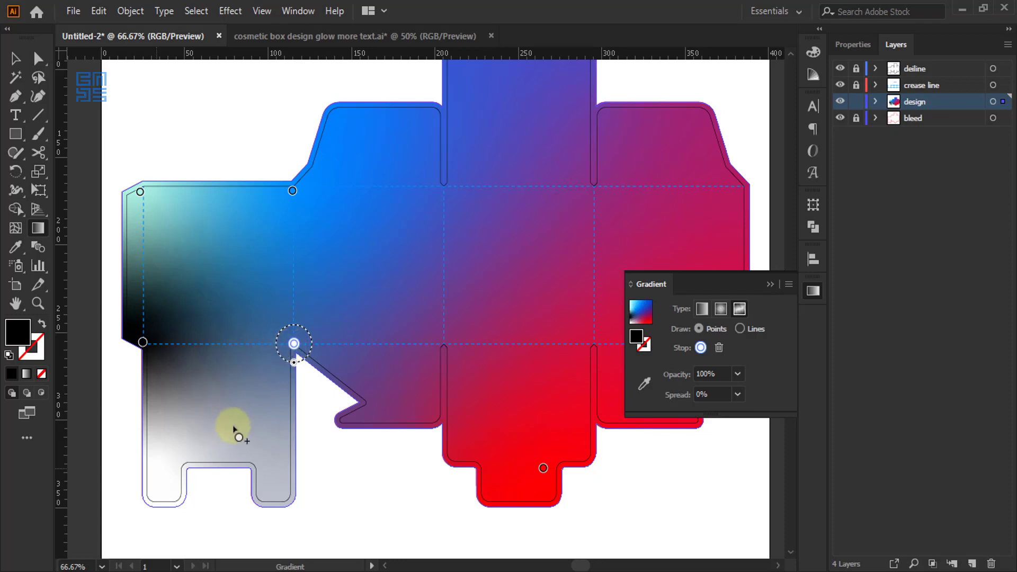
{"action": "scroll", "coordinate": [386, 367], "scroll_direction": "up", "scroll_amount": 1}
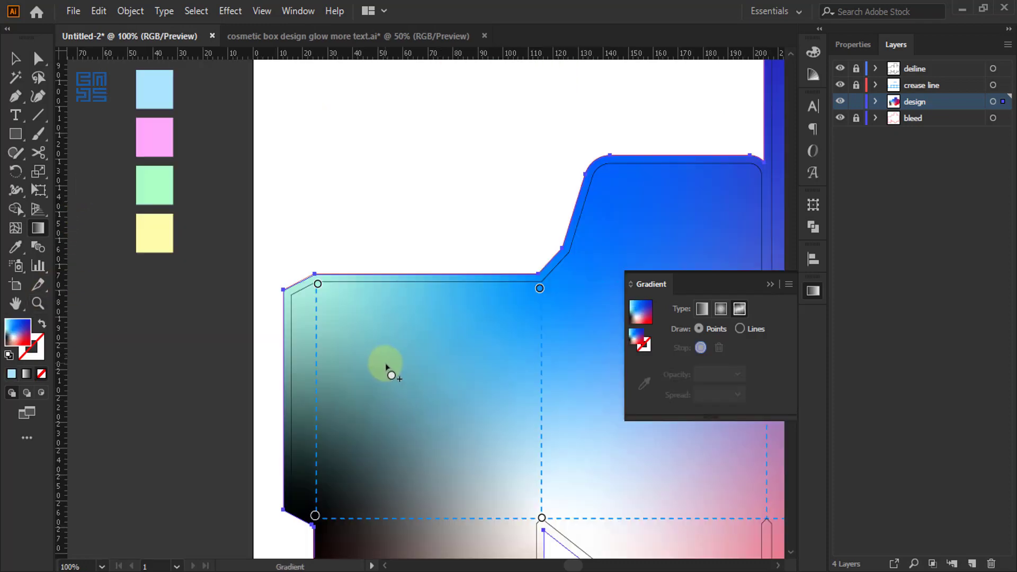
Recolour the gradient point at the first main panel's upper-left corner with light blue sampled from the first swatch.
{"action": "double_click", "coordinate": [318, 286]}
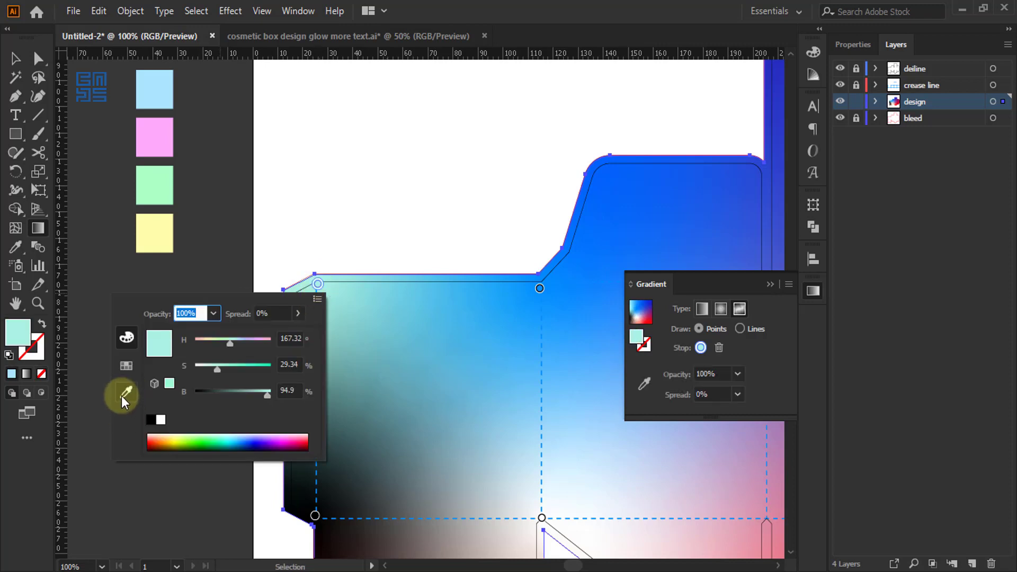
{"action": "key", "text": "Escape"}
{"action": "key", "text": "i"}
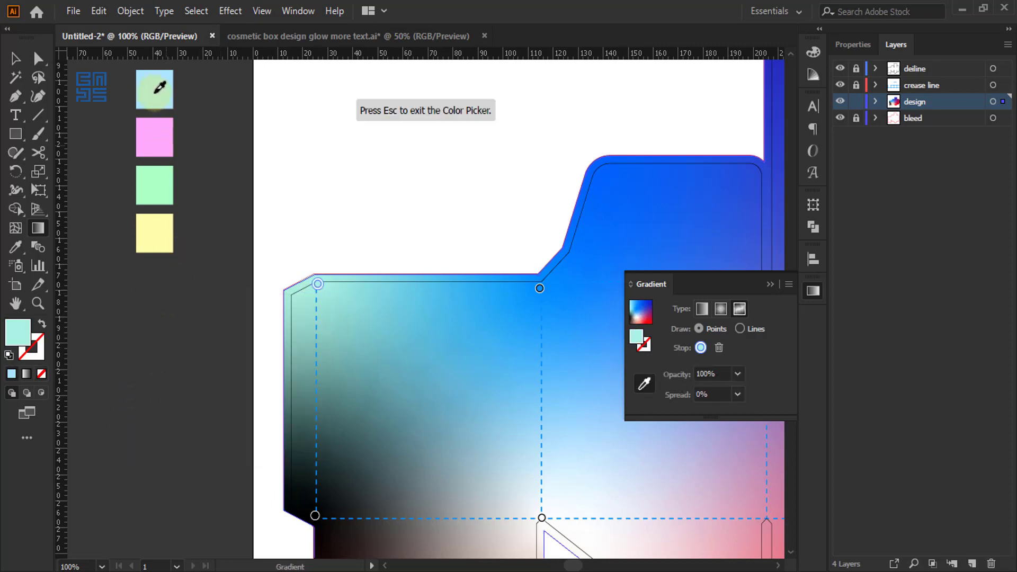
{"action": "left_click", "coordinate": [155, 91]}
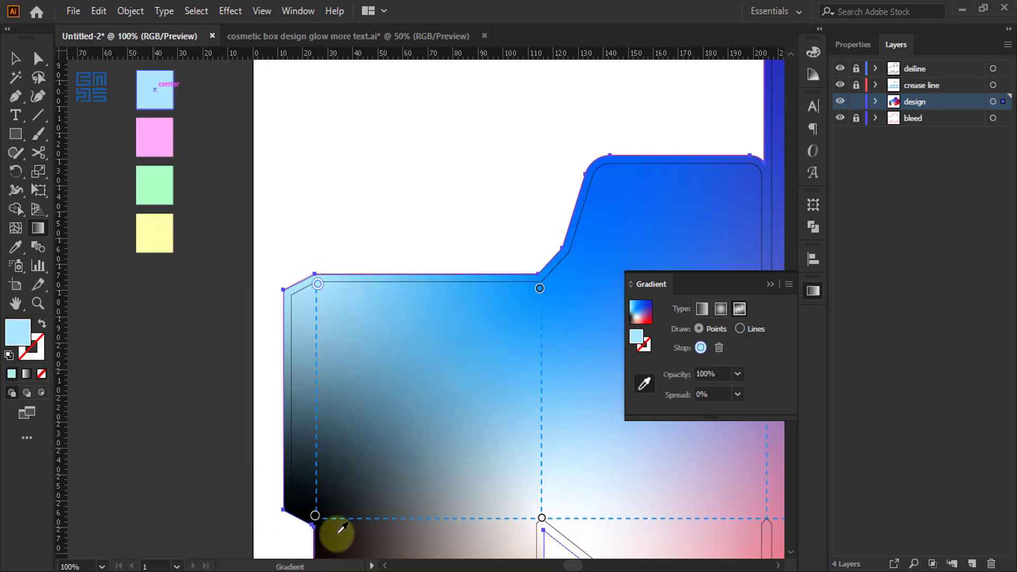
Recolour the gradient point at the first main panel's lower-left corner with pink sampled from the second swatch.
{"action": "double_click", "coordinate": [315, 516]}
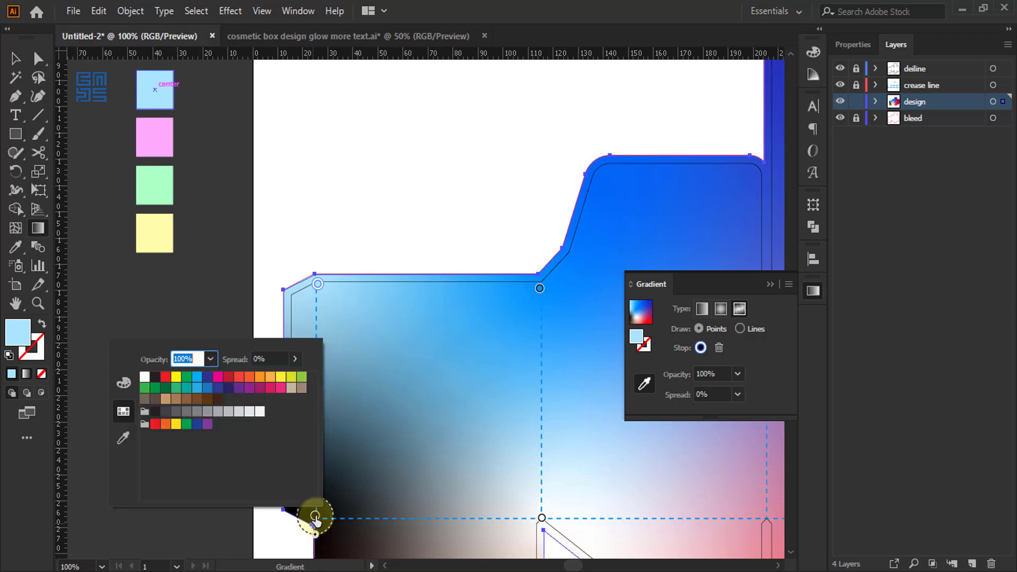
{"action": "left_click", "coordinate": [116, 437]}
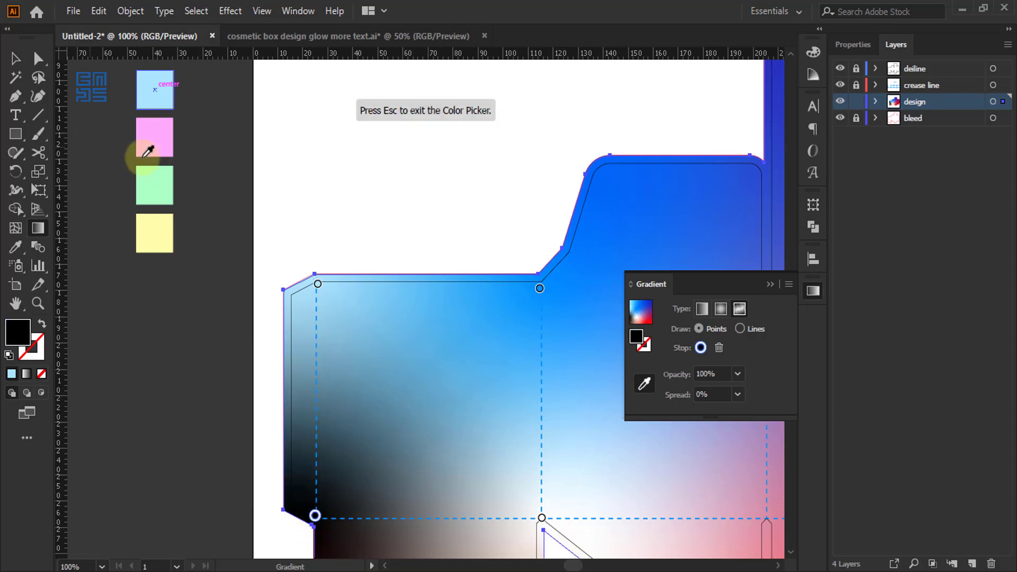
{"action": "left_click", "coordinate": [154, 138]}
Recolour the gradient point at the first main panel's upper-right corner with green sampled from the third swatch.
{"action": "left_click", "coordinate": [539, 289]}
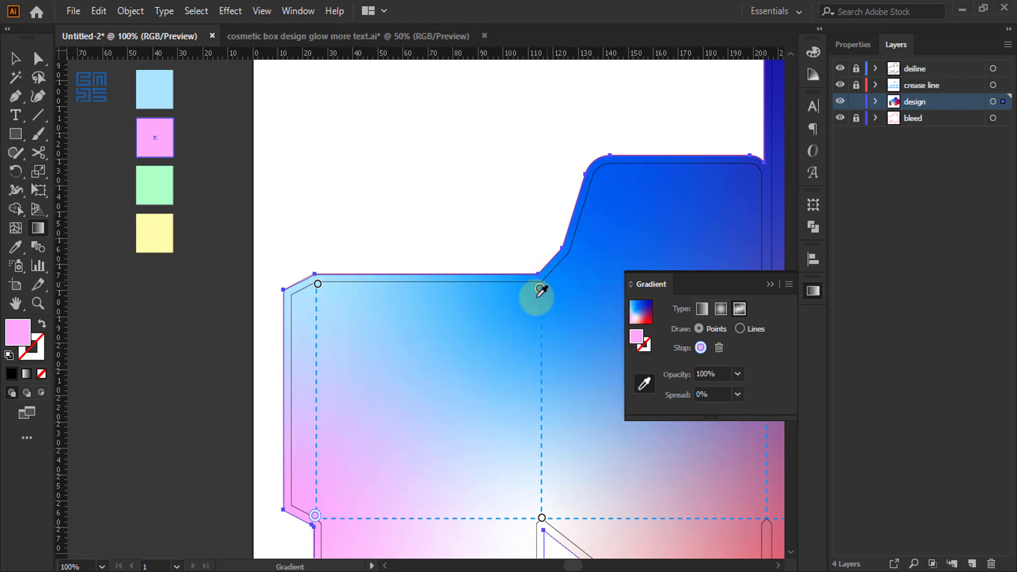
{"action": "double_click", "coordinate": [539, 288]}
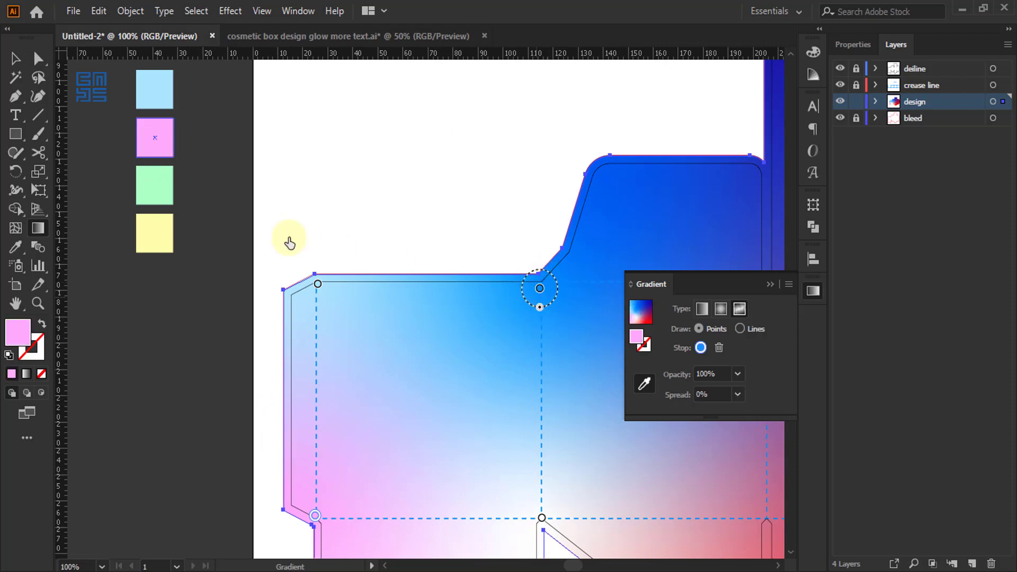
{"action": "left_click", "coordinate": [348, 398]}
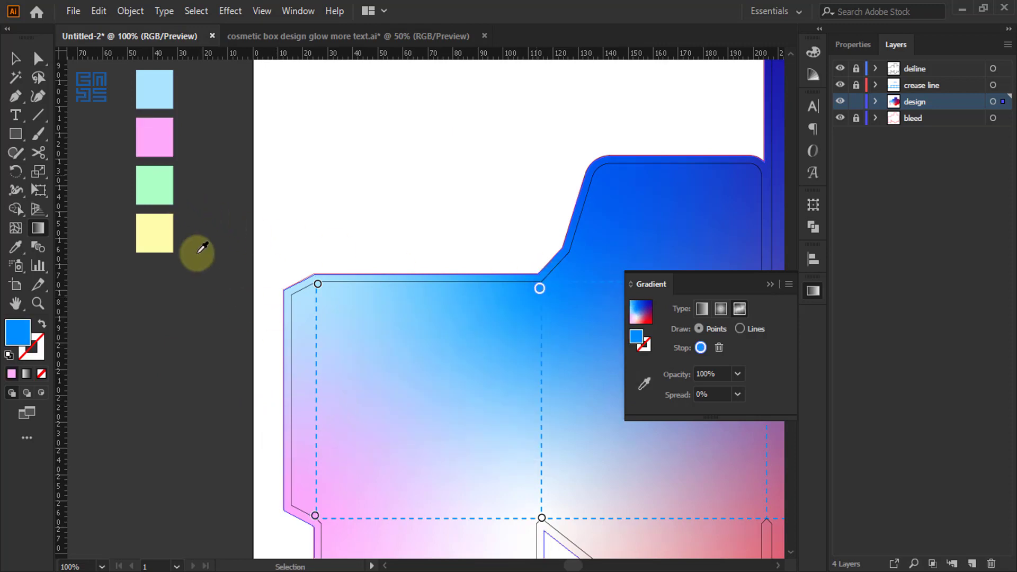
{"action": "left_click", "coordinate": [160, 185]}
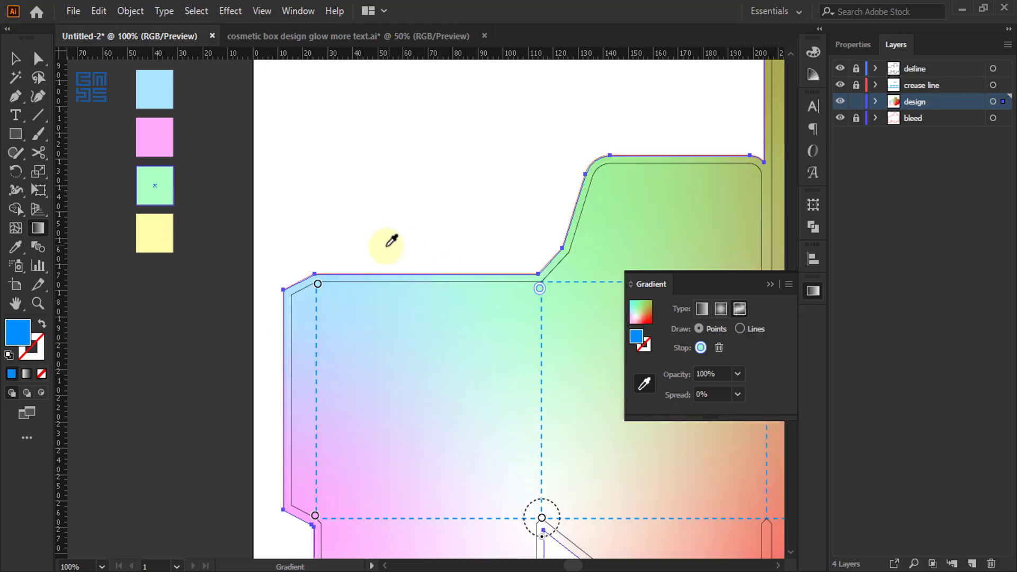
Recolour the white gradient point at the first main panel's lower-right corner with pink sampled from the second swatch.
{"action": "scroll", "coordinate": [390, 236], "scroll_direction": "down", "scroll_amount": 2}
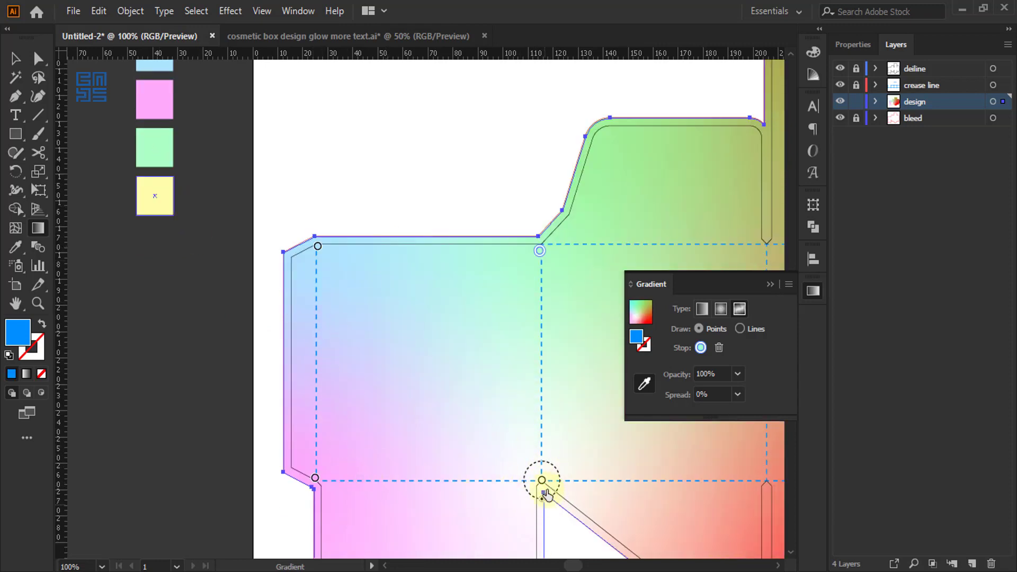
{"action": "left_click", "coordinate": [286, 473]}
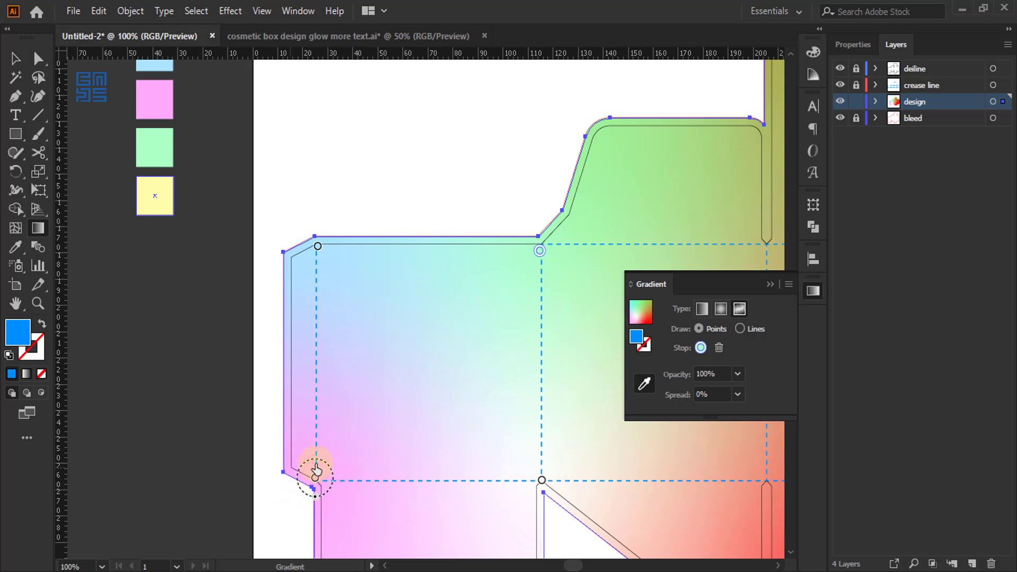
{"action": "double_click", "coordinate": [541, 480]}
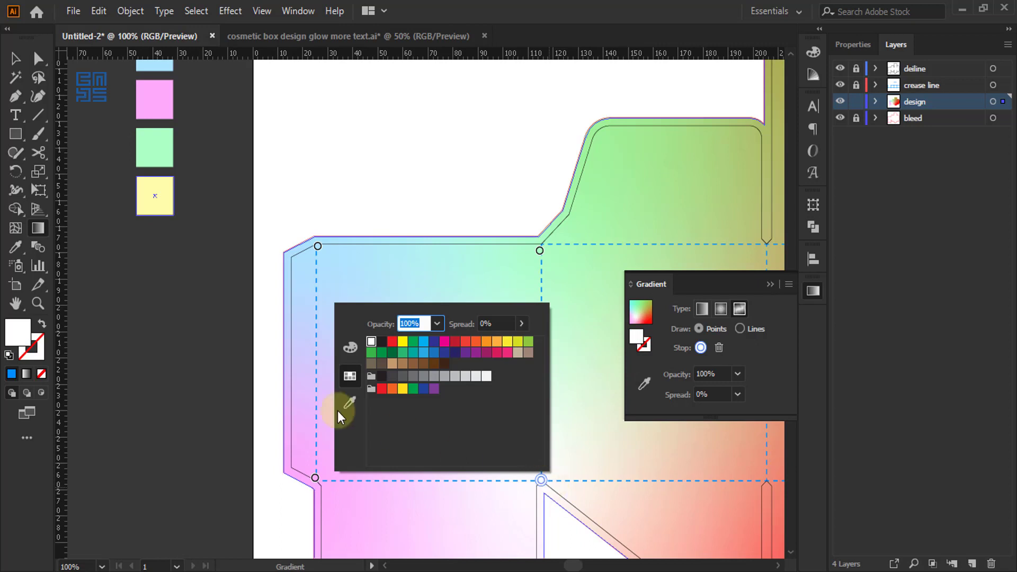
{"action": "left_click", "coordinate": [347, 401]}
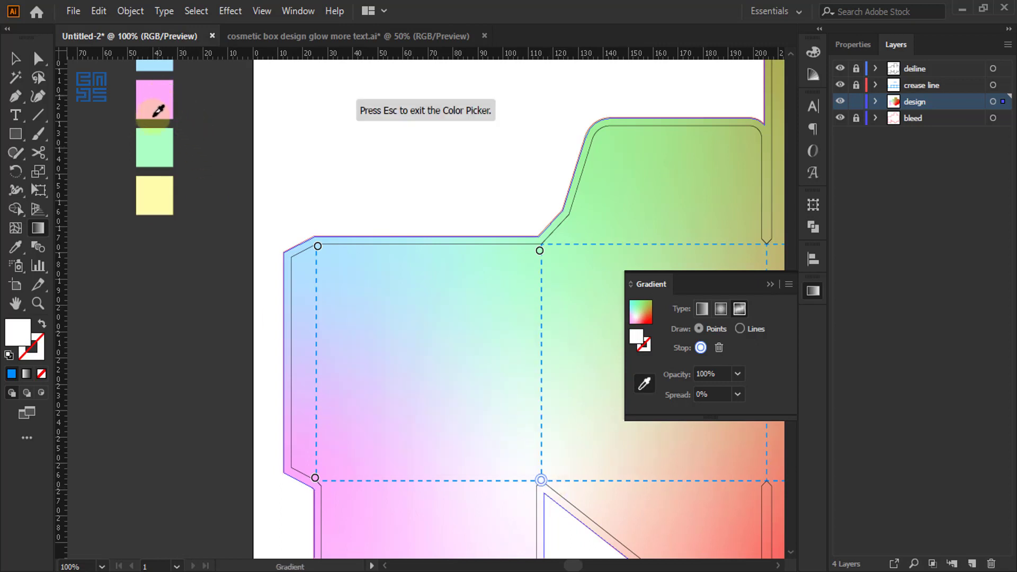
{"action": "left_click", "coordinate": [155, 99]}
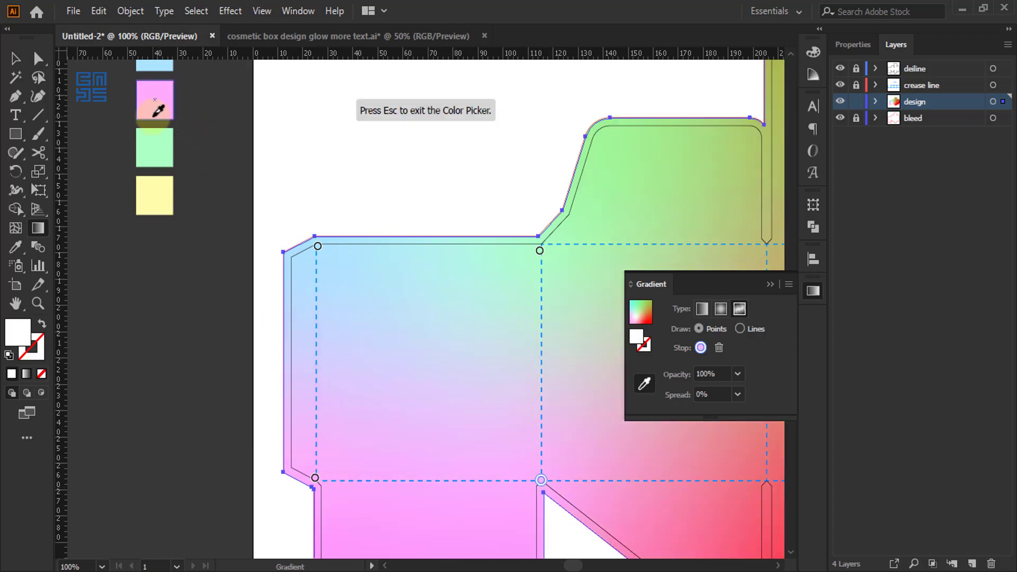
Recolour the gradient point at the first main panel's lower-left corner with pale yellow sampled from the fourth swatch.
{"action": "double_click", "coordinate": [315, 482]}
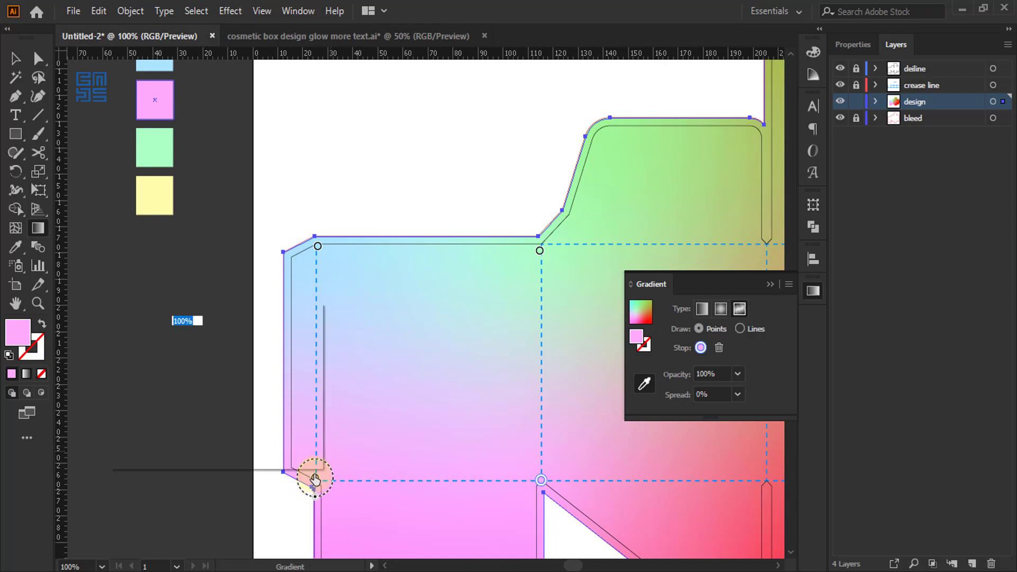
{"action": "left_click", "coordinate": [125, 401]}
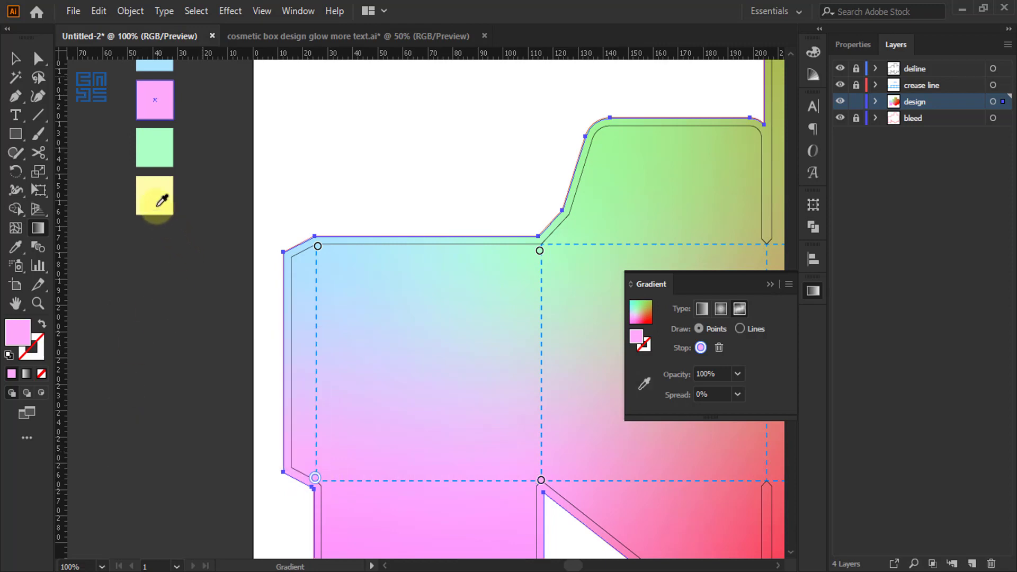
{"action": "left_click", "coordinate": [153, 197]}
{"action": "key", "text": "ctrl+minus"}
{"action": "key", "text": "ctrl+minus"}
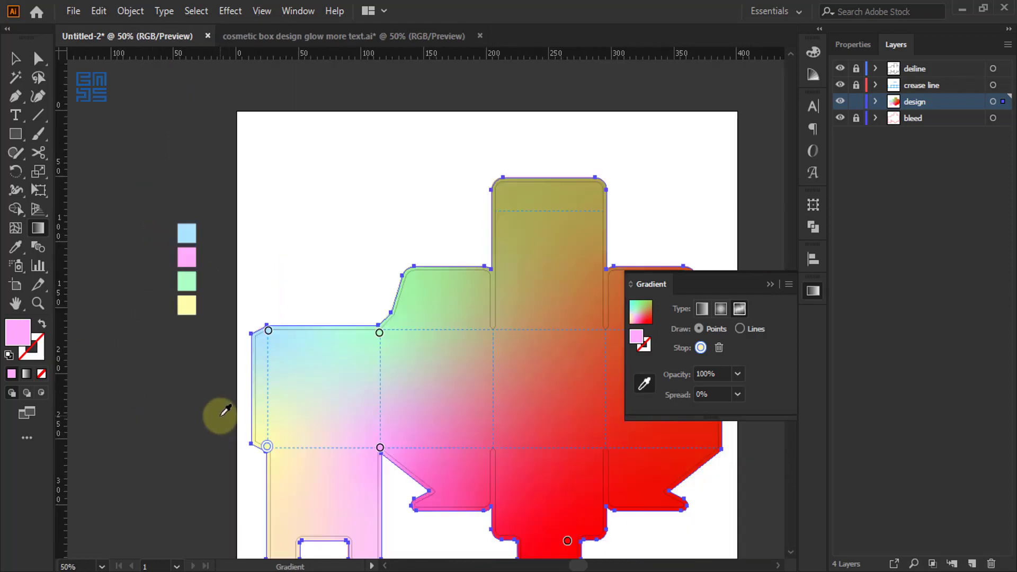
Add gradient points at the lower and upper ends of the crease between the second and third main panels.
{"action": "left_click", "coordinate": [769, 284]}
{"action": "left_click", "coordinate": [15, 58]}
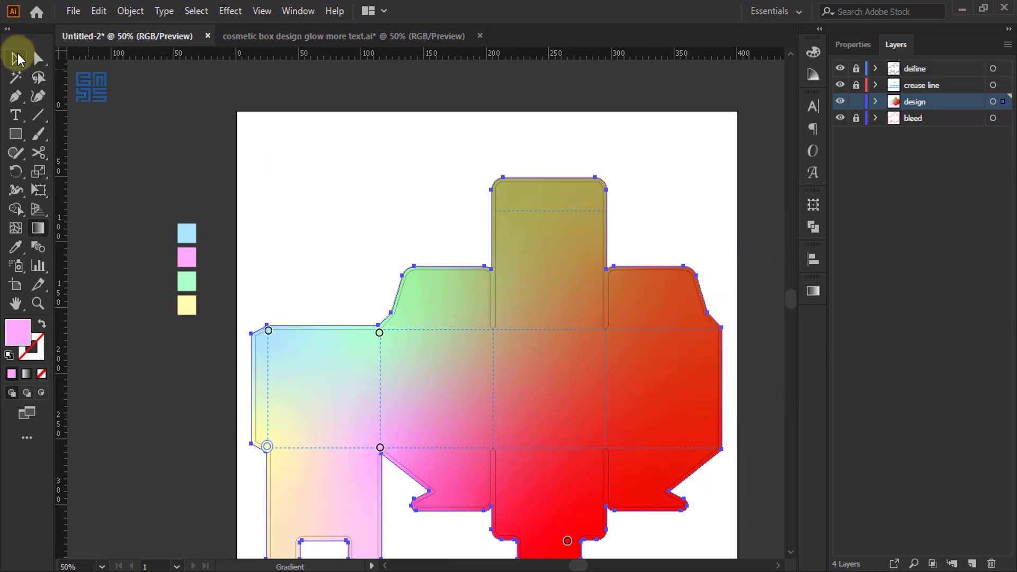
{"action": "left_click", "coordinate": [532, 396]}
{"action": "key", "text": "ctrl+plus"}
{"action": "key", "text": "ctrl+plus"}
{"action": "scroll", "coordinate": [530, 397], "scroll_direction": "up", "scroll_amount": 2}
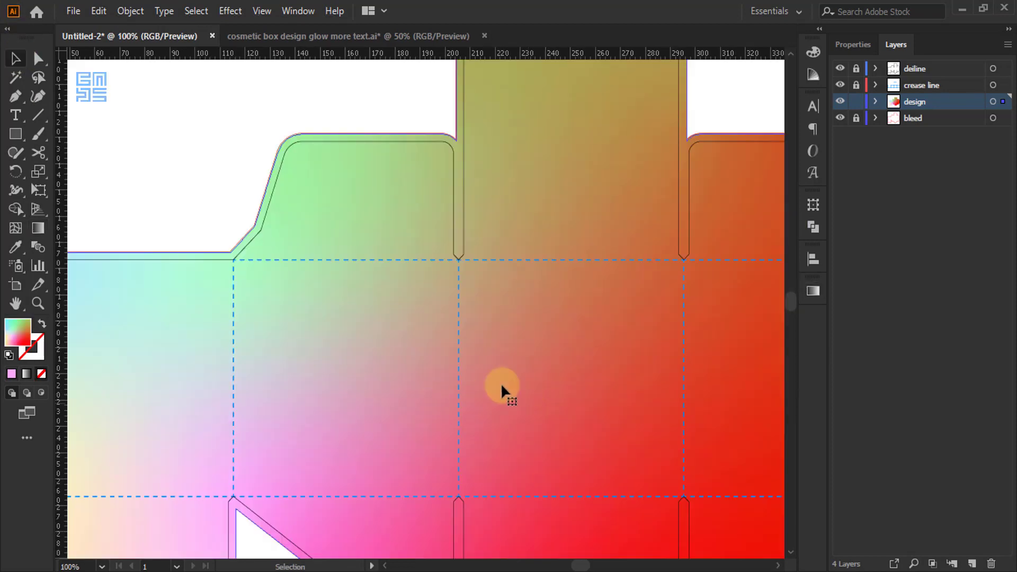
{"action": "scroll", "coordinate": [529, 354], "scroll_direction": "down", "scroll_amount": 2}
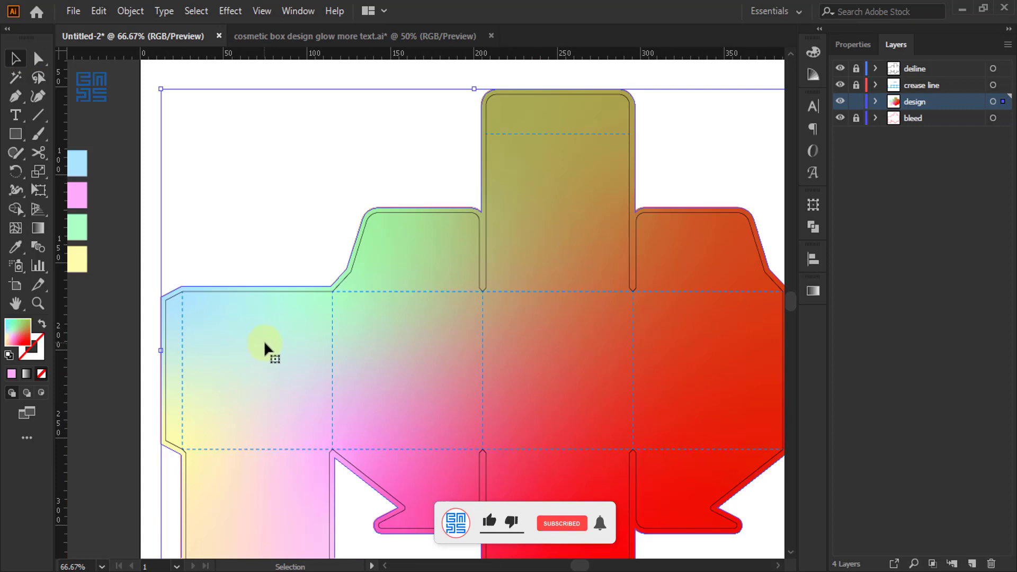
{"action": "key", "text": "g"}
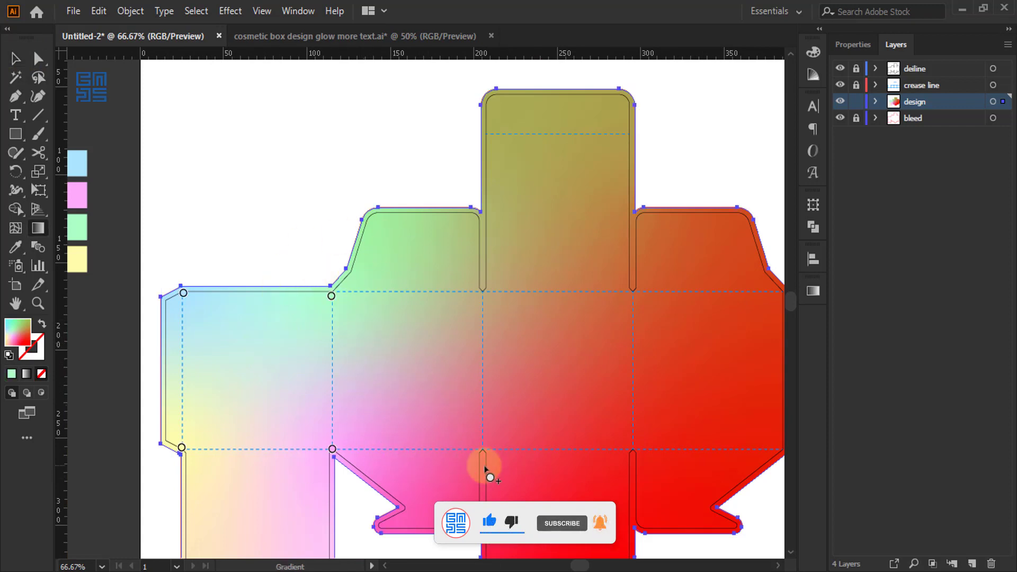
{"action": "left_click", "coordinate": [480, 449]}
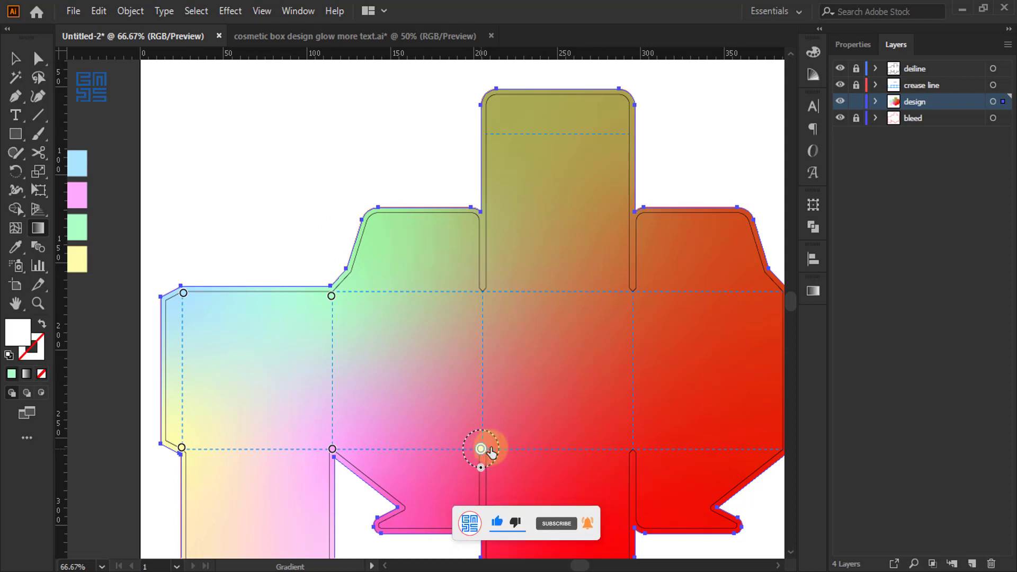
{"action": "left_click", "coordinate": [481, 292]}
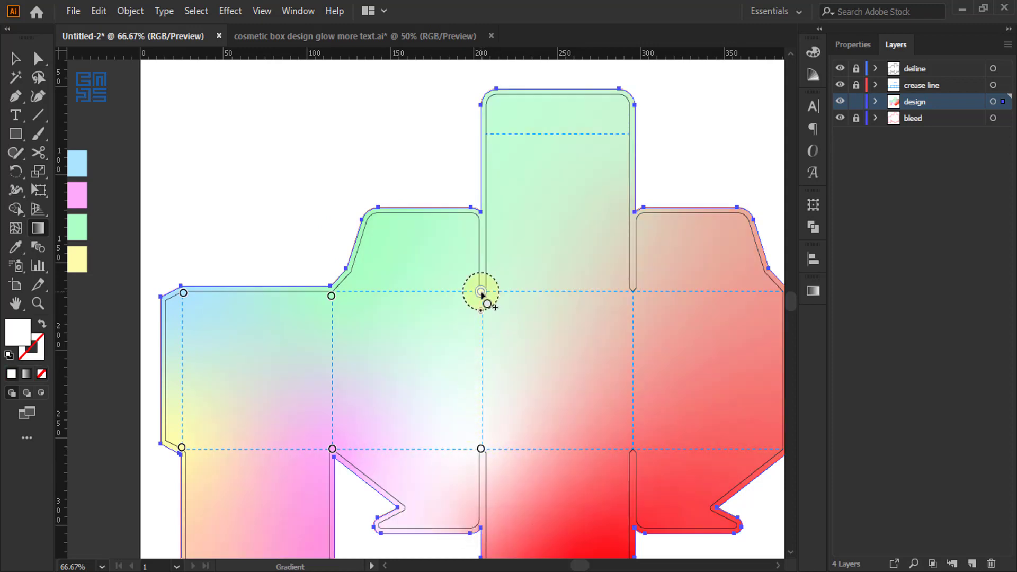
Add gradient points at both ends of the crease between the third and fourth main panels and at the fourth panel's two outer corners.
{"action": "left_click", "coordinate": [633, 292]}
{"action": "left_click", "coordinate": [633, 449]}
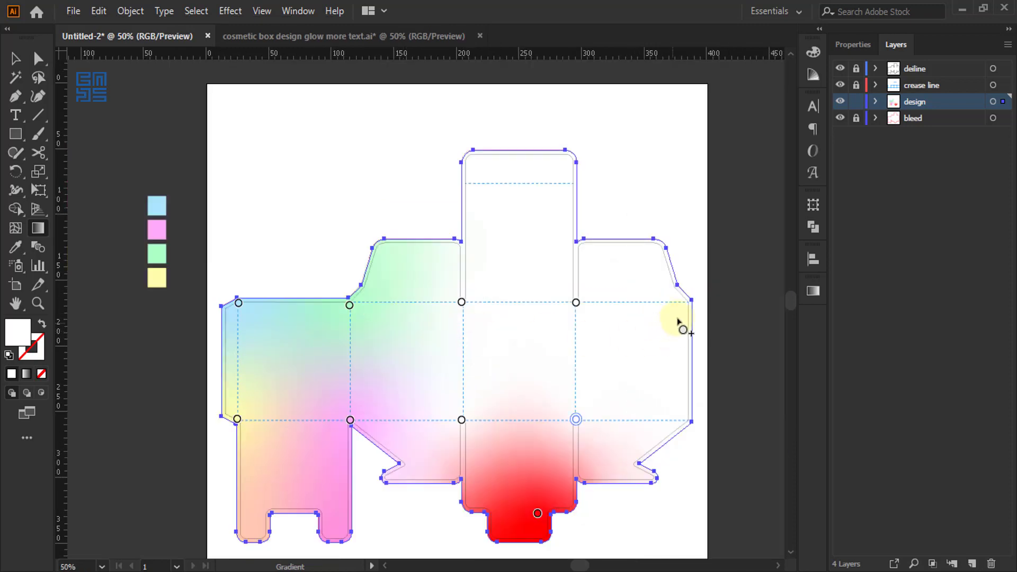
{"action": "left_click", "coordinate": [685, 301]}
{"action": "left_click", "coordinate": [690, 421]}
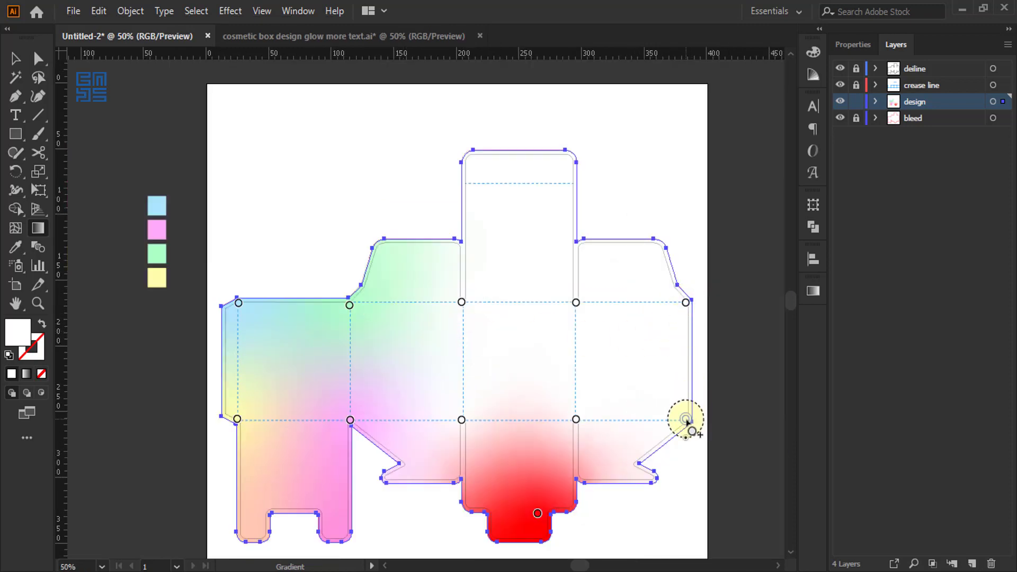
Recolour the upper gradient point between the second and third main panels with light blue sampled from the first swatch.
{"action": "key", "text": "ctrl+plus"}
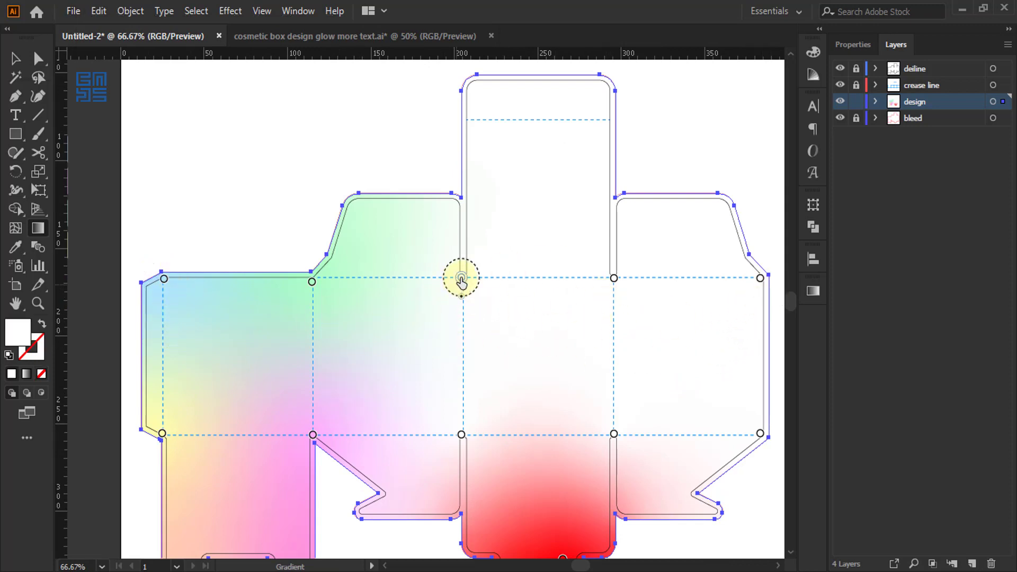
{"action": "double_click", "coordinate": [461, 278]}
{"action": "left_click", "coordinate": [268, 387]}
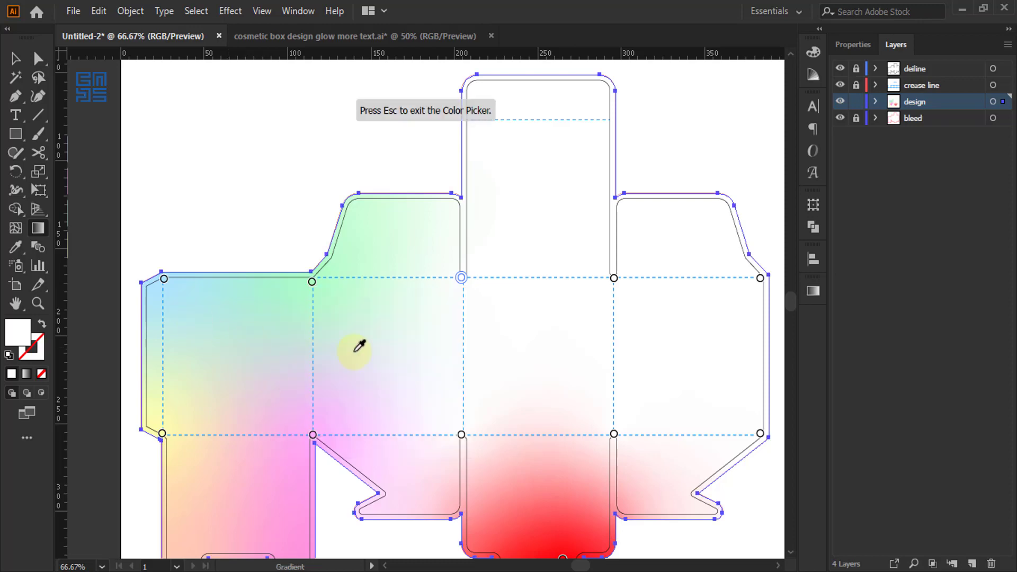
{"action": "scroll", "coordinate": [371, 334], "scroll_direction": "down", "scroll_amount": 2, "text": "alt"}
{"action": "left_click", "coordinate": [214, 241]}
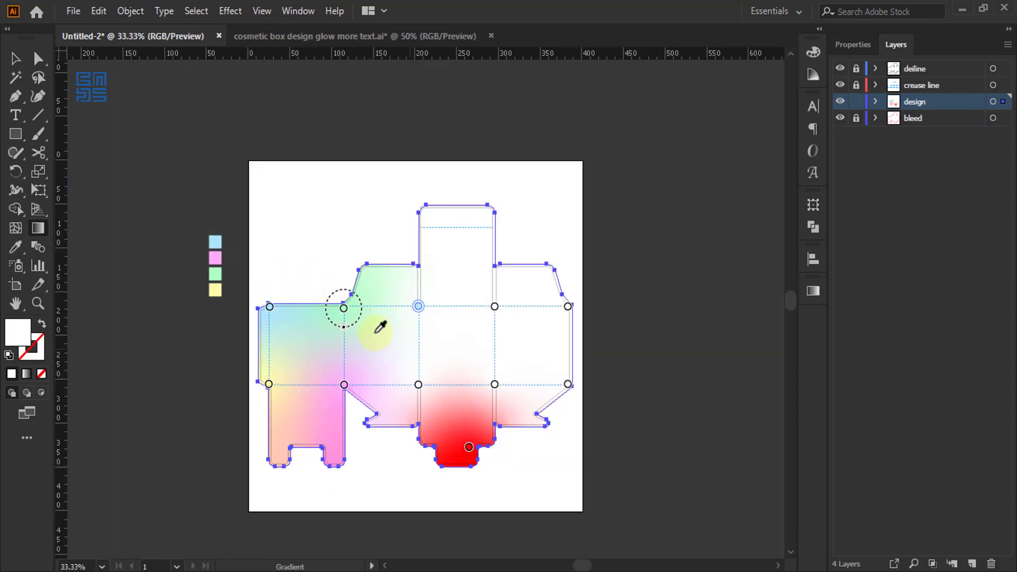
{"action": "scroll", "coordinate": [397, 342], "scroll_direction": "up", "scroll_amount": 2, "text": "alt"}
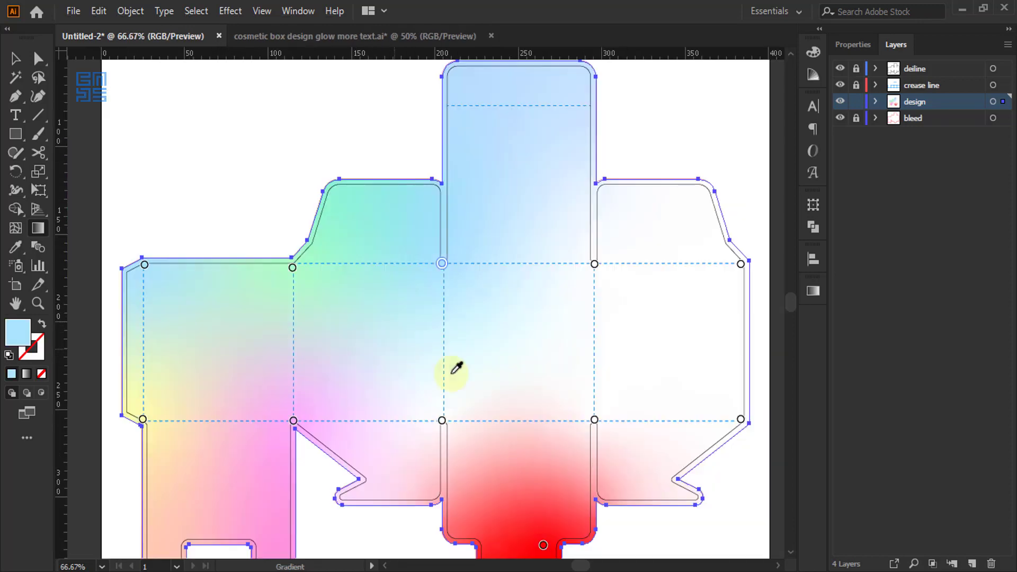
Recolour the gradient point at the fourth main panel's upper outer corner with light blue sampled from the first swatch.
{"action": "double_click", "coordinate": [740, 265]}
{"action": "left_click", "coordinate": [670, 336]}
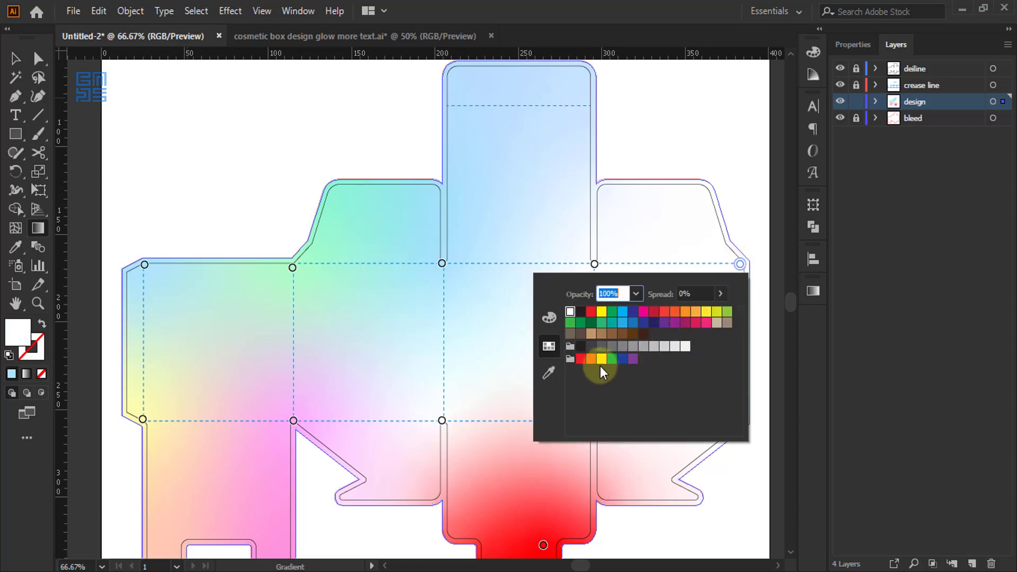
{"action": "left_click", "coordinate": [548, 373]}
{"action": "scroll", "coordinate": [582, 378], "scroll_direction": "down", "scroll_amount": 2, "text": "alt"}
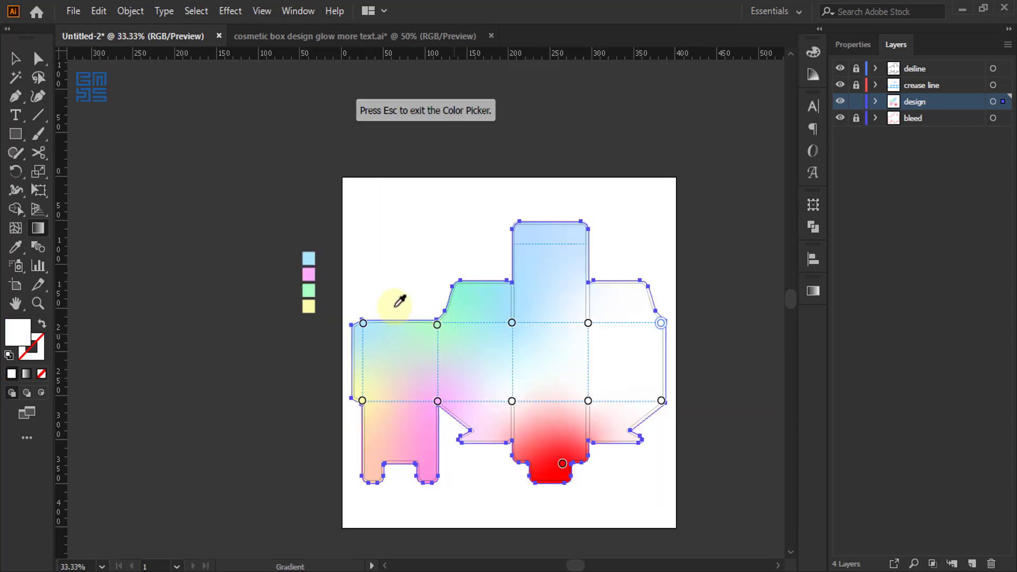
{"action": "left_click", "coordinate": [309, 258]}
{"action": "scroll", "coordinate": [614, 363], "scroll_direction": "up", "scroll_amount": 2, "text": "alt"}
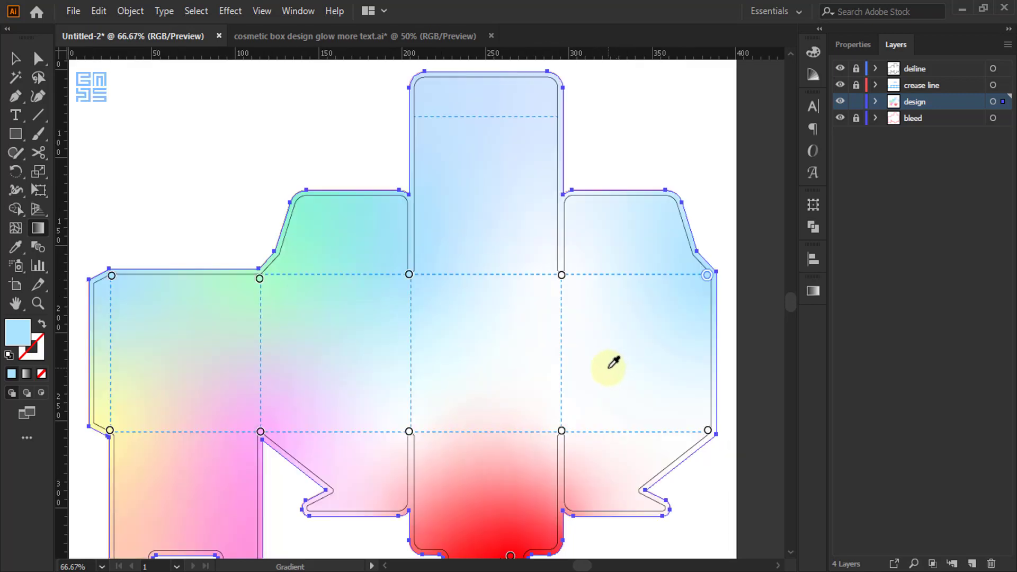
Recolour the upper gradient point between the third and fourth main panels with pink sampled from the second swatch.
{"action": "double_click", "coordinate": [561, 275]}
{"action": "left_click", "coordinate": [369, 383]}
{"action": "scroll", "coordinate": [628, 339], "scroll_direction": "down", "scroll_amount": 2, "text": "alt"}
{"action": "left_click", "coordinate": [313, 258]}
{"action": "scroll", "coordinate": [597, 351], "scroll_direction": "up", "scroll_amount": 2, "text": "alt"}
Recolour the lower gradient point between the third and fourth main panels with green sampled from the third swatch.
{"action": "double_click", "coordinate": [592, 420]}
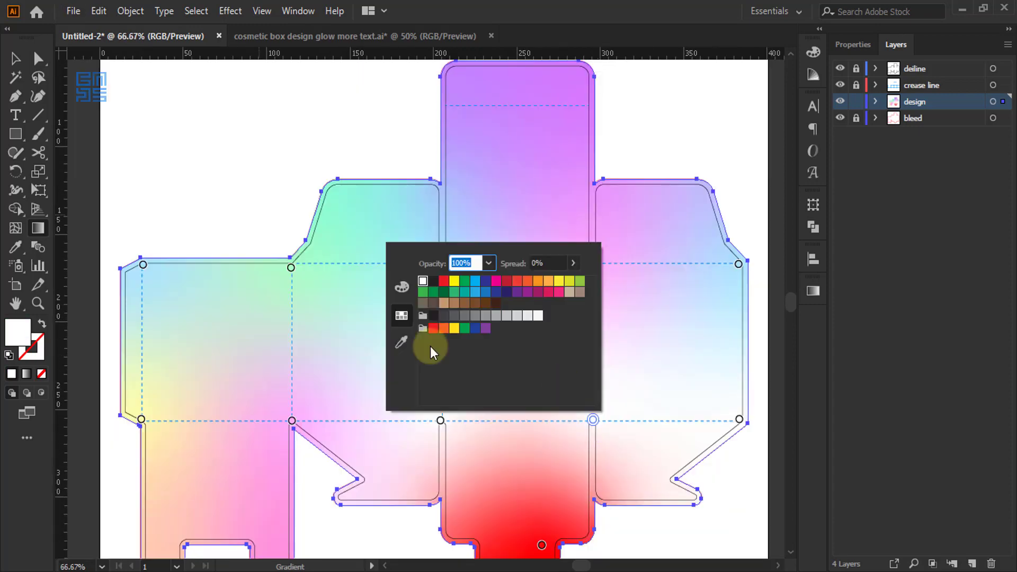
{"action": "left_click", "coordinate": [402, 341]}
{"action": "left_click", "coordinate": [184, 247]}
Sample pale yellow for the lower gradient point between the second and third main panels and for the fourth panel's lower outer corner.
{"action": "double_click", "coordinate": [487, 413]}
{"action": "left_click", "coordinate": [288, 340]}
{"action": "left_click", "coordinate": [183, 271]}
{"action": "double_click", "coordinate": [712, 412]}
{"action": "left_click", "coordinate": [513, 340]}
{"action": "left_click", "coordinate": [184, 271]}
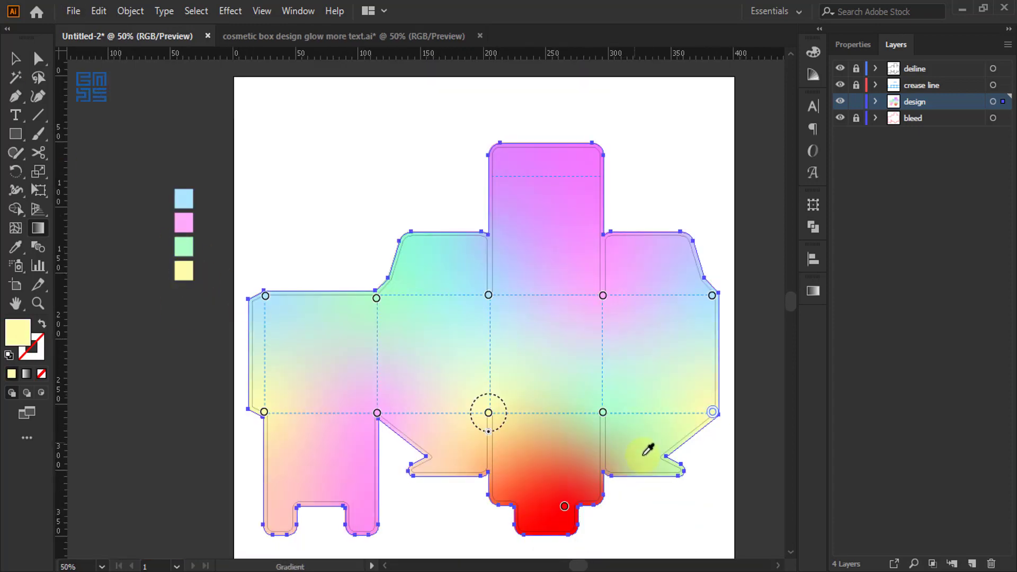
{"action": "scroll", "coordinate": [661, 473], "scroll_direction": "up", "scroll_amount": 1, "text": "alt"}
{"action": "scroll", "coordinate": [572, 390], "scroll_direction": "down", "scroll_amount": 2, "text": "alt"}
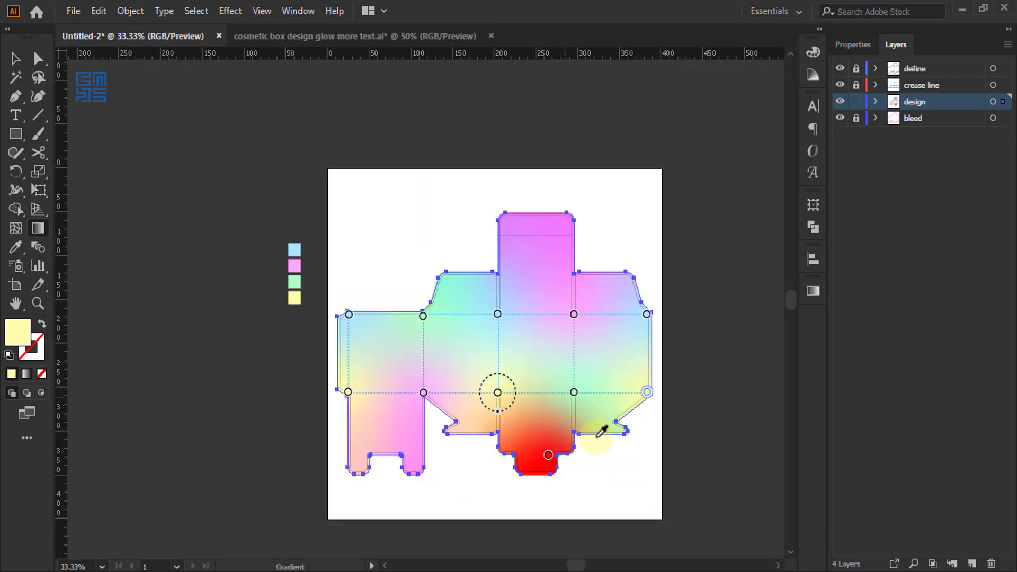
Delete the red gradient point on the third main panel's bottom flap.
{"action": "left_click", "coordinate": [549, 455]}
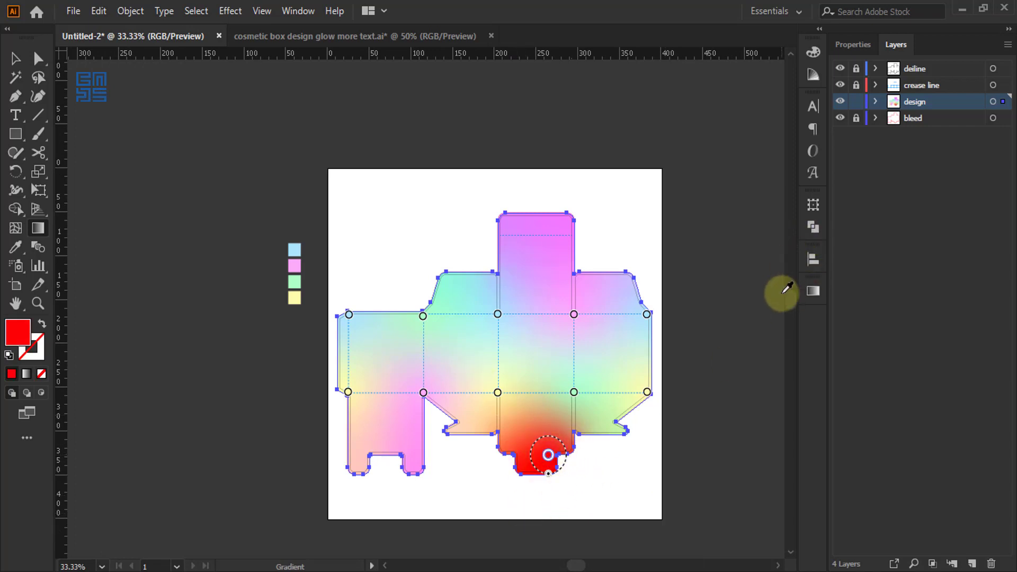
{"action": "left_click", "coordinate": [813, 292]}
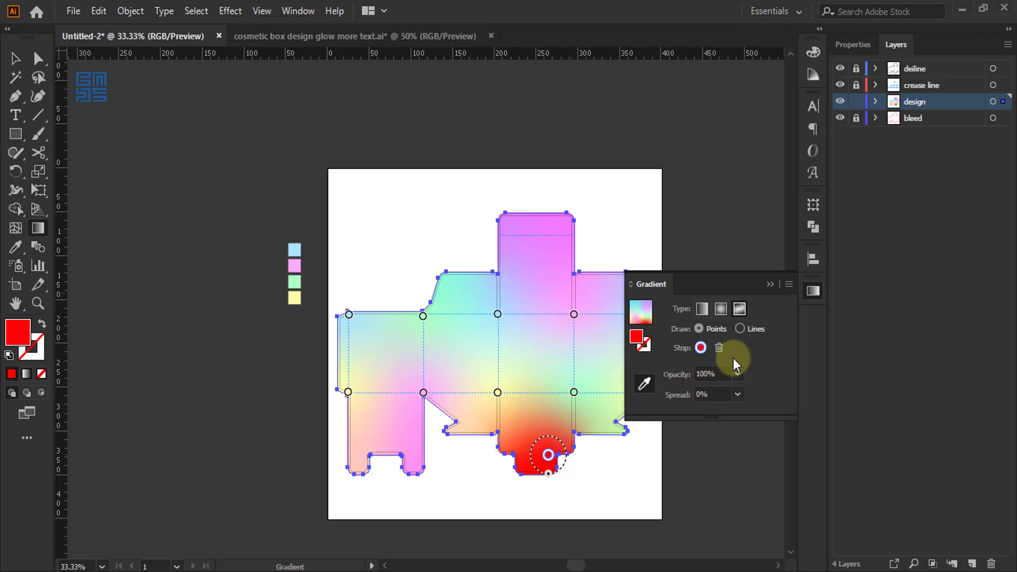
{"action": "left_click", "coordinate": [718, 349]}
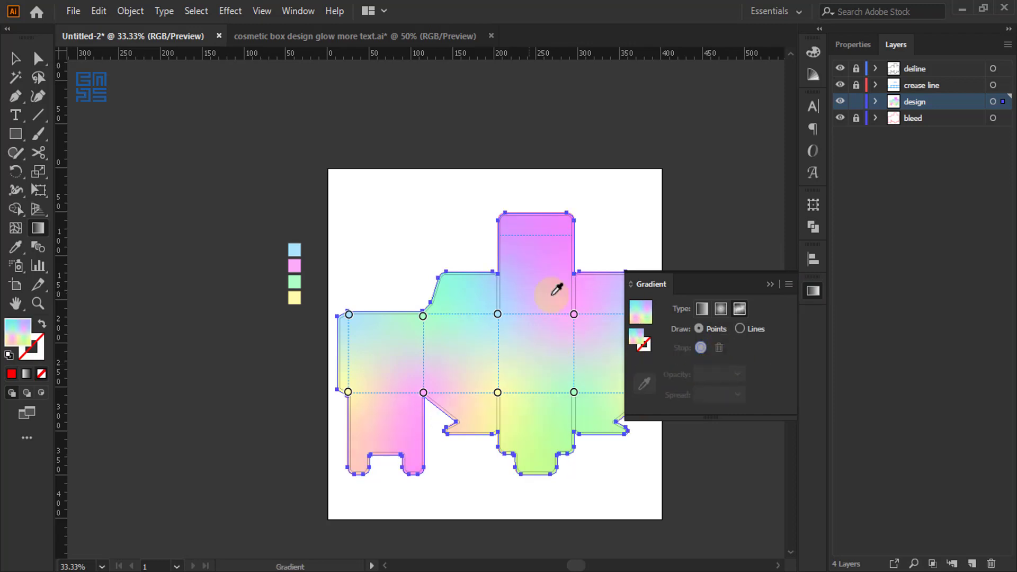
Add a gradient point at the upper edge of the third panel's top flap and colour it pale yellow sampled from the fourth swatch.
{"action": "left_click", "coordinate": [574, 392]}
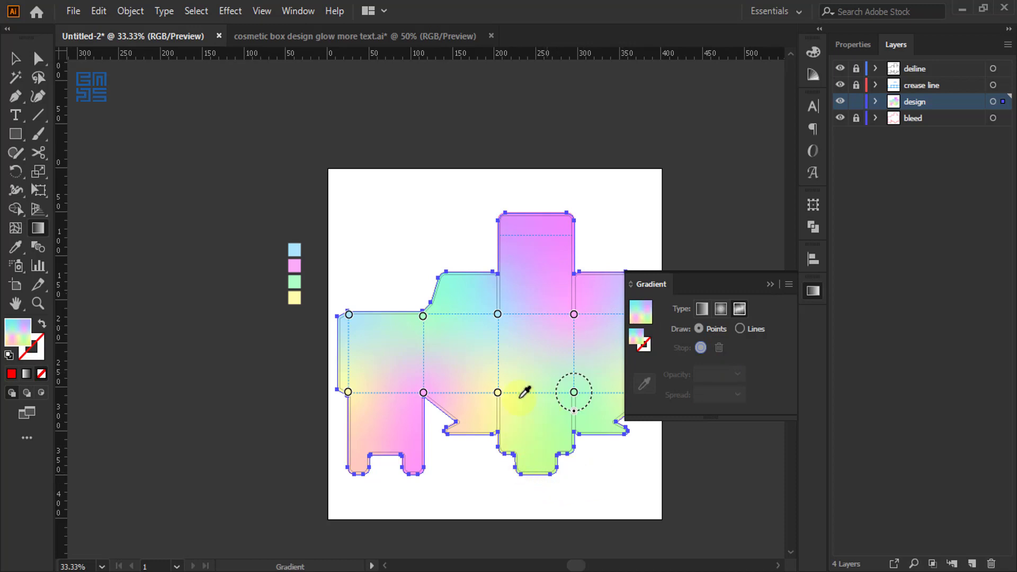
{"action": "left_click", "coordinate": [490, 318]}
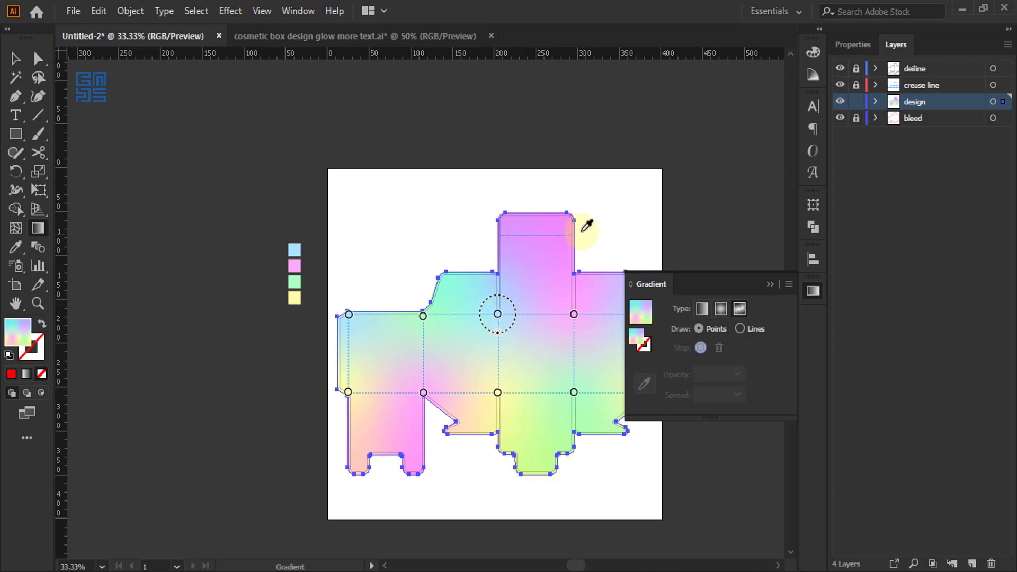
{"action": "scroll", "coordinate": [583, 241], "scroll_direction": "up", "scroll_amount": 1}
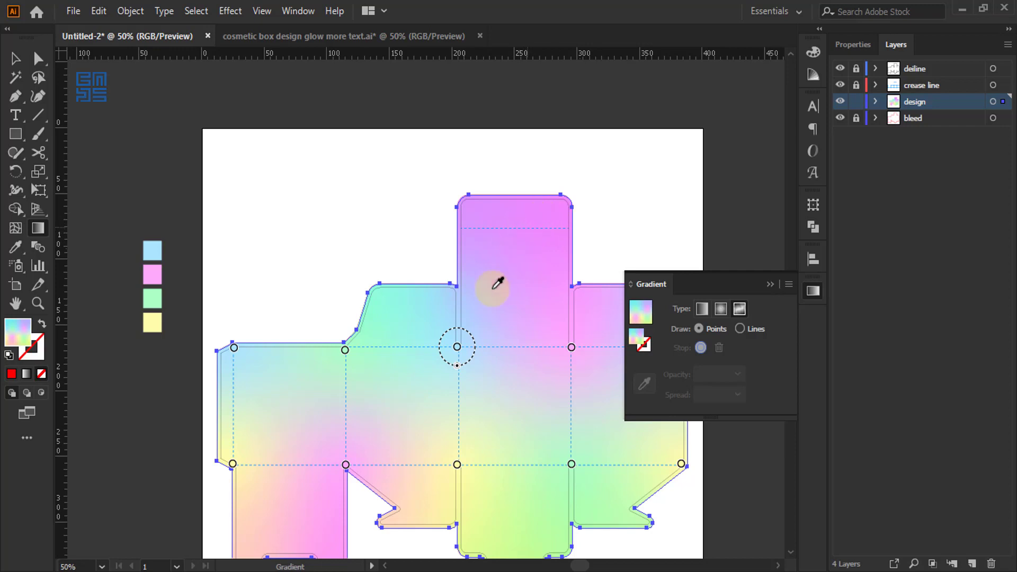
{"action": "left_click", "coordinate": [739, 309]}
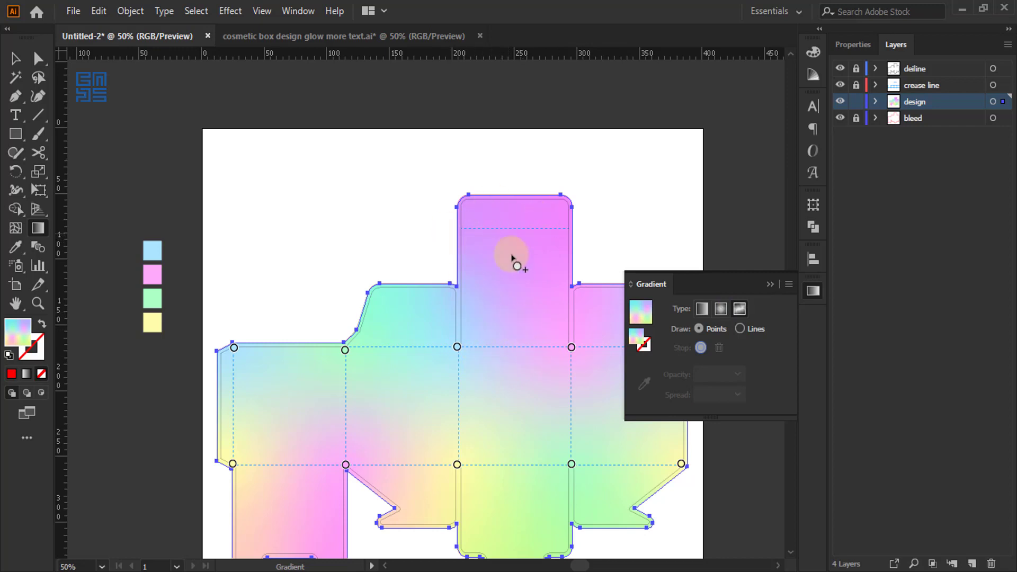
{"action": "left_click", "coordinate": [514, 200]}
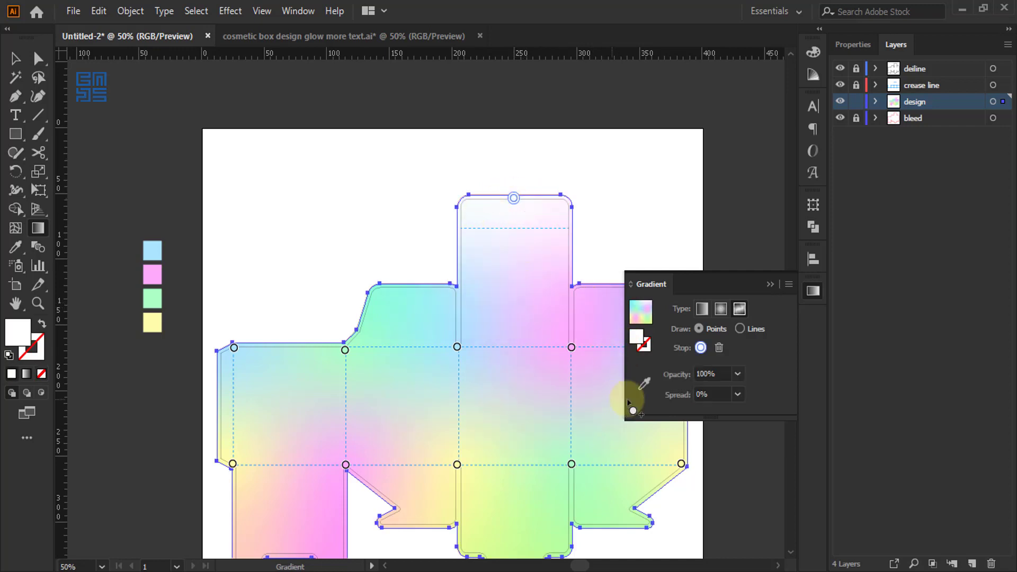
{"action": "left_click", "coordinate": [644, 385]}
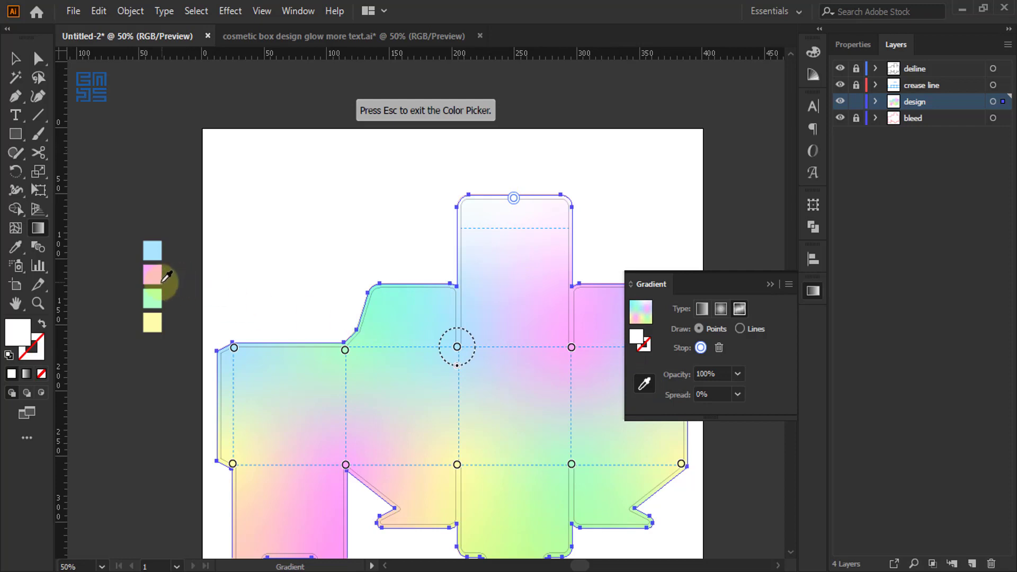
{"action": "left_click", "coordinate": [153, 320]}
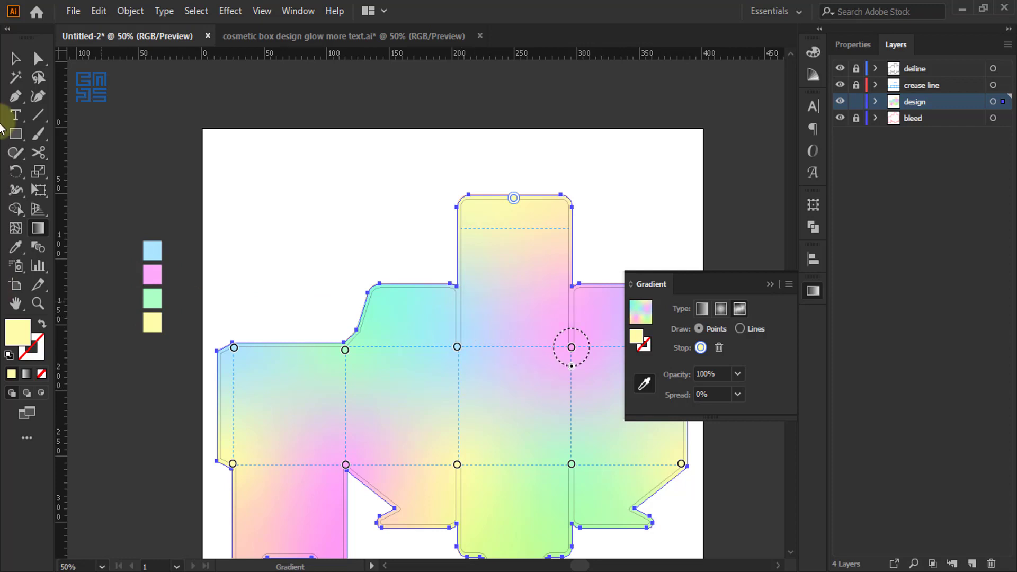
Finish the gradient editing by deselecting the box background and collapsing the gradient settings.
{"action": "left_click", "coordinate": [15, 59]}
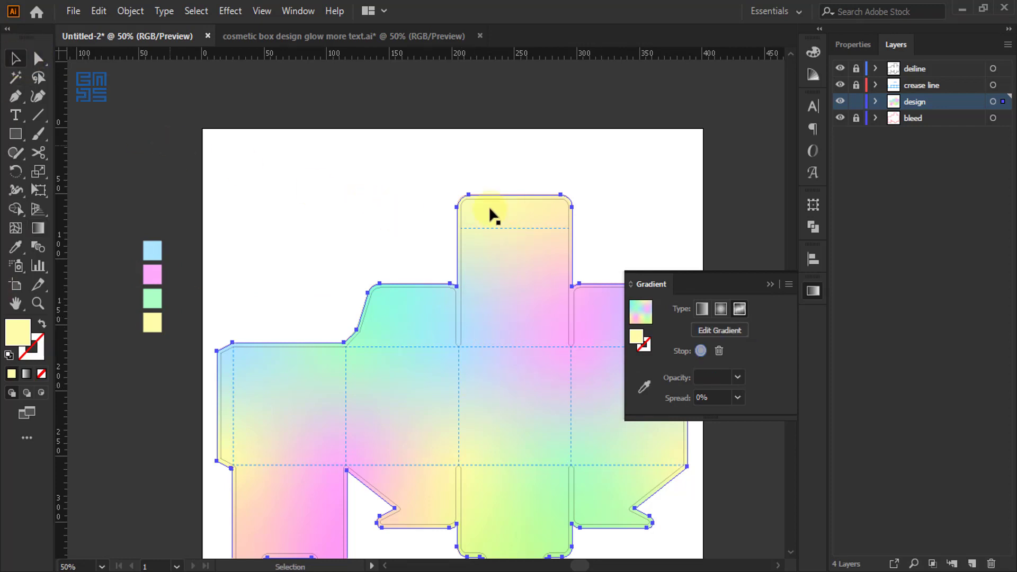
{"action": "key", "text": "ctrl+shift+a"}
{"action": "scroll", "coordinate": [535, 258], "scroll_direction": "down", "scroll_amount": 1}
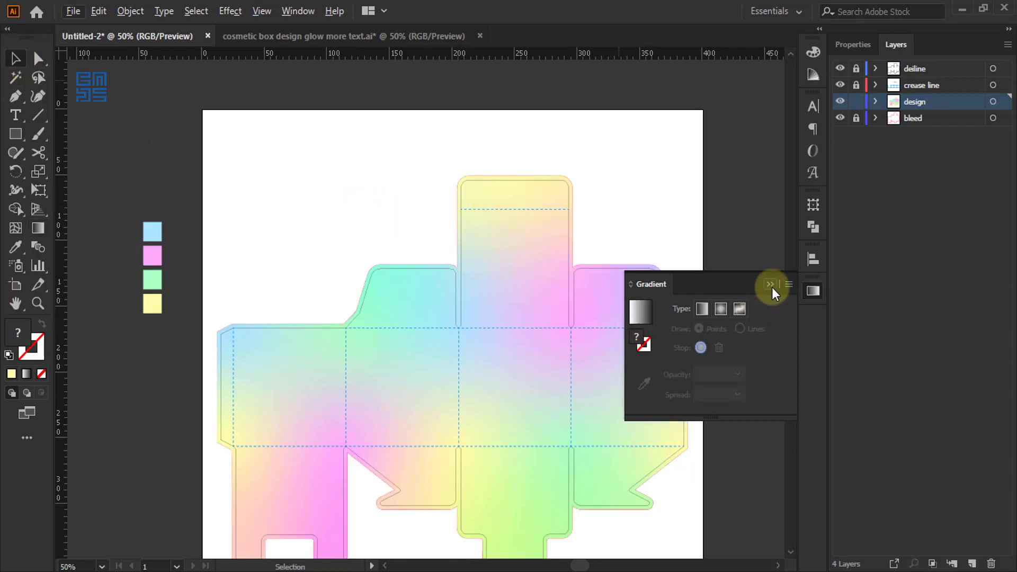
{"action": "left_click", "coordinate": [770, 284]}
{"action": "scroll", "coordinate": [386, 209], "scroll_direction": "down", "scroll_amount": 1}
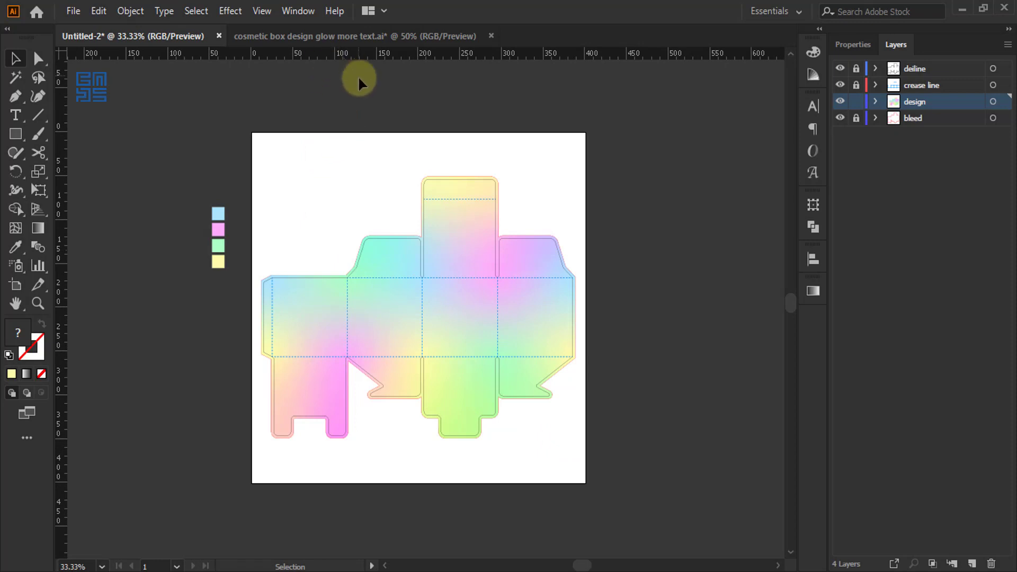
Switch to the glow more text document and copy all its text blocks, the logo and the barcode.
{"action": "left_click", "coordinate": [314, 32]}
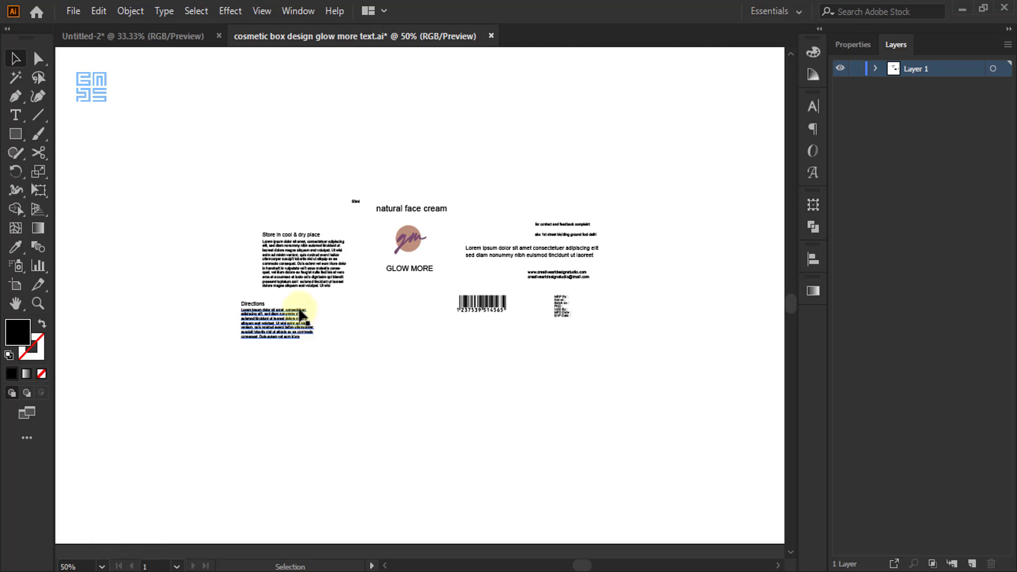
{"action": "scroll", "coordinate": [294, 292], "scroll_direction": "up", "scroll_amount": 2}
{"action": "scroll", "coordinate": [292, 360], "scroll_direction": "down", "scroll_amount": 1}
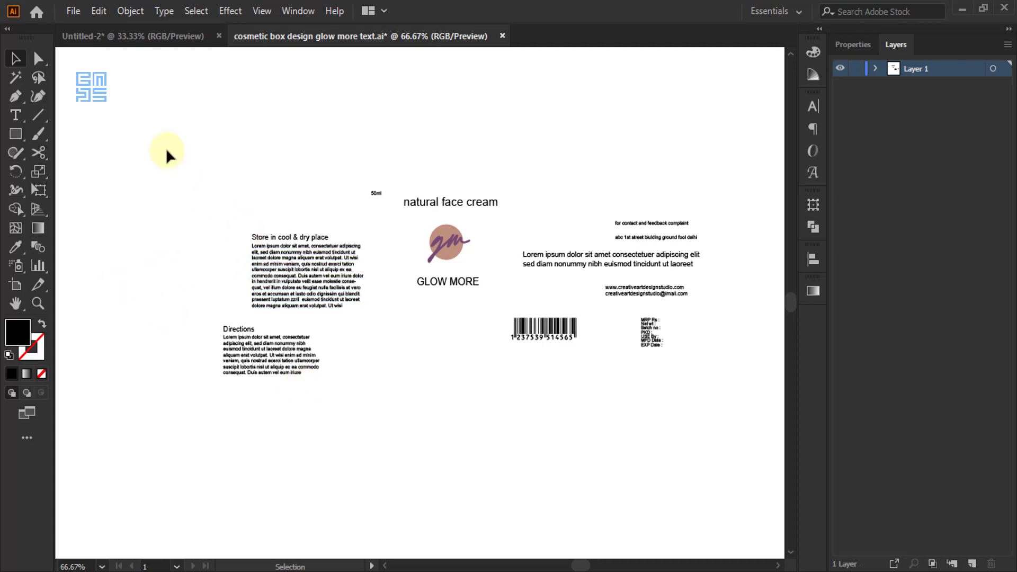
{"action": "left_click_drag", "start_coordinate": [155, 131], "coordinate": [745, 471]}
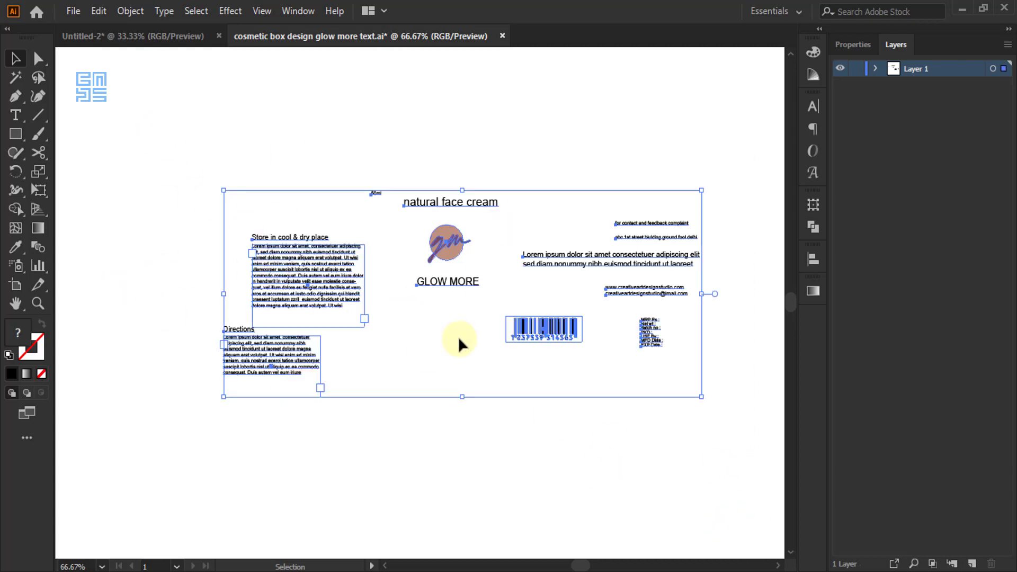
{"action": "key", "text": "a"}
{"action": "key", "text": "v"}
Paste the copied text, logo and barcode into the box document and move them below the artboard.
{"action": "left_click", "coordinate": [181, 35]}
{"action": "scroll", "coordinate": [430, 241], "scroll_direction": "down", "scroll_amount": 1}
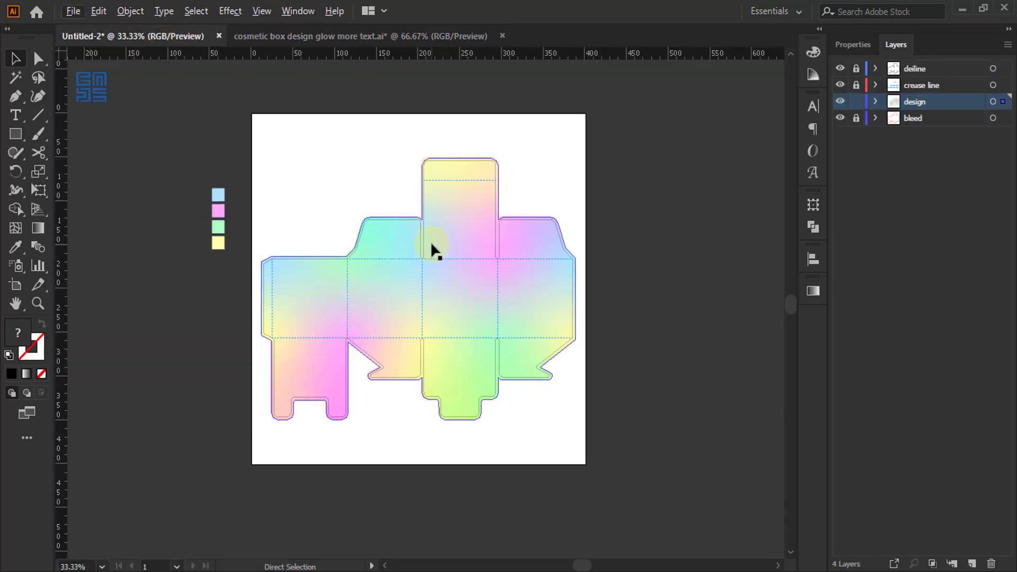
{"action": "key", "text": "ctrl+v"}
{"action": "key", "text": "ctrl+minus"}
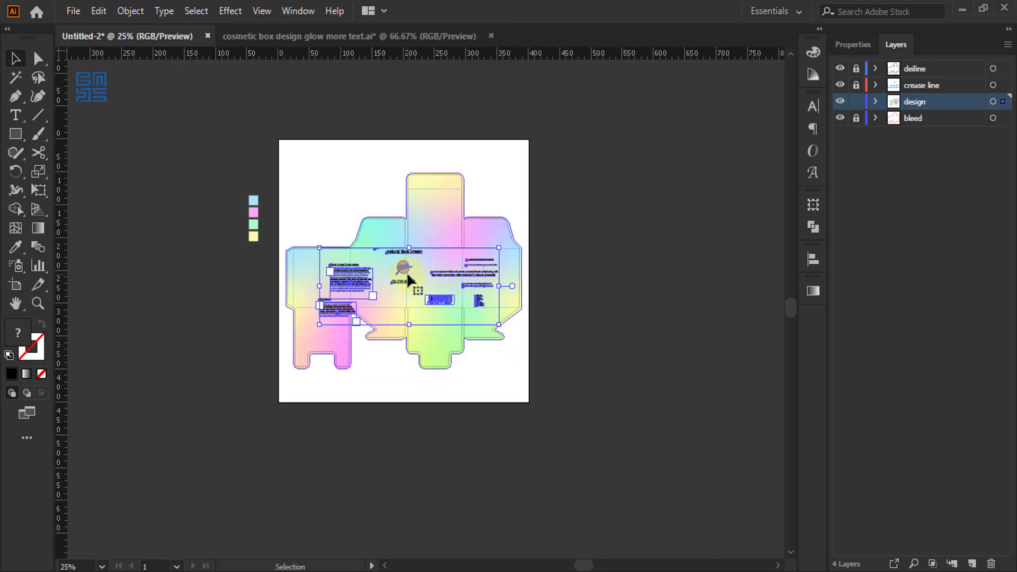
{"action": "left_click_drag", "start_coordinate": [404, 280], "coordinate": [276, 445]}
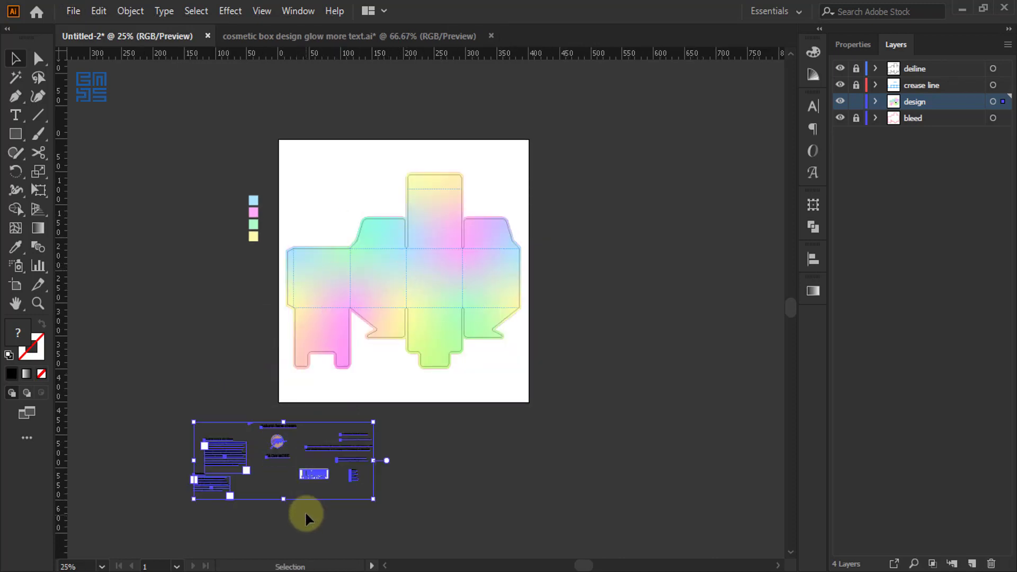
{"action": "left_click", "coordinate": [246, 515]}
Set the font of all pasted text objects to Gotham Medium, leaving out the logo and the barcode.
{"action": "scroll", "coordinate": [247, 516], "scroll_direction": "up", "scroll_amount": 3}
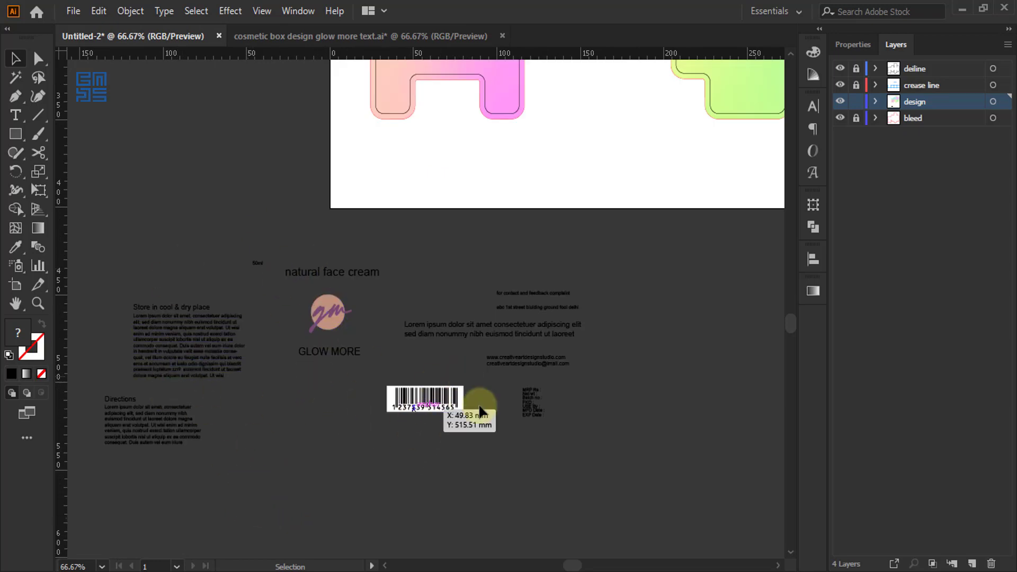
{"action": "scroll", "coordinate": [457, 421], "scroll_direction": "up", "scroll_amount": 1}
{"action": "scroll", "coordinate": [454, 421], "scroll_direction": "down", "scroll_amount": 1}
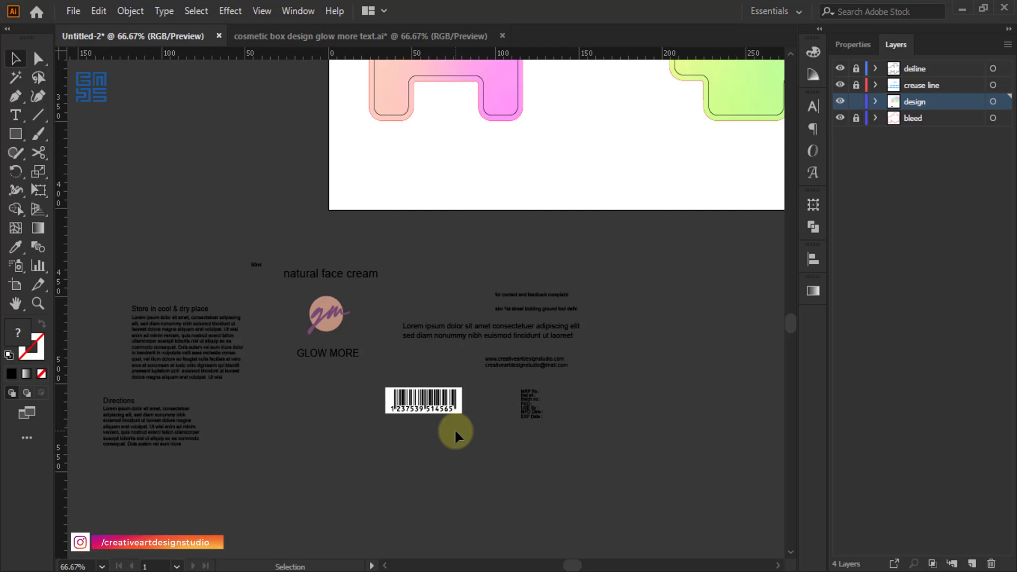
{"action": "left_click", "coordinate": [151, 426]}
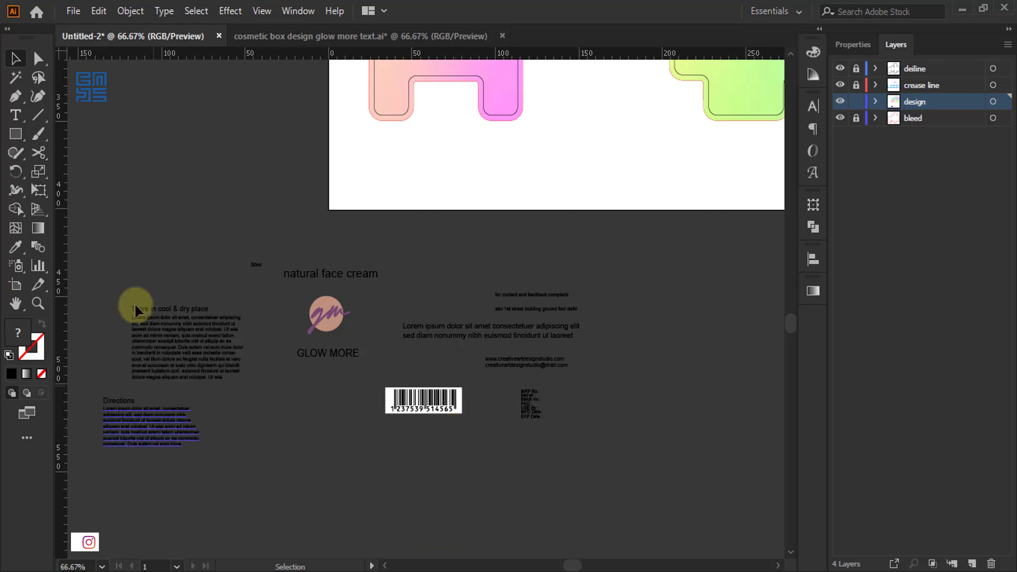
{"action": "left_click_drag", "start_coordinate": [110, 271], "coordinate": [221, 496]}
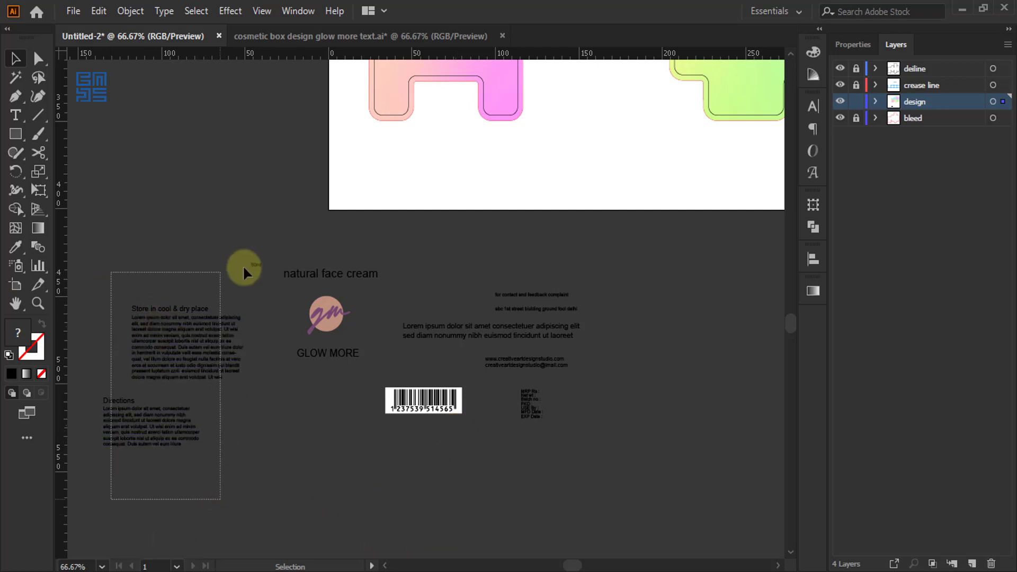
{"action": "left_click_drag", "start_coordinate": [205, 223], "coordinate": [427, 291]}
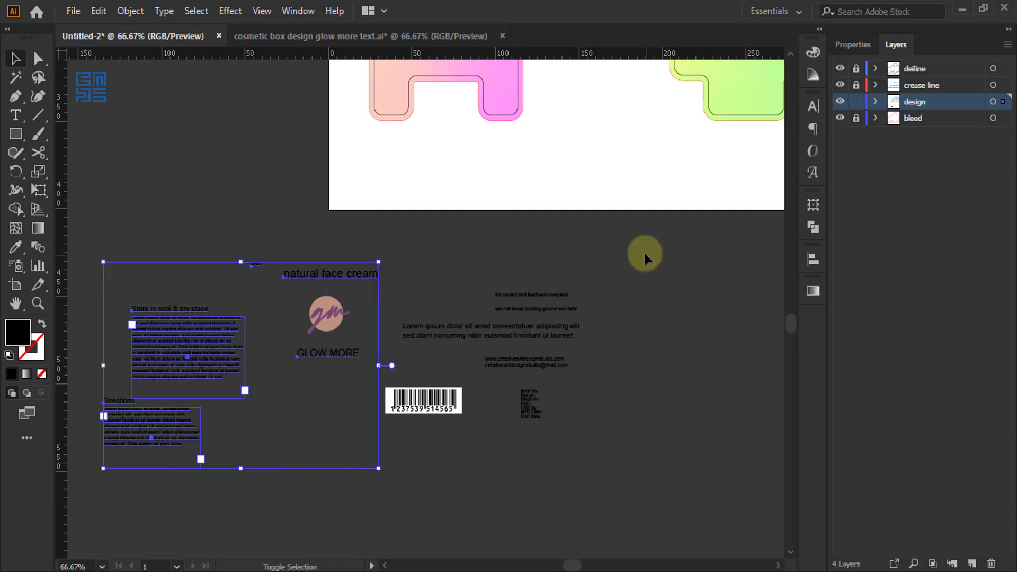
{"action": "left_click_drag", "start_coordinate": [645, 254], "coordinate": [504, 477]}
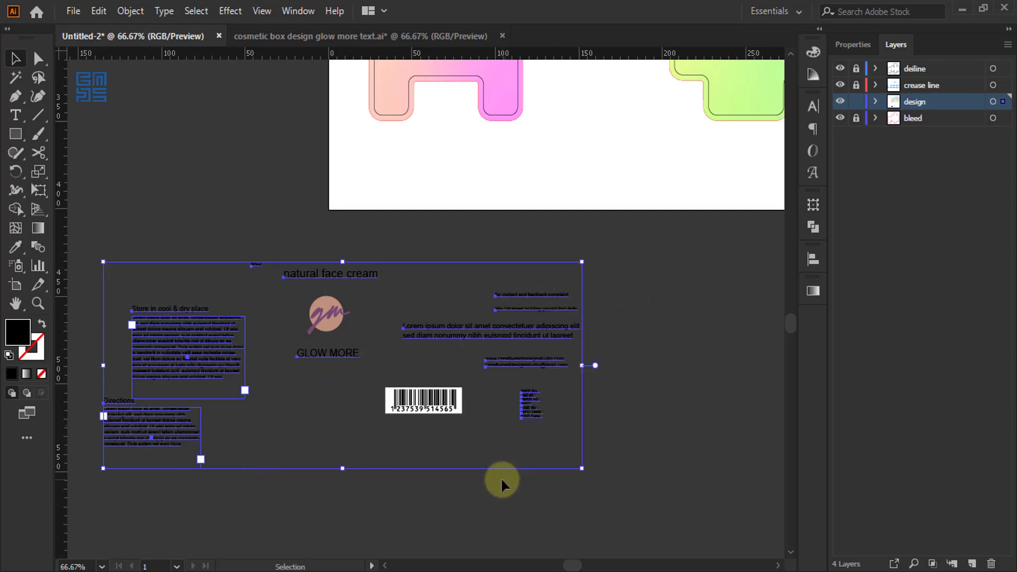
{"action": "left_click", "coordinate": [812, 105]}
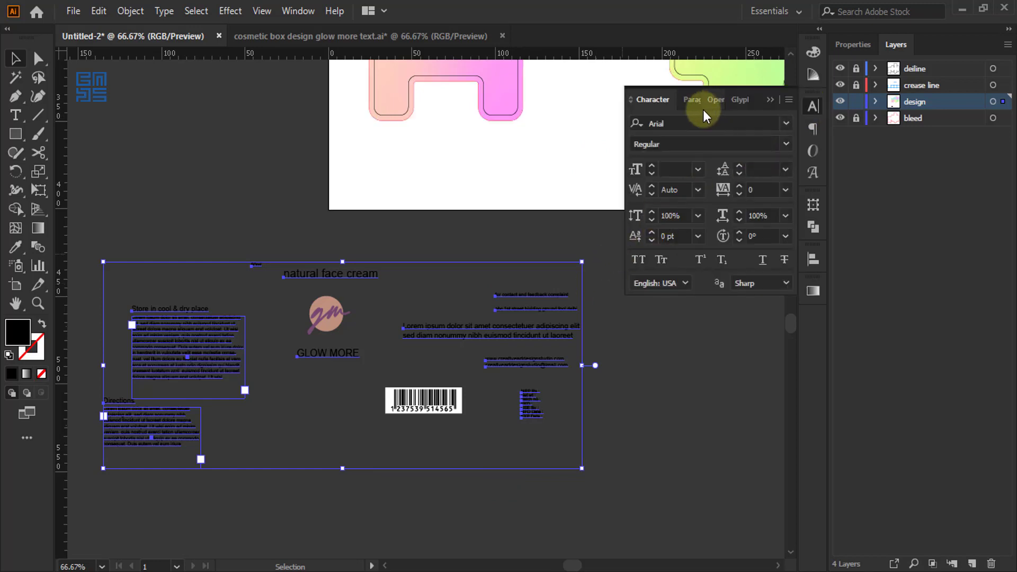
{"action": "left_click", "coordinate": [699, 123]}
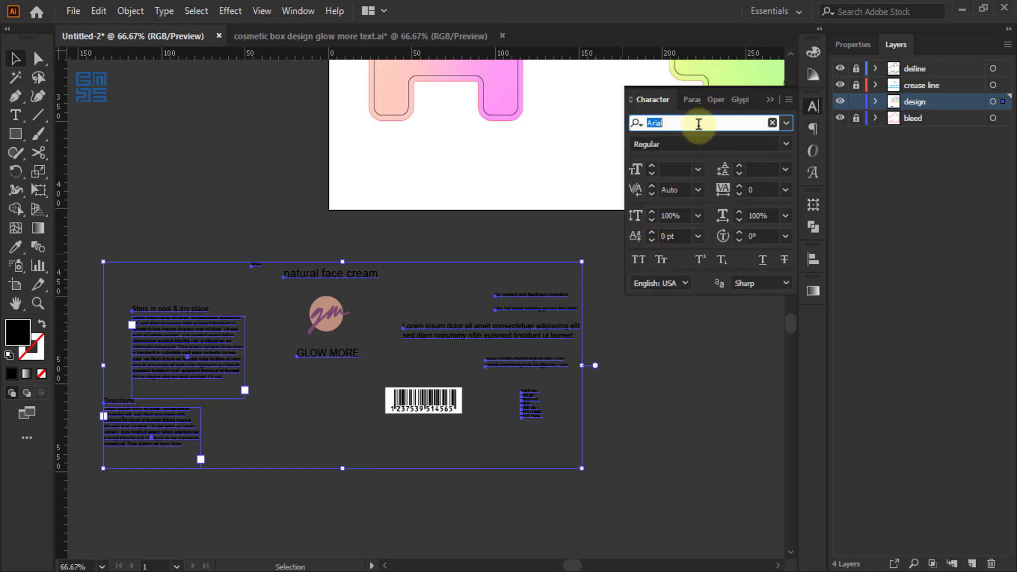
{"action": "type", "text": "gotha"}
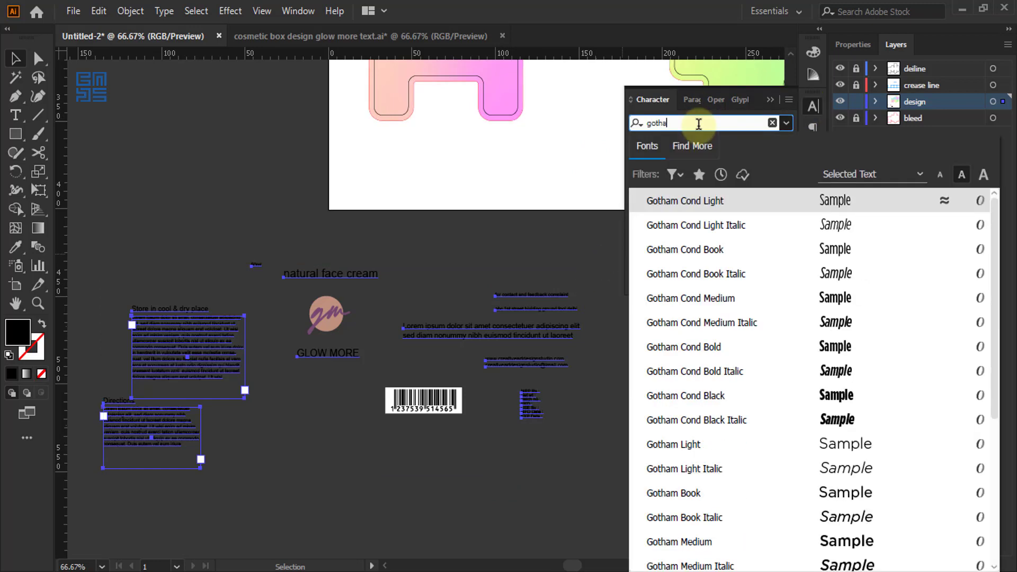
{"action": "type", "text": "m"}
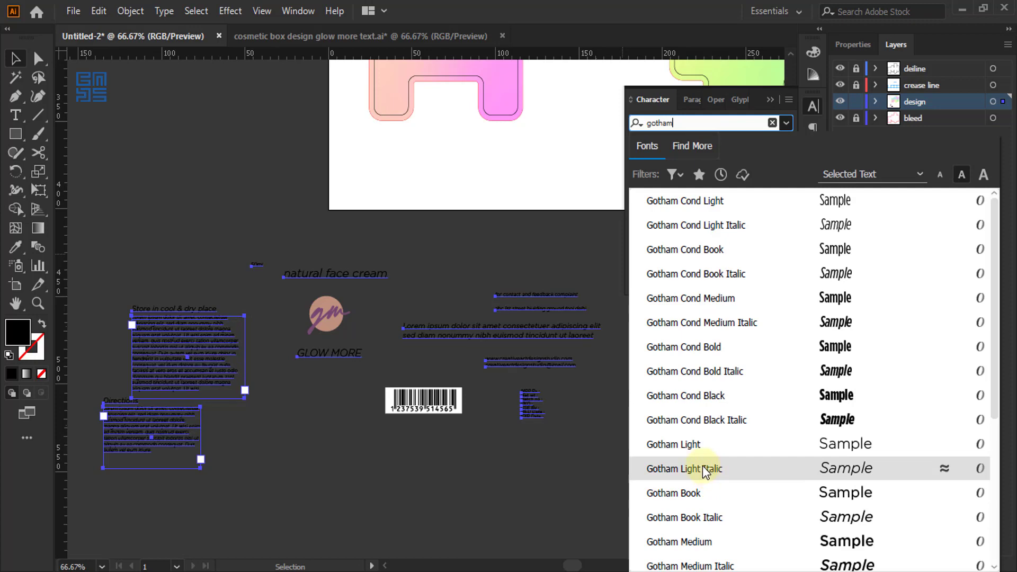
{"action": "scroll", "coordinate": [704, 475], "scroll_direction": "down", "scroll_amount": 1}
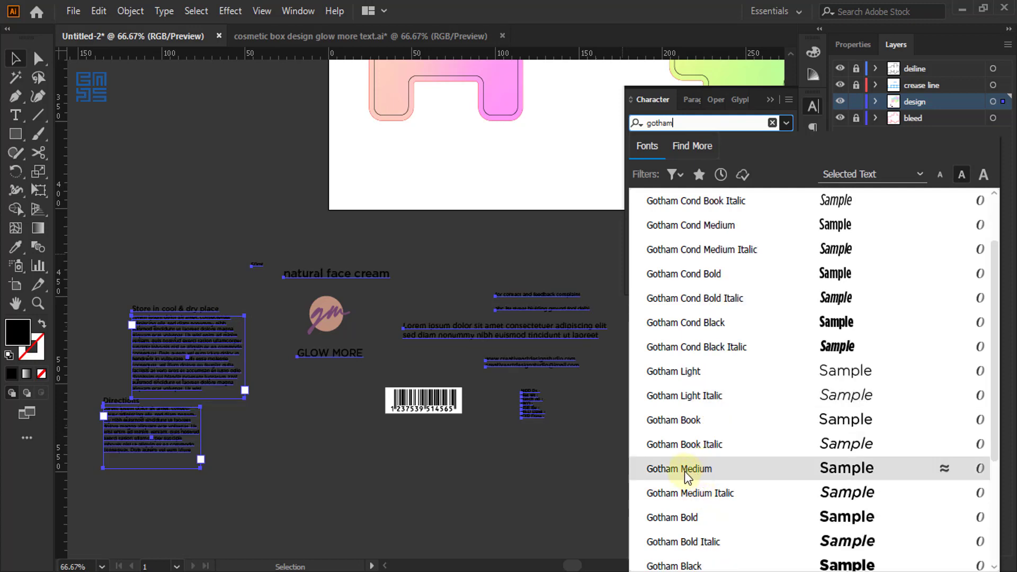
{"action": "left_click", "coordinate": [684, 469]}
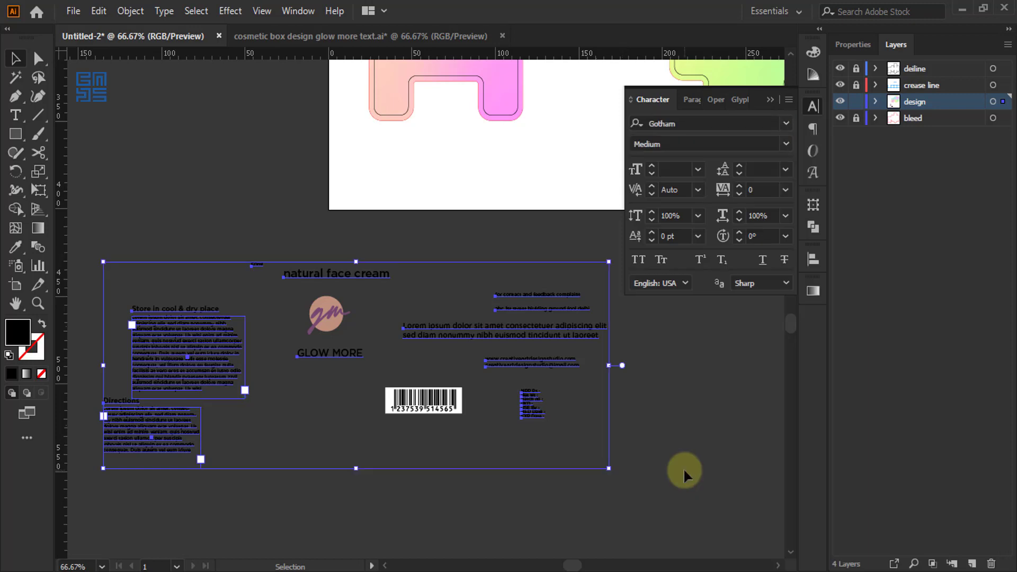
{"action": "left_click", "coordinate": [685, 464]}
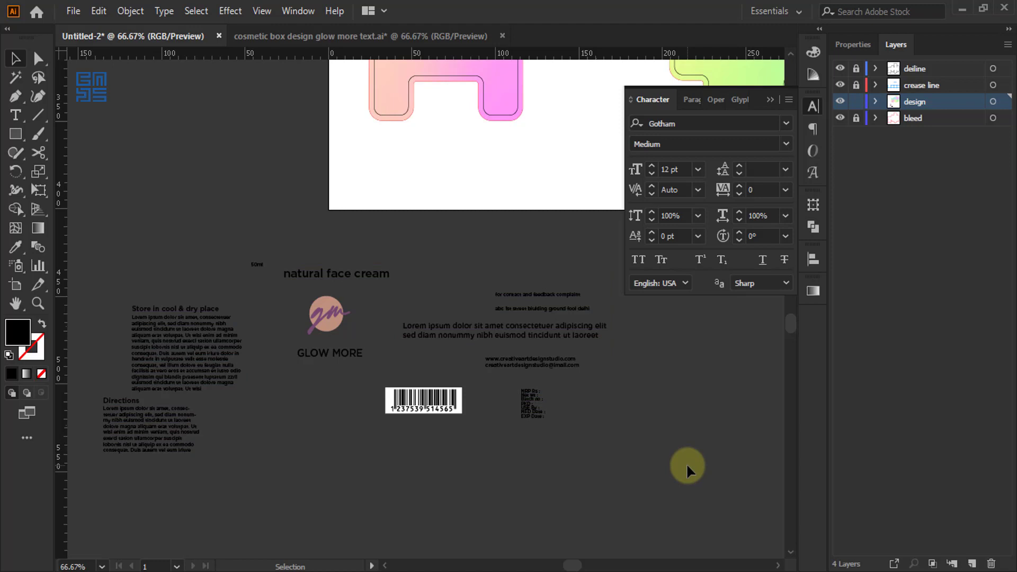
Change the font of the GLOW MORE title to Cartis Beautyful.
{"action": "scroll", "coordinate": [297, 354], "scroll_direction": "up", "scroll_amount": 1}
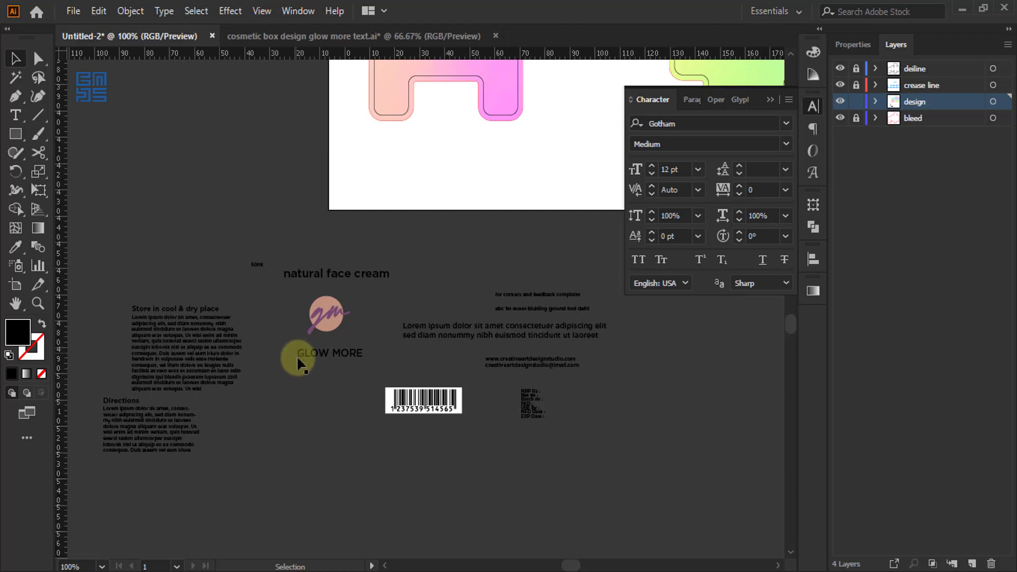
{"action": "left_click", "coordinate": [370, 352]}
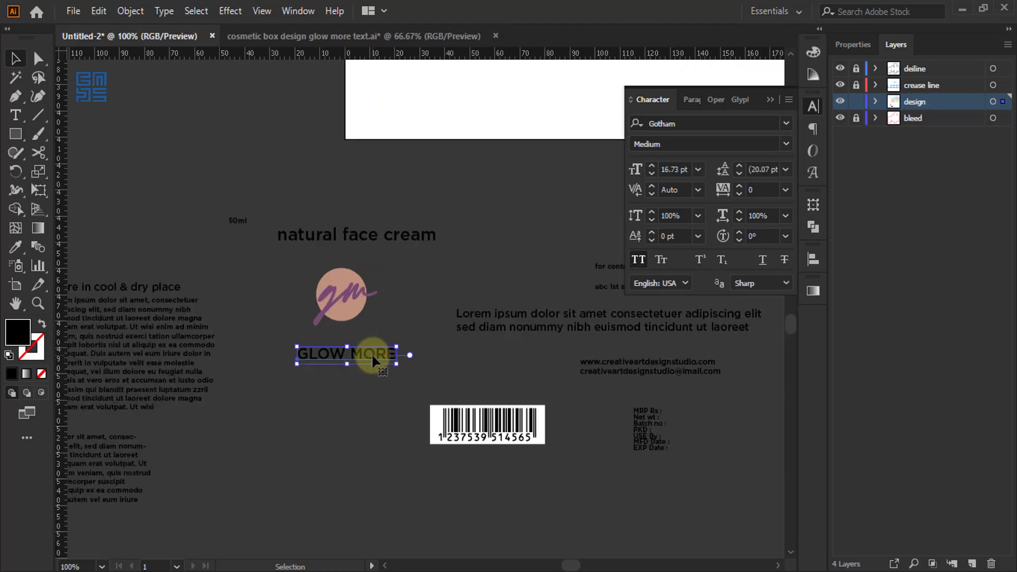
{"action": "left_click", "coordinate": [705, 125]}
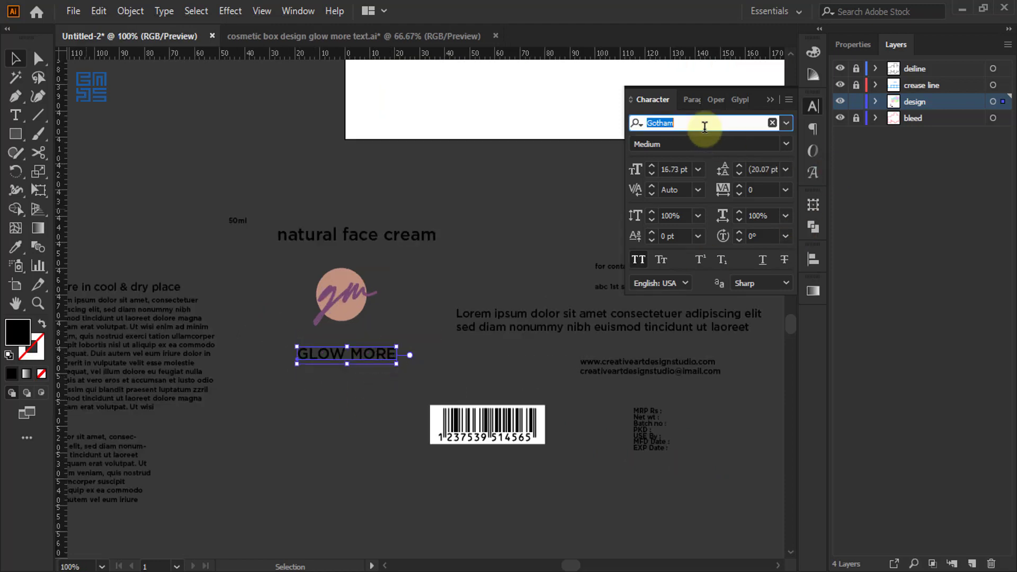
{"action": "type", "text": "c"}
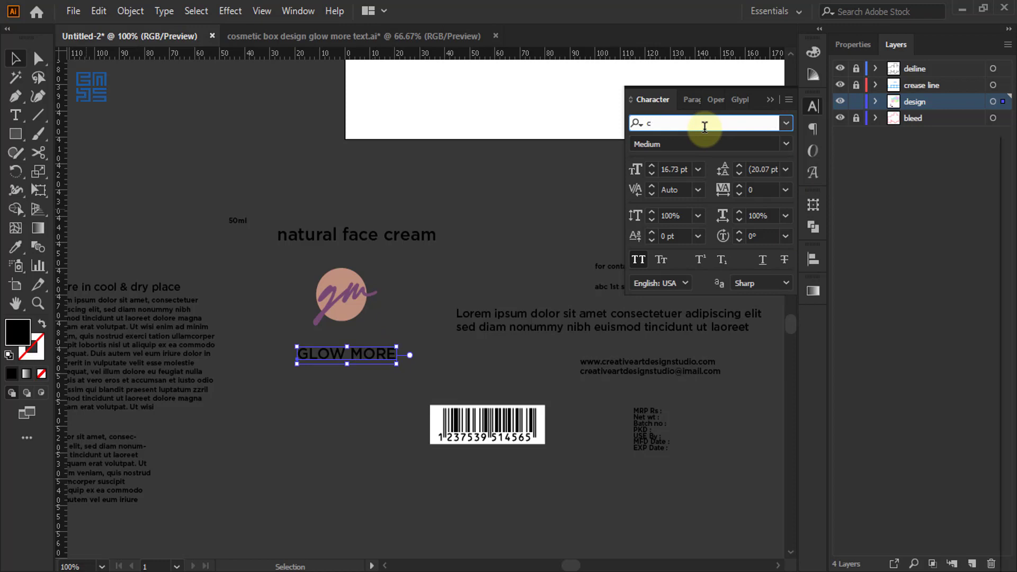
{"action": "type", "text": "art"}
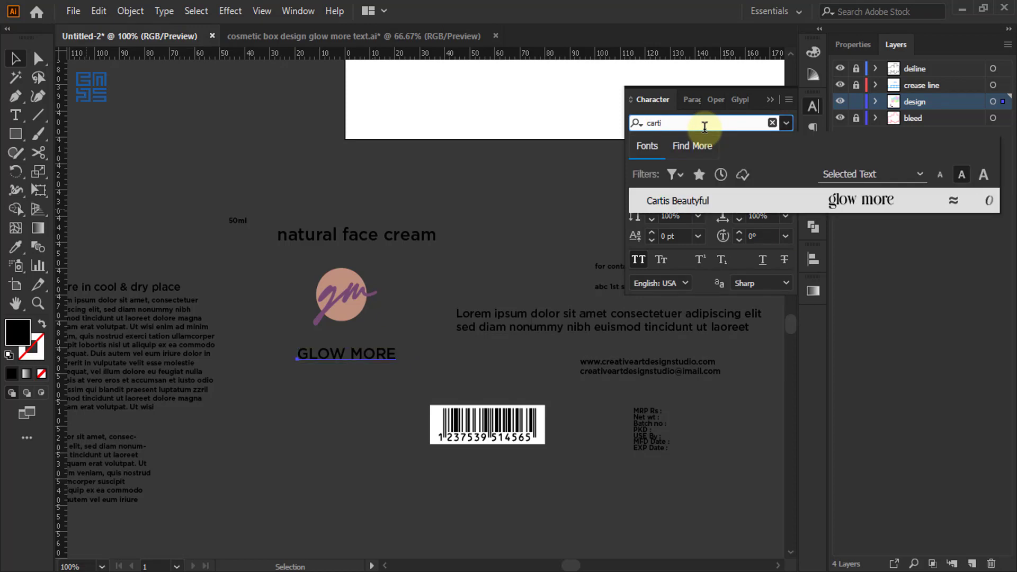
{"action": "type", "text": "i"}
{"action": "left_click", "coordinate": [670, 208]}
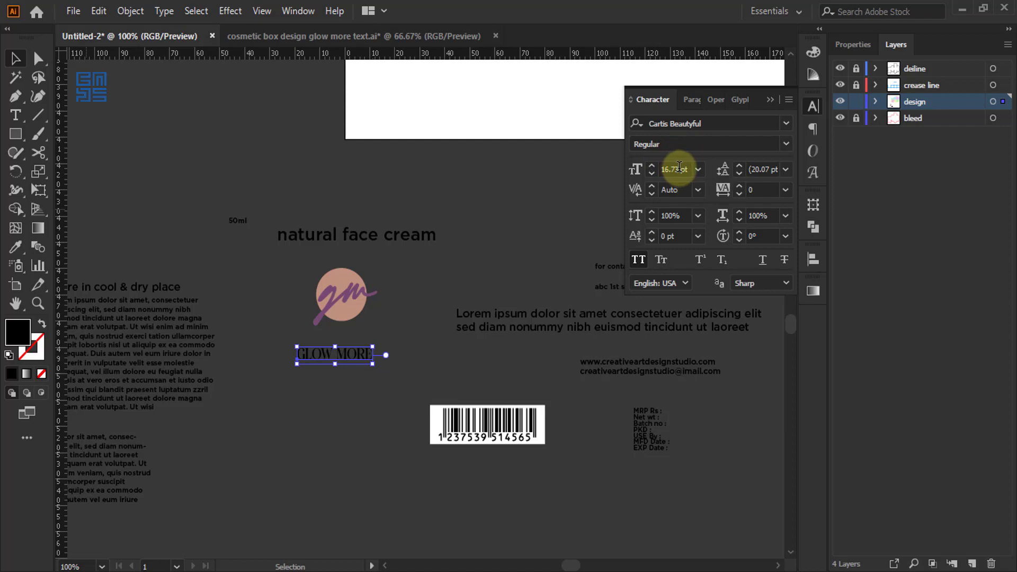
Duplicate the GLOW MORE title just below the original and delete GLOW from the copy, leaving only MORE.
{"action": "scroll", "coordinate": [342, 386], "scroll_direction": "up", "scroll_amount": 2}
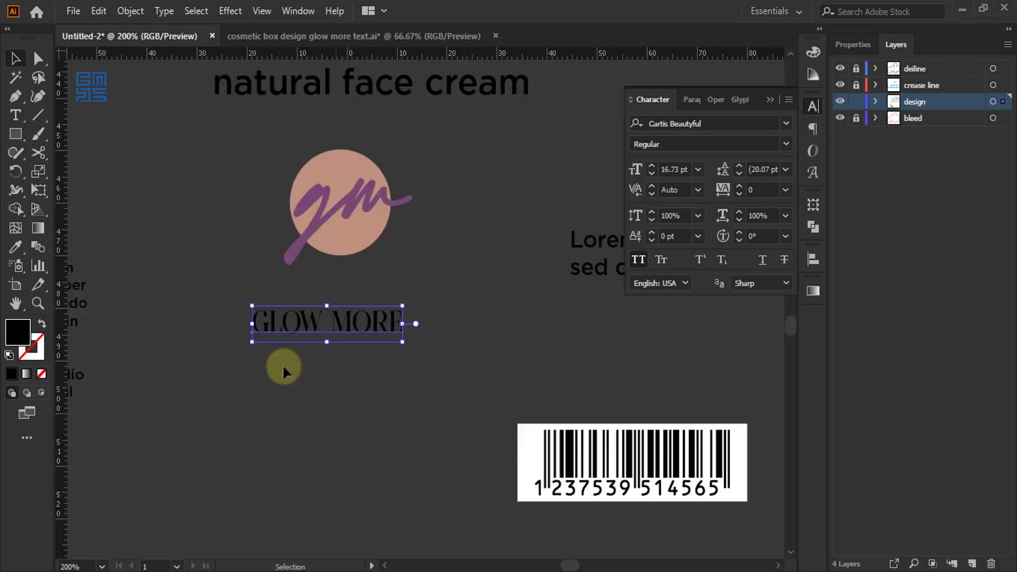
{"action": "scroll", "coordinate": [303, 332], "scroll_direction": "up", "scroll_amount": 2}
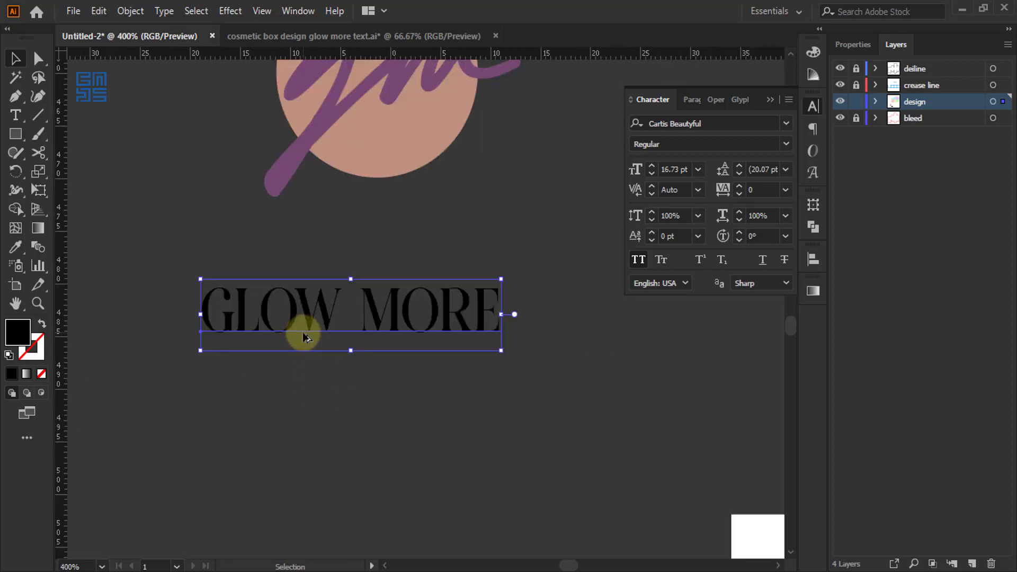
{"action": "left_click_drag", "start_coordinate": [418, 333], "coordinate": [423, 427]}
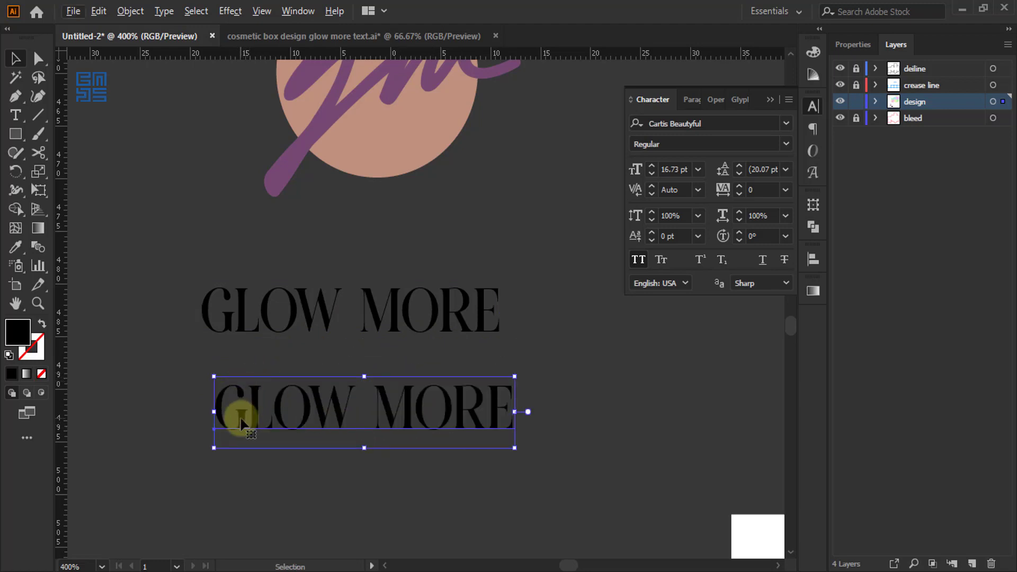
{"action": "key", "text": "alt+t"}
{"action": "key", "text": "Escape"}
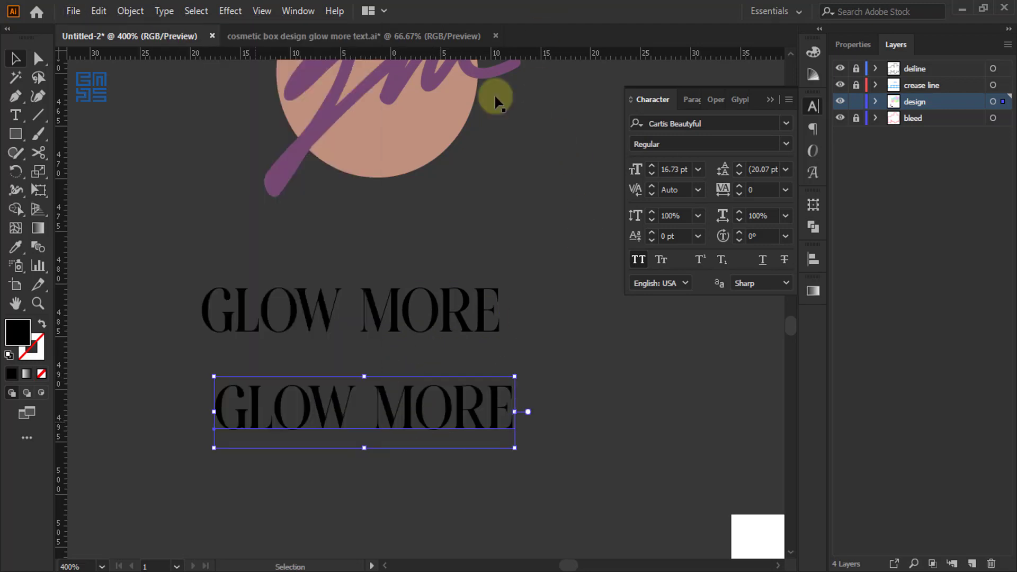
{"action": "double_click", "coordinate": [378, 409]}
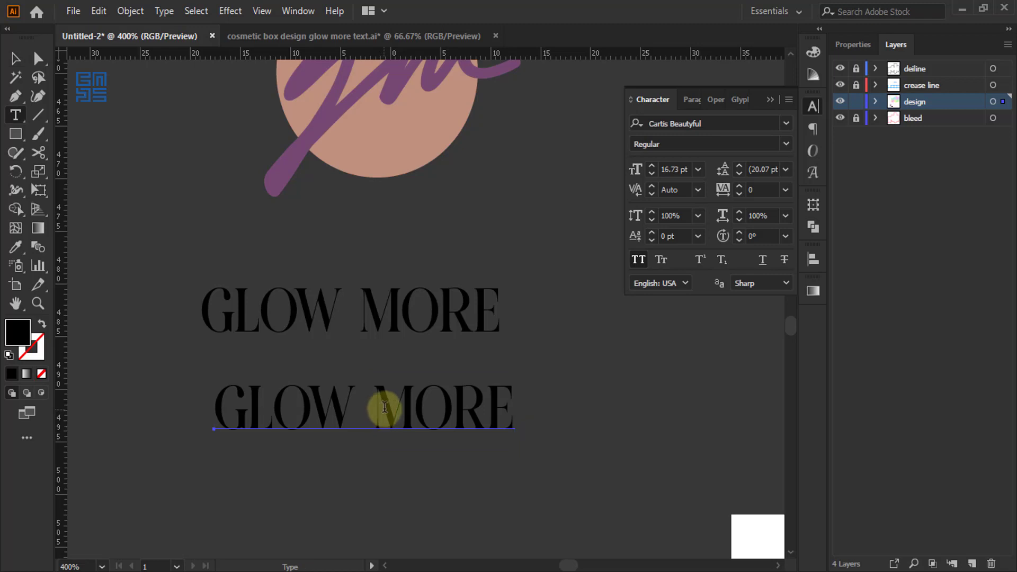
{"action": "left_click_drag", "start_coordinate": [370, 408], "coordinate": [42, 381]}
{"action": "key", "text": "BackSpace"}
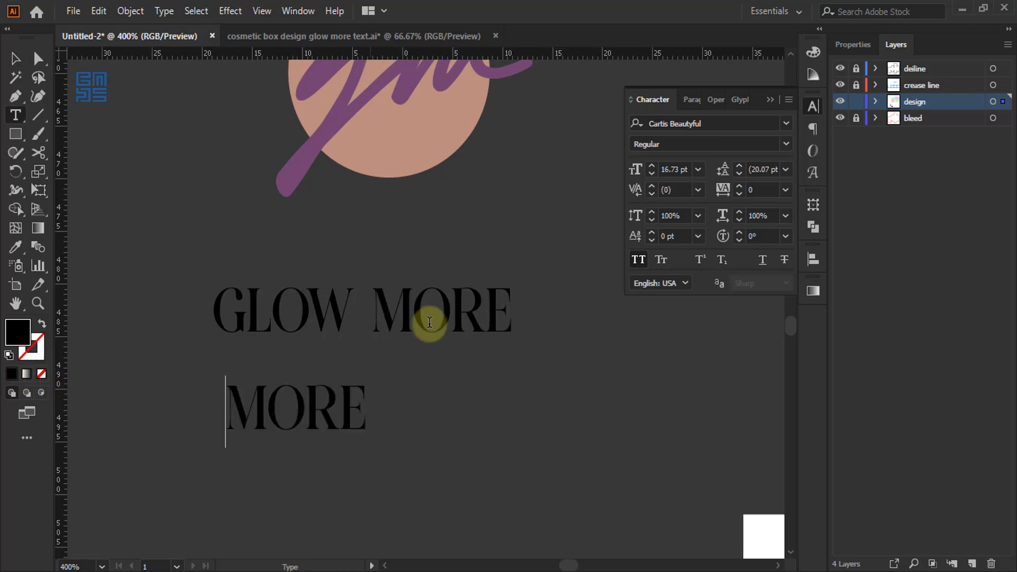
Delete MORE from the original title so it reads GLOW, and move the separate word MORE down and to the right.
{"action": "left_click_drag", "start_coordinate": [353, 317], "coordinate": [774, 355]}
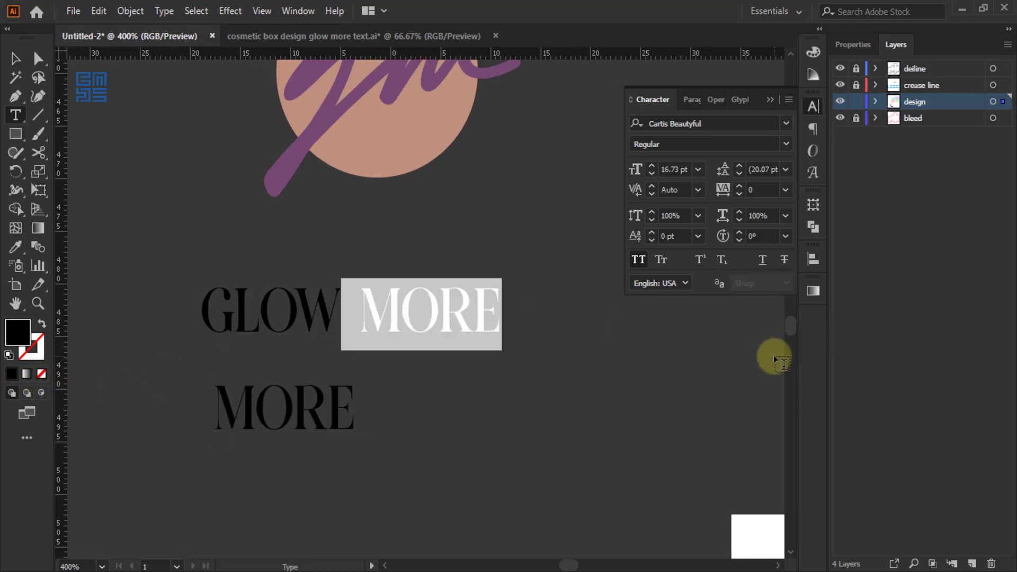
{"action": "key", "text": "BackSpace"}
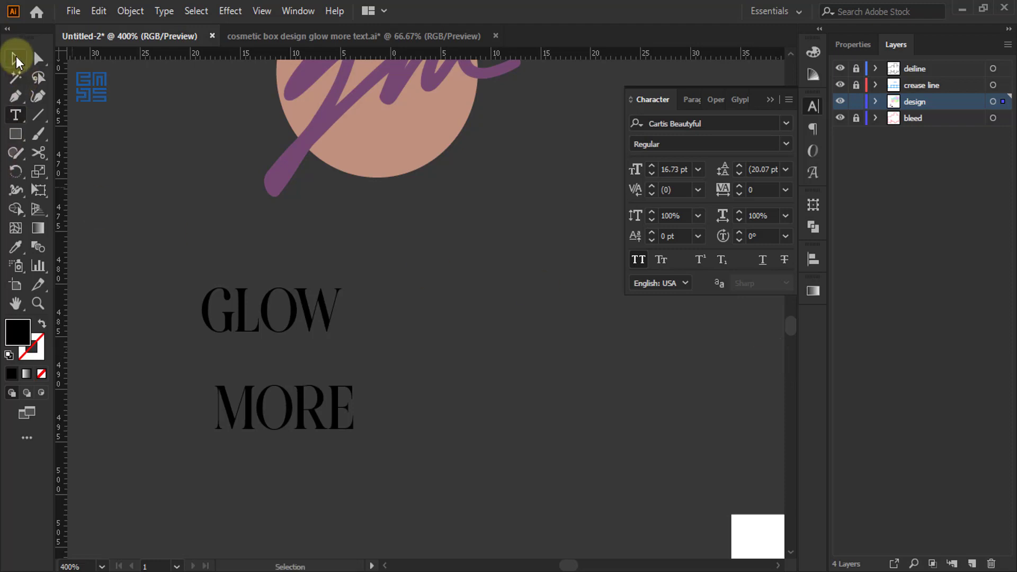
{"action": "left_click", "coordinate": [15, 58]}
{"action": "left_click_drag", "start_coordinate": [318, 407], "coordinate": [480, 448]}
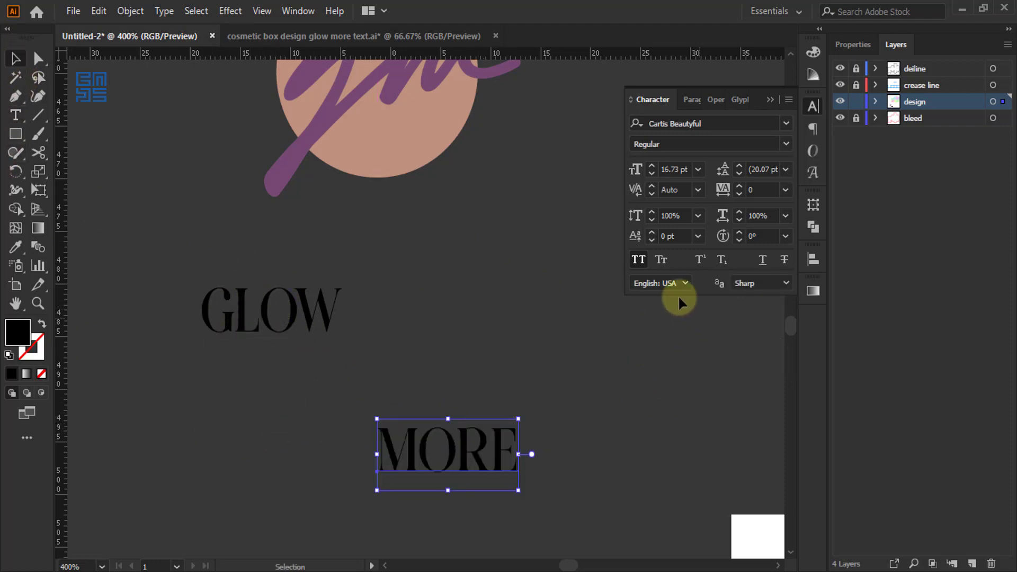
Try turning off All Caps for the word MORE, and undo that change.
{"action": "left_click", "coordinate": [639, 261]}
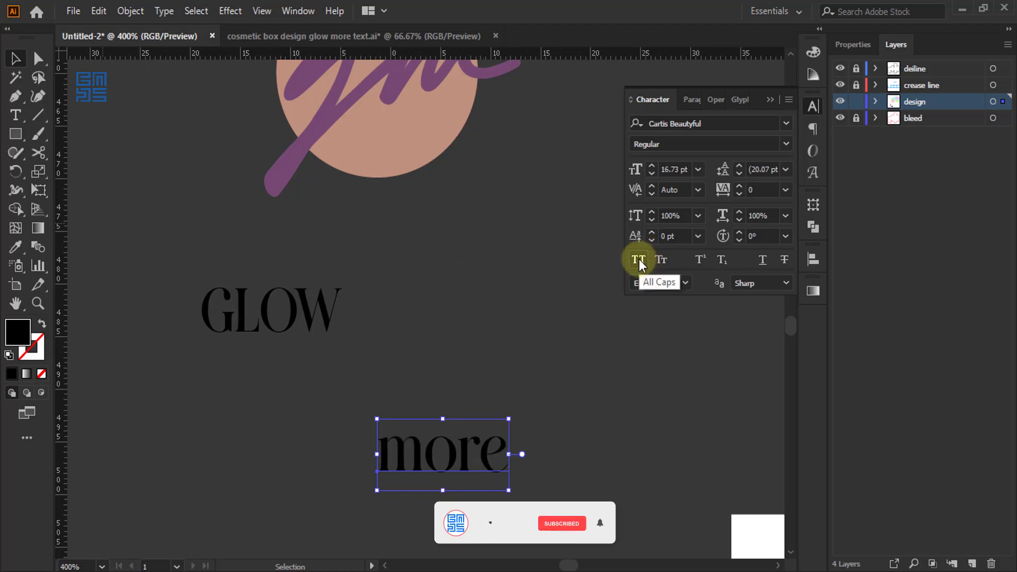
{"action": "left_click", "coordinate": [577, 281]}
{"action": "key", "text": "ctrl+z"}
{"action": "key", "text": "ctrl+z"}
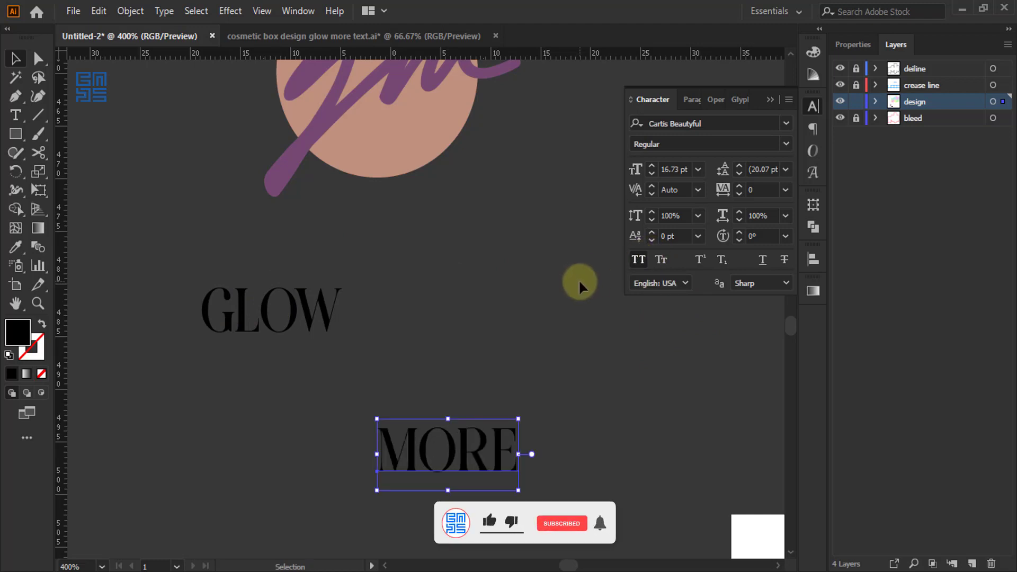
Turn off All Caps for the word GLOW and scale it up proportionally to about one and a half times its size.
{"action": "left_click", "coordinate": [307, 313]}
{"action": "left_click", "coordinate": [639, 260]}
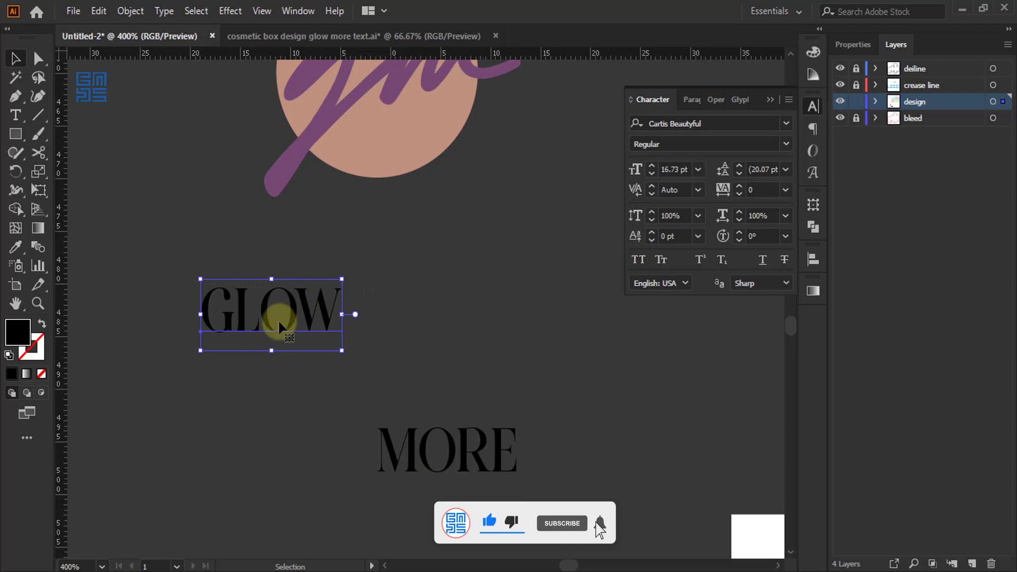
{"action": "left_click_drag", "start_coordinate": [310, 278], "coordinate": [487, 218]}
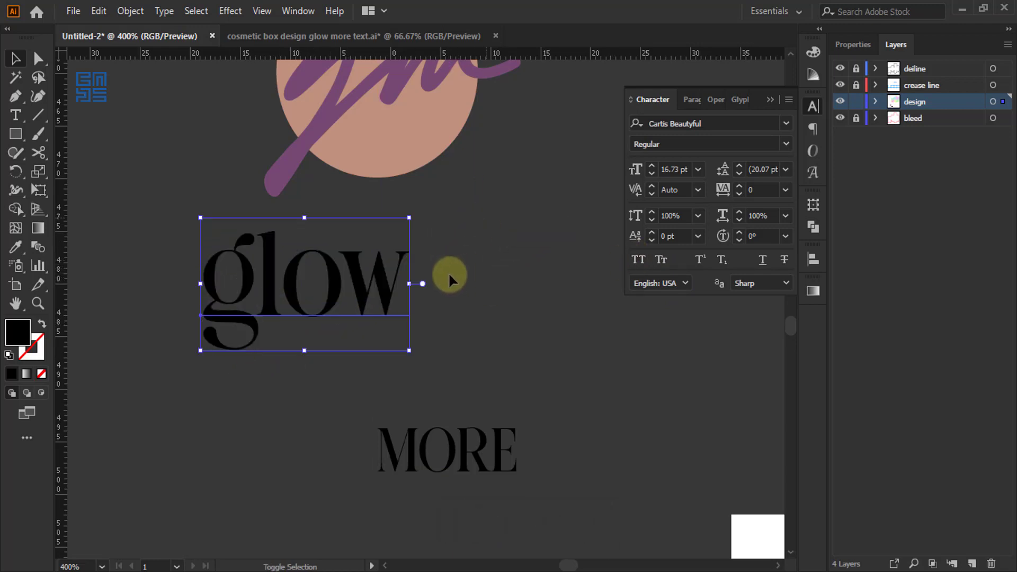
Move the word MORE closer beneath glow, set its font to Black Signature and turn off All Caps.
{"action": "left_click_drag", "start_coordinate": [486, 456], "coordinate": [445, 442]}
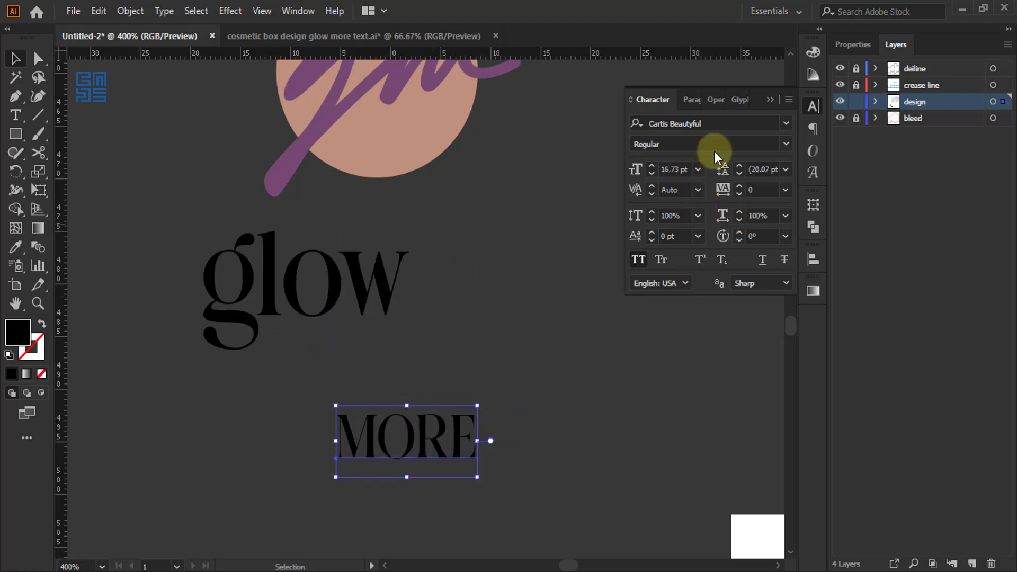
{"action": "left_click", "coordinate": [786, 125]}
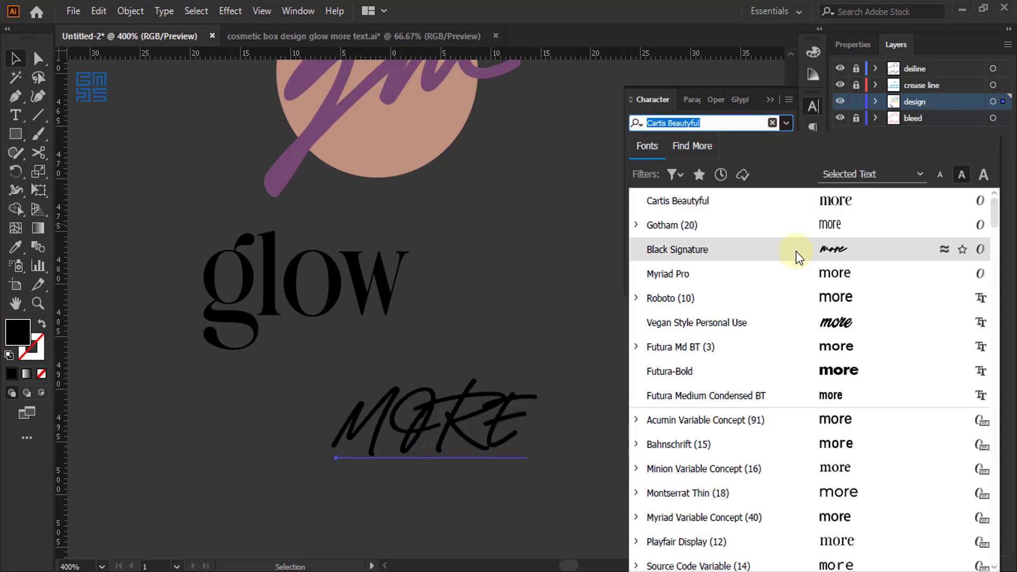
{"action": "left_click", "coordinate": [798, 257]}
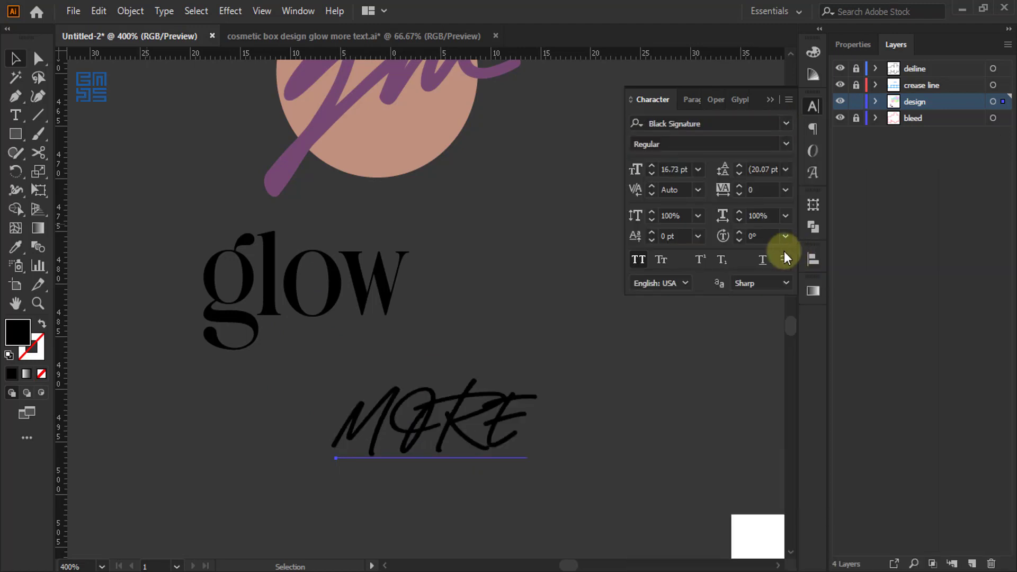
{"action": "left_click", "coordinate": [642, 258]}
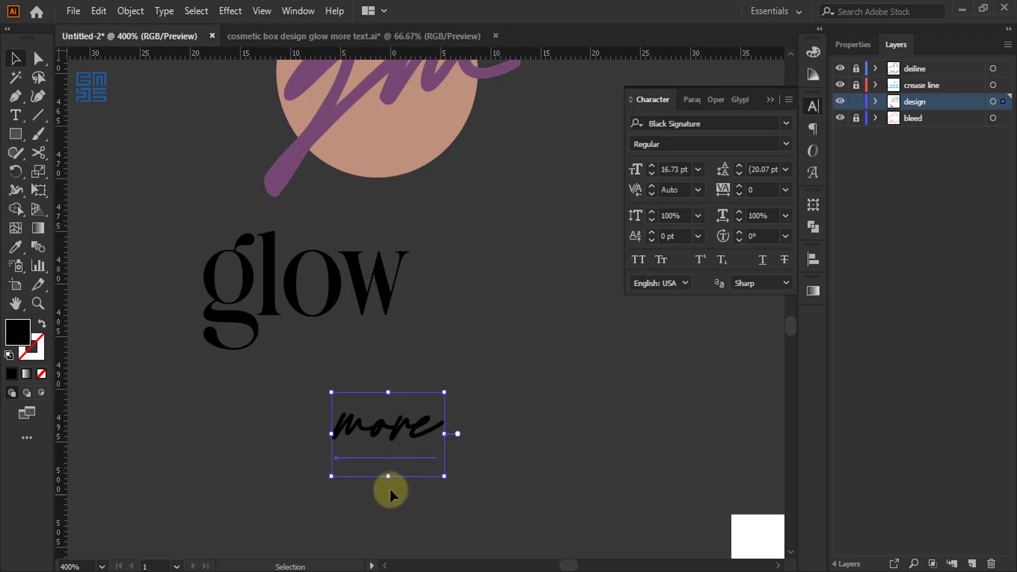
Place the word more directly under the letters "low" of glow and enlarge it slightly to 17.59 pt.
{"action": "left_click_drag", "start_coordinate": [397, 425], "coordinate": [348, 351]}
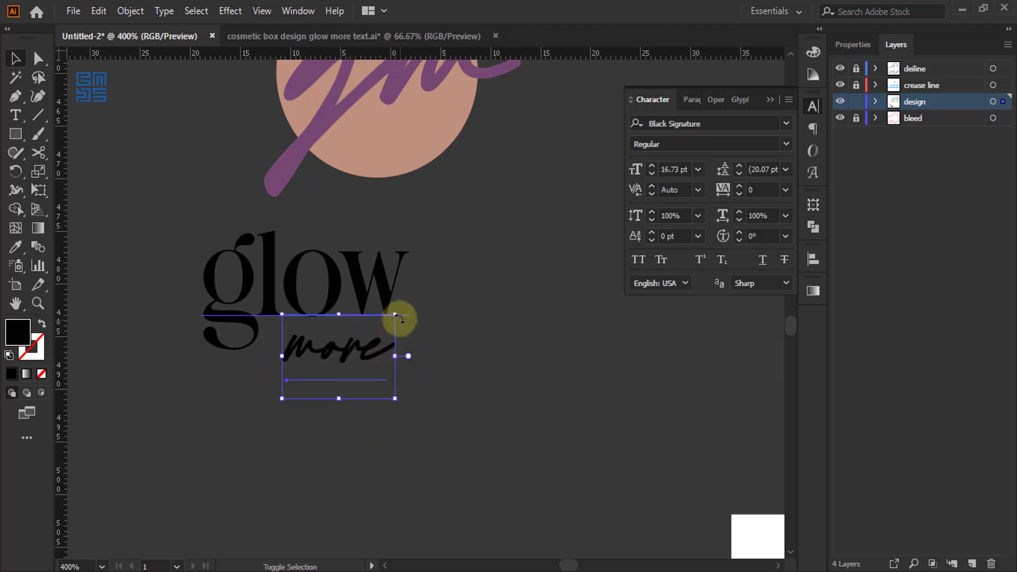
{"action": "left_click_drag", "start_coordinate": [396, 314], "coordinate": [412, 310]}
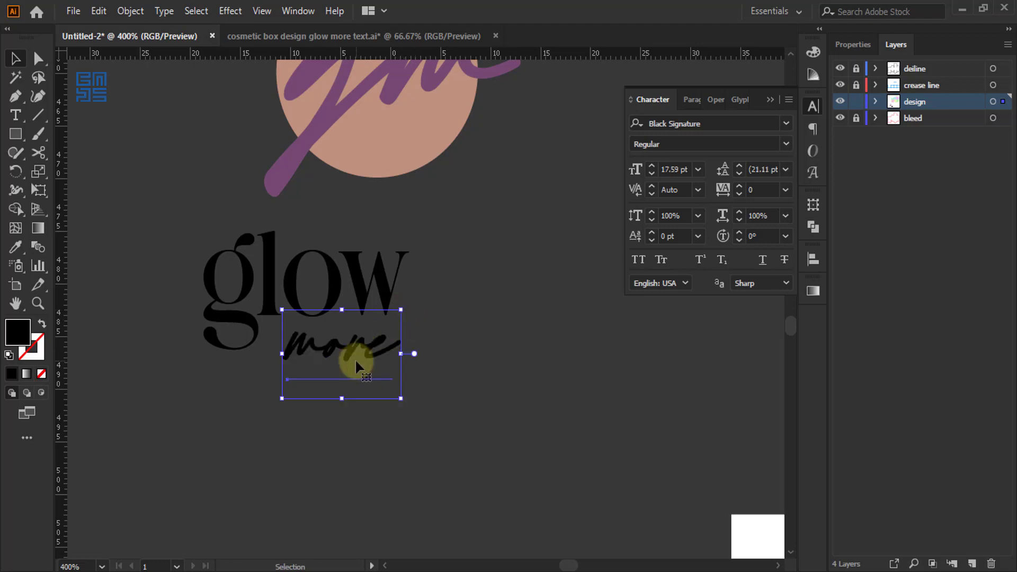
{"action": "left_click", "coordinate": [397, 471]}
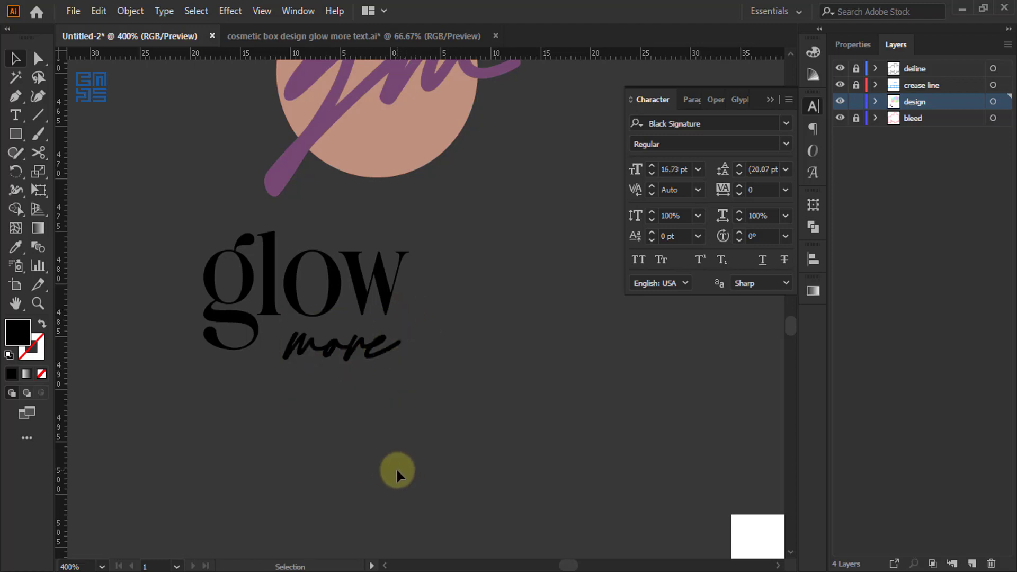
{"action": "left_click_drag", "start_coordinate": [164, 224], "coordinate": [409, 380]}
{"action": "scroll", "coordinate": [403, 439], "scroll_direction": "down", "scroll_amount": 2}
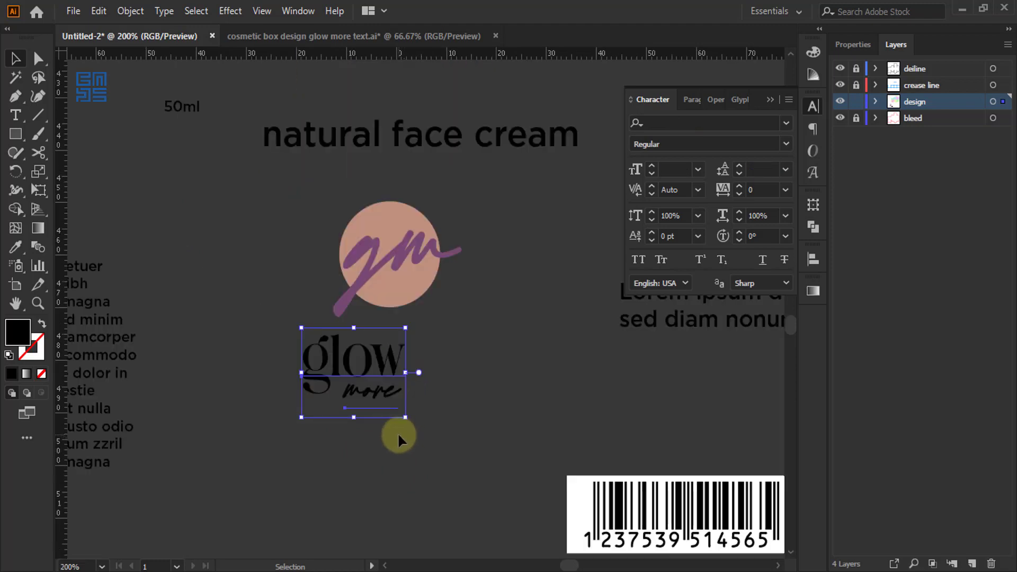
{"action": "left_click", "coordinate": [377, 448]}
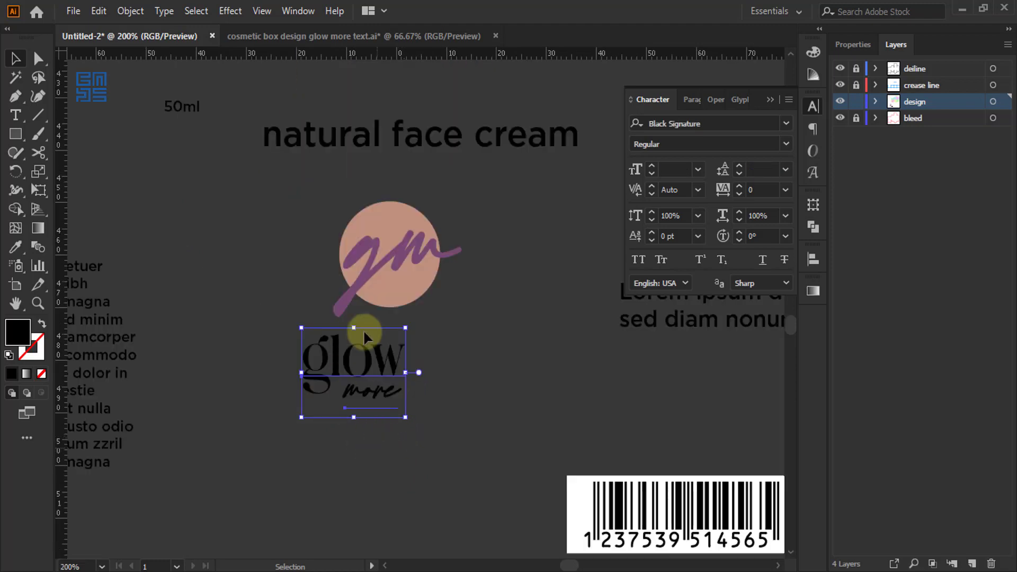
Fill the word glow with a neutral grey, 0% saturation and 50% brightness.
{"action": "scroll", "coordinate": [393, 387], "scroll_direction": "up", "scroll_amount": 2}
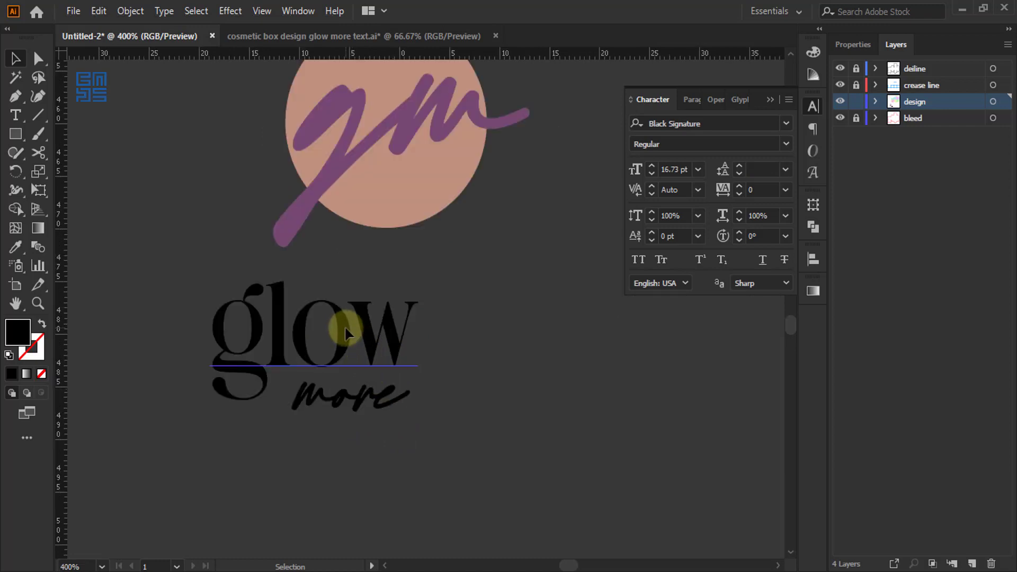
{"action": "left_click", "coordinate": [345, 329]}
{"action": "left_click", "coordinate": [813, 51]}
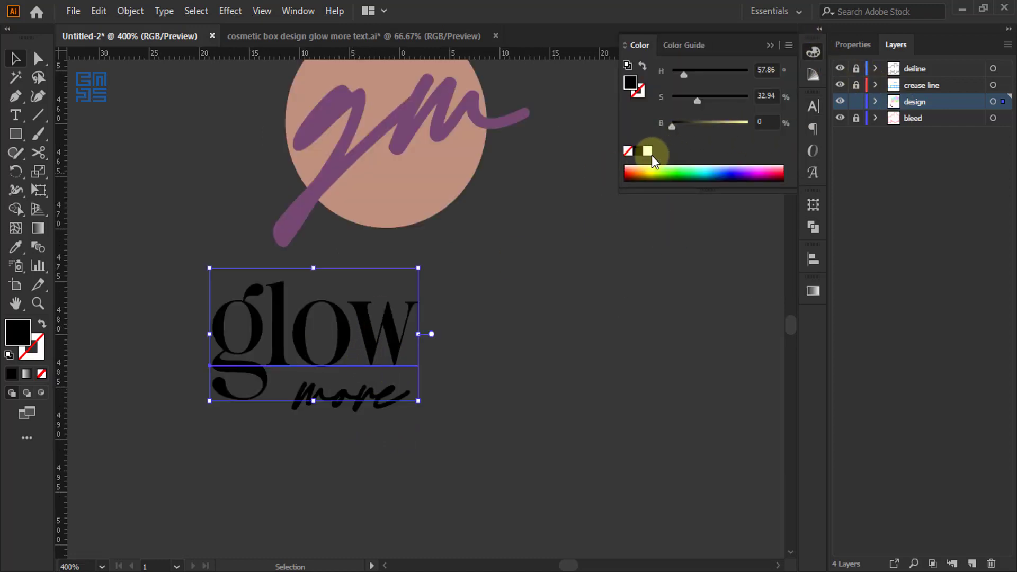
{"action": "left_click", "coordinate": [651, 152]}
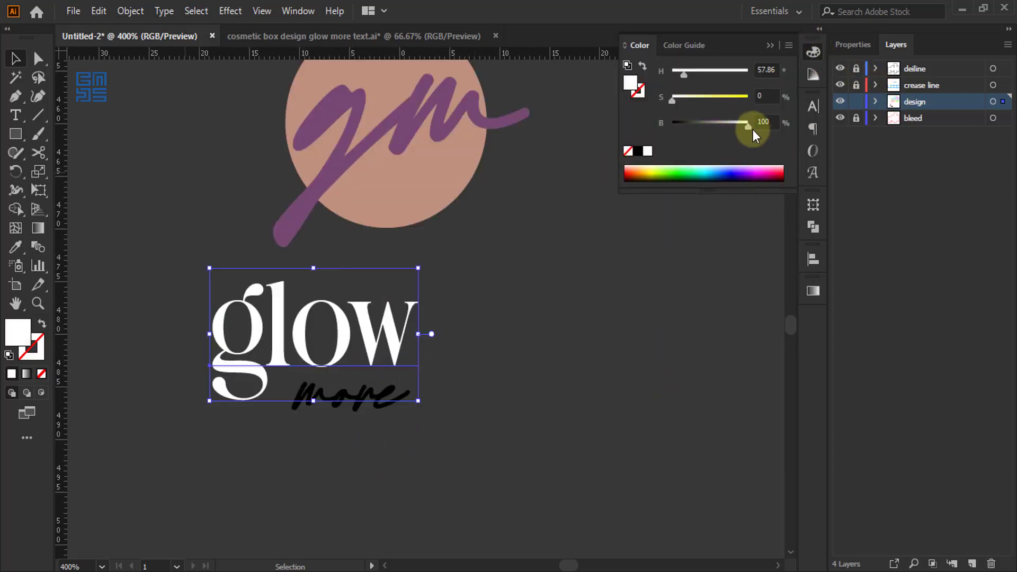
{"action": "left_click", "coordinate": [765, 121]}
{"action": "type", "text": "50"}
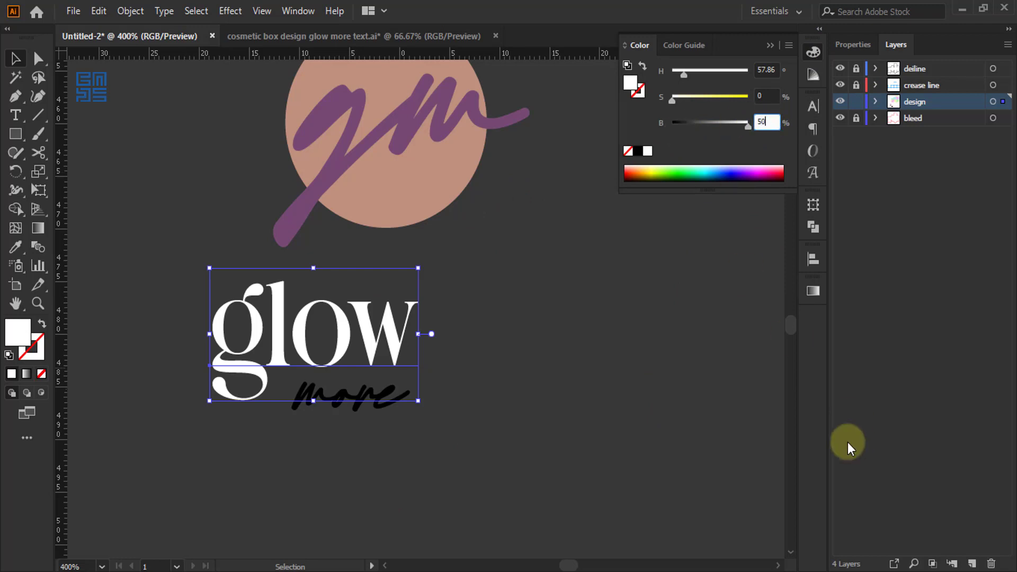
{"action": "key", "text": "Return"}
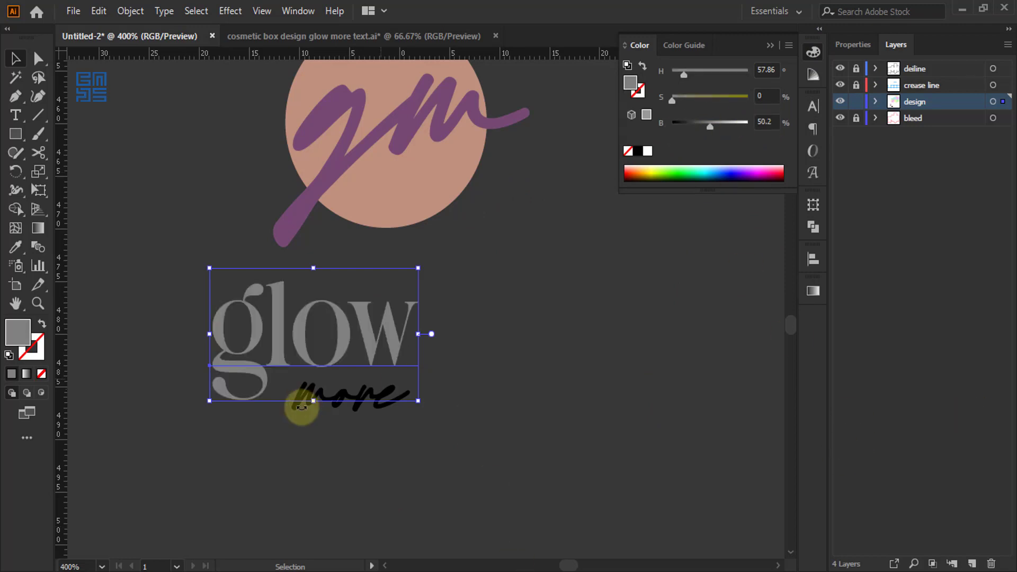
Set the fill brightness of the word more to 50% to match the grey of glow.
{"action": "left_click", "coordinate": [357, 404]}
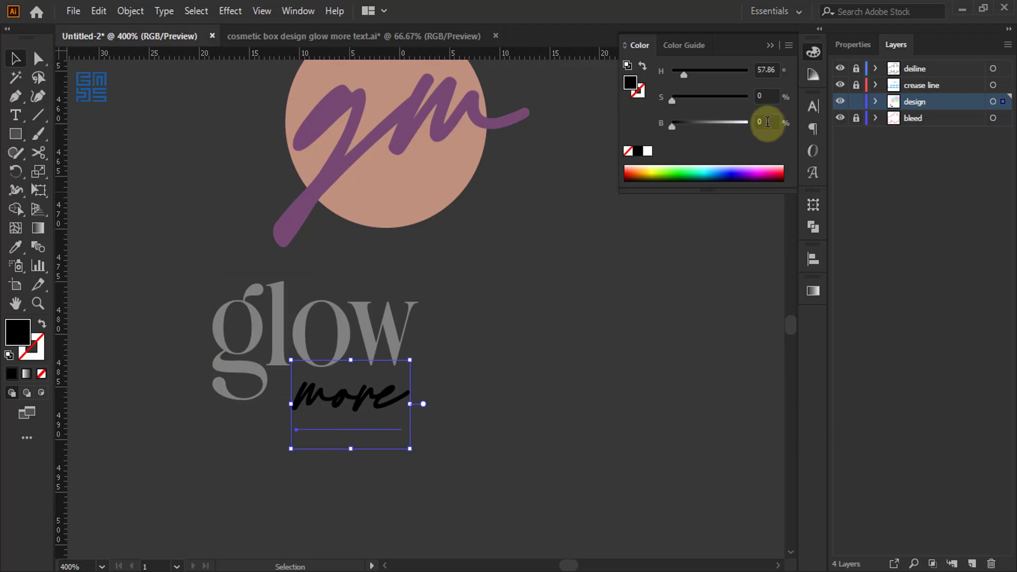
{"action": "left_click", "coordinate": [764, 122]}
{"action": "type", "text": "50"}
{"action": "key", "text": "Return"}
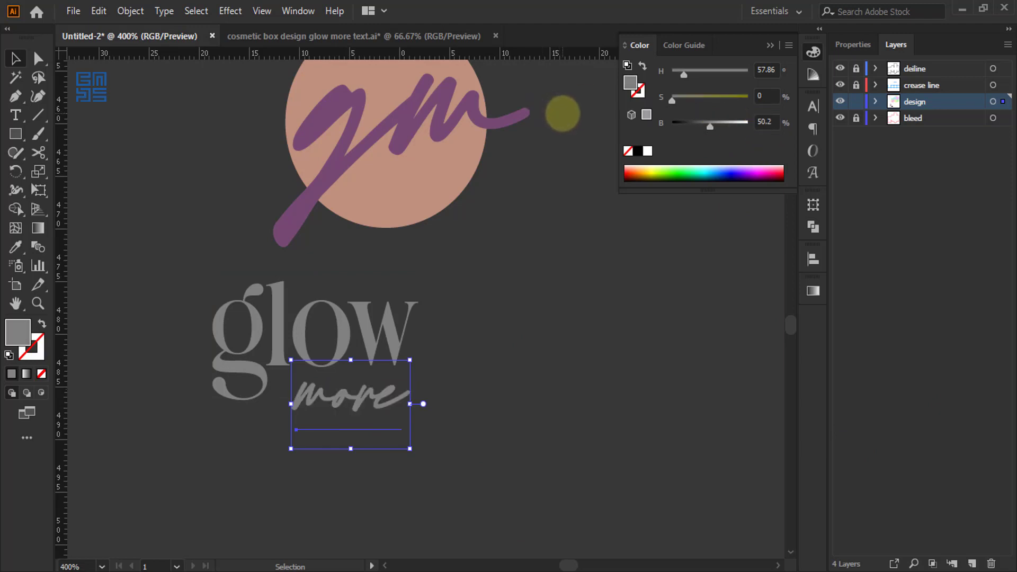
Move the glow more title onto the first main panel of the box and enlarge it to about 70 mm wide.
{"action": "left_click_drag", "start_coordinate": [188, 292], "coordinate": [435, 483]}
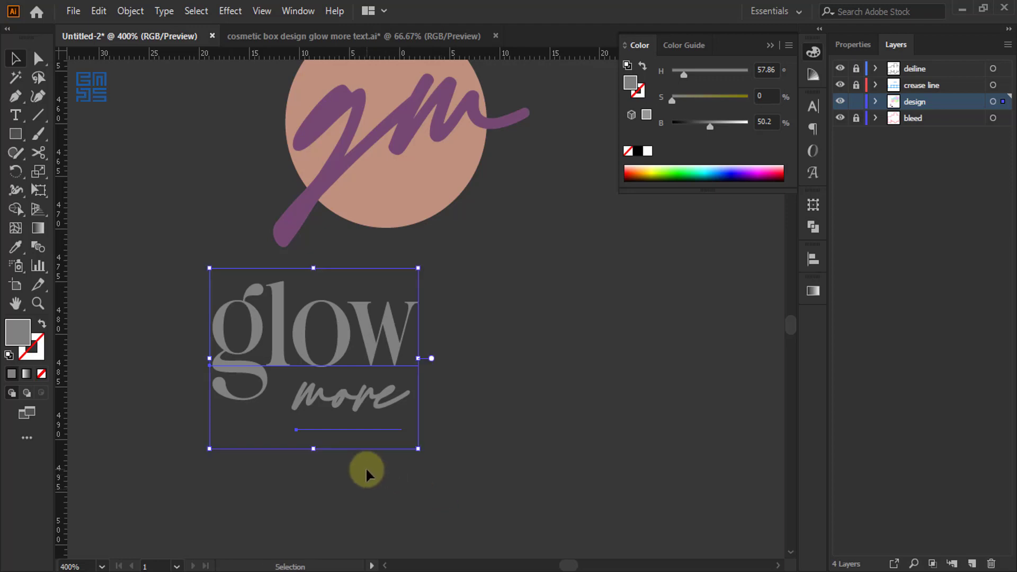
{"action": "scroll", "coordinate": [368, 471], "scroll_direction": "down", "scroll_amount": 2}
{"action": "scroll", "coordinate": [379, 480], "scroll_direction": "down", "scroll_amount": 4}
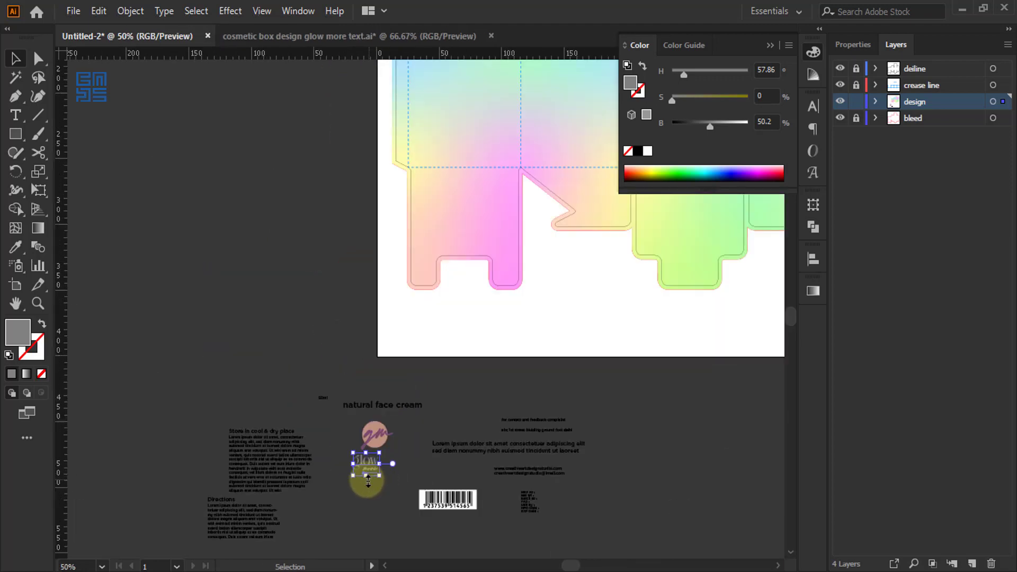
{"action": "scroll", "coordinate": [352, 471], "scroll_direction": "down", "scroll_amount": 1}
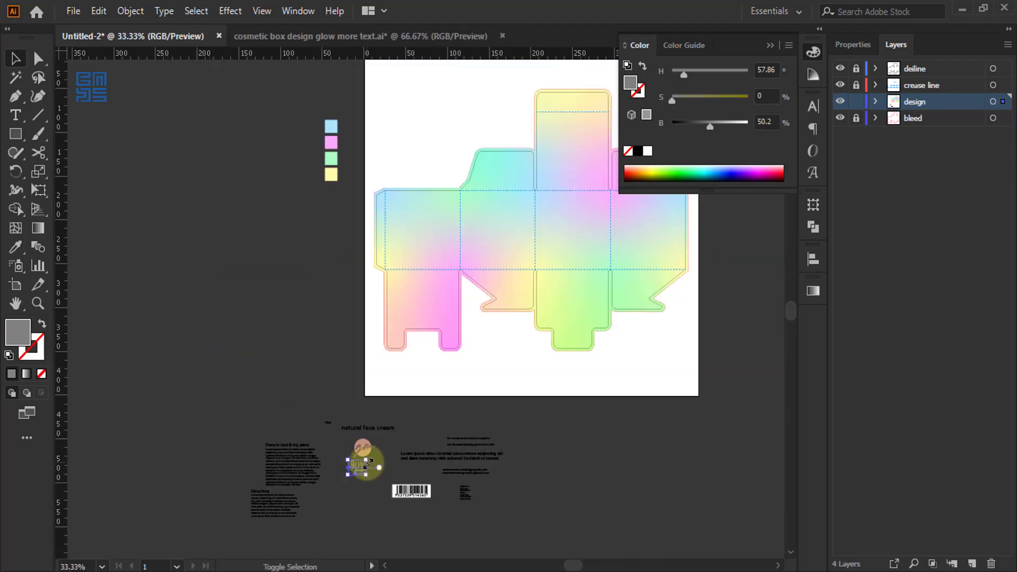
{"action": "left_click_drag", "start_coordinate": [368, 458], "coordinate": [416, 239]}
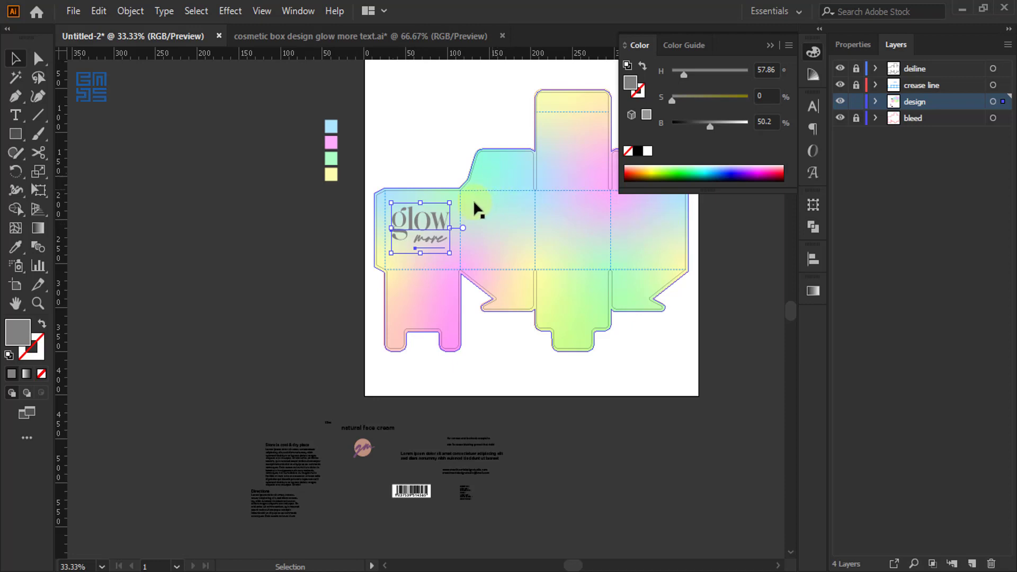
{"action": "key", "text": "ctrl+1"}
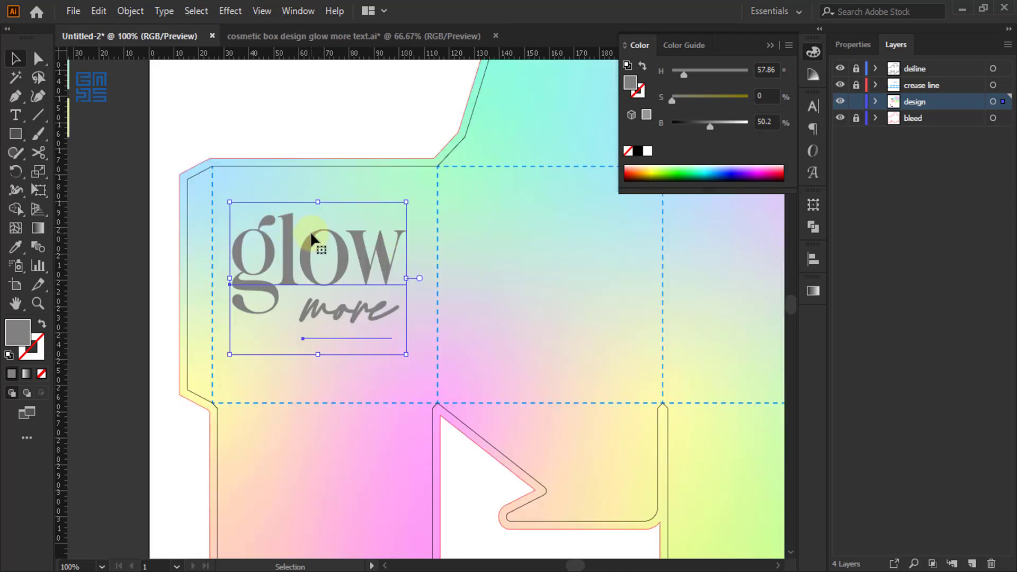
{"action": "left_click_drag", "start_coordinate": [348, 262], "coordinate": [347, 273]}
Place the round gm logo above the word glow on the first main panel and scale it down to fit beneath the upper crease line.
{"action": "scroll", "coordinate": [397, 228], "scroll_direction": "down", "scroll_amount": 2}
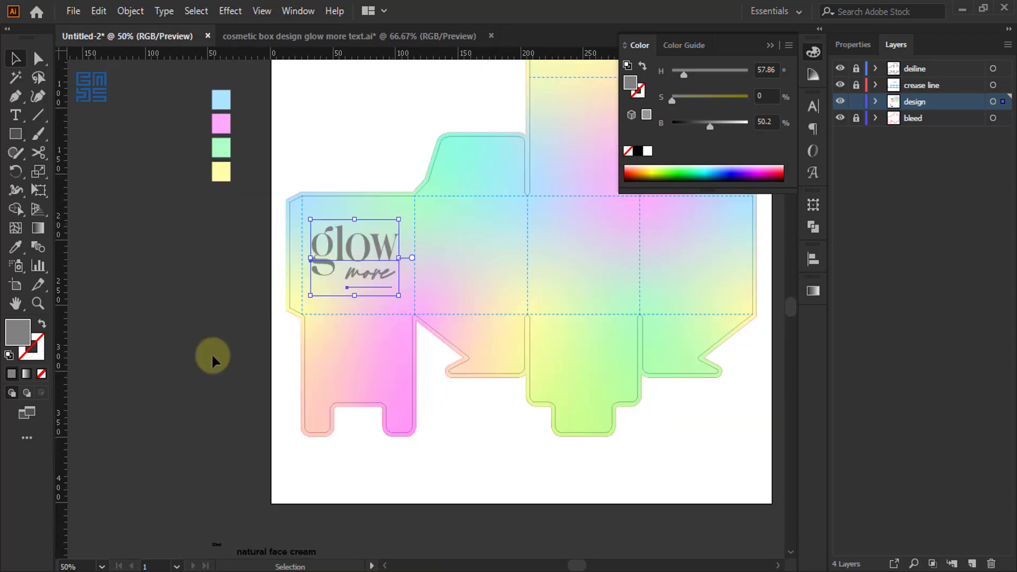
{"action": "scroll", "coordinate": [374, 158], "scroll_direction": "down", "scroll_amount": 1}
{"action": "scroll", "coordinate": [401, 222], "scroll_direction": "down", "scroll_amount": 2}
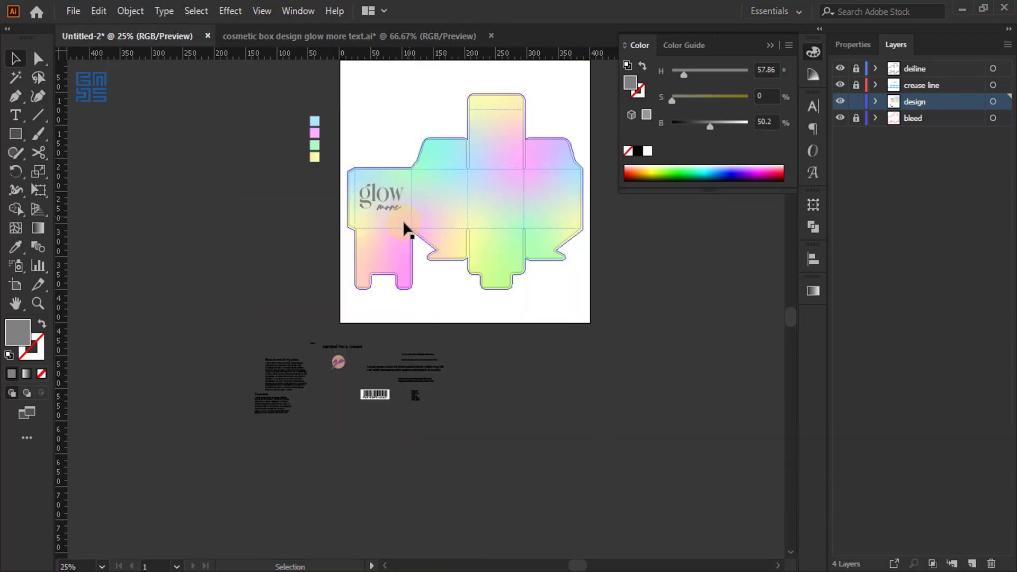
{"action": "scroll", "coordinate": [354, 405], "scroll_direction": "up", "scroll_amount": 3}
{"action": "scroll", "coordinate": [347, 418], "scroll_direction": "up", "scroll_amount": 2}
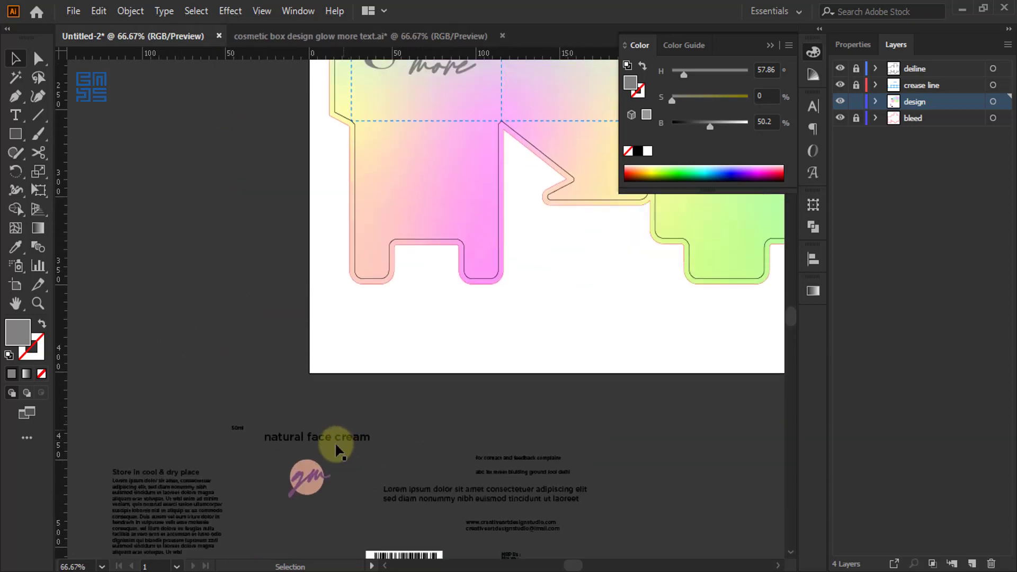
{"action": "left_click_drag", "start_coordinate": [317, 473], "coordinate": [461, 182]}
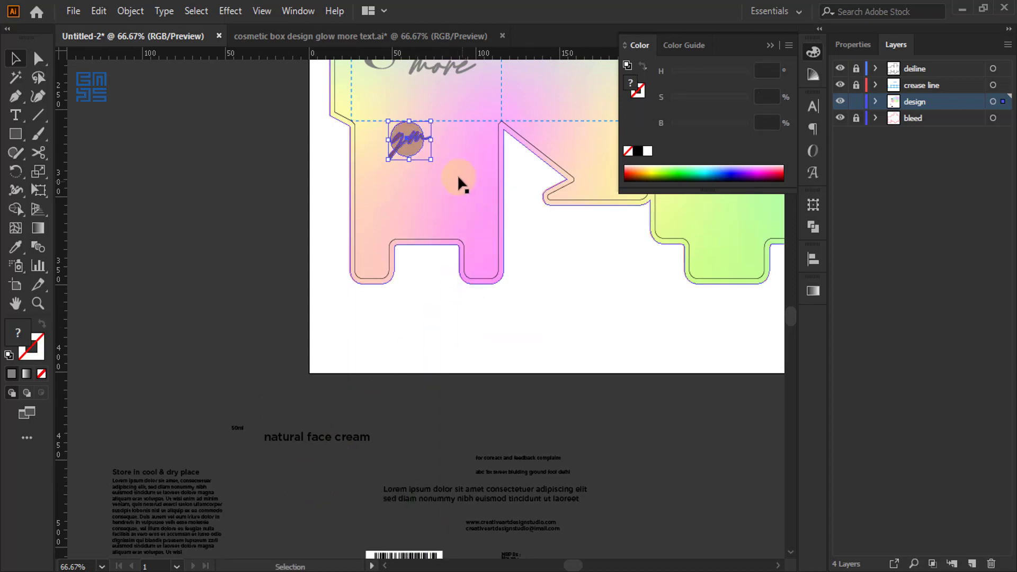
{"action": "scroll", "coordinate": [454, 177], "scroll_direction": "up", "scroll_amount": 8}
{"action": "scroll", "coordinate": [392, 377], "scroll_direction": "up", "scroll_amount": 2}
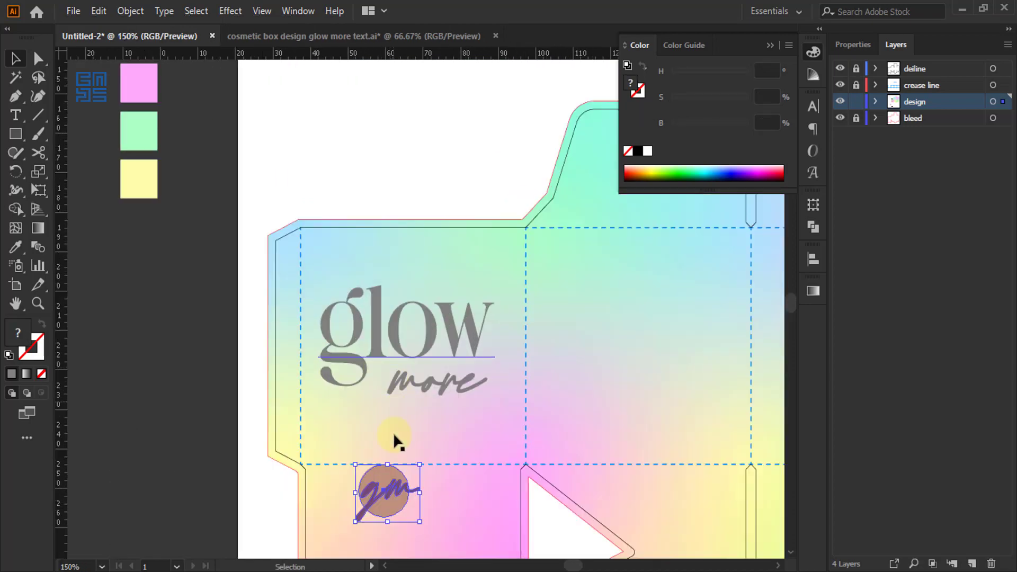
{"action": "left_click_drag", "start_coordinate": [388, 536], "coordinate": [426, 193]}
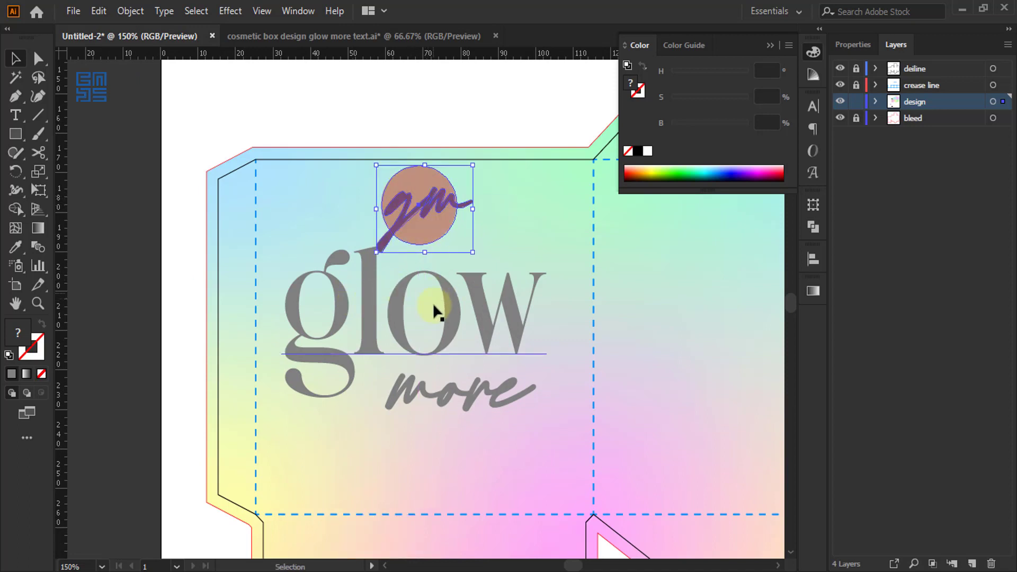
{"action": "left_click_drag", "start_coordinate": [472, 252], "coordinate": [422, 203]}
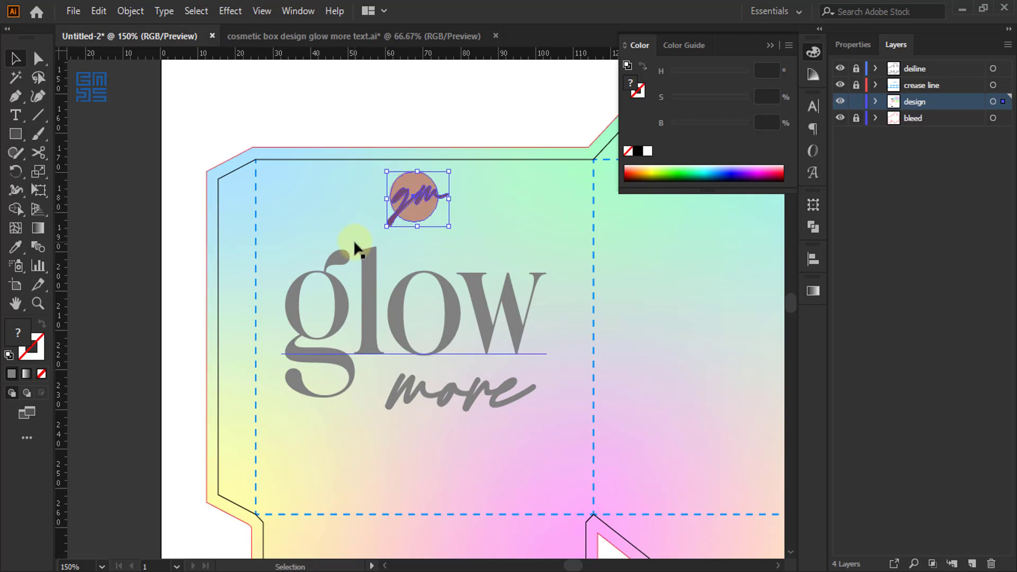
Centre the gm logo horizontally on the glow more title.
{"action": "left_click", "coordinate": [457, 333], "text": "shift"}
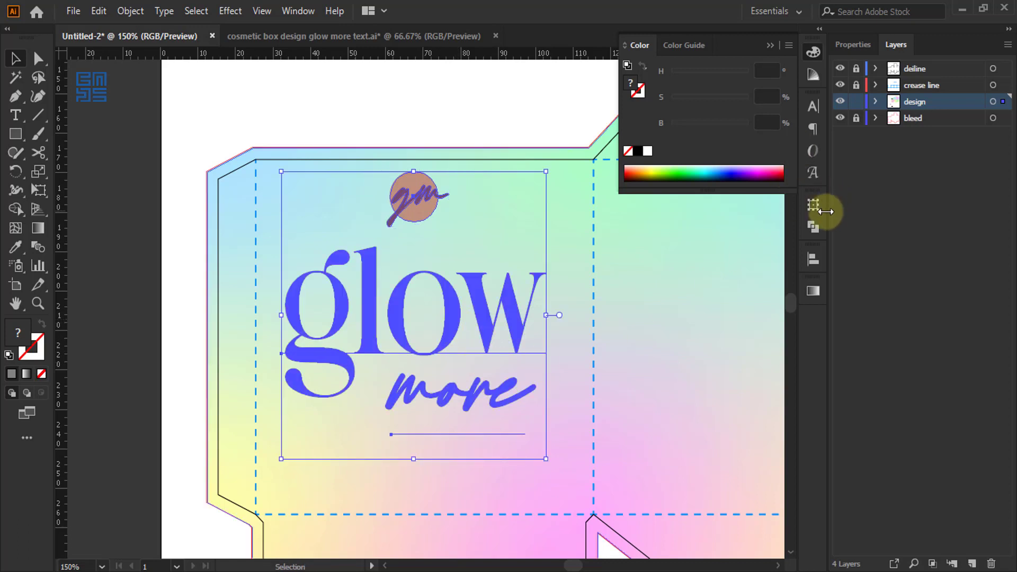
{"action": "left_click", "coordinate": [817, 260]}
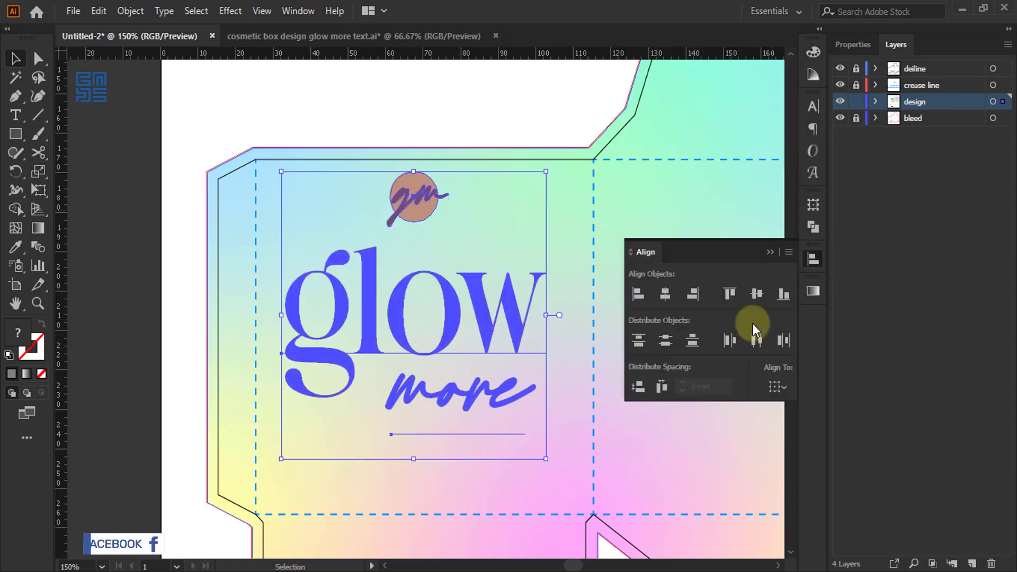
{"action": "left_click", "coordinate": [666, 293]}
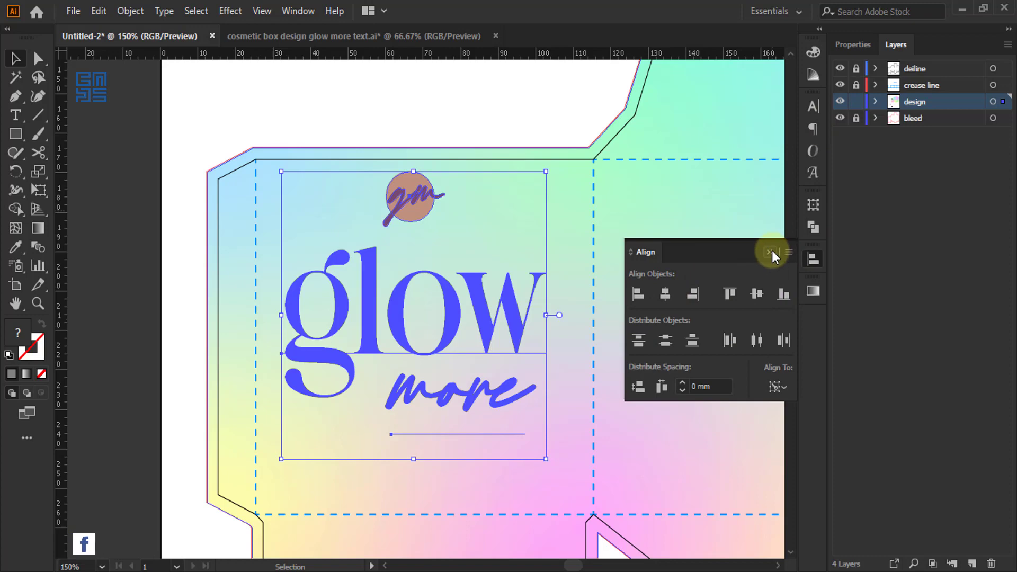
{"action": "left_click", "coordinate": [770, 251]}
Place the text natural face cream beneath the word more on the first panel and enlarge it slightly to match the width of glow.
{"action": "scroll", "coordinate": [402, 119], "scroll_direction": "down", "scroll_amount": 2}
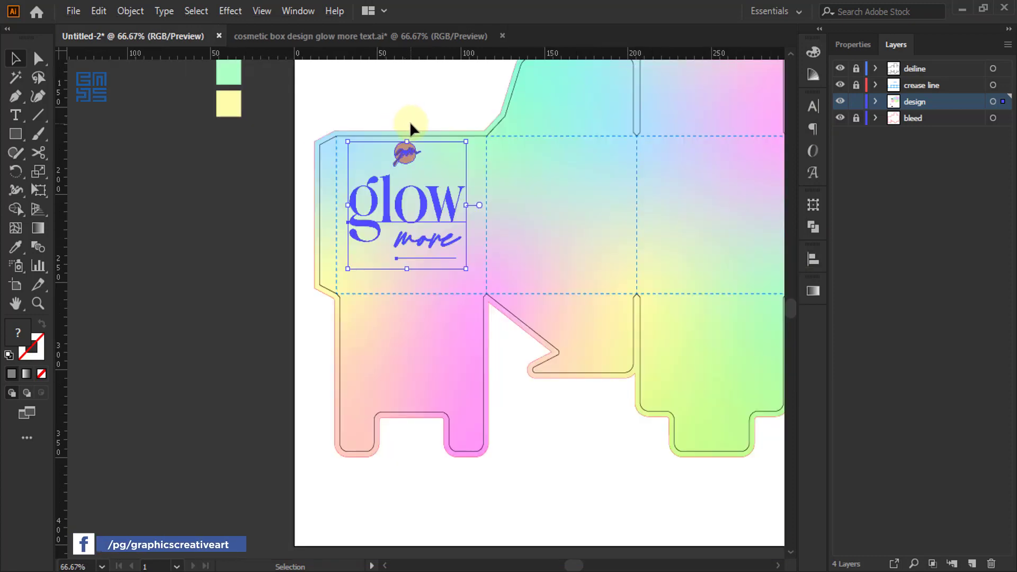
{"action": "scroll", "coordinate": [409, 121], "scroll_direction": "down", "scroll_amount": 3}
{"action": "scroll", "coordinate": [368, 476], "scroll_direction": "up", "scroll_amount": 5}
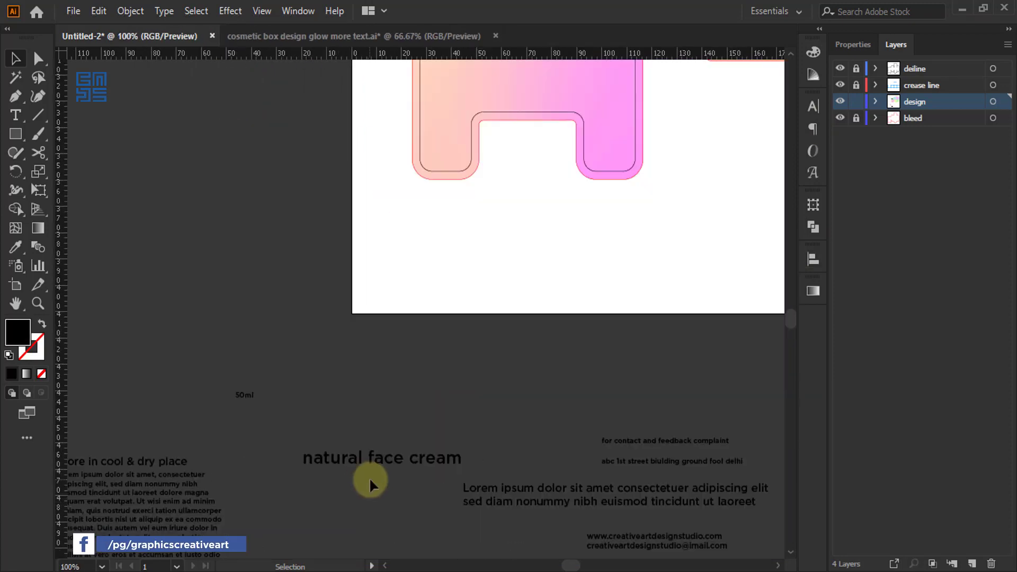
{"action": "left_click_drag", "start_coordinate": [364, 449], "coordinate": [404, 415]}
{"action": "scroll", "coordinate": [424, 491], "scroll_direction": "down", "scroll_amount": 5}
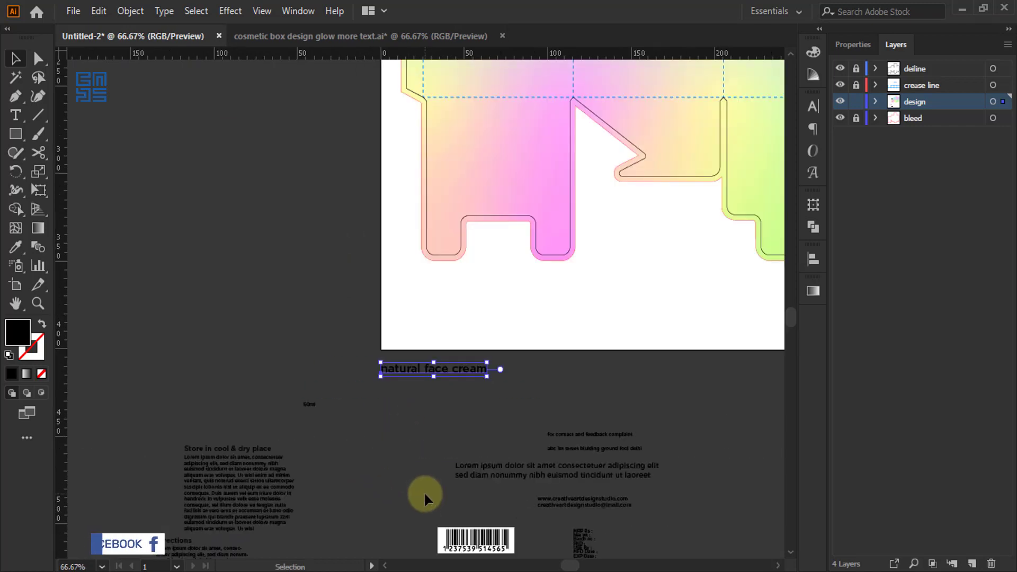
{"action": "scroll", "coordinate": [431, 471], "scroll_direction": "up", "scroll_amount": 2}
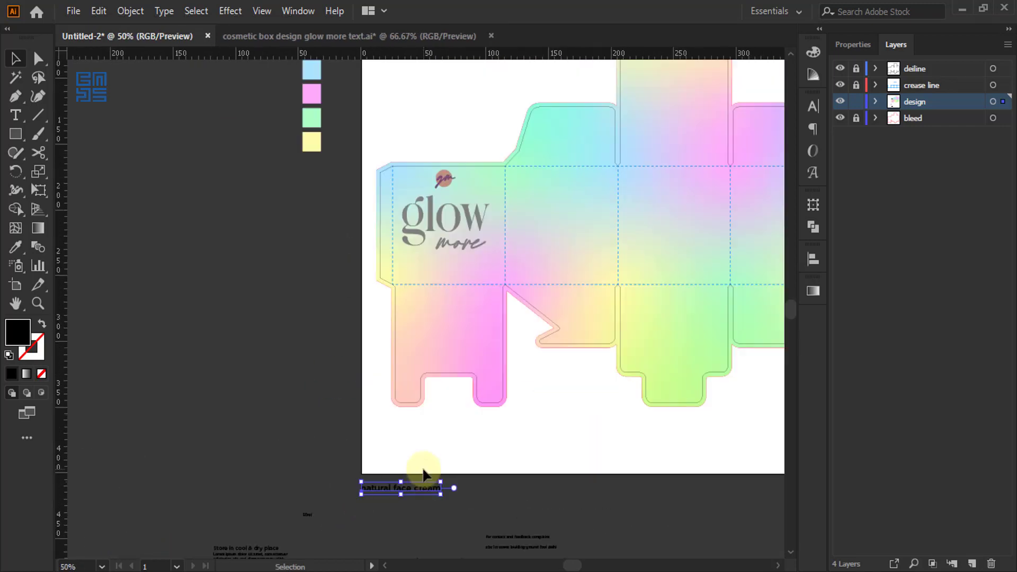
{"action": "left_click_drag", "start_coordinate": [418, 486], "coordinate": [459, 236]}
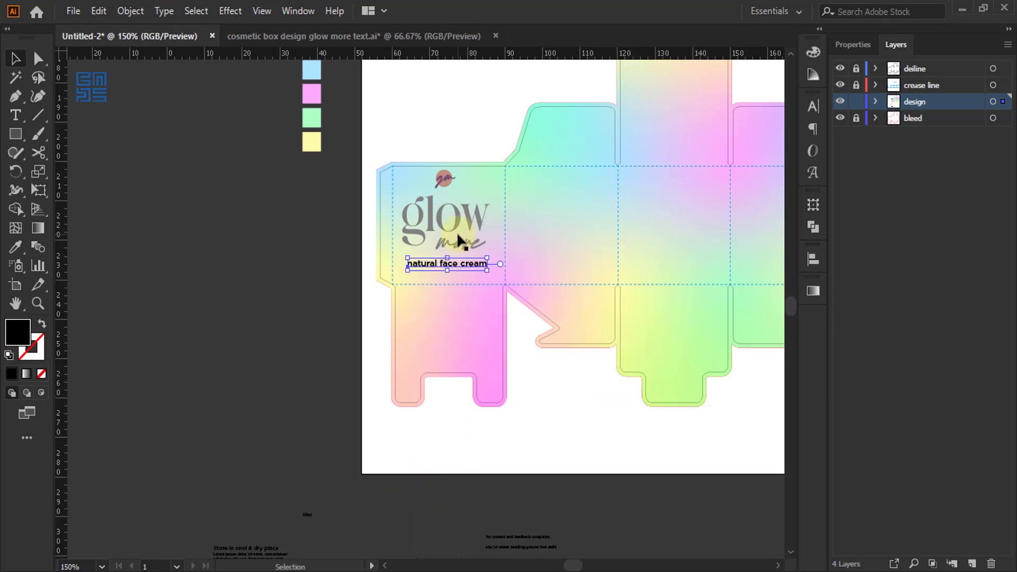
{"action": "scroll", "coordinate": [459, 236], "scroll_direction": "up", "scroll_amount": 3}
{"action": "mouse_move", "coordinate": [307, 328]}
{"action": "left_mouse_down"}
{"action": "mouse_move", "coordinate": [290, 341]}
{"action": "mouse_move", "coordinate": [288, 331]}
{"action": "left_mouse_up"}
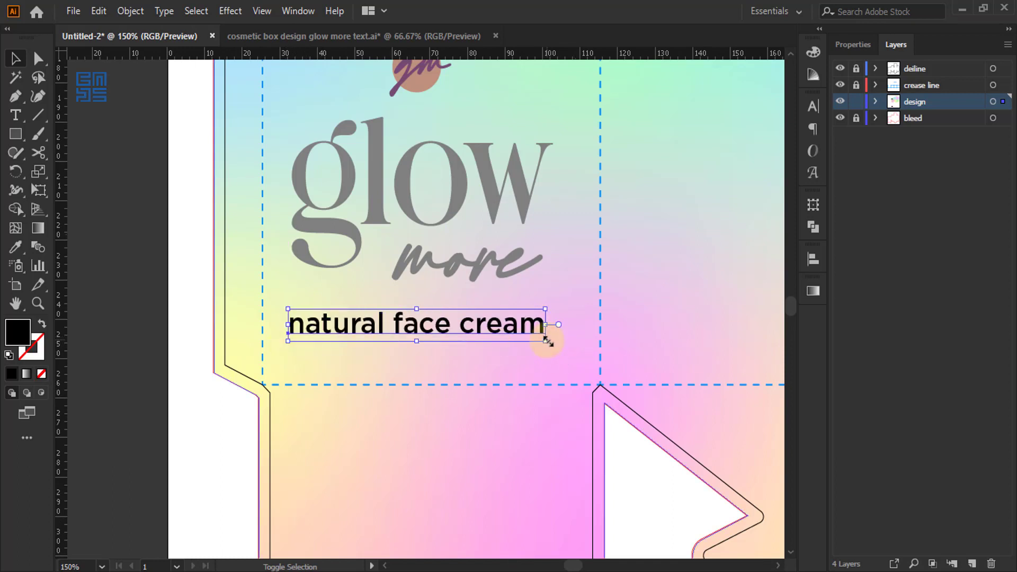
{"action": "left_click_drag", "start_coordinate": [546, 341], "coordinate": [556, 346]}
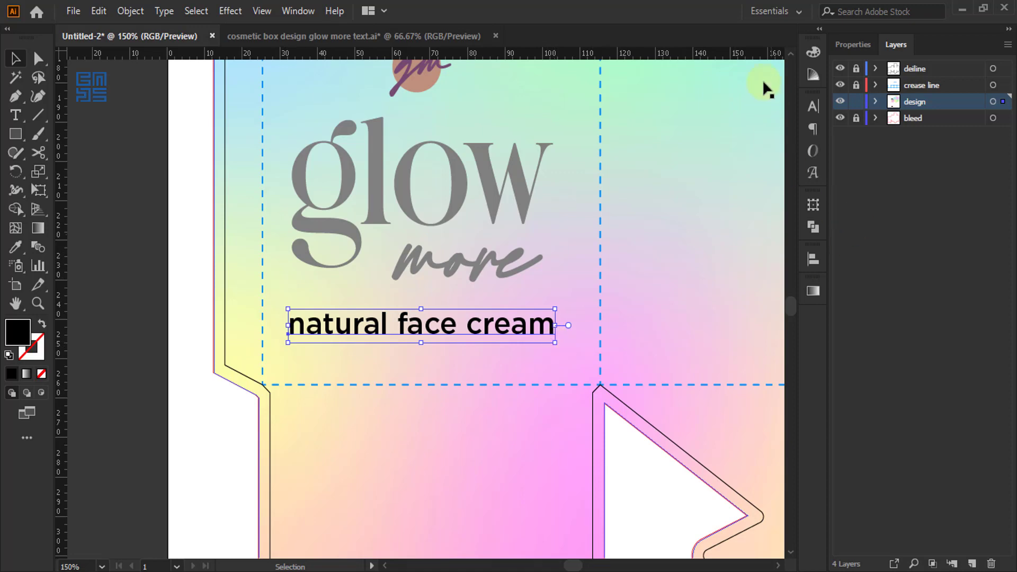
Fill the natural face cream text with a neutral grey at 50% brightness.
{"action": "left_click", "coordinate": [812, 52]}
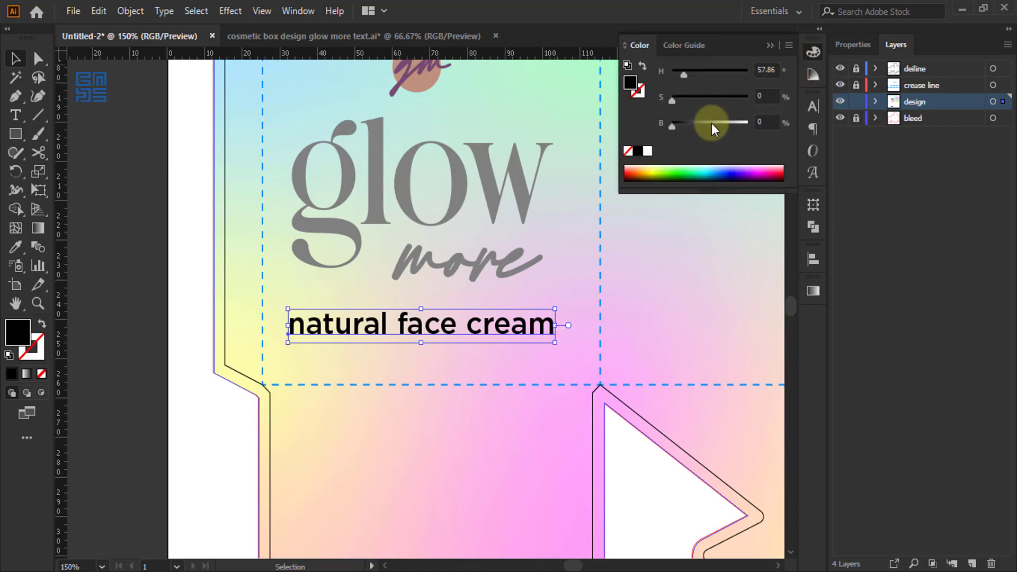
{"action": "left_click_drag", "start_coordinate": [711, 123], "coordinate": [755, 131]}
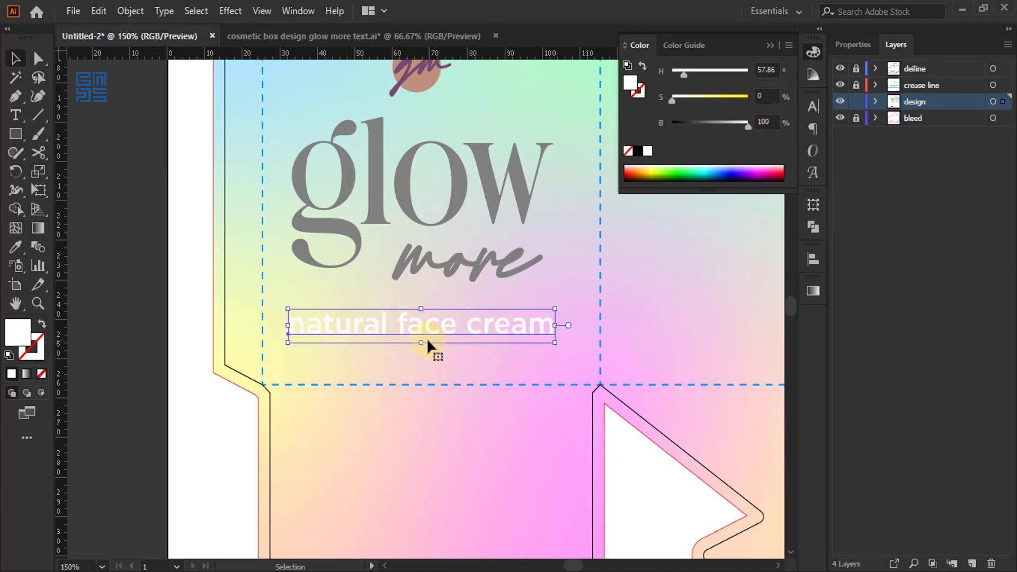
{"action": "left_click", "coordinate": [765, 122]}
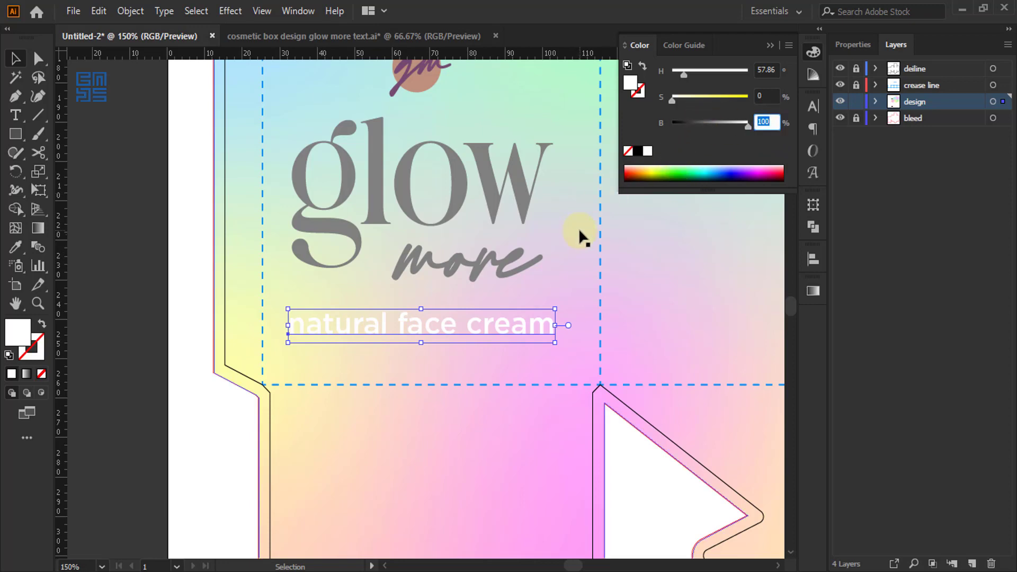
{"action": "type", "text": "50"}
{"action": "key", "text": "Return"}
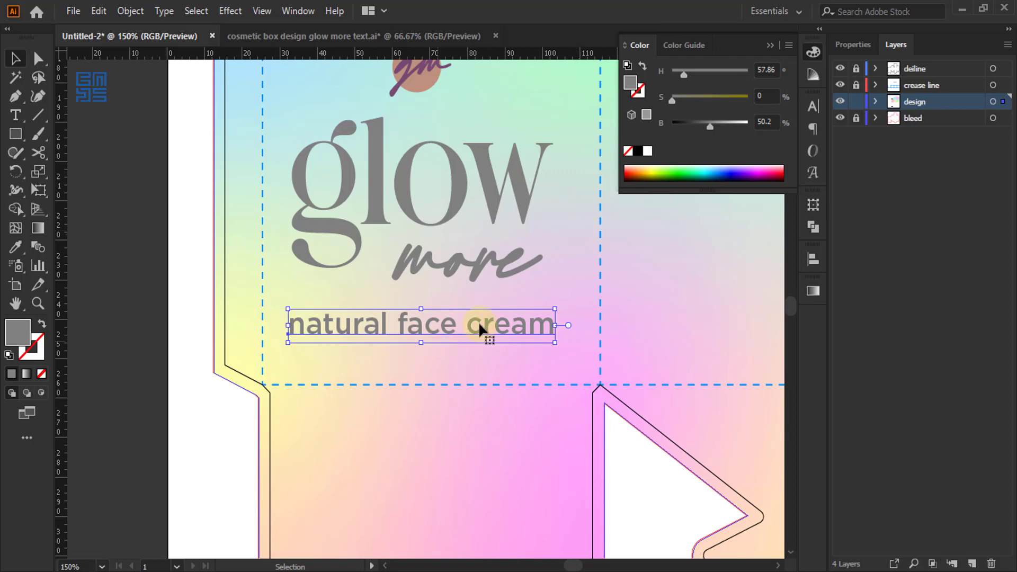
Centre the natural face cream text horizontally beneath the glow more title.
{"action": "left_click", "coordinate": [473, 270], "text": "shift"}
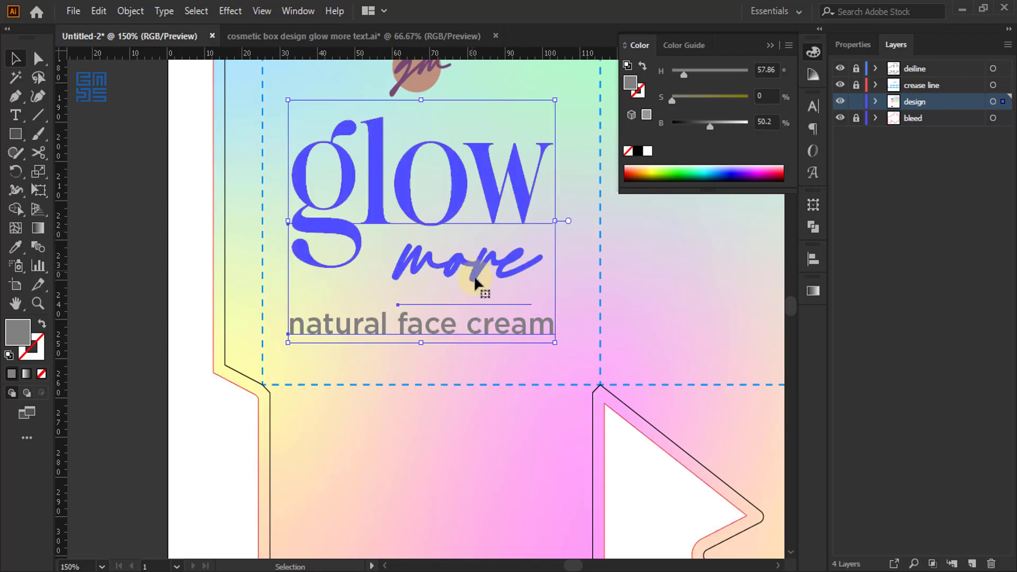
{"action": "left_click", "coordinate": [812, 205]}
{"action": "left_click", "coordinate": [814, 261]}
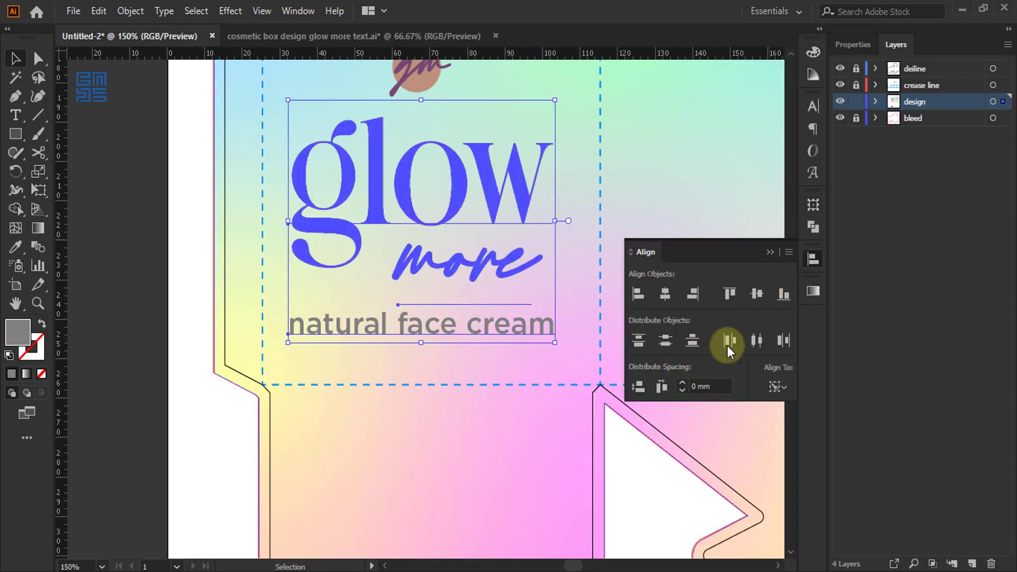
{"action": "left_click", "coordinate": [662, 291]}
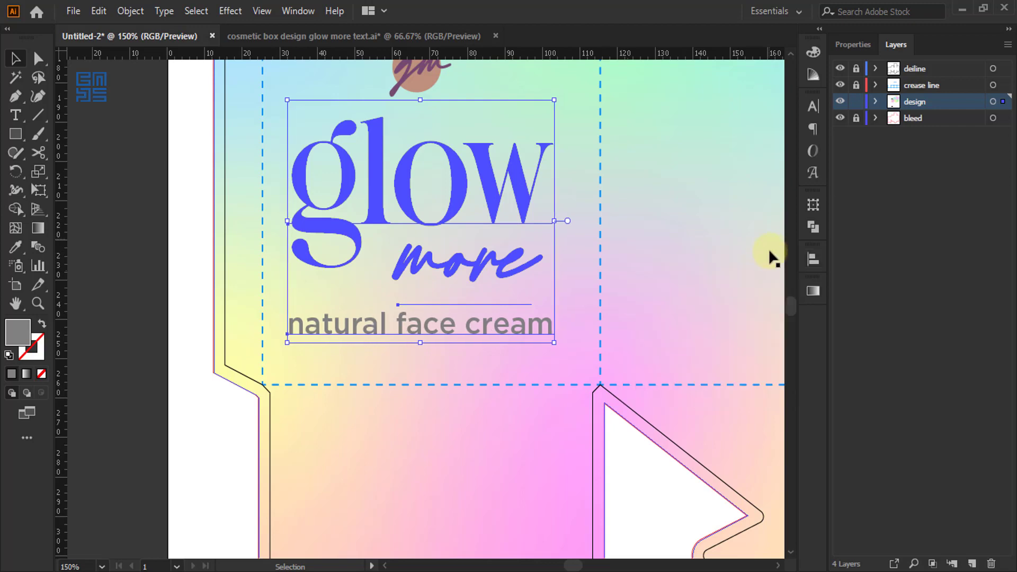
Select the gm logo, the glow more title and the natural face cream text together and enlarge them slightly in proportion.
{"action": "scroll", "coordinate": [523, 370], "scroll_direction": "down", "scroll_amount": 1}
{"action": "left_click", "coordinate": [453, 168], "text": "shift"}
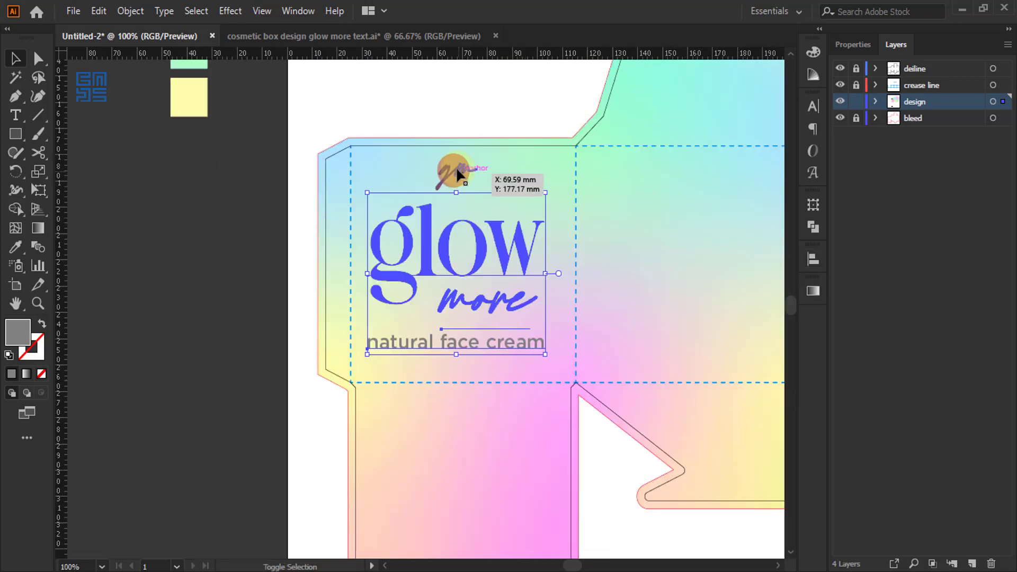
{"action": "key", "text": "a"}
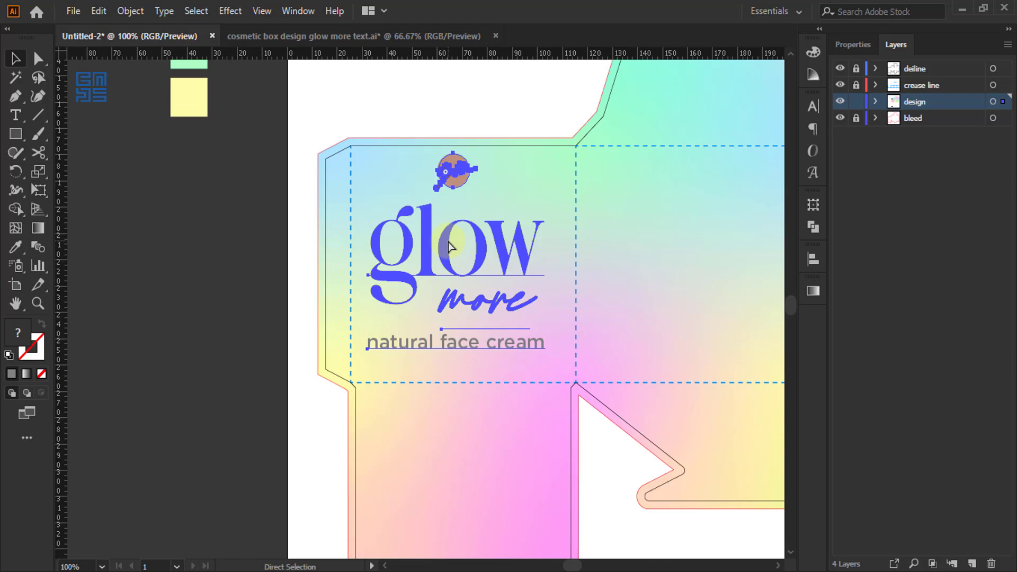
{"action": "key", "text": "v"}
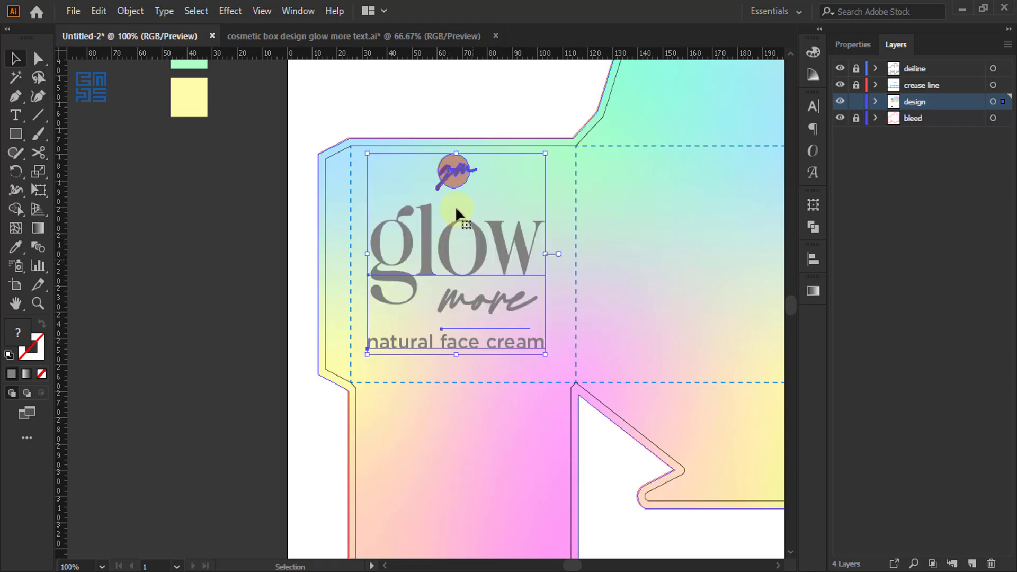
{"action": "left_click_drag", "start_coordinate": [545, 353], "coordinate": [555, 387]}
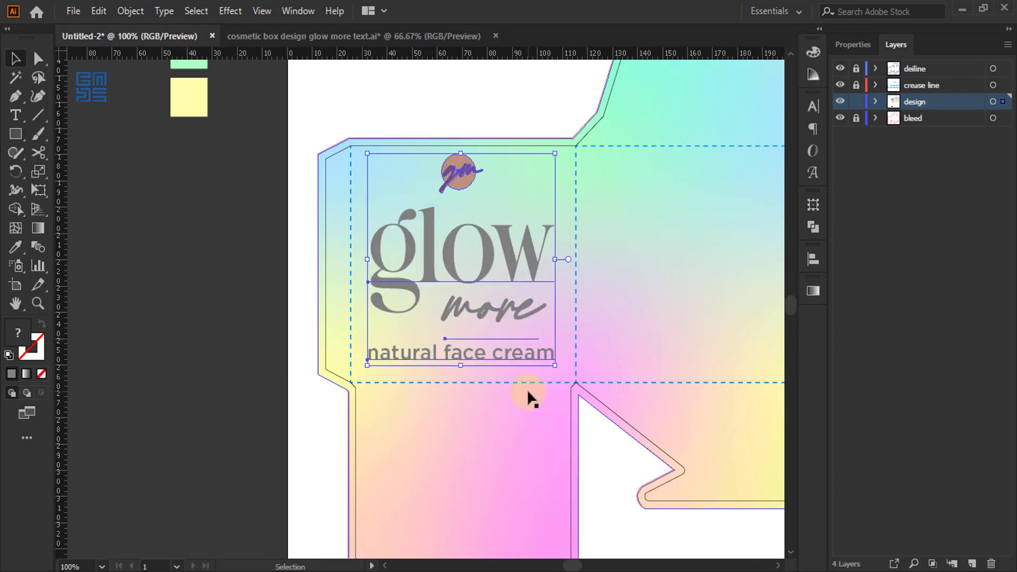
Nudge the enlarged logo, title and product text down to leave more space below the panel's upper crease line.
{"action": "key", "text": "Down"}
{"action": "key", "text": "Down"}
{"action": "key", "text": "Down"}
{"action": "key", "text": "Down"}
{"action": "key", "text": "Down"}
{"action": "key", "text": "Down"}
{"action": "key", "text": "Down"}
{"action": "key", "text": "Down"}
{"action": "key", "text": "Down"}
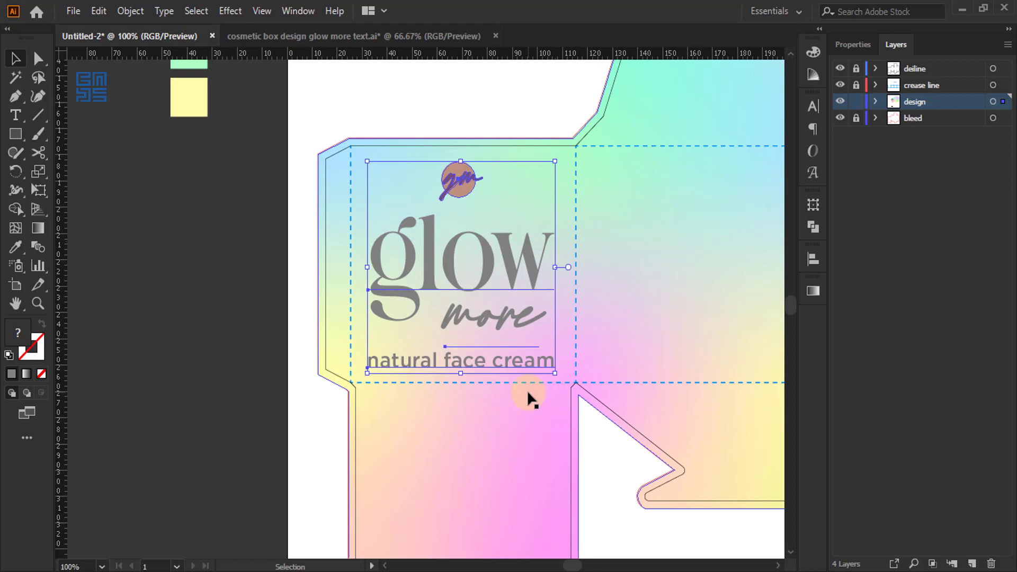
{"action": "key", "text": "ctrl+minus"}
{"action": "key", "text": "ctrl+minus"}
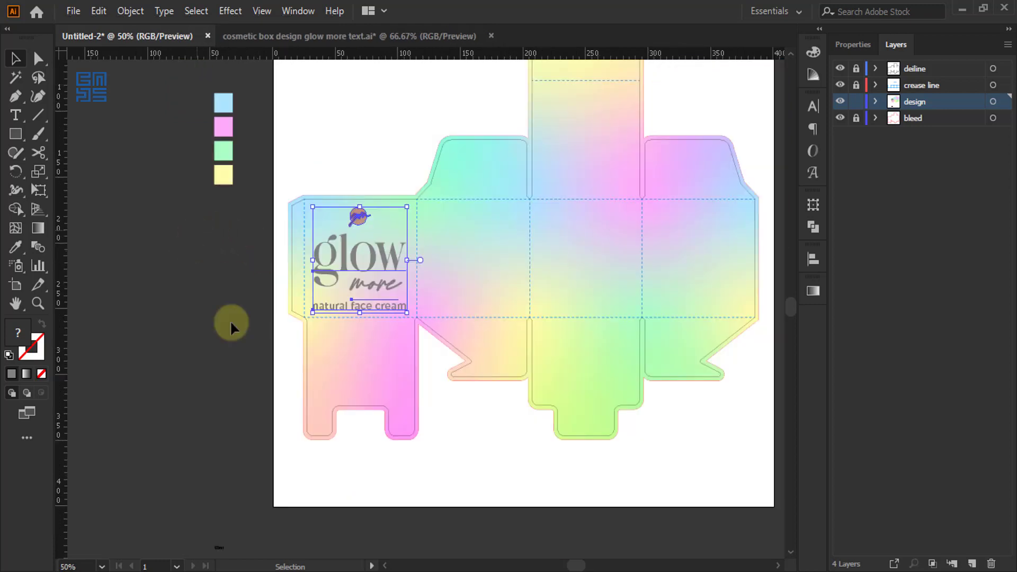
Duplicate the gm logo, glow more title and natural face cream text onto the third main panel, level with the original.
{"action": "left_click", "coordinate": [232, 328]}
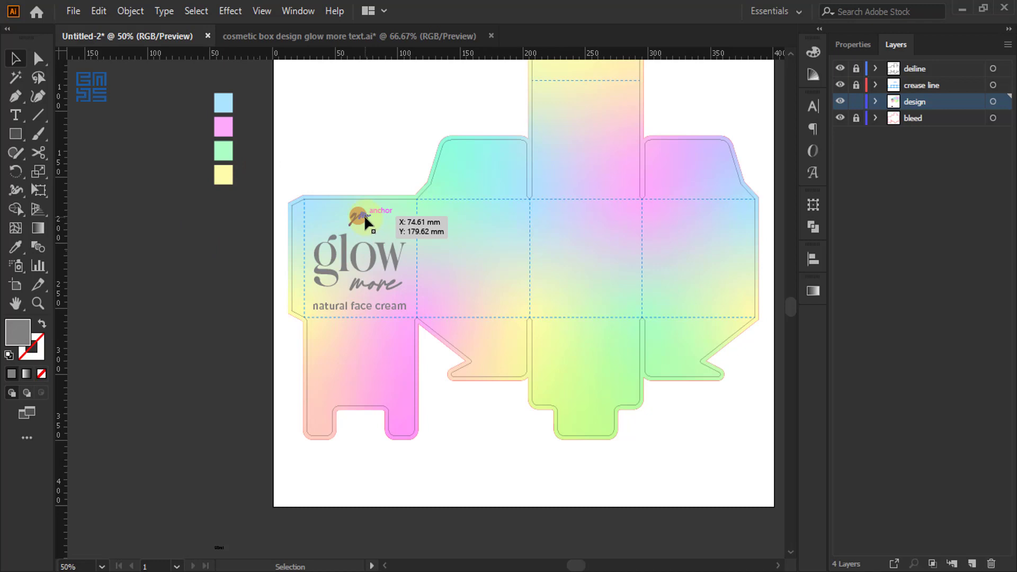
{"action": "left_click_drag", "start_coordinate": [367, 222], "coordinate": [596, 235]}
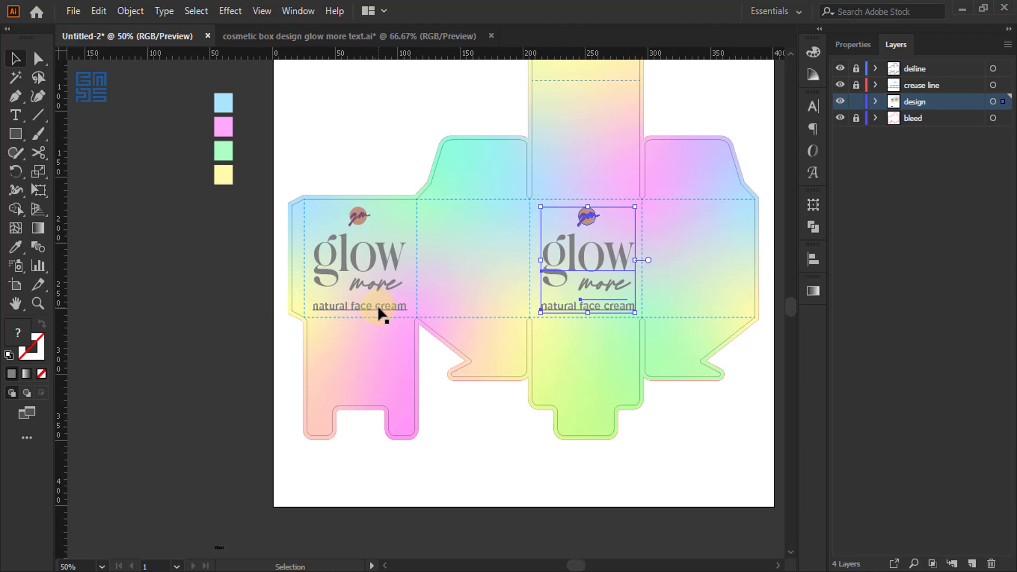
{"action": "scroll", "coordinate": [495, 220], "scroll_direction": "down", "scroll_amount": 3}
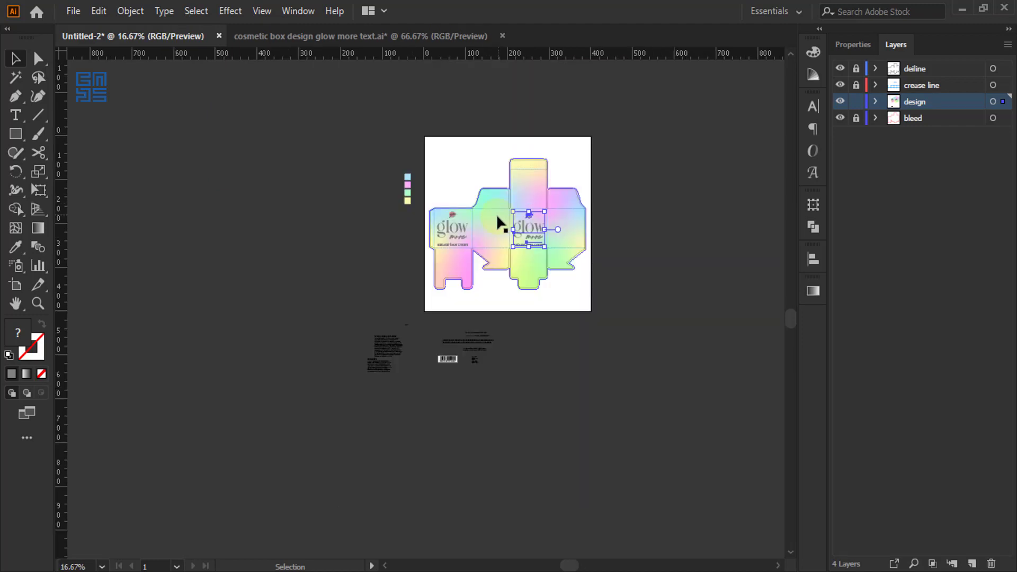
{"action": "scroll", "coordinate": [526, 232], "scroll_direction": "up", "scroll_amount": 2}
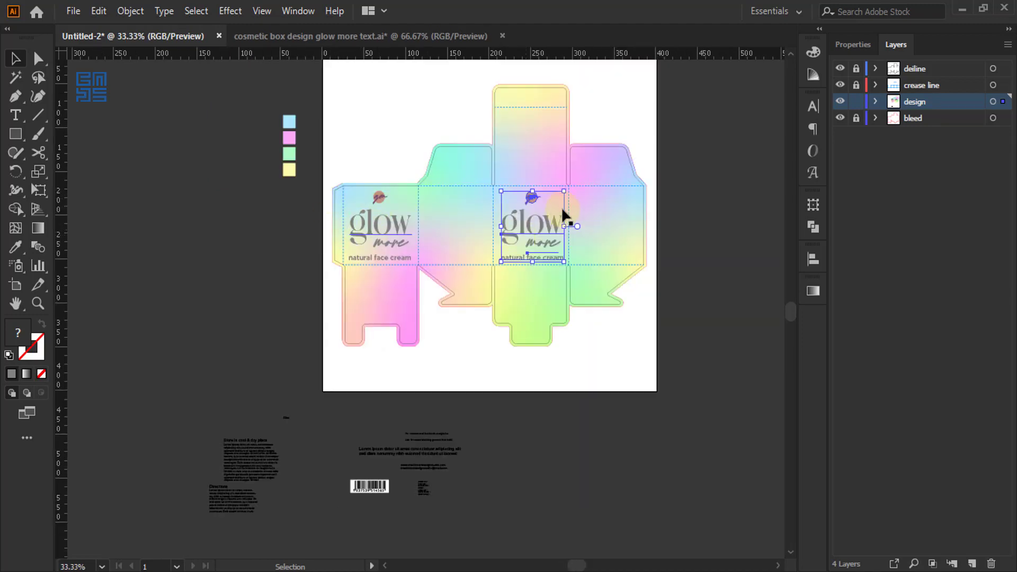
{"action": "left_click", "coordinate": [140, 281]}
{"action": "scroll", "coordinate": [307, 350], "scroll_direction": "up", "scroll_amount": 1}
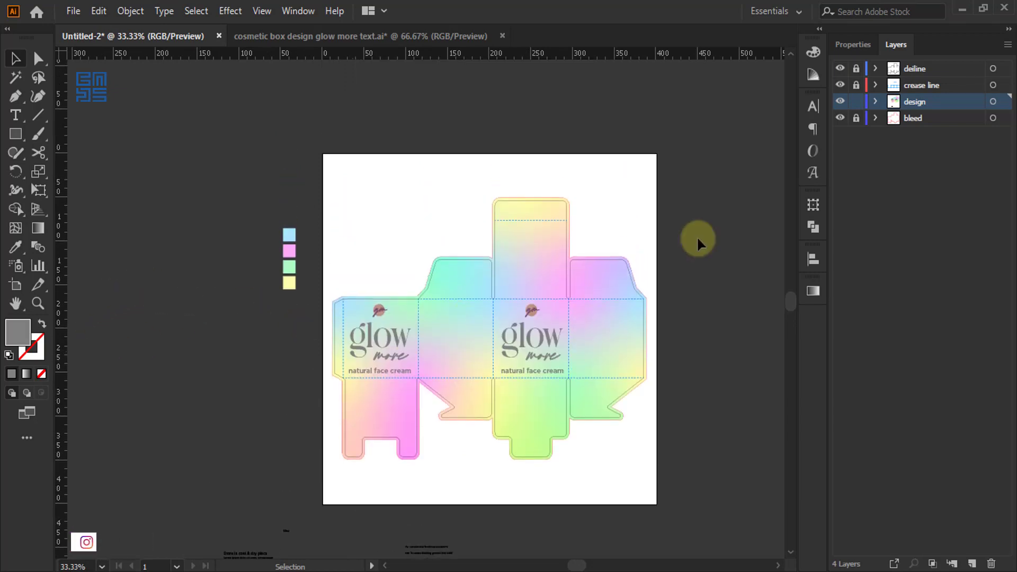
Make another copy of the logo, title and product text group and place it on the empty canvas beside the artboard.
{"action": "scroll", "coordinate": [500, 425], "scroll_direction": "up", "scroll_amount": 2}
{"action": "left_click_drag", "start_coordinate": [459, 395], "coordinate": [710, 233]}
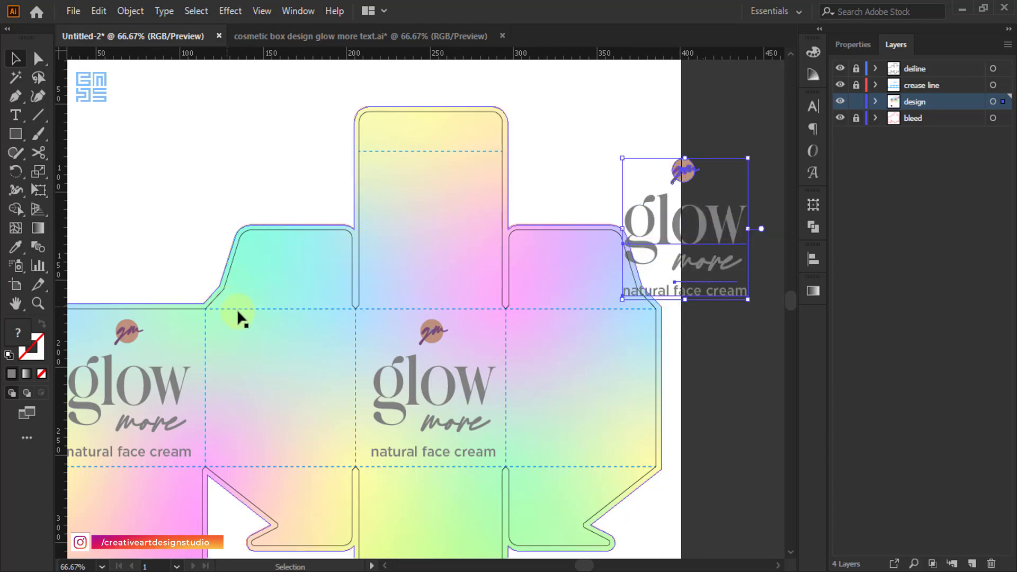
{"action": "scroll", "coordinate": [646, 340], "scroll_direction": "right", "scroll_amount": 5}
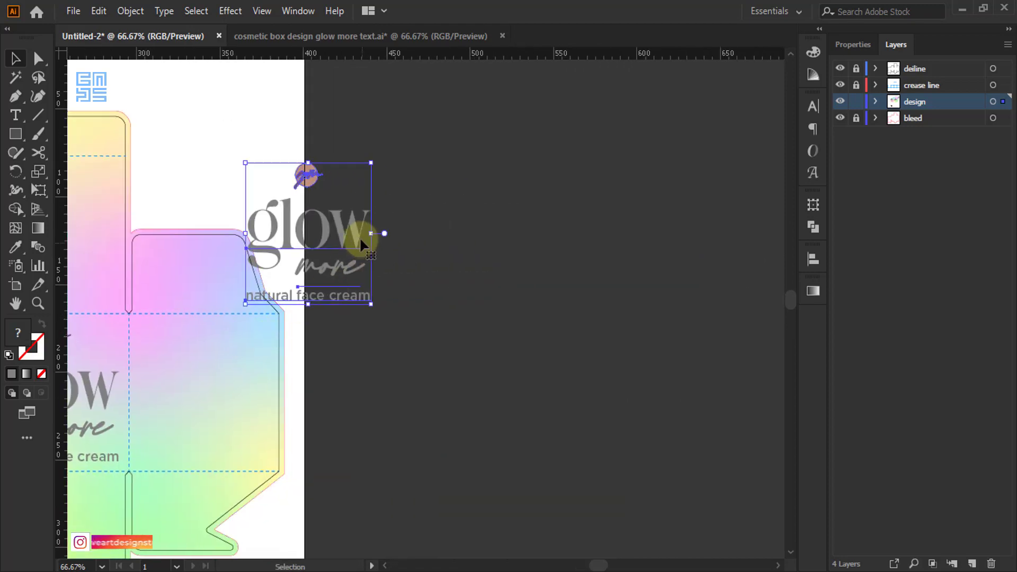
{"action": "left_click_drag", "start_coordinate": [325, 227], "coordinate": [530, 281]}
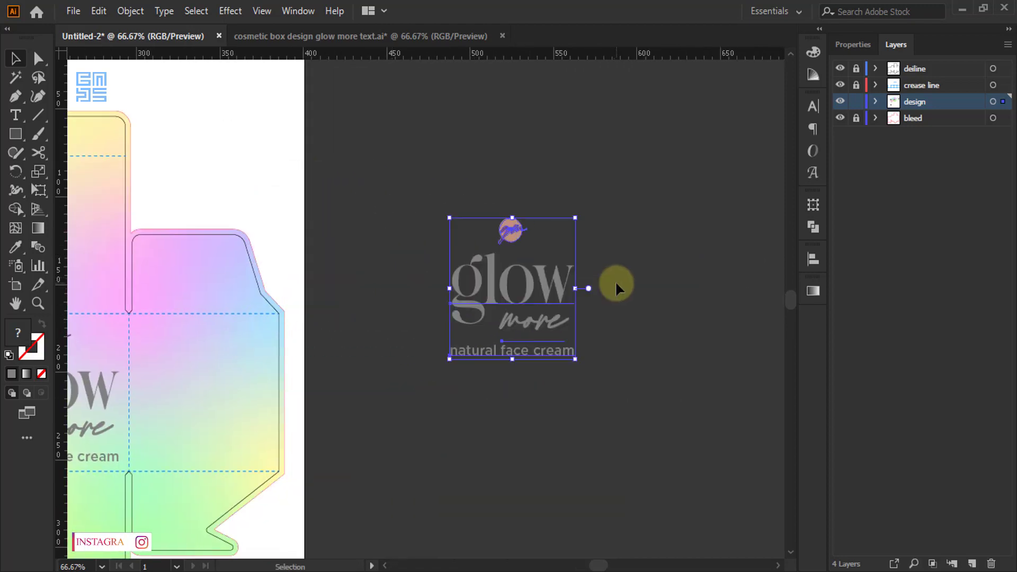
{"action": "left_click", "coordinate": [476, 165]}
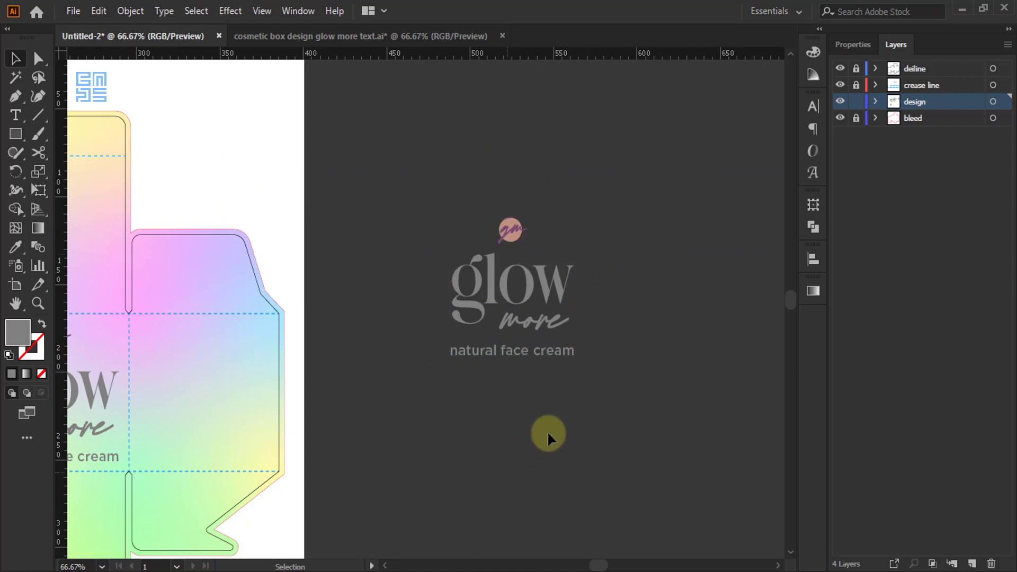
Ungroup the copy beside the artboard, enlarge its gm logo in proportion and position it above the glow more title.
{"action": "left_click", "coordinate": [528, 277]}
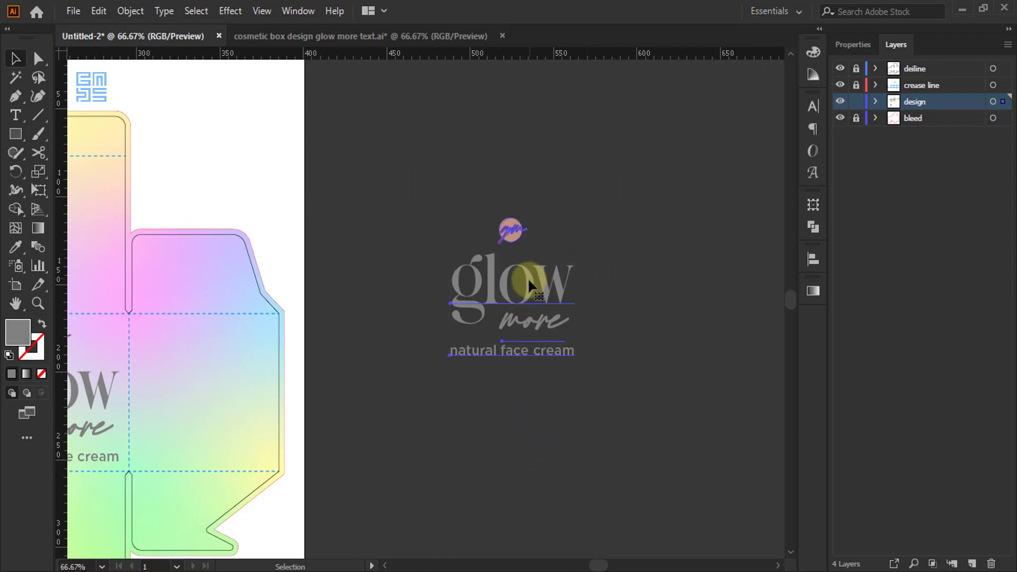
{"action": "left_click", "coordinate": [698, 331]}
{"action": "left_click_drag", "start_coordinate": [512, 225], "coordinate": [586, 194]}
{"action": "left_click_drag", "start_coordinate": [547, 167], "coordinate": [507, 167]}
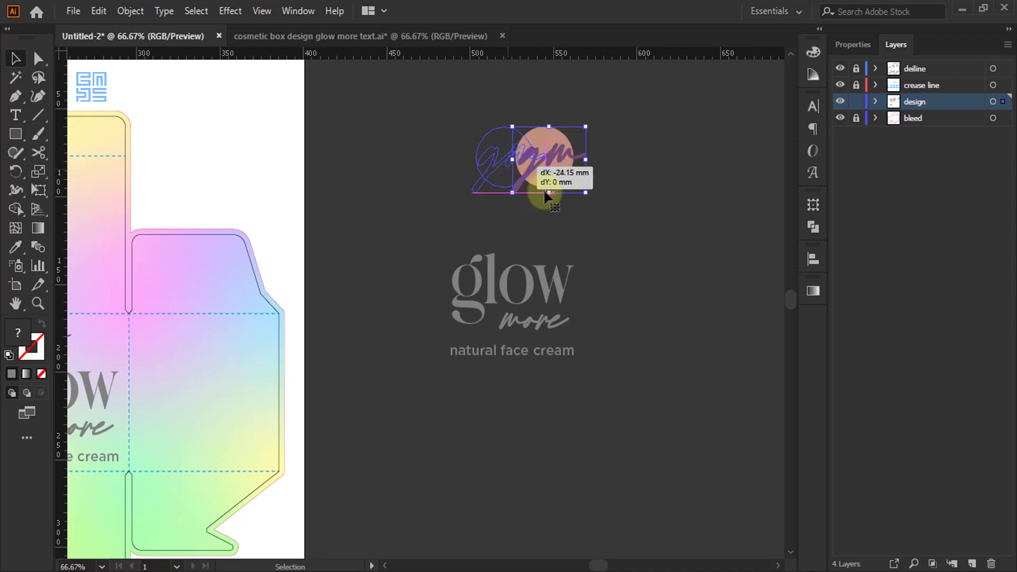
{"action": "left_click", "coordinate": [634, 214]}
{"action": "key", "text": "ctrl+minus"}
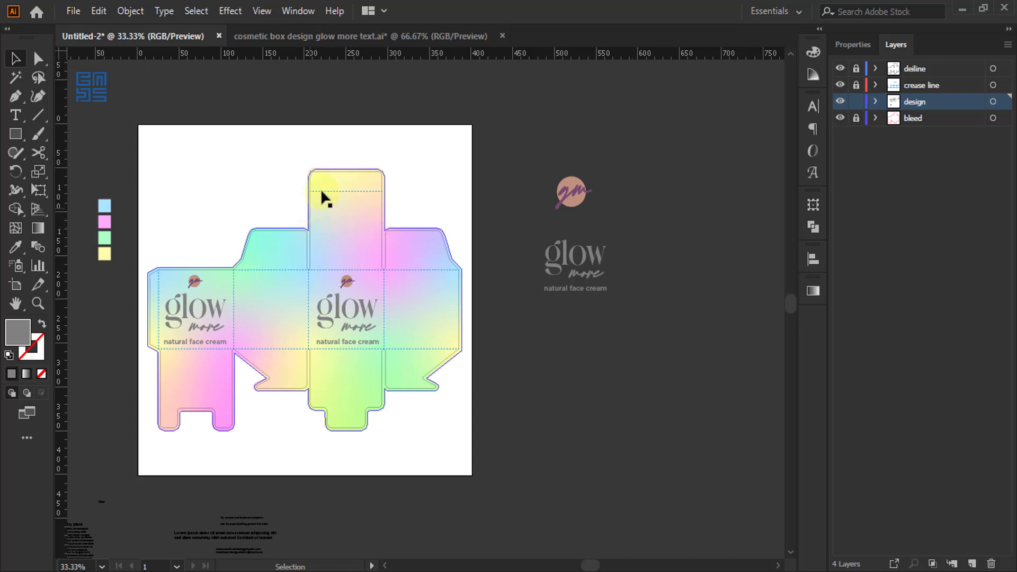
Shrink the copied glow more title to roughly half size and place it directly beneath the enlarged gm logo.
{"action": "scroll", "coordinate": [607, 219], "scroll_direction": "up", "scroll_amount": 2}
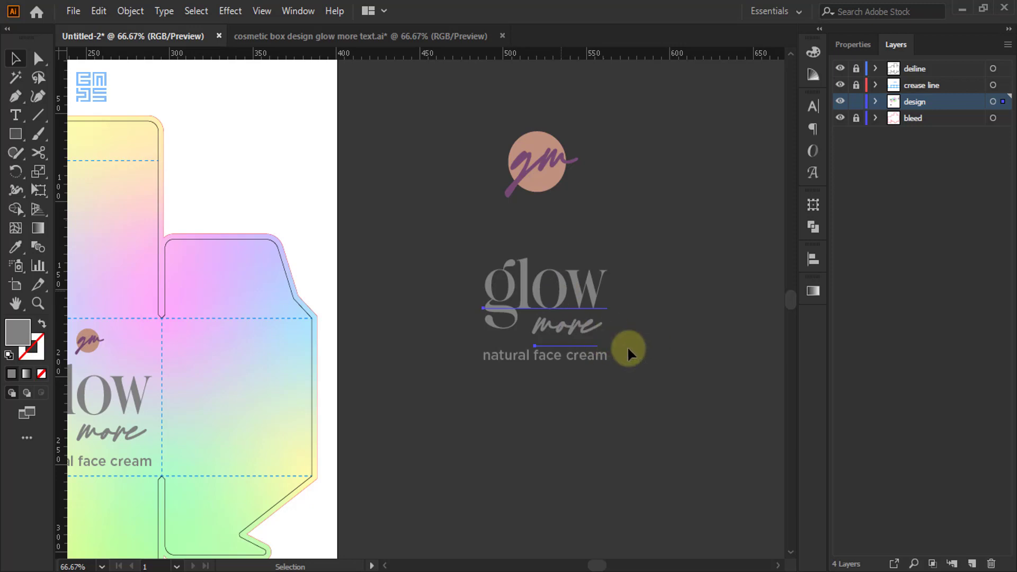
{"action": "left_click", "coordinate": [610, 356]}
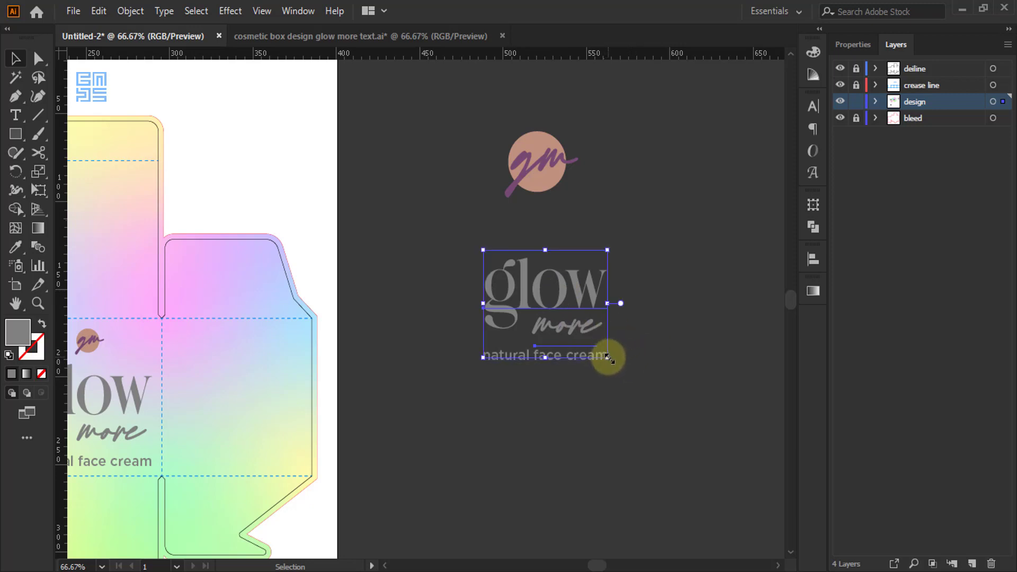
{"action": "left_click_drag", "start_coordinate": [607, 357], "coordinate": [549, 307]}
{"action": "left_click_drag", "start_coordinate": [523, 269], "coordinate": [544, 227]}
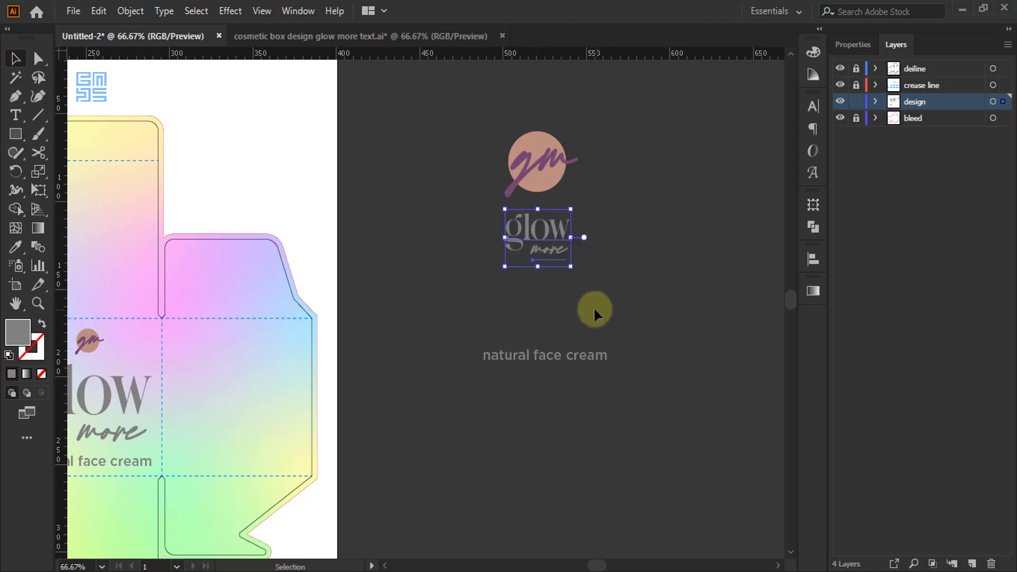
Move the copied natural face cream text up to sit just beneath the reduced glow more title.
{"action": "left_click", "coordinate": [588, 385]}
{"action": "left_click_drag", "start_coordinate": [568, 364], "coordinate": [560, 275]}
{"action": "left_click_drag", "start_coordinate": [476, 325], "coordinate": [485, 326]}
{"action": "left_click", "coordinate": [454, 204]}
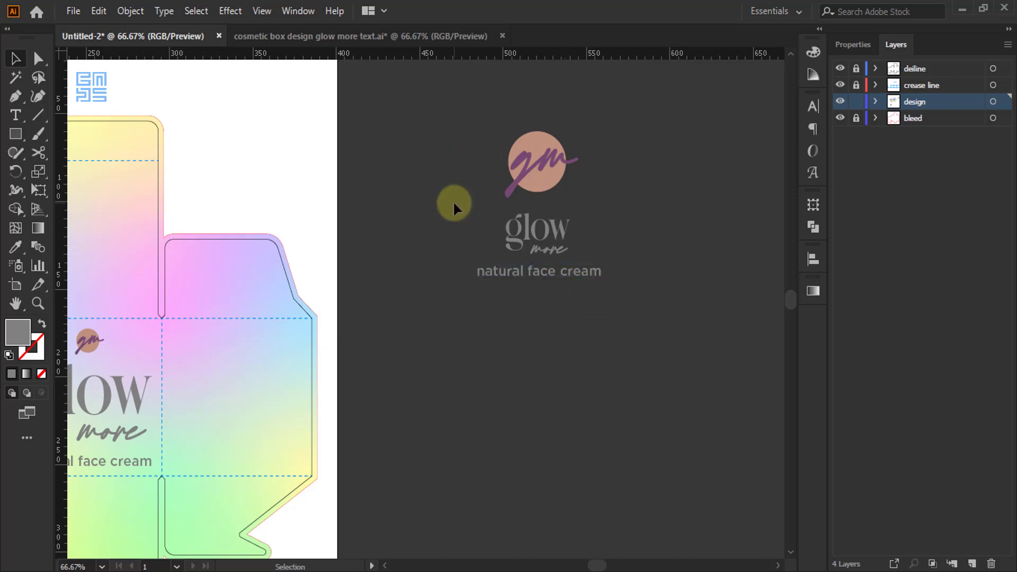
Align the enlarged gm logo, reduced title and product text horizontally to a common centre.
{"action": "mouse_move", "coordinate": [463, 118]}
{"action": "left_mouse_down"}
{"action": "mouse_move", "coordinate": [567, 236]}
{"action": "mouse_move", "coordinate": [595, 314]}
{"action": "left_mouse_up"}
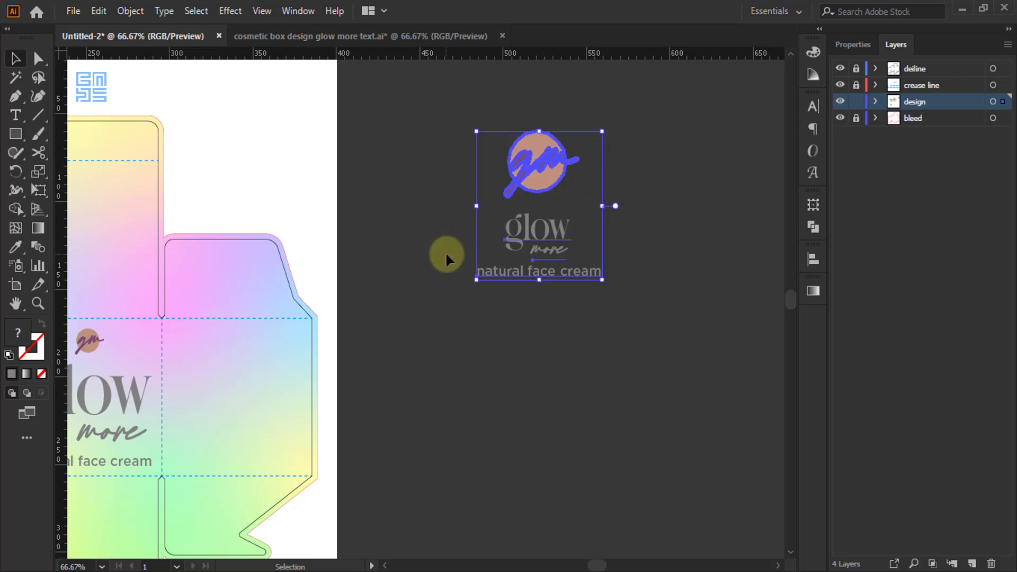
{"action": "left_click", "coordinate": [812, 261]}
{"action": "left_click", "coordinate": [666, 295]}
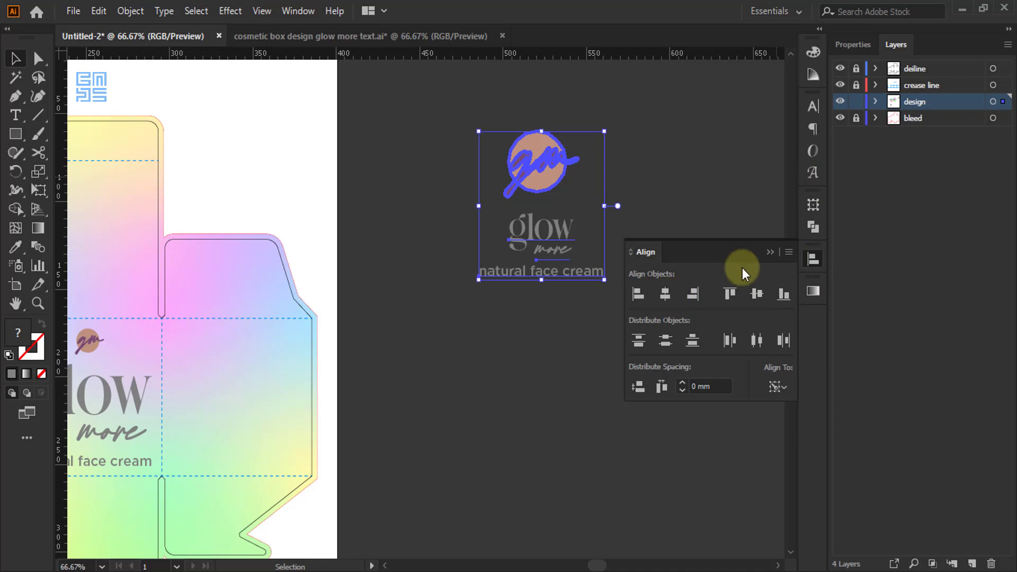
{"action": "left_click", "coordinate": [769, 252]}
{"action": "key", "text": "v"}
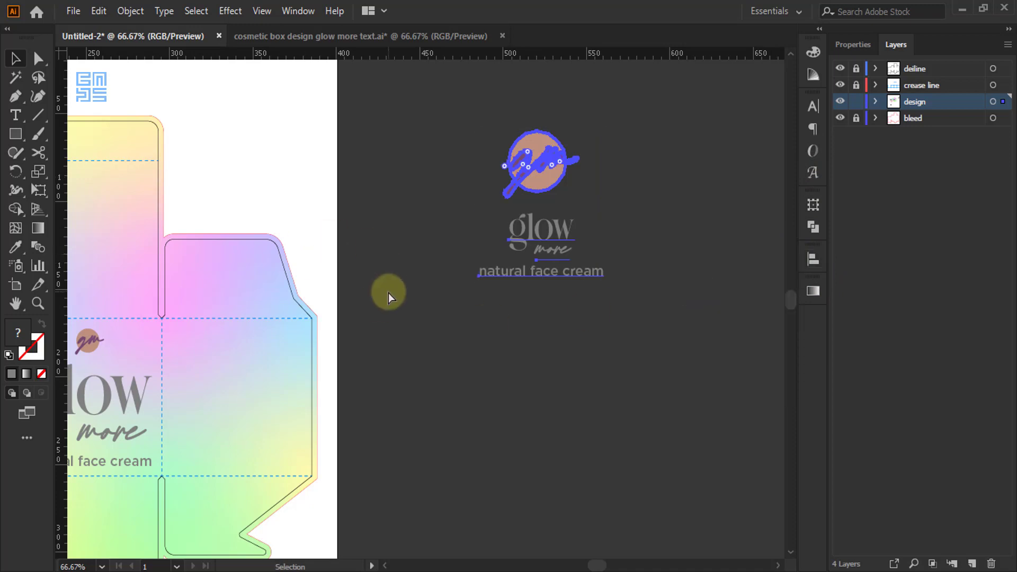
Rotate the rearranged logo, title and product text 180° and place them on the box's top lid panel.
{"action": "scroll", "coordinate": [534, 336], "scroll_direction": "down", "scroll_amount": 1}
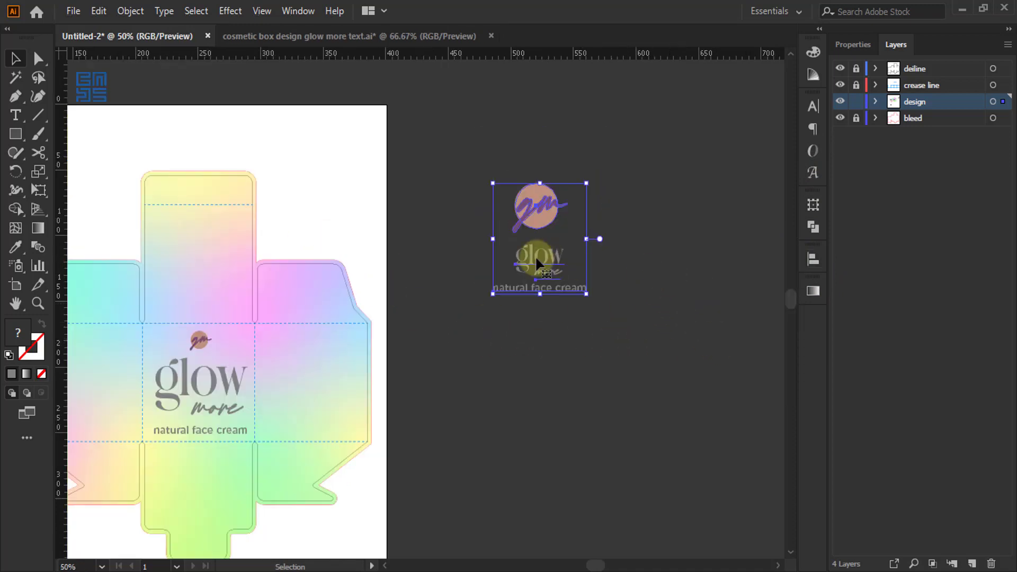
{"action": "left_click_drag", "start_coordinate": [594, 176], "coordinate": [454, 333]}
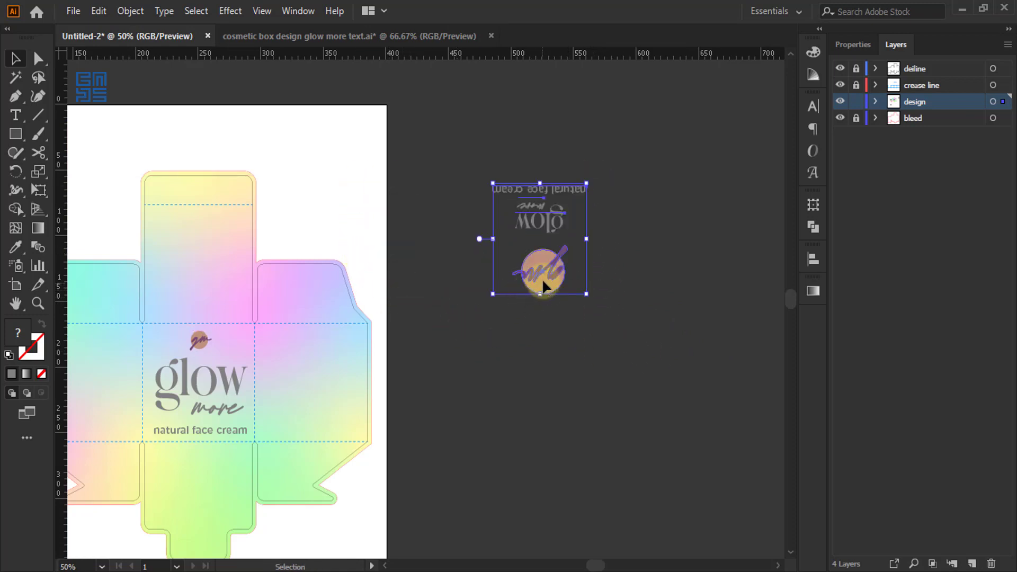
{"action": "left_click_drag", "start_coordinate": [542, 278], "coordinate": [198, 309]}
{"action": "left_click", "coordinate": [583, 312]}
{"action": "scroll", "coordinate": [584, 312], "scroll_direction": "down", "scroll_amount": 2}
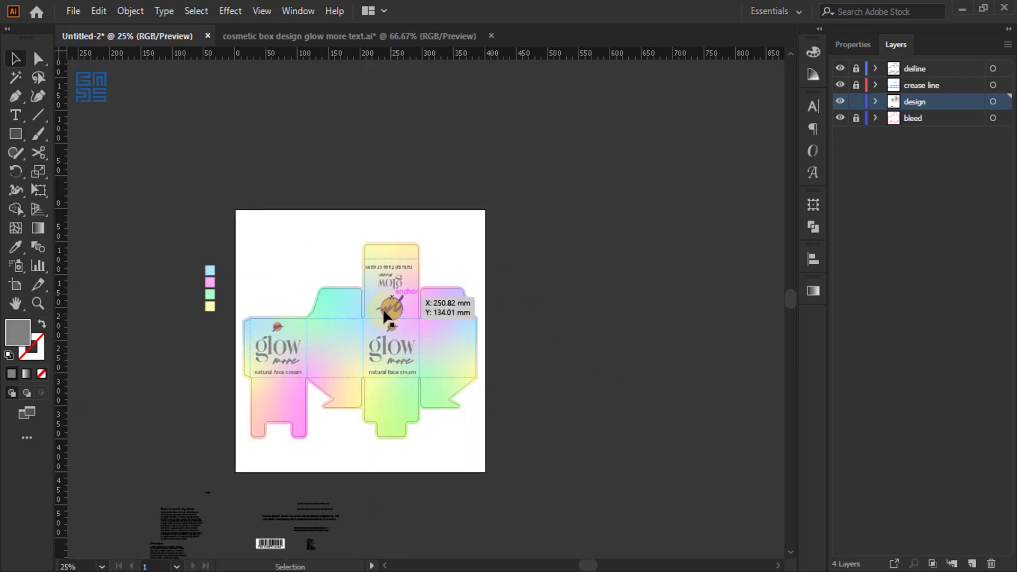
Shift the upside-down lid artwork up off the lower crease line and nudge it right to centre it on the panel.
{"action": "scroll", "coordinate": [399, 268], "scroll_direction": "up", "scroll_amount": 3}
{"action": "scroll", "coordinate": [392, 297], "scroll_direction": "up", "scroll_amount": 1}
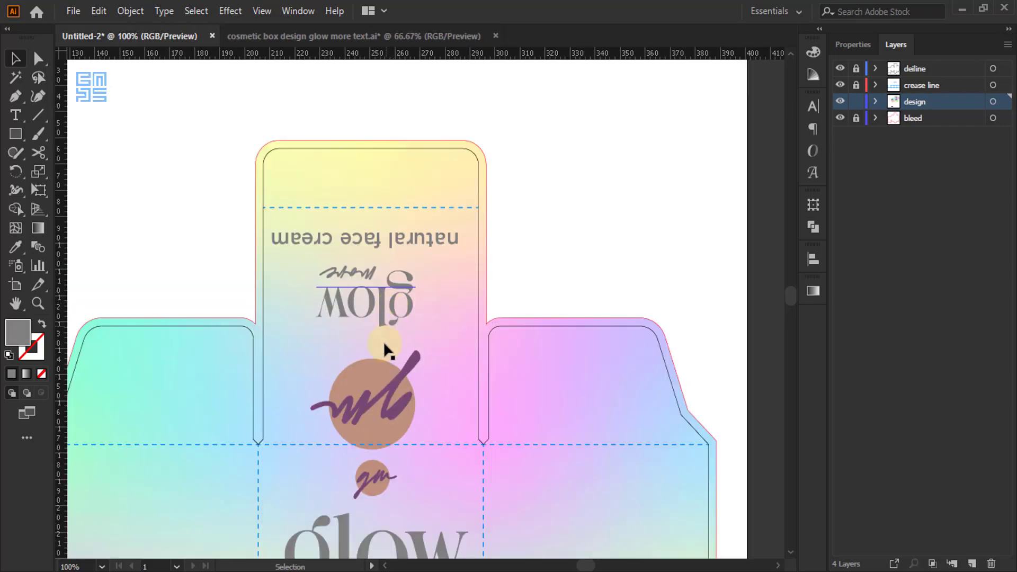
{"action": "left_click", "coordinate": [382, 405]}
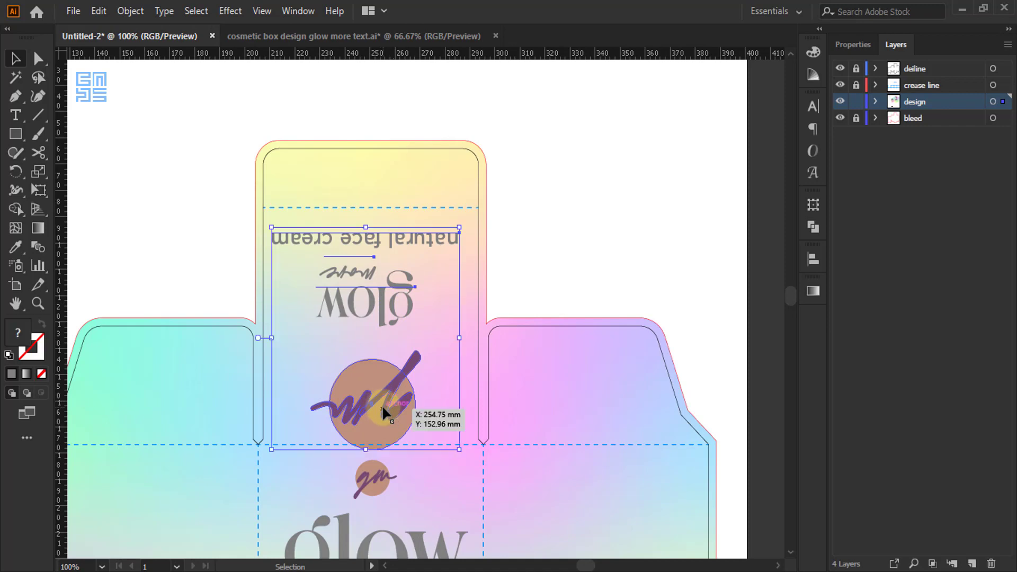
{"action": "left_click_drag", "start_coordinate": [382, 402], "coordinate": [383, 397]}
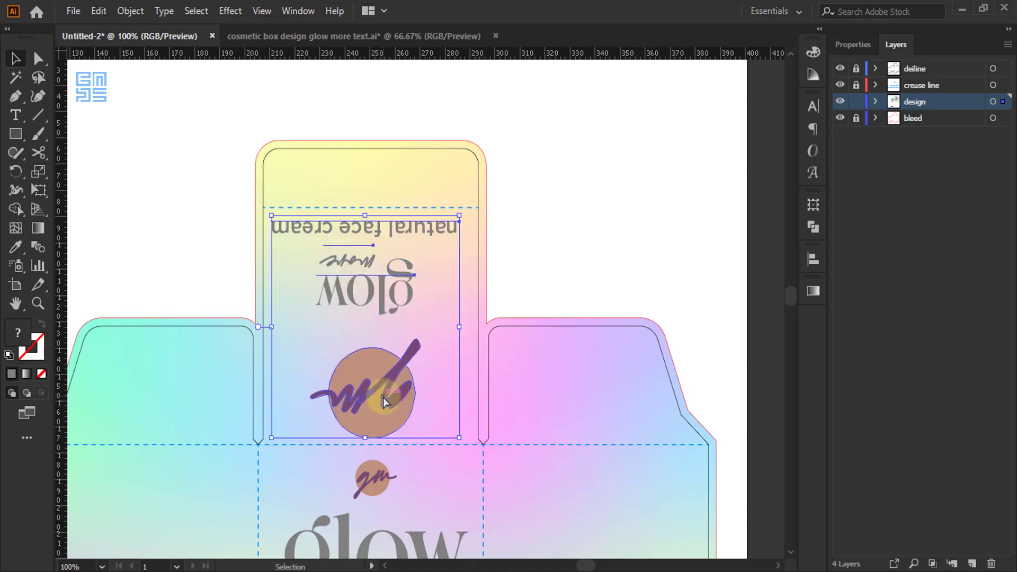
{"action": "key", "text": "Right"}
{"action": "key", "text": "Right"}
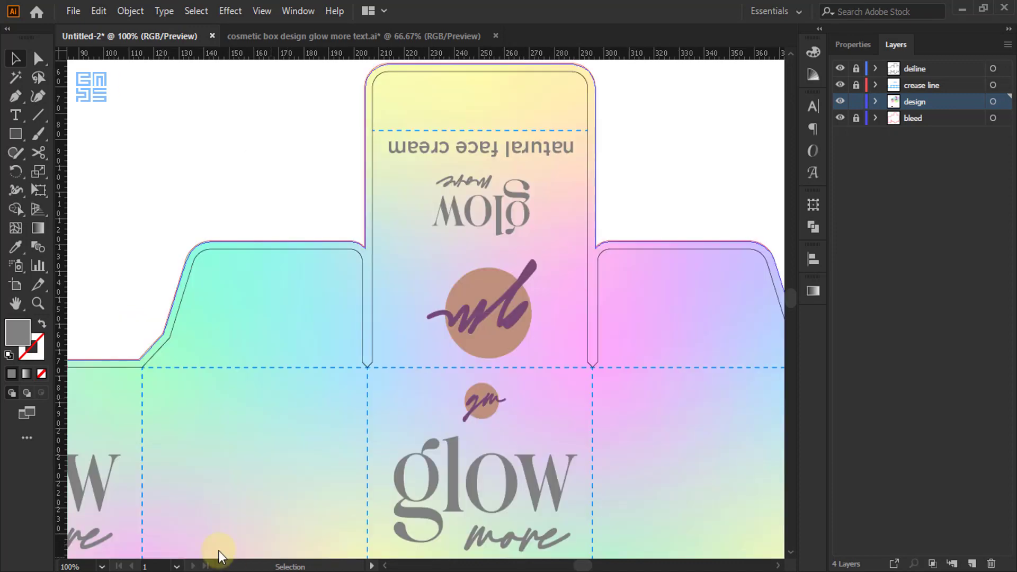
Inspect the 50ml, Store in cool & dry place and Directions text blocks below the artboard.
{"action": "scroll", "coordinate": [560, 260], "scroll_direction": "down", "scroll_amount": 4}
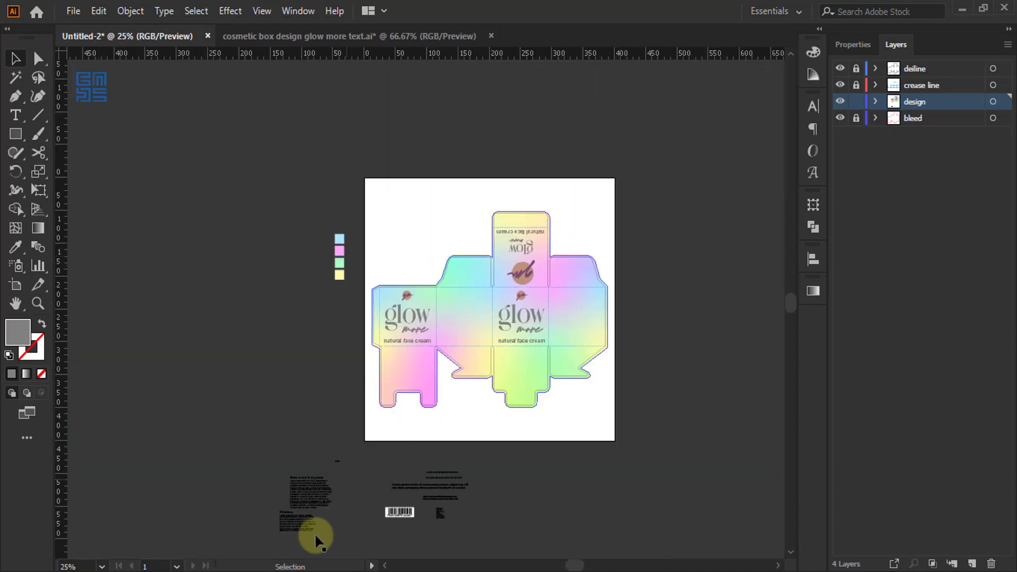
{"action": "scroll", "coordinate": [296, 540], "scroll_direction": "up", "scroll_amount": 2}
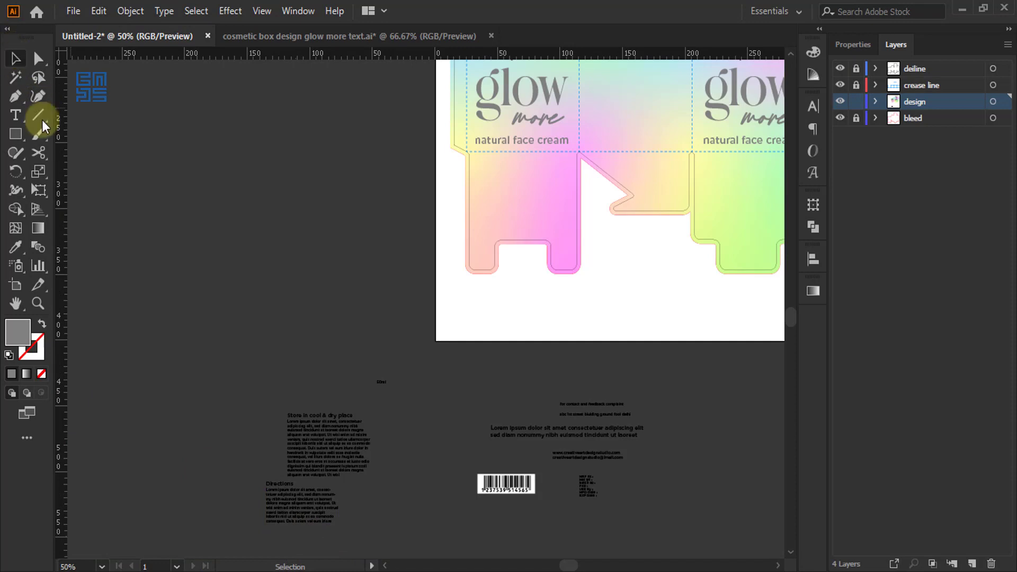
{"action": "scroll", "coordinate": [326, 543], "scroll_direction": "up", "scroll_amount": 2}
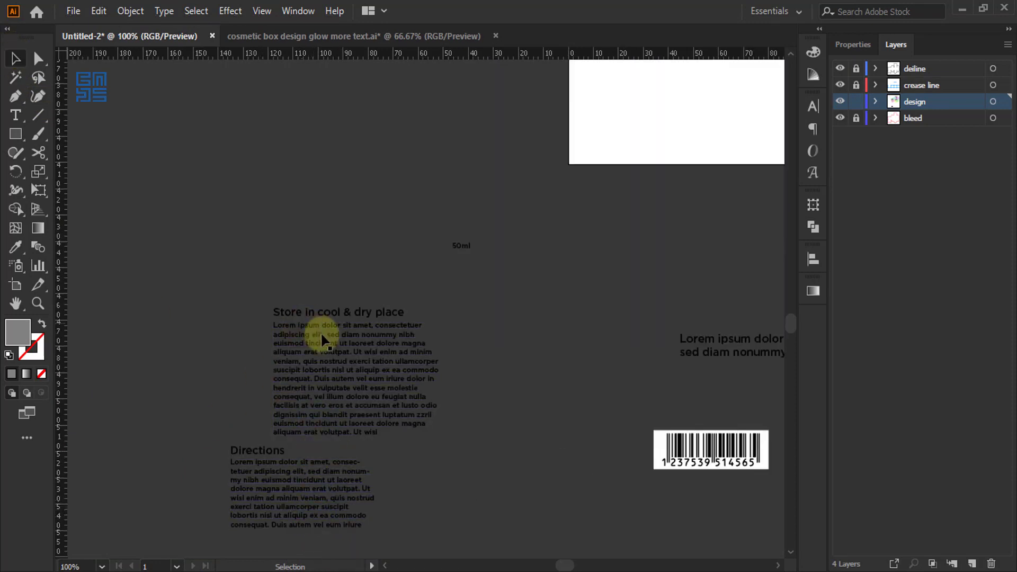
{"action": "left_click_drag", "start_coordinate": [309, 321], "coordinate": [278, 382]}
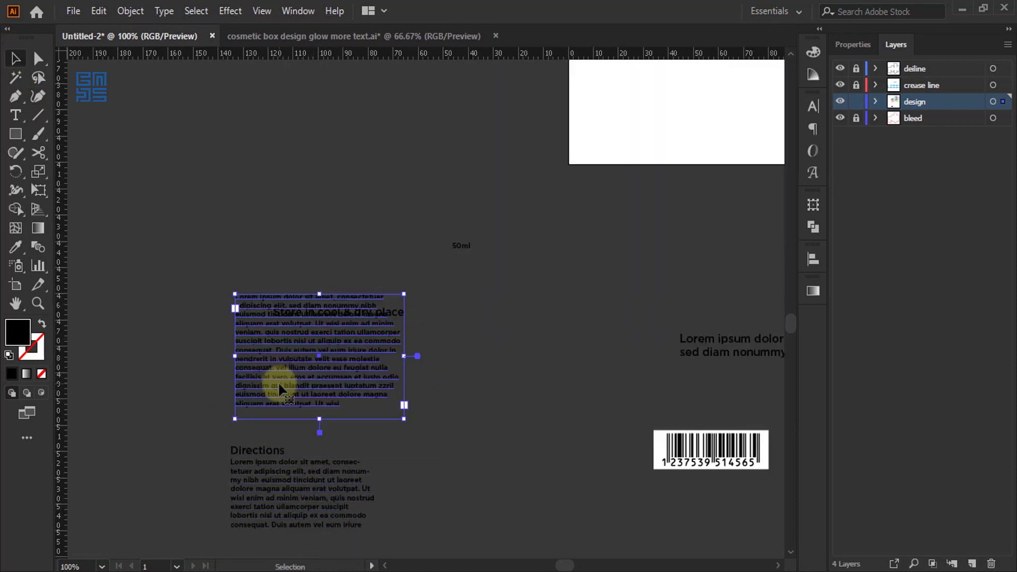
{"action": "key", "text": "ctrl+z"}
{"action": "left_click", "coordinate": [217, 313]}
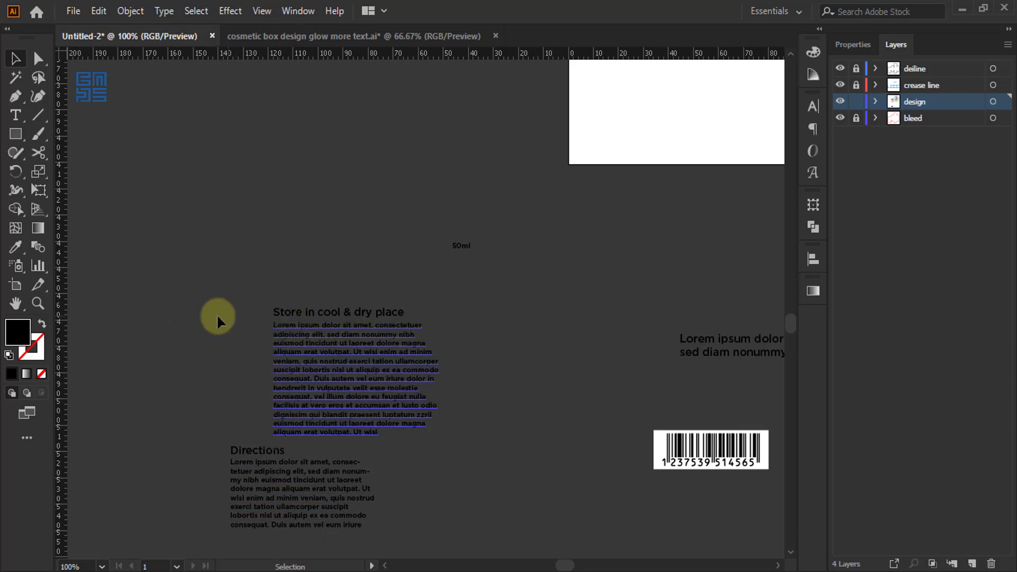
Set the font style of the "Store in cool & dry place" heading to Bold.
{"action": "scroll", "coordinate": [332, 413], "scroll_direction": "up", "scroll_amount": 1}
{"action": "scroll", "coordinate": [329, 308], "scroll_direction": "down", "scroll_amount": 1}
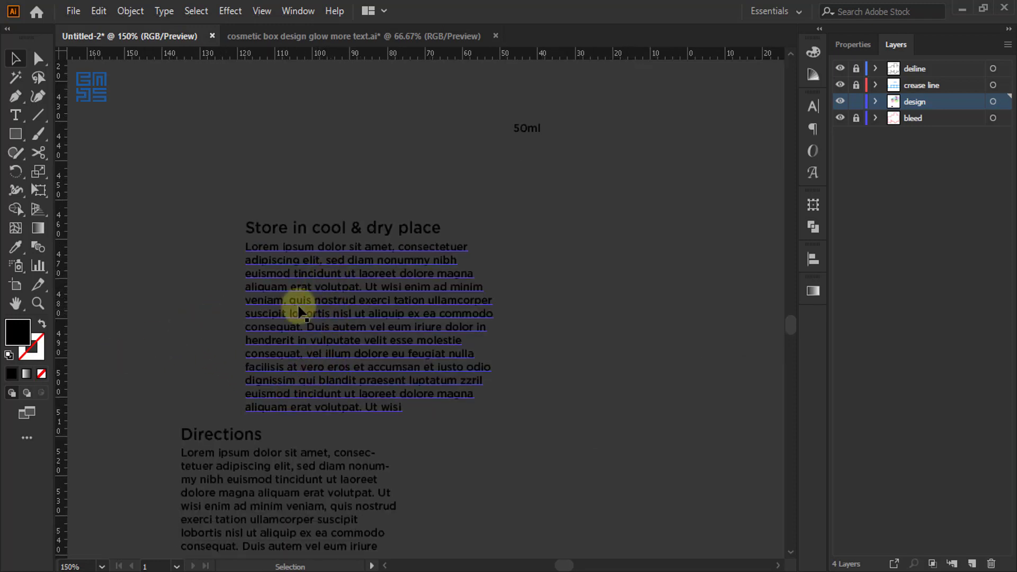
{"action": "left_click", "coordinate": [359, 230]}
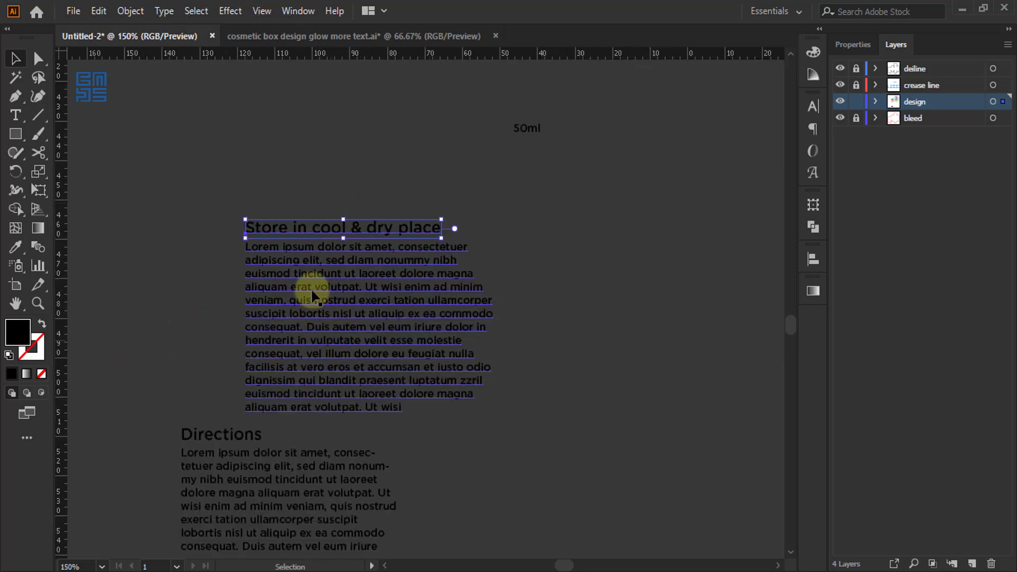
{"action": "left_click", "coordinate": [811, 104]}
{"action": "left_click", "coordinate": [784, 143]}
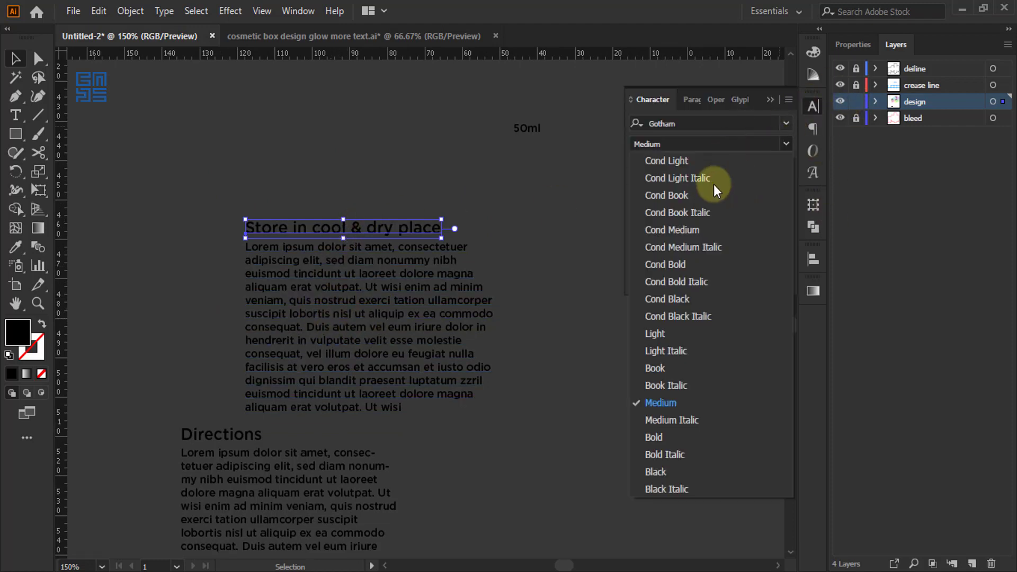
{"action": "left_click", "coordinate": [662, 437]}
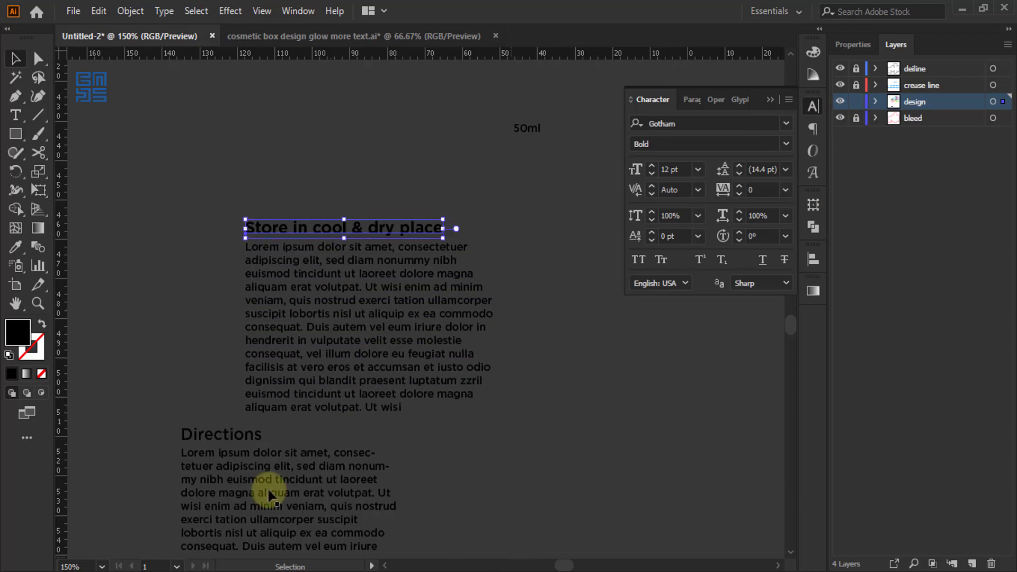
Set the font style of the "Directions" heading to Bold.
{"action": "left_click", "coordinate": [247, 432]}
{"action": "left_click", "coordinate": [217, 442]}
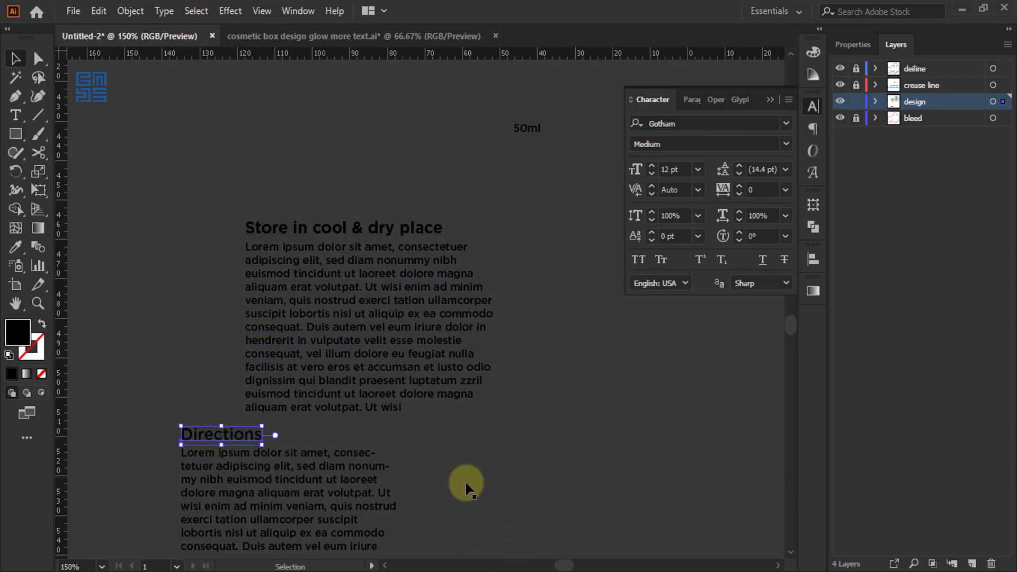
{"action": "left_click", "coordinate": [784, 144]}
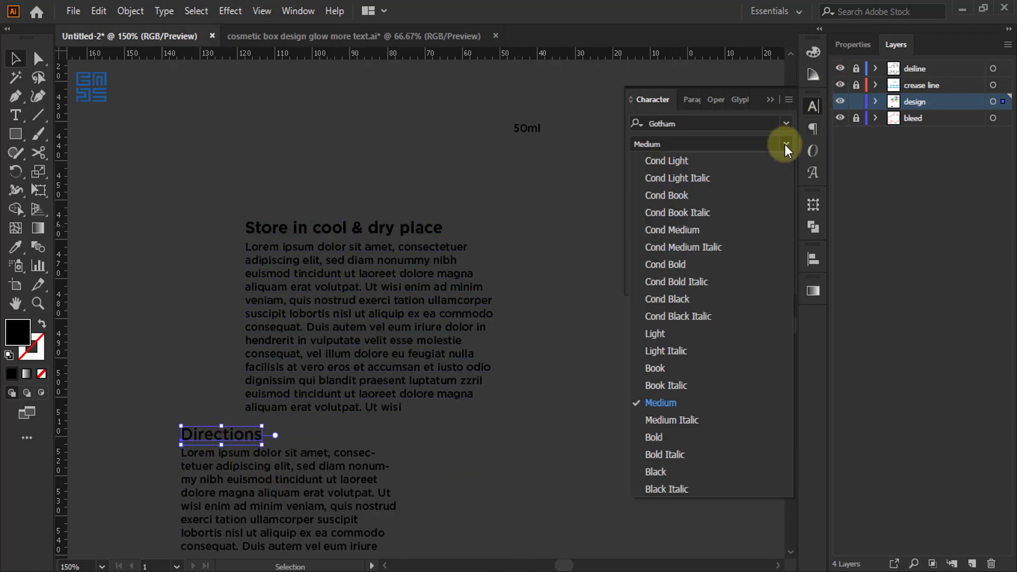
{"action": "left_click", "coordinate": [672, 440]}
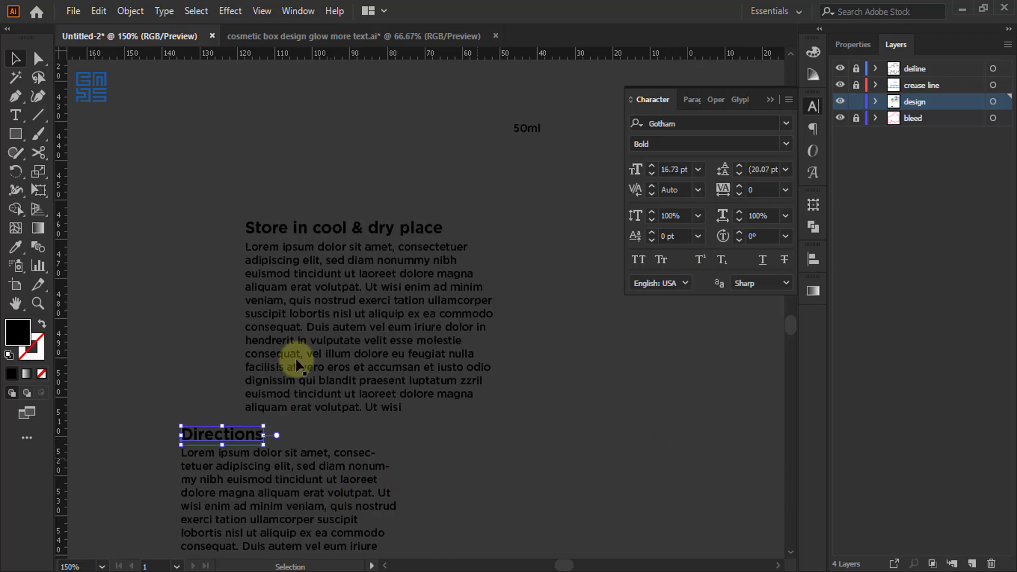
Select both headings with their paragraphs and left-align them, using the storage paragraph as the key object.
{"action": "key", "text": "ctrl+minus"}
{"action": "left_click_drag", "start_coordinate": [314, 178], "coordinate": [434, 317]}
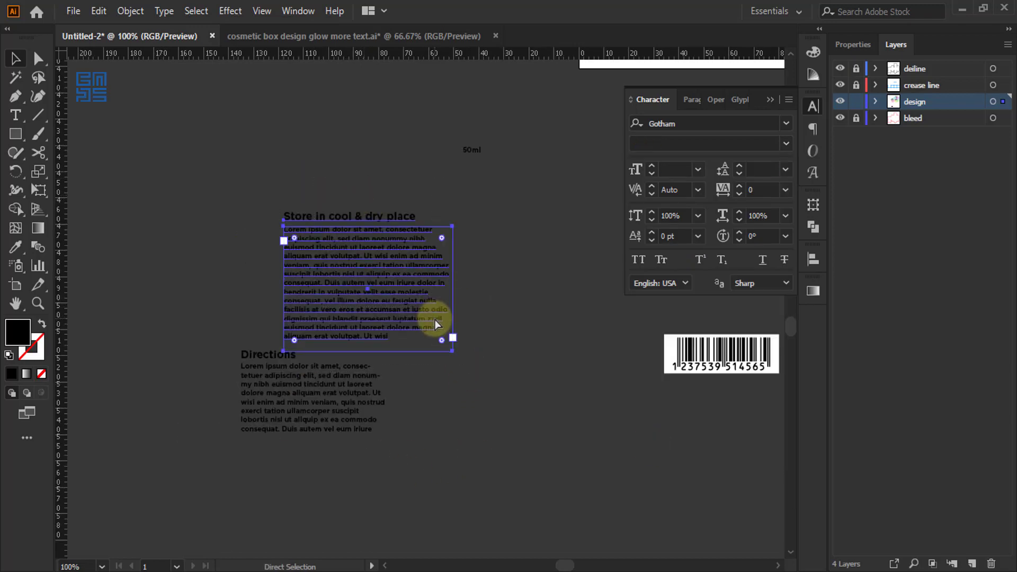
{"action": "key", "text": "v"}
{"action": "left_click", "coordinate": [278, 315]}
{"action": "left_click_drag", "start_coordinate": [231, 324], "coordinate": [263, 457]}
{"action": "left_click_drag", "start_coordinate": [213, 185], "coordinate": [363, 406]}
{"action": "left_click_drag", "start_coordinate": [162, 196], "coordinate": [359, 494]}
{"action": "left_click", "coordinate": [334, 288]}
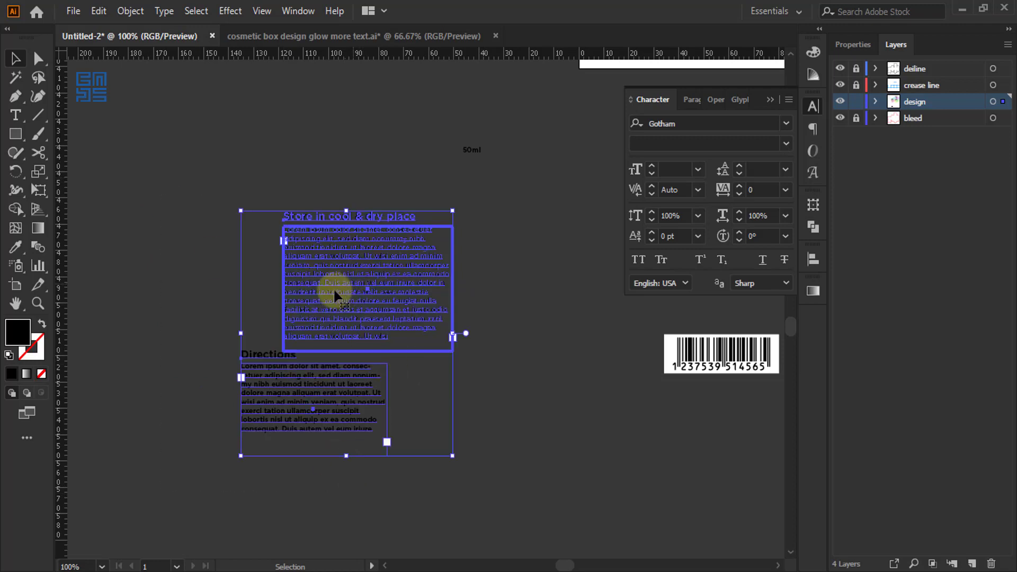
{"action": "left_click", "coordinate": [816, 258]}
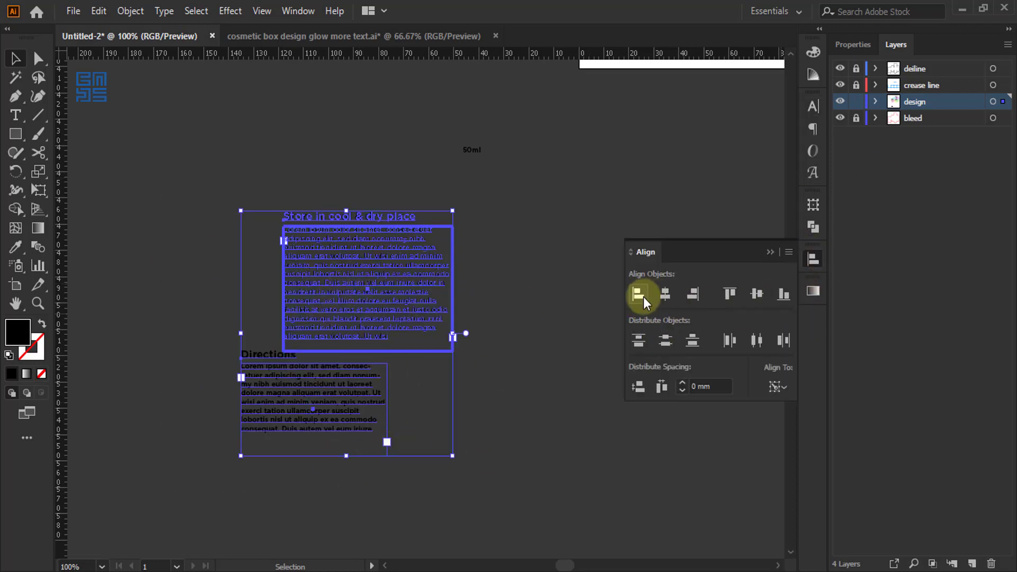
{"action": "left_click", "coordinate": [642, 296]}
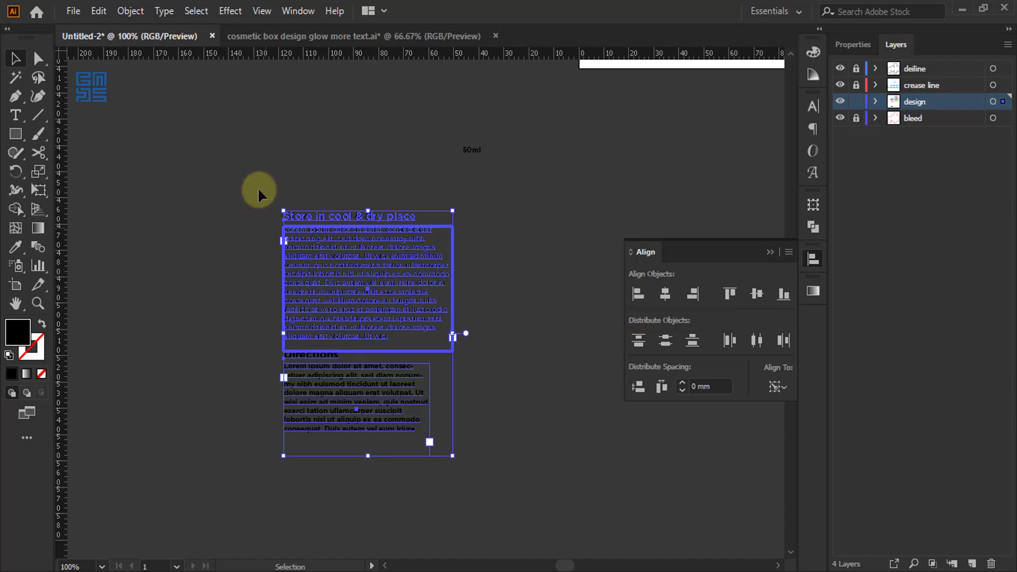
Move the aligned storage and directions text onto the blank side panel between the two "glow more" panels of the box.
{"action": "scroll", "coordinate": [296, 339], "scroll_direction": "down", "scroll_amount": 2}
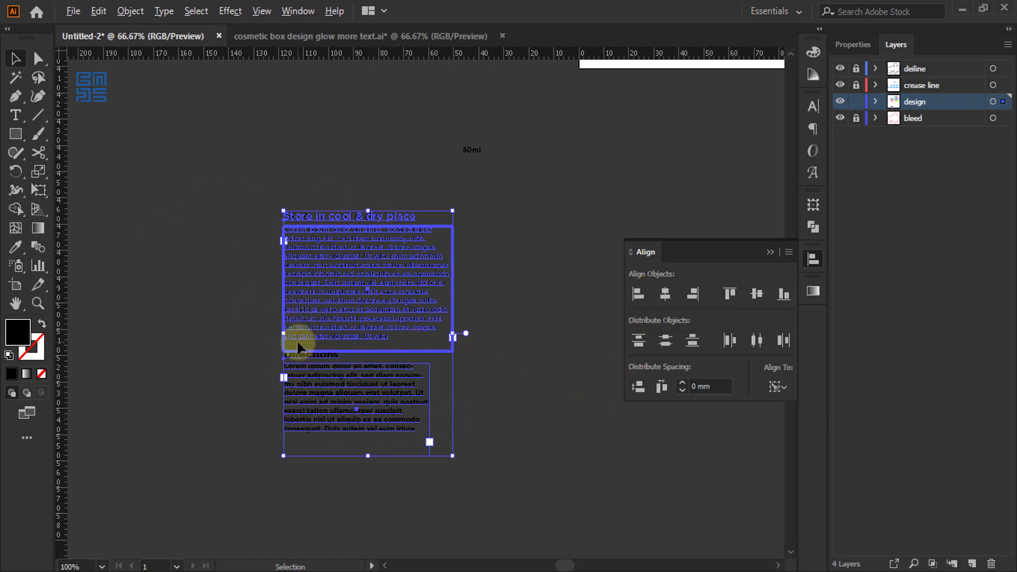
{"action": "key", "text": "a"}
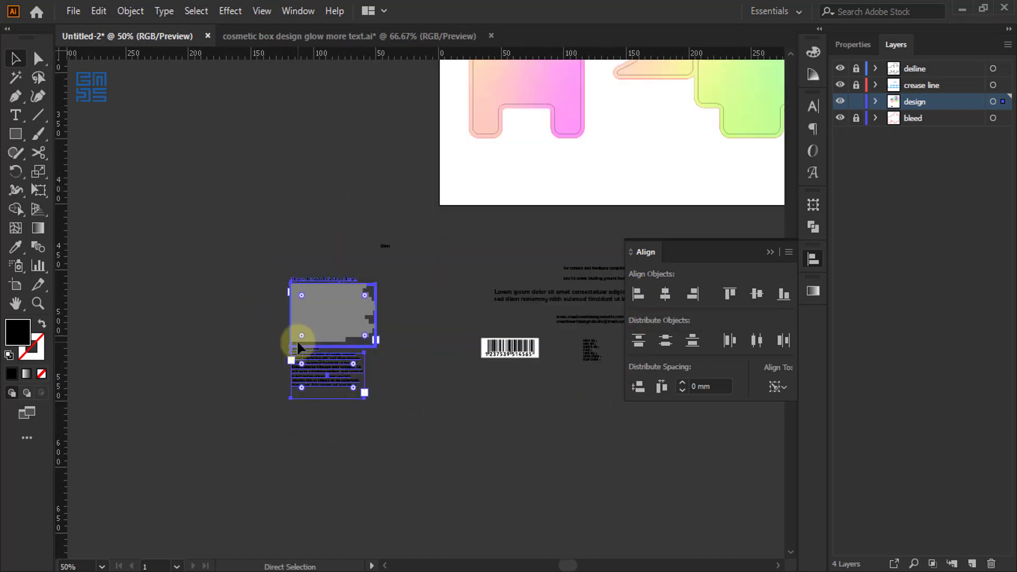
{"action": "key", "text": "v"}
{"action": "scroll", "coordinate": [256, 355], "scroll_direction": "down", "scroll_amount": 2}
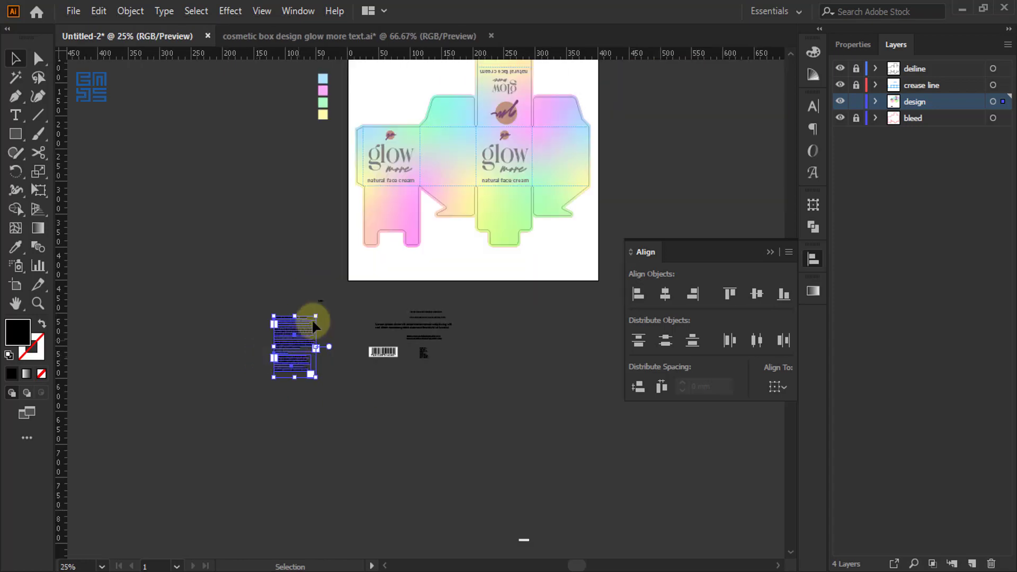
{"action": "left_click_drag", "start_coordinate": [312, 319], "coordinate": [464, 133]}
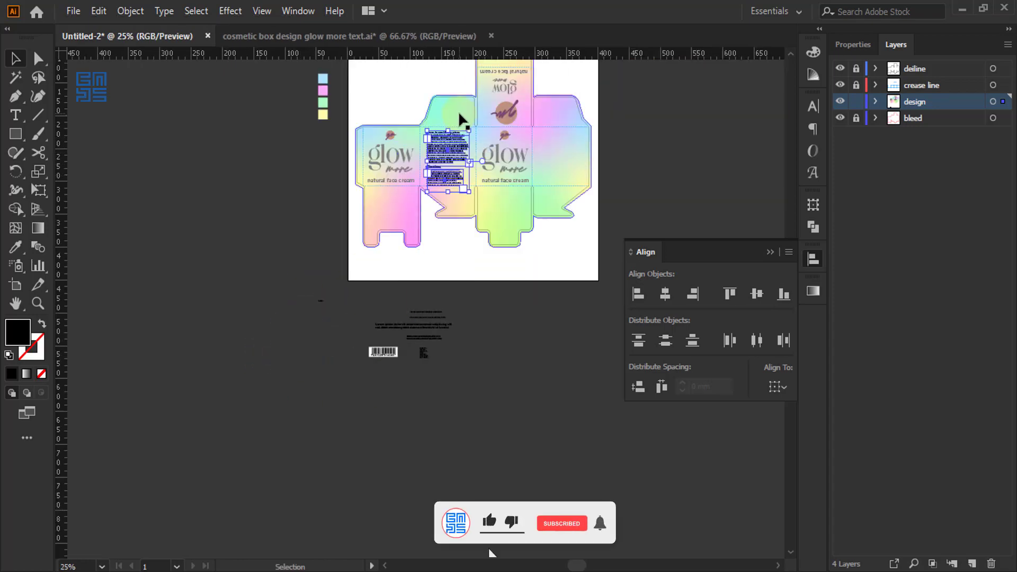
Recolor the storage and directions text grey by setting the fill brightness to 50%.
{"action": "key", "text": "ctrl+equal"}
{"action": "key", "text": "ctrl+equal"}
{"action": "key", "text": "ctrl+equal"}
{"action": "key", "text": "ctrl+equal"}
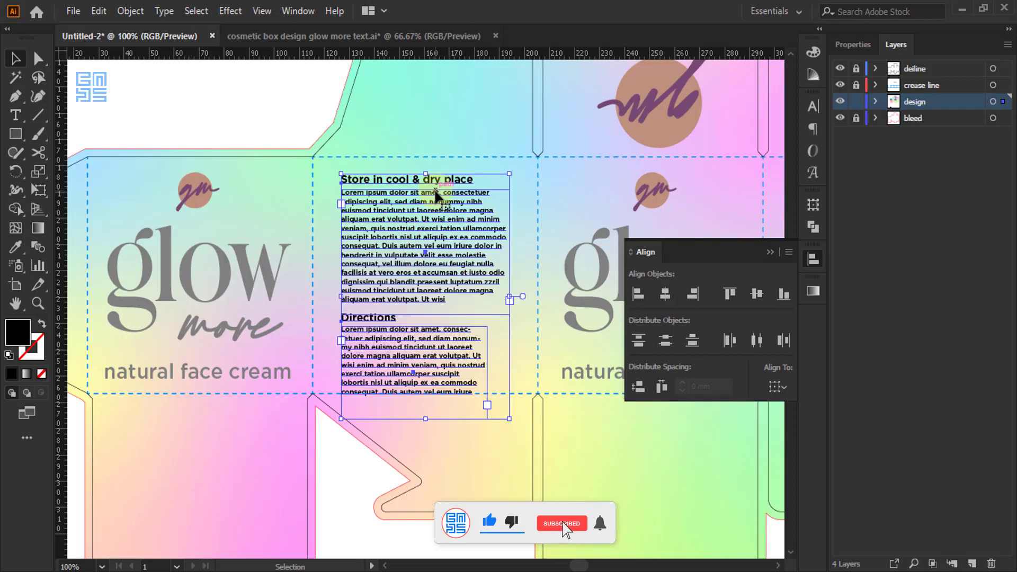
{"action": "left_click", "coordinate": [812, 50]}
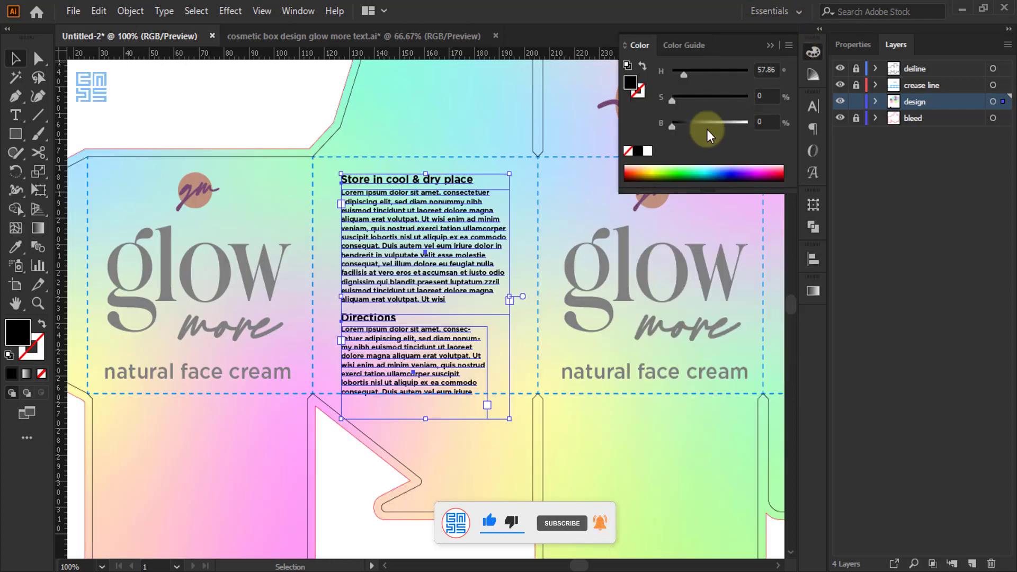
{"action": "left_click", "coordinate": [783, 137]}
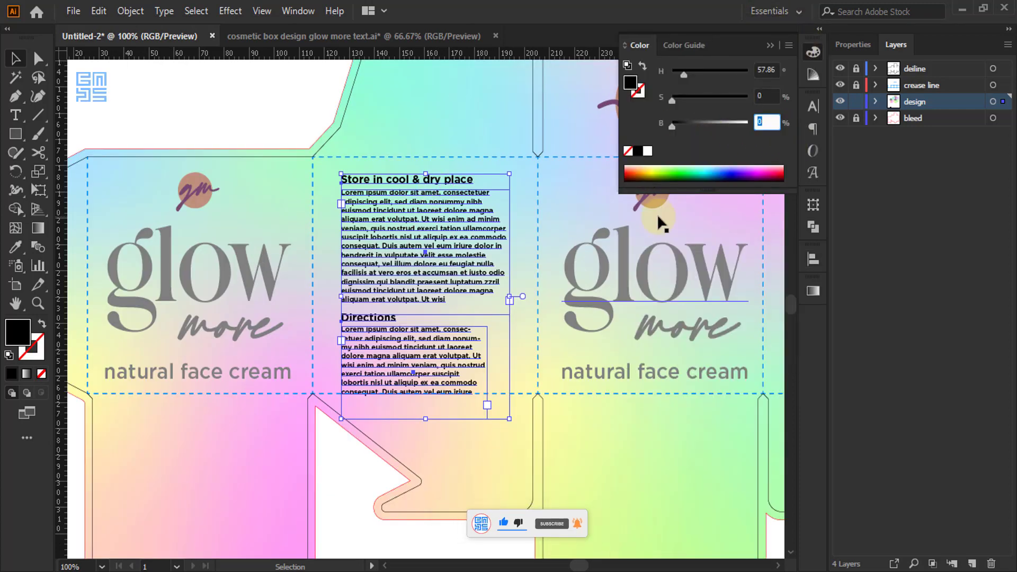
{"action": "type", "text": "50"}
{"action": "key", "text": "Return"}
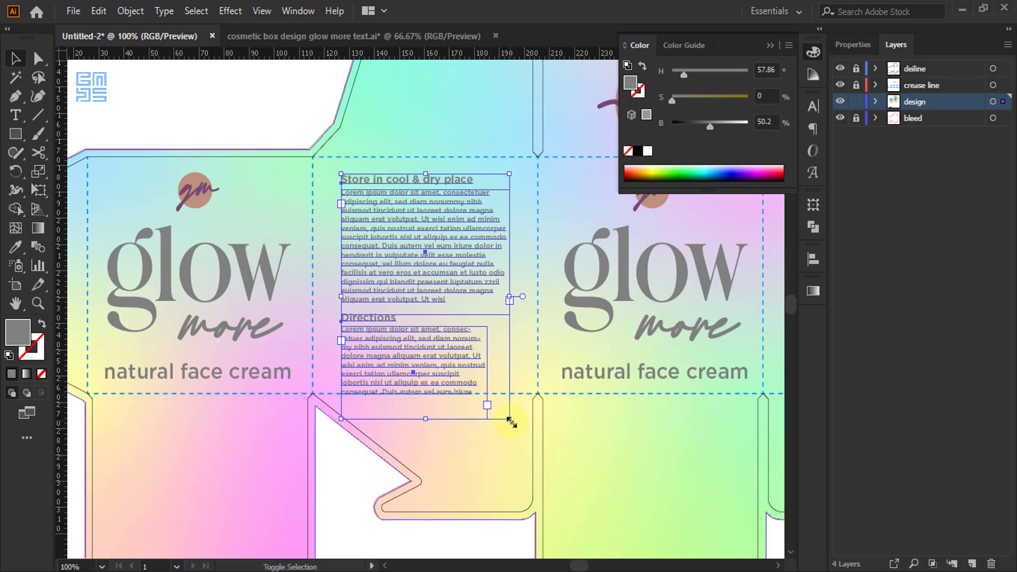
Scale the storage and directions text down to fit the side panel and shift it slightly to the right.
{"action": "left_click_drag", "start_coordinate": [509, 418], "coordinate": [493, 395]}
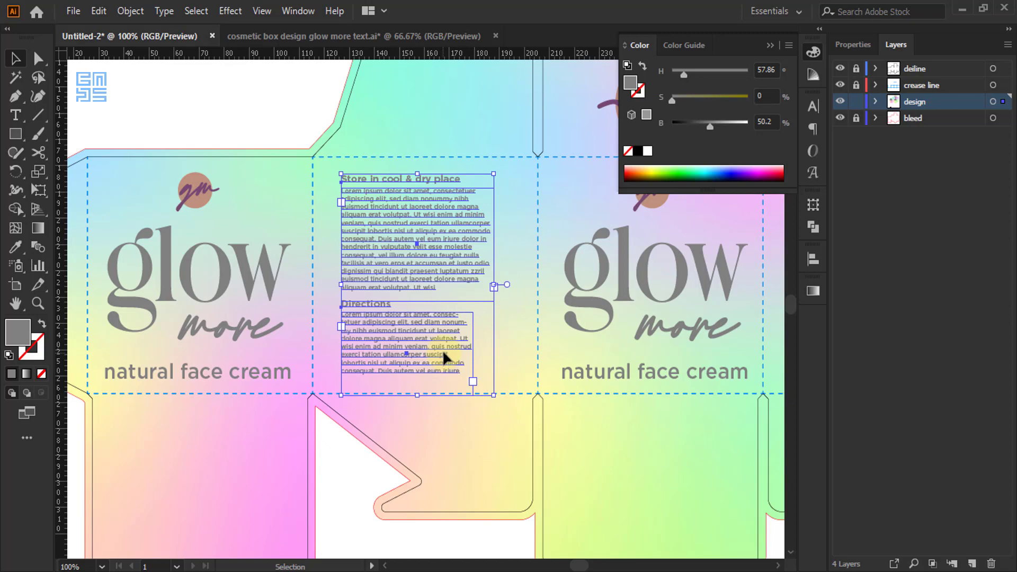
{"action": "left_click_drag", "start_coordinate": [442, 349], "coordinate": [452, 351]}
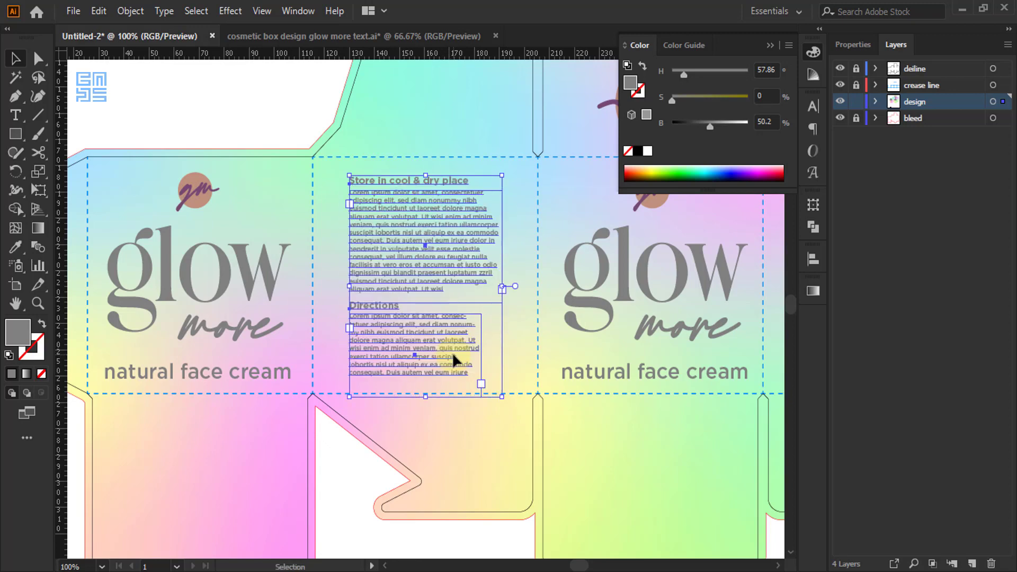
{"action": "left_click", "coordinate": [170, 94]}
Nudge the storage and directions text further right in small increments within the side panel.
{"action": "left_click", "coordinate": [440, 269]}
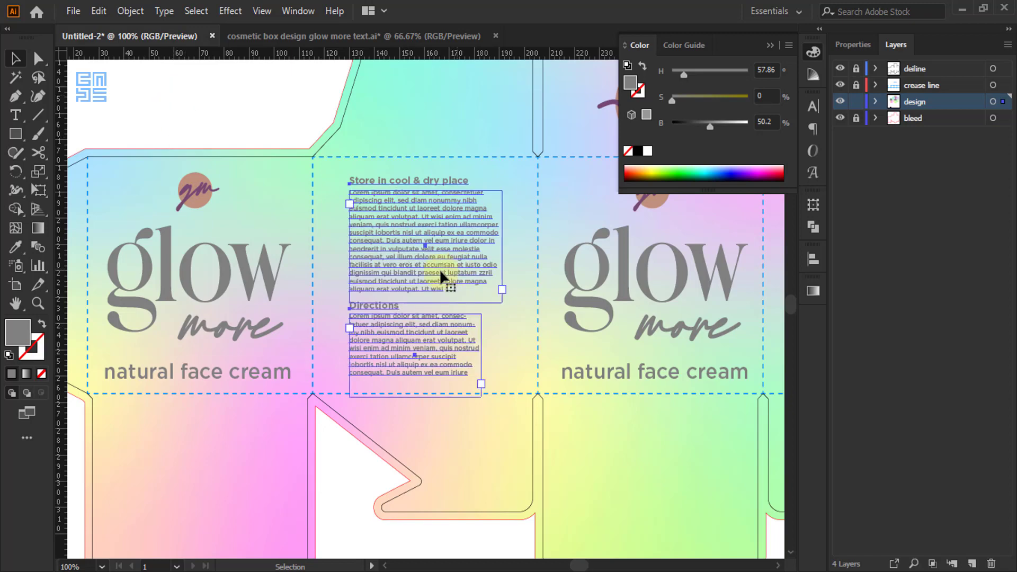
{"action": "key", "text": "Right"}
{"action": "key", "text": "Right"}
{"action": "key", "text": "Right"}
{"action": "key", "text": "Right"}
{"action": "key", "text": "Right"}
{"action": "key", "text": "Right"}
{"action": "key", "text": "Right"}
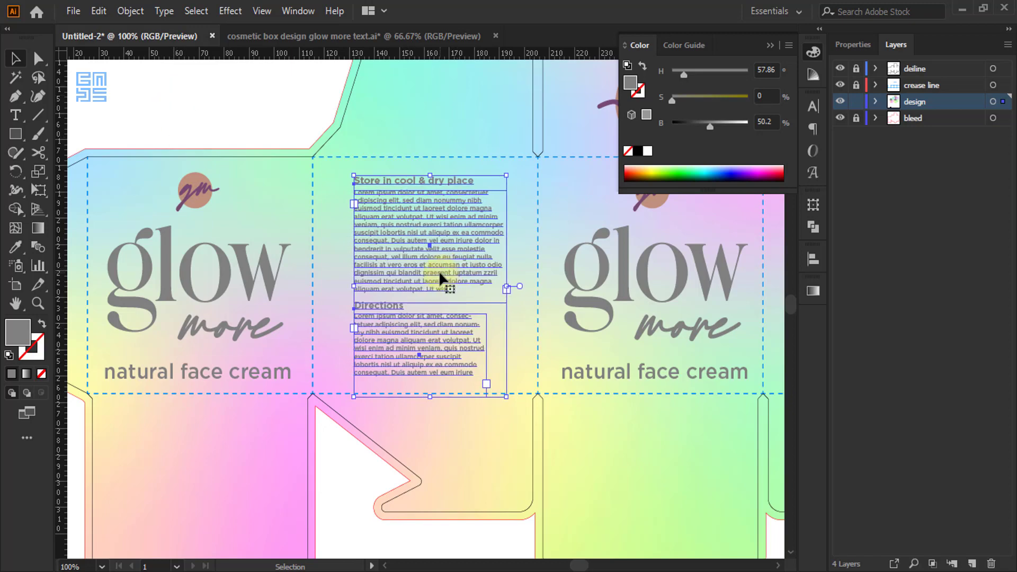
{"action": "left_click", "coordinate": [258, 122]}
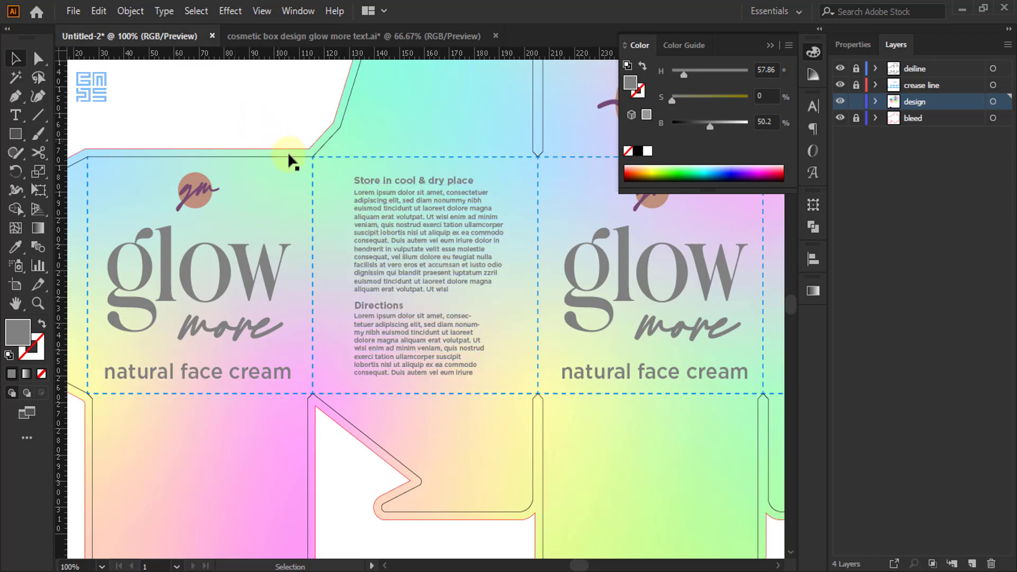
Move the address line up closer beneath the "for contact and feedback complaint" line and left-align the two lines.
{"action": "scroll", "coordinate": [288, 152], "scroll_direction": "down", "scroll_amount": 1}
{"action": "scroll", "coordinate": [372, 298], "scroll_direction": "down", "scroll_amount": 1}
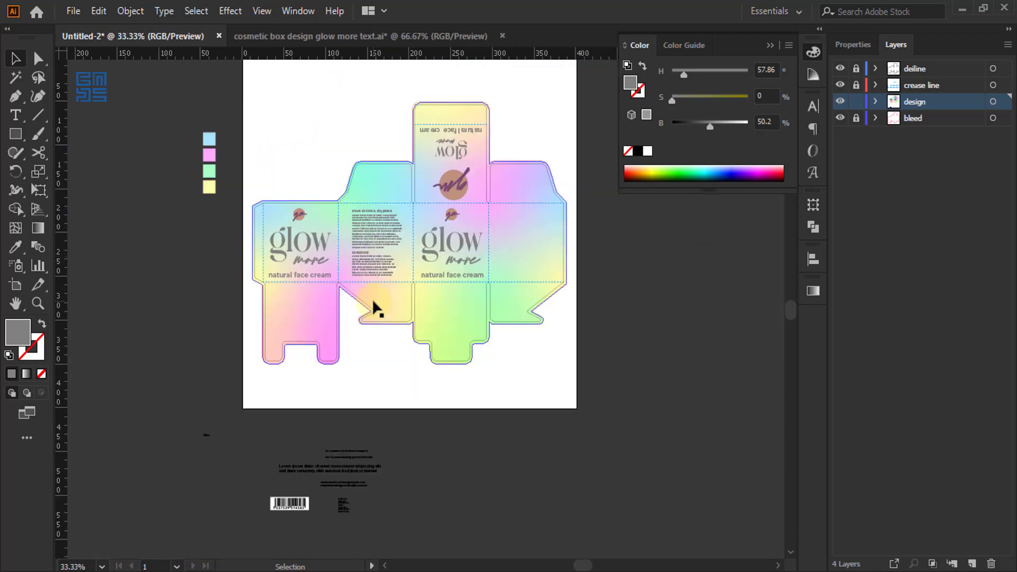
{"action": "scroll", "coordinate": [328, 494], "scroll_direction": "up", "scroll_amount": 2}
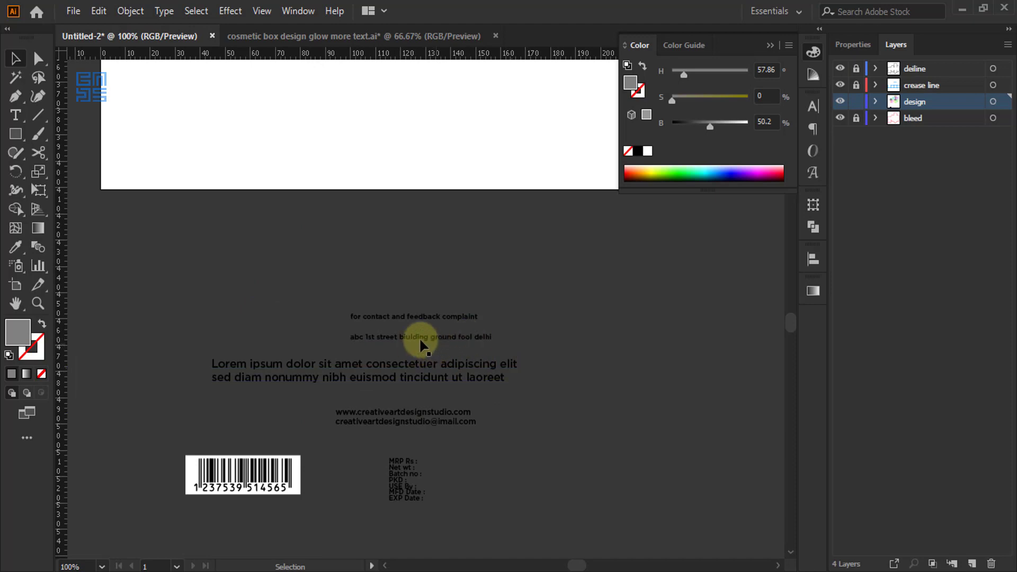
{"action": "scroll", "coordinate": [411, 345], "scroll_direction": "up", "scroll_amount": 1}
{"action": "left_click_drag", "start_coordinate": [418, 331], "coordinate": [416, 309]}
{"action": "left_click_drag", "start_coordinate": [255, 241], "coordinate": [434, 324]}
{"action": "left_click", "coordinate": [812, 226]}
{"action": "left_click", "coordinate": [812, 259]}
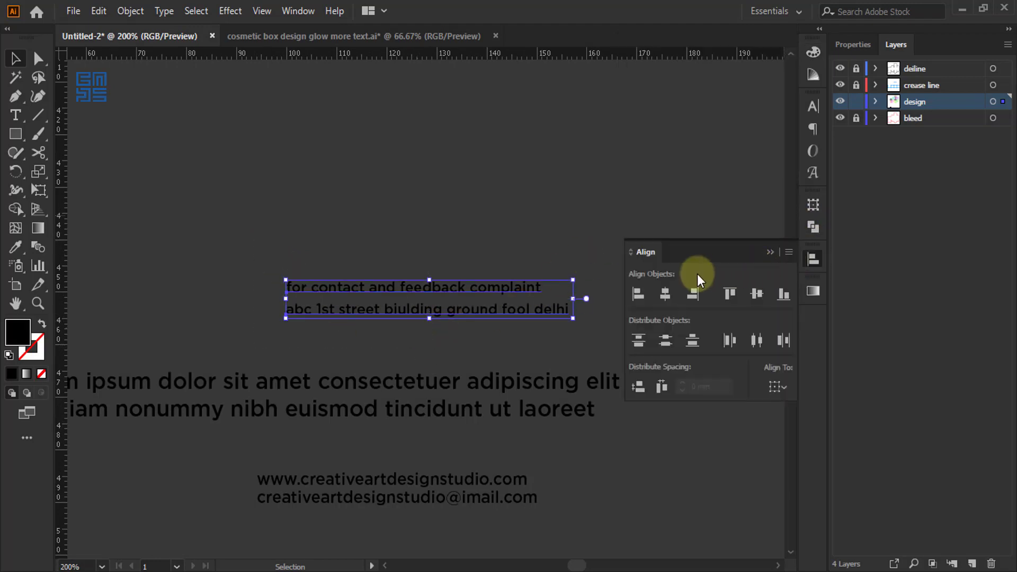
{"action": "left_click", "coordinate": [639, 293]}
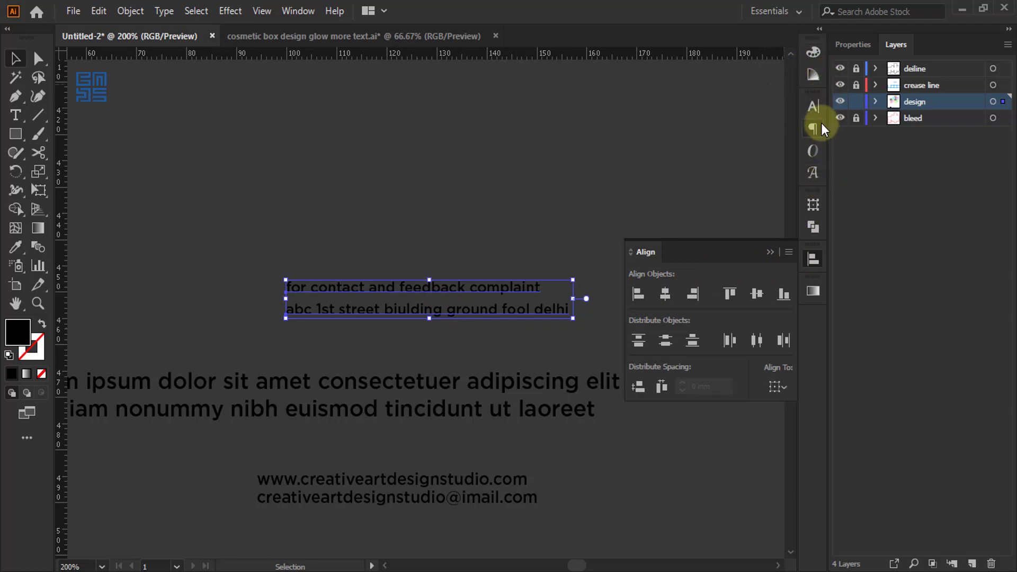
Set the font style of the contact and address lines to Bold.
{"action": "left_click", "coordinate": [815, 106]}
{"action": "left_click", "coordinate": [785, 144]}
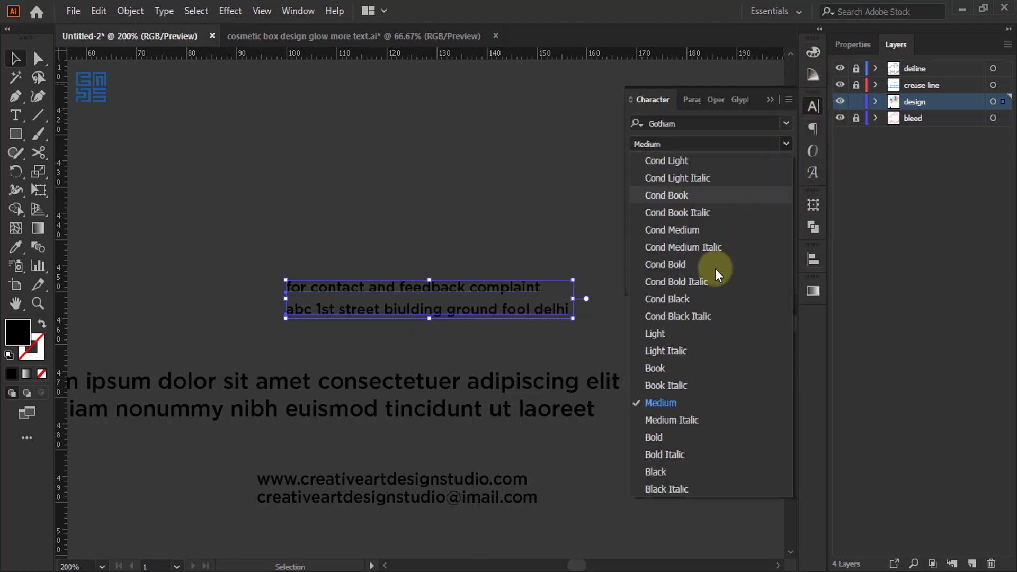
{"action": "left_click", "coordinate": [711, 438]}
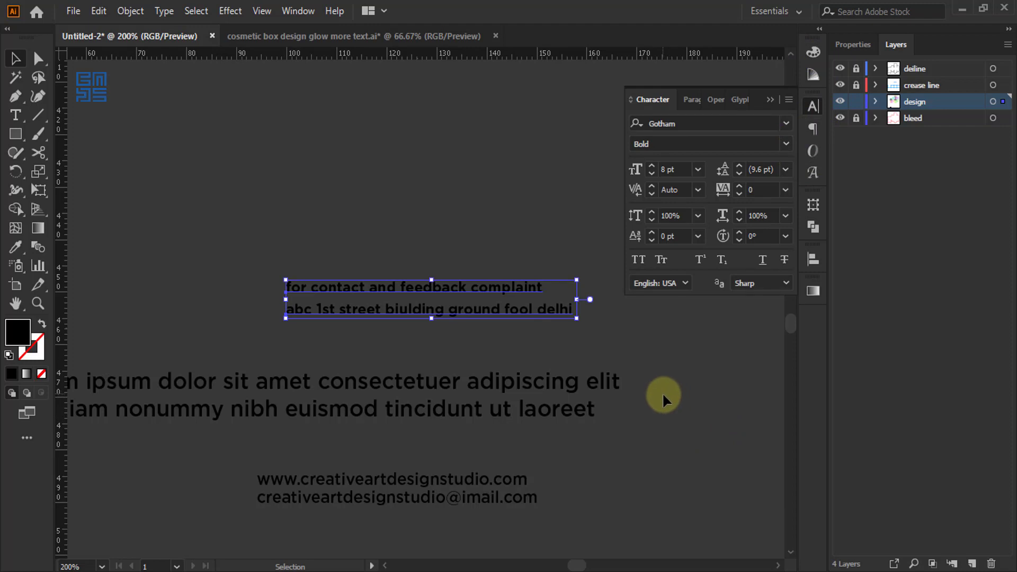
Set the font style of the two-line Lorem ipsum text to Cond Bold.
{"action": "scroll", "coordinate": [409, 216], "scroll_direction": "down", "scroll_amount": 1}
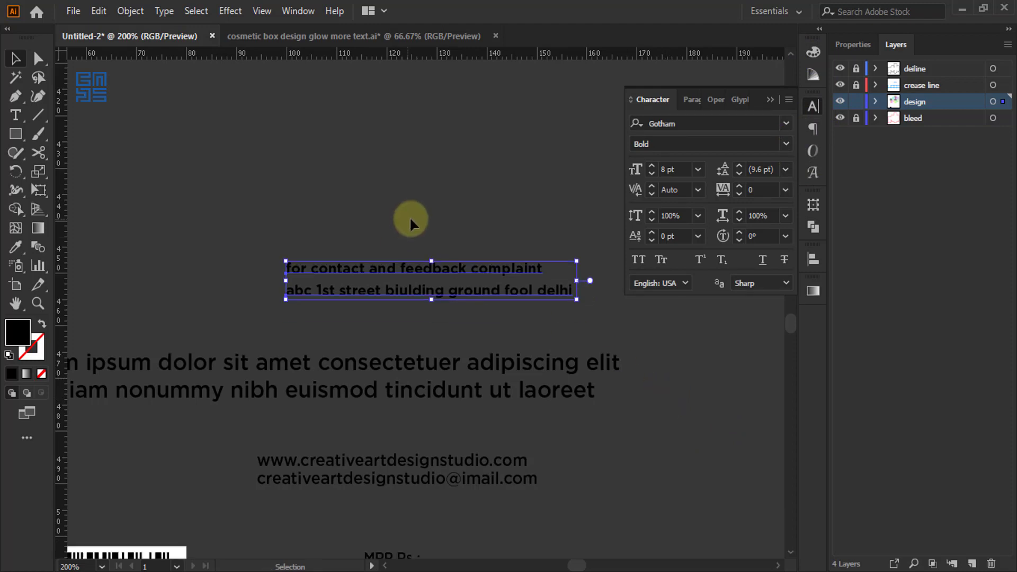
{"action": "scroll", "coordinate": [439, 237], "scroll_direction": "down", "scroll_amount": 1}
{"action": "left_click_drag", "start_coordinate": [408, 335], "coordinate": [466, 331]}
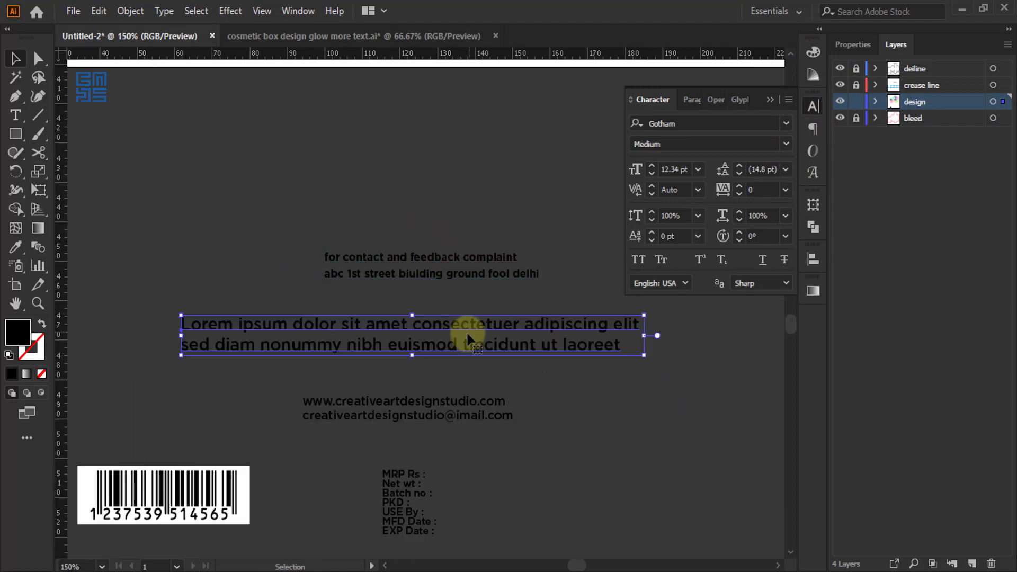
{"action": "left_click", "coordinate": [786, 145]}
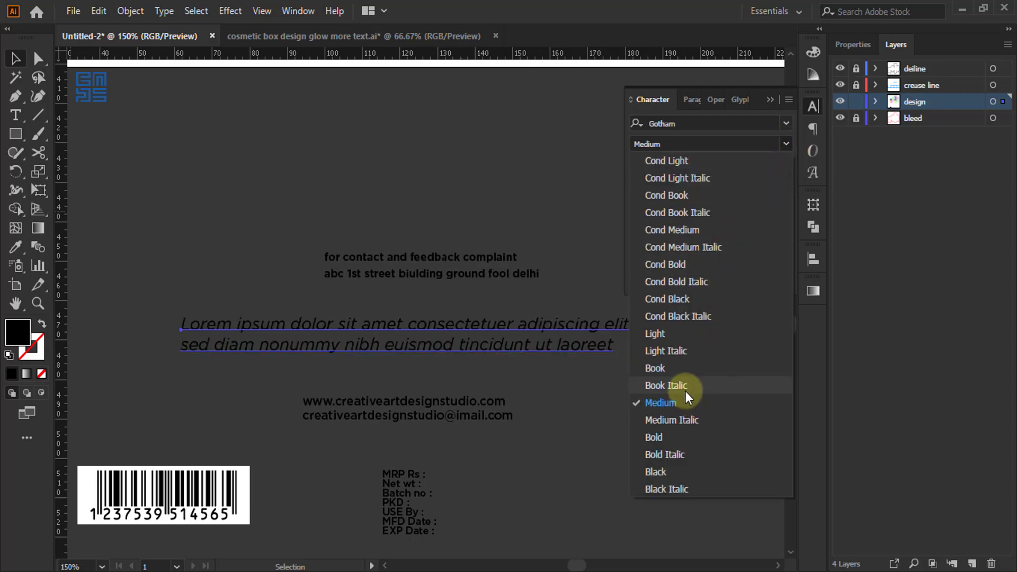
{"action": "left_click", "coordinate": [679, 266]}
{"action": "left_click", "coordinate": [321, 339]}
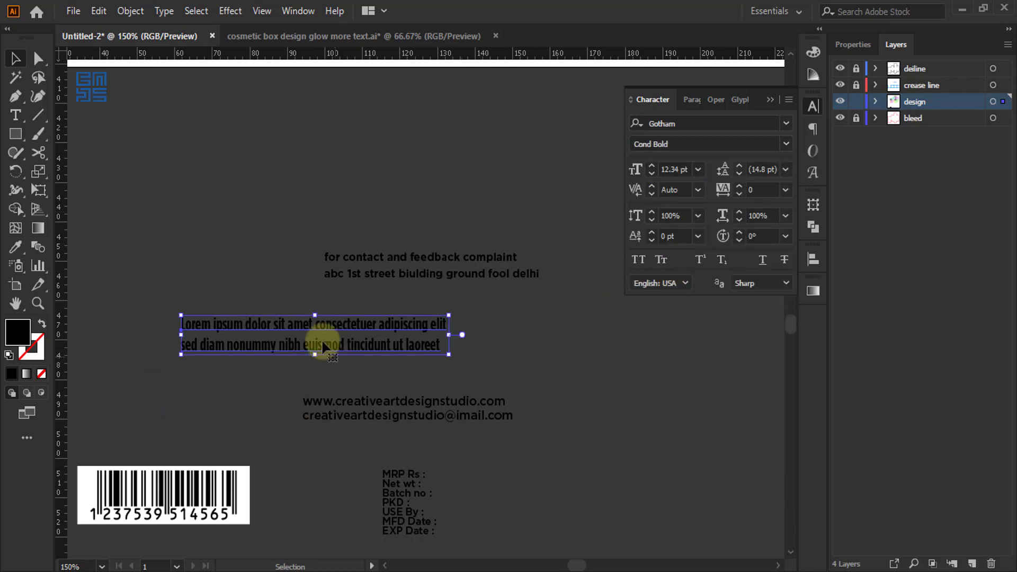
Stack the Lorem ipsum text and the website and e-mail lines beneath the contact lines, and align the blocks to their horizontal center.
{"action": "left_click_drag", "start_coordinate": [354, 325], "coordinate": [446, 303]}
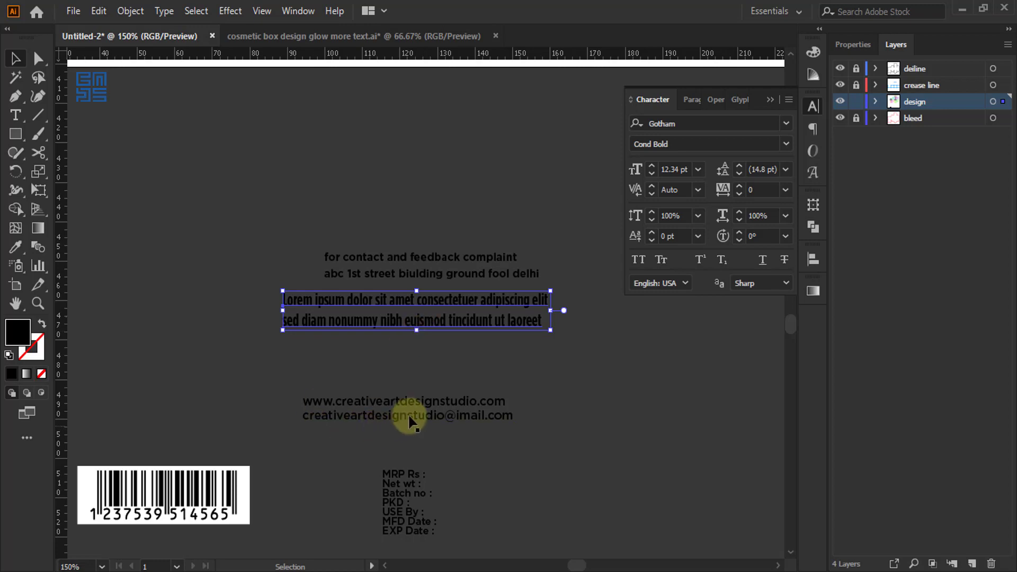
{"action": "left_click_drag", "start_coordinate": [306, 365], "coordinate": [433, 349]}
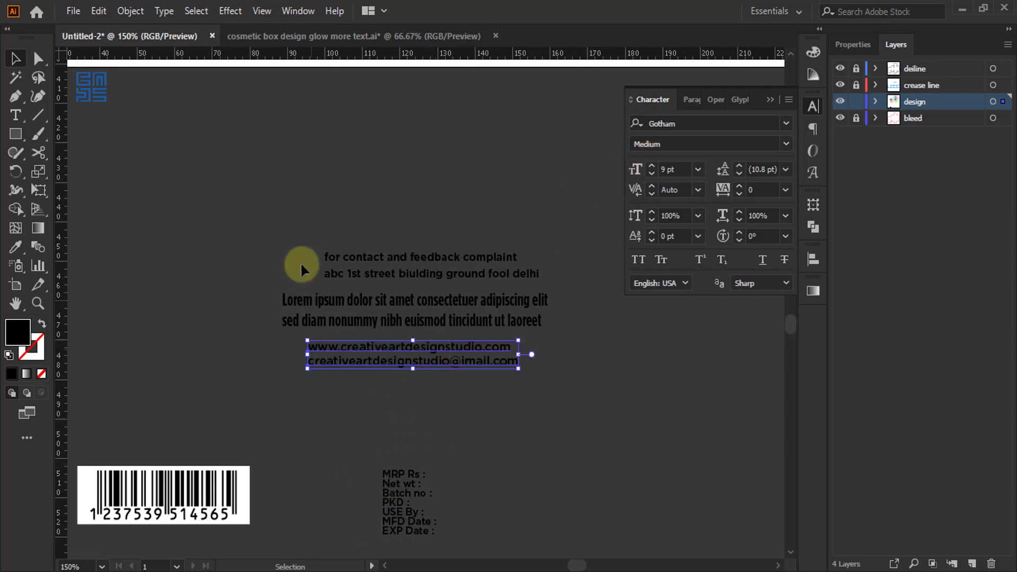
{"action": "left_click_drag", "start_coordinate": [255, 217], "coordinate": [498, 387]}
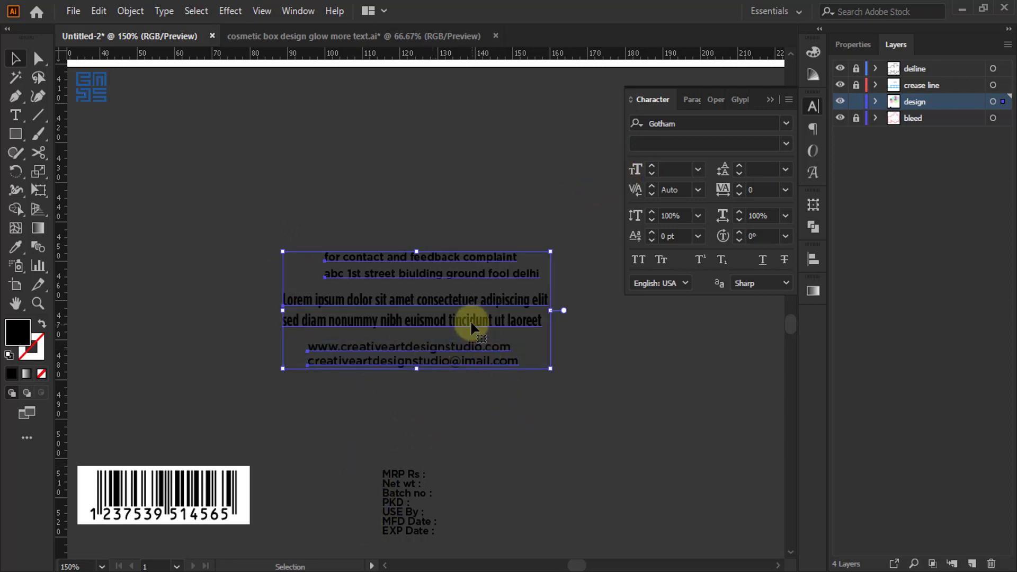
{"action": "left_click", "coordinate": [819, 257]}
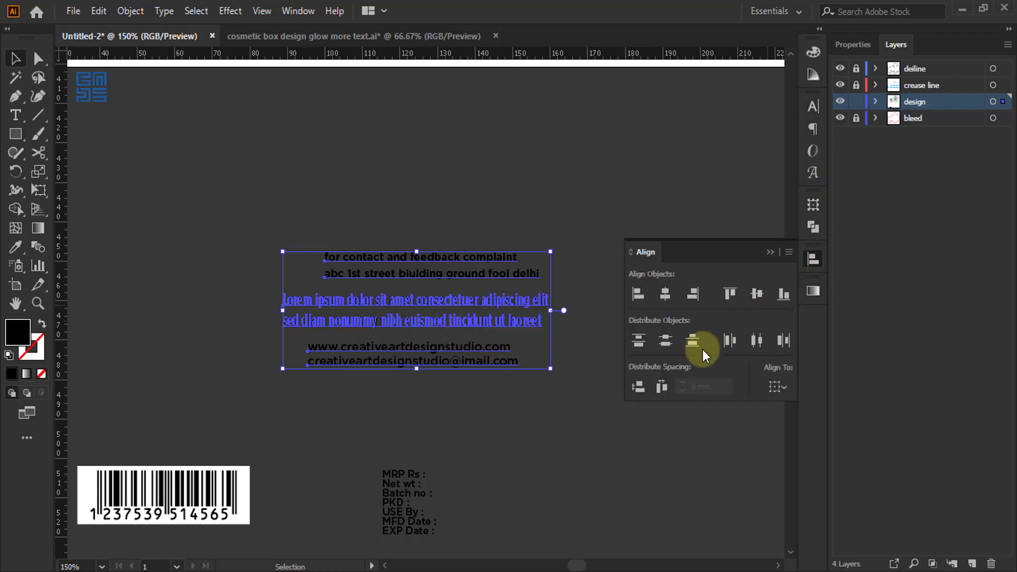
{"action": "left_click", "coordinate": [667, 294]}
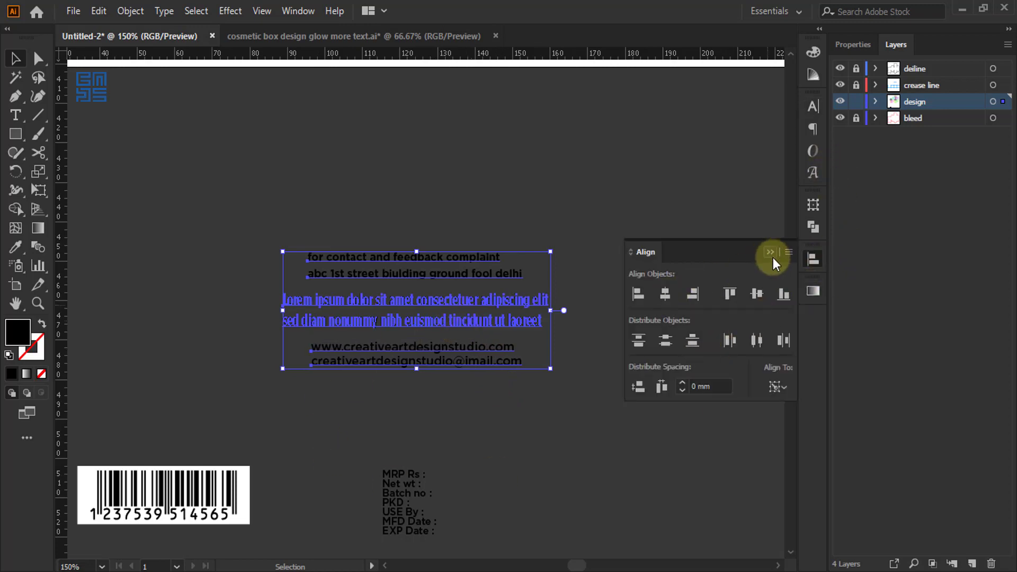
{"action": "left_click", "coordinate": [773, 257]}
{"action": "left_click", "coordinate": [420, 268]}
{"action": "key", "text": "ctrl+="}
{"action": "key", "text": "ctrl+="}
{"action": "key", "text": "ctrl+="}
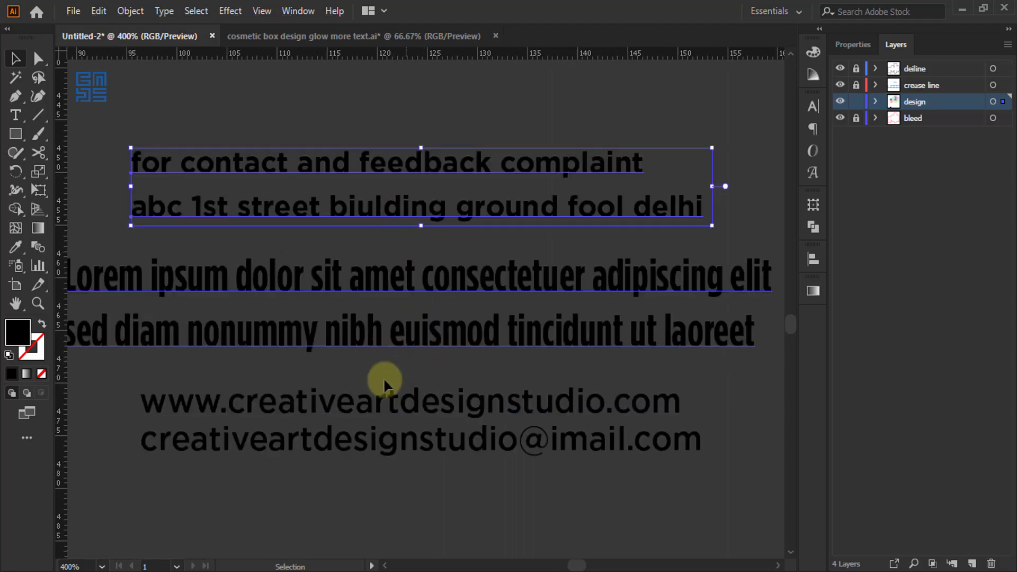
{"action": "scroll", "coordinate": [434, 358], "scroll_direction": "down", "scroll_amount": 2}
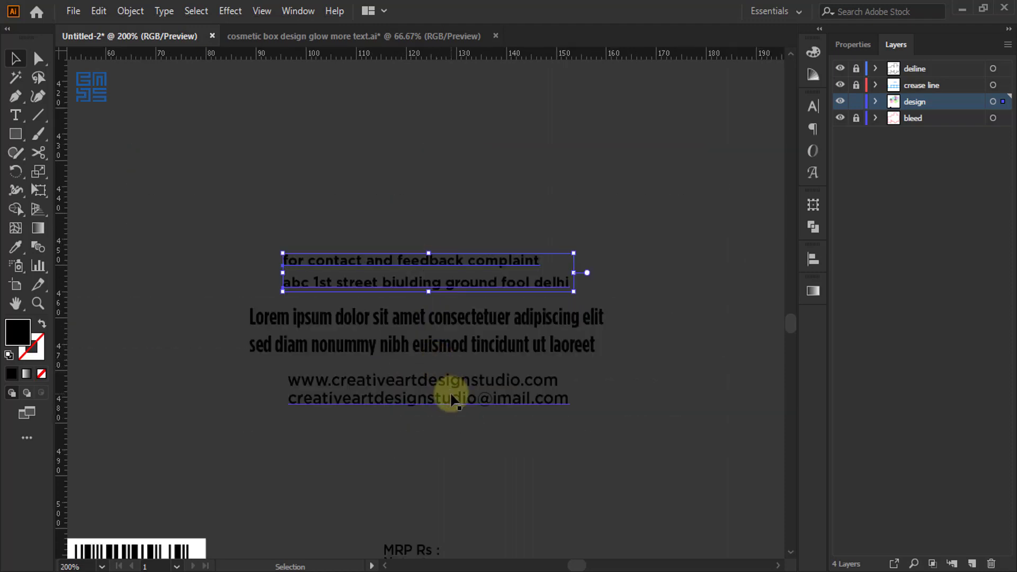
Move the contact, Lorem ipsum and website text blocks together onto the blank side panel beside the front and enlarge them slightly.
{"action": "left_click_drag", "start_coordinate": [272, 199], "coordinate": [493, 448]}
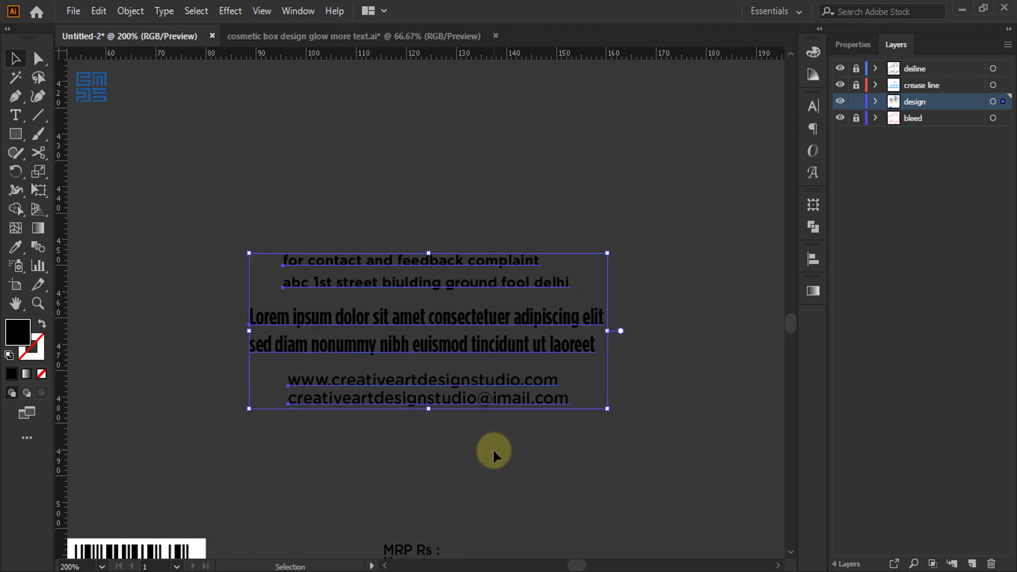
{"action": "scroll", "coordinate": [478, 446], "scroll_direction": "down", "scroll_amount": 2}
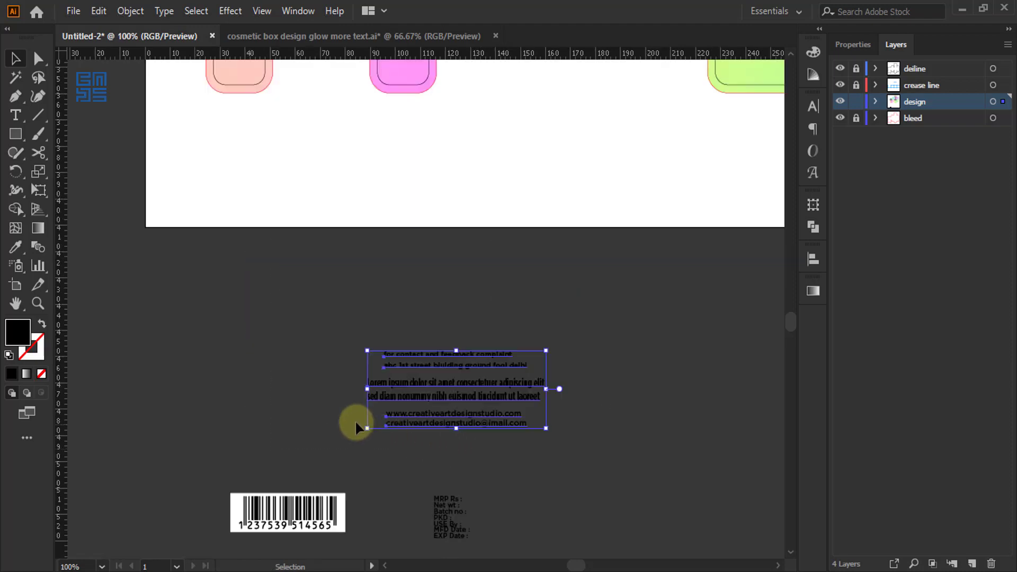
{"action": "scroll", "coordinate": [355, 420], "scroll_direction": "down", "scroll_amount": 2}
{"action": "left_click_drag", "start_coordinate": [422, 405], "coordinate": [655, 111]}
{"action": "left_click_drag", "start_coordinate": [644, 204], "coordinate": [564, 169]}
{"action": "scroll", "coordinate": [463, 329], "scroll_direction": "up", "scroll_amount": 3}
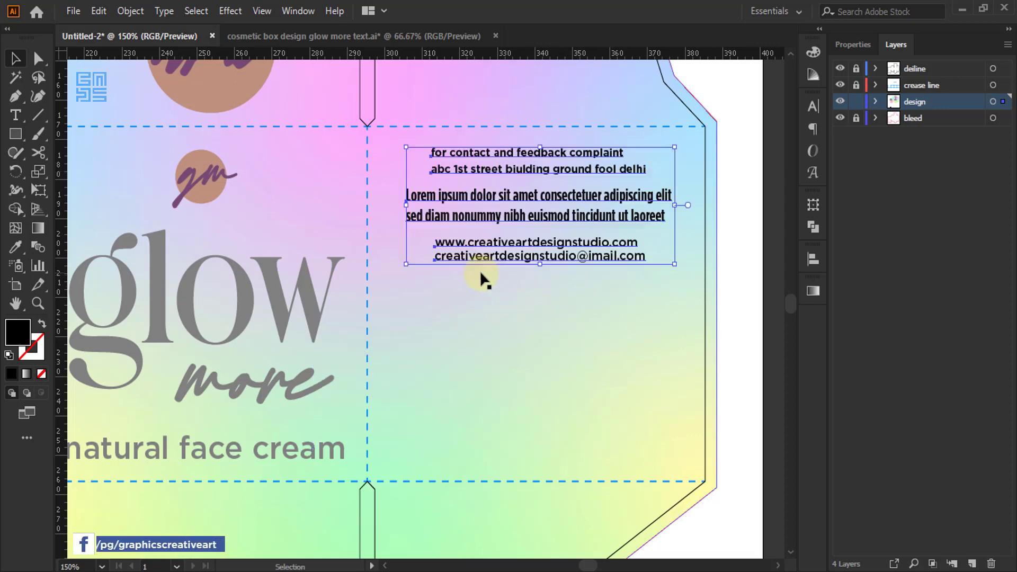
{"action": "left_click_drag", "start_coordinate": [404, 265], "coordinate": [387, 278]}
{"action": "left_click_drag", "start_coordinate": [675, 274], "coordinate": [683, 276]}
Set the fill of the side panel text to gray with a brightness of 50%.
{"action": "left_click", "coordinate": [811, 53]}
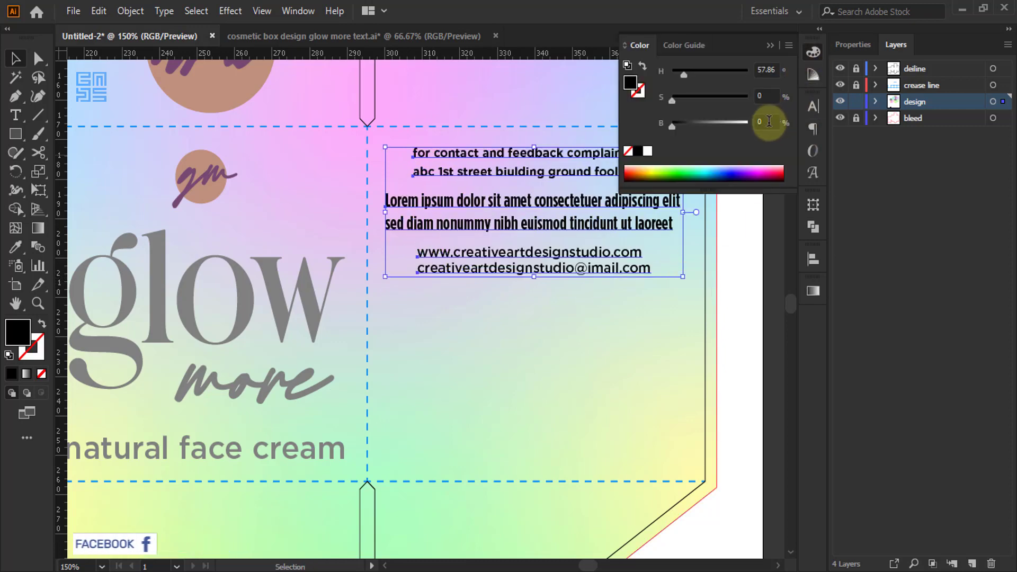
{"action": "type", "text": "50"}
{"action": "key", "text": "Return"}
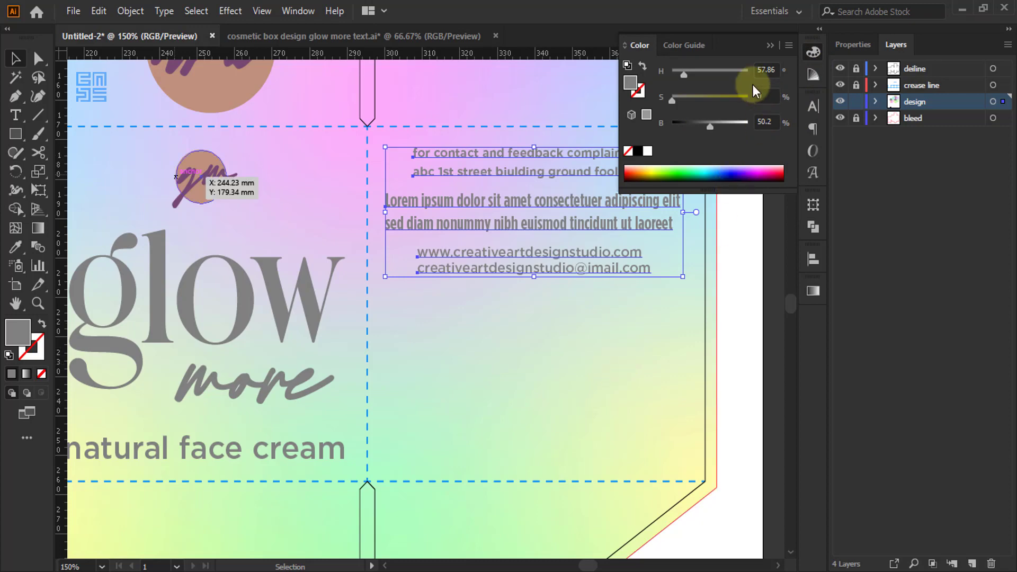
{"action": "left_click", "coordinate": [771, 48]}
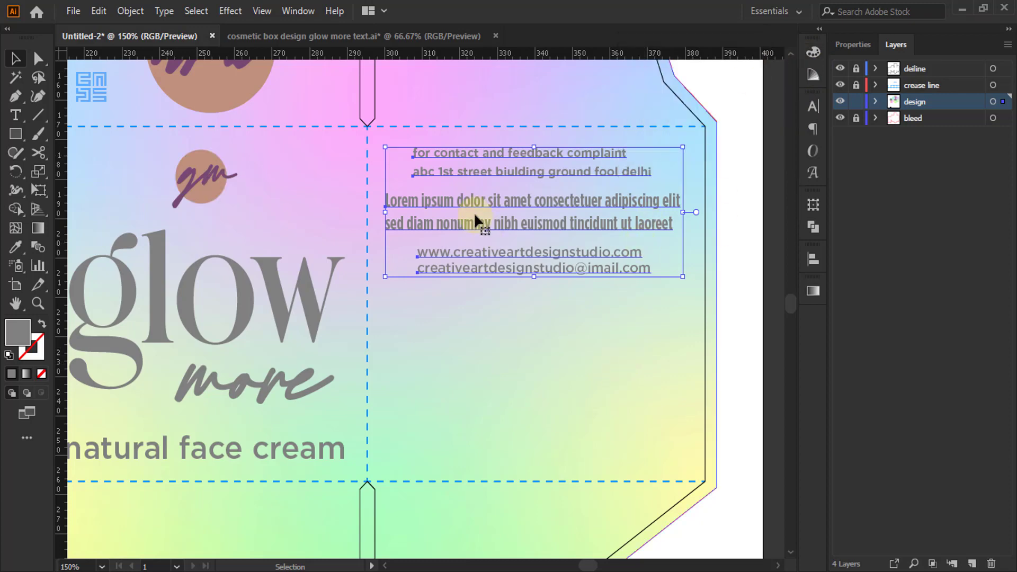
{"action": "scroll", "coordinate": [469, 203], "scroll_direction": "down", "scroll_amount": 1}
{"action": "left_click", "coordinate": [685, 221]}
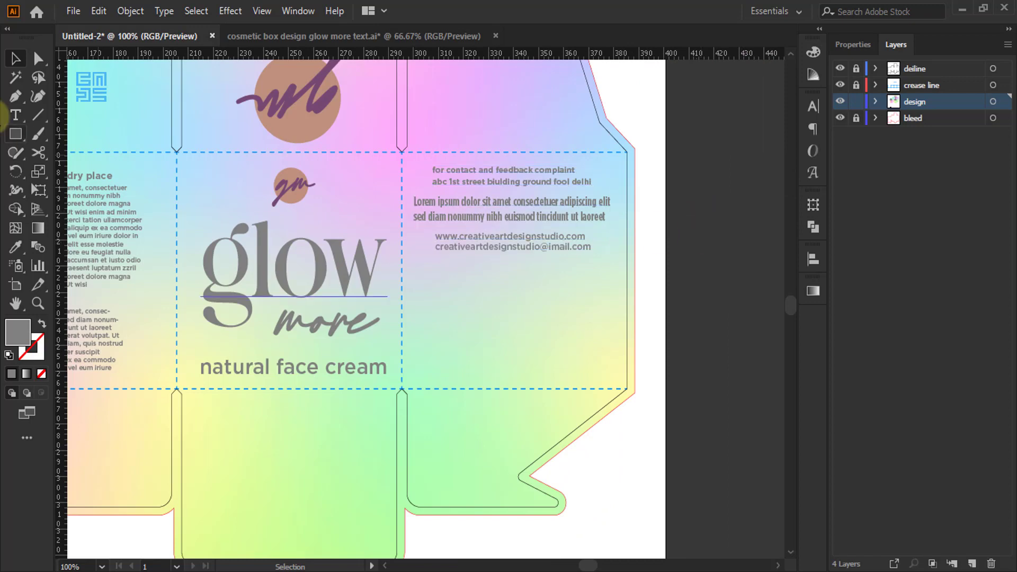
Draw a rectangle outside the artboard beside the box layout and set its width and height to 90 mm.
{"action": "left_click", "coordinate": [15, 133]}
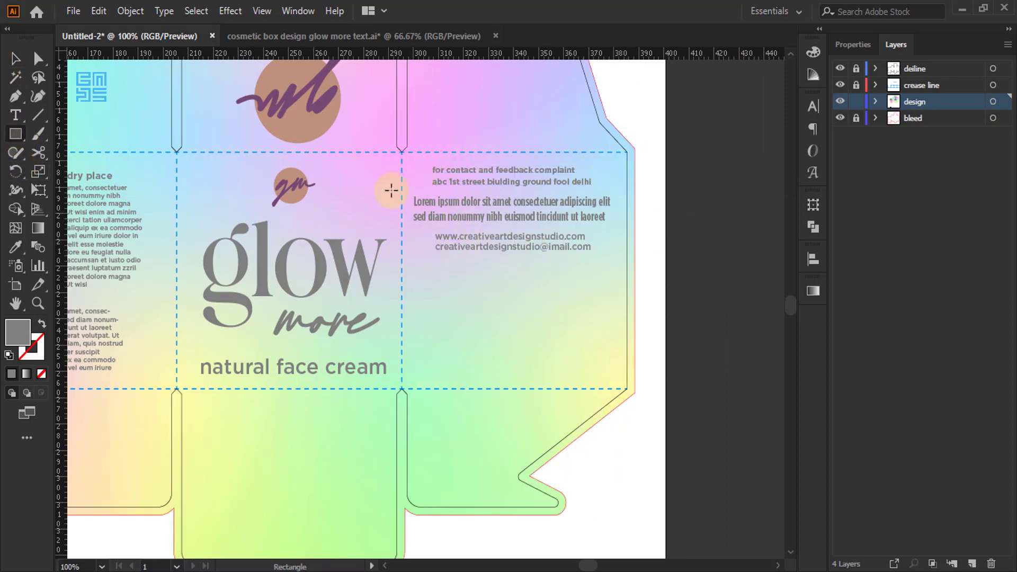
{"action": "scroll", "coordinate": [279, 227], "scroll_direction": "down", "scroll_amount": 1}
{"action": "left_click_drag", "start_coordinate": [570, 170], "coordinate": [643, 325]}
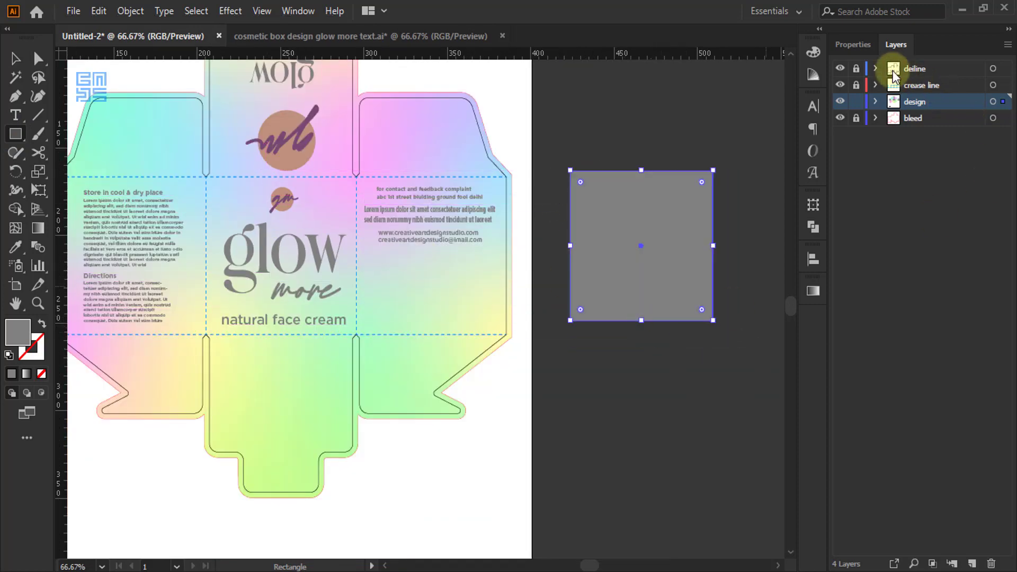
{"action": "left_click", "coordinate": [851, 45]}
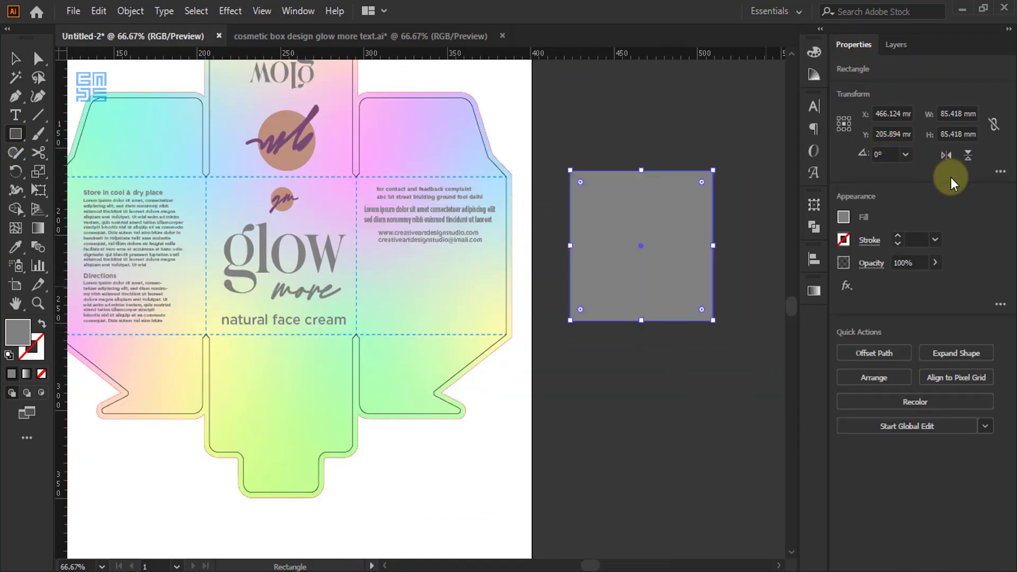
{"action": "left_click", "coordinate": [962, 114]}
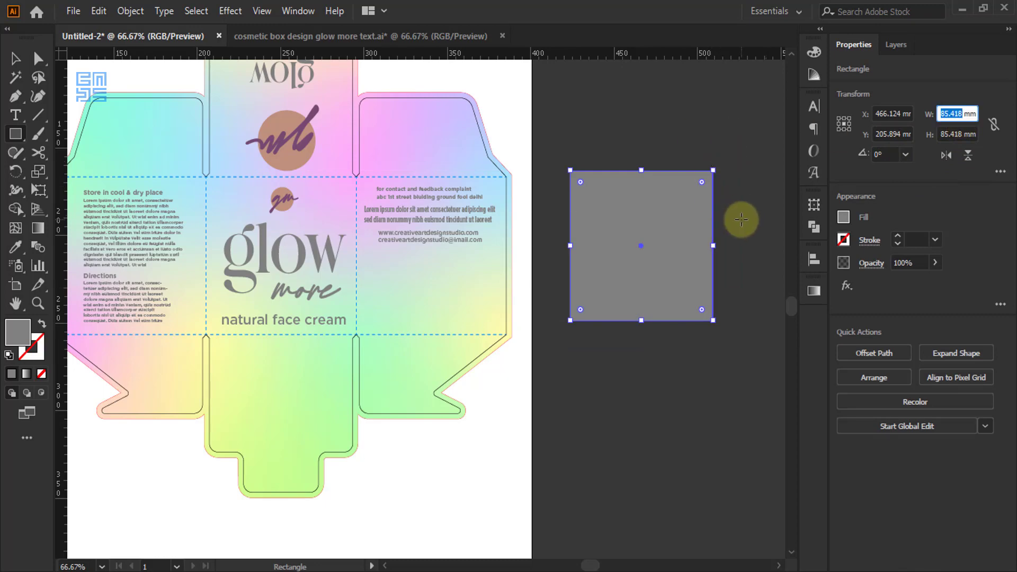
{"action": "type", "text": "50"}
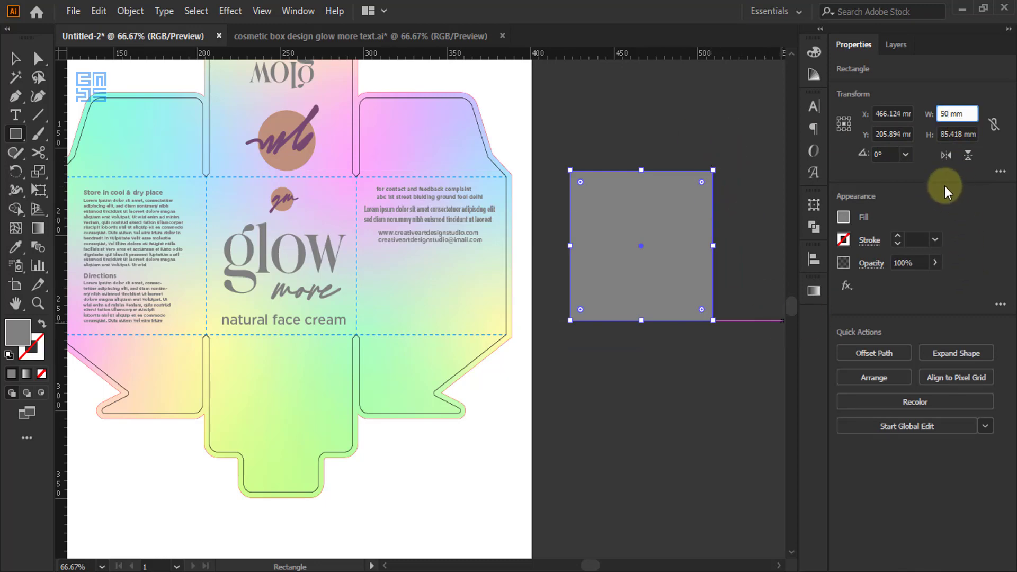
{"action": "key", "text": "BackSpace"}
{"action": "key", "text": "BackSpace"}
{"action": "type", "text": "90"}
{"action": "key", "text": "Tab"}
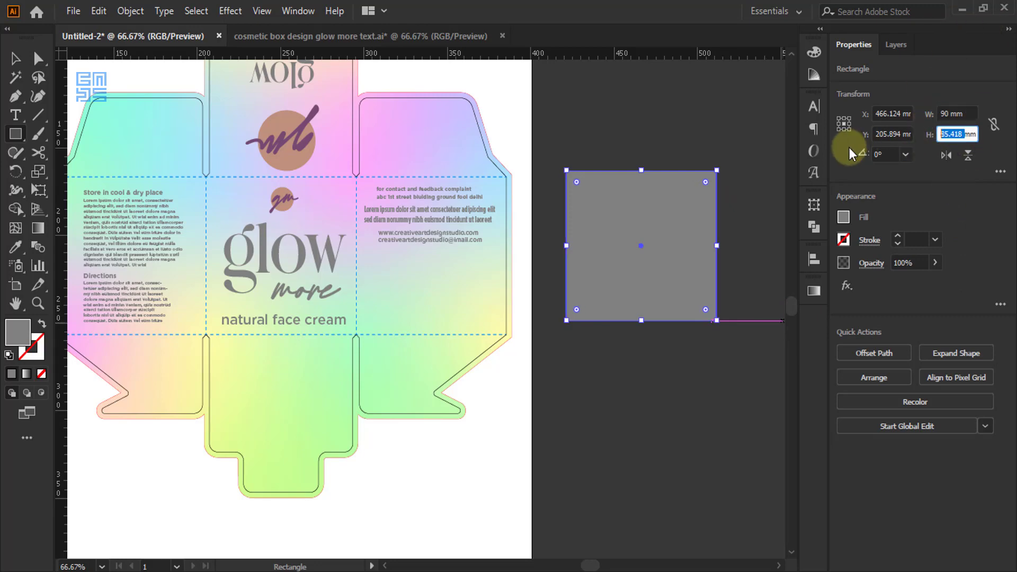
{"action": "type", "text": "90"}
{"action": "key", "text": "Tab"}
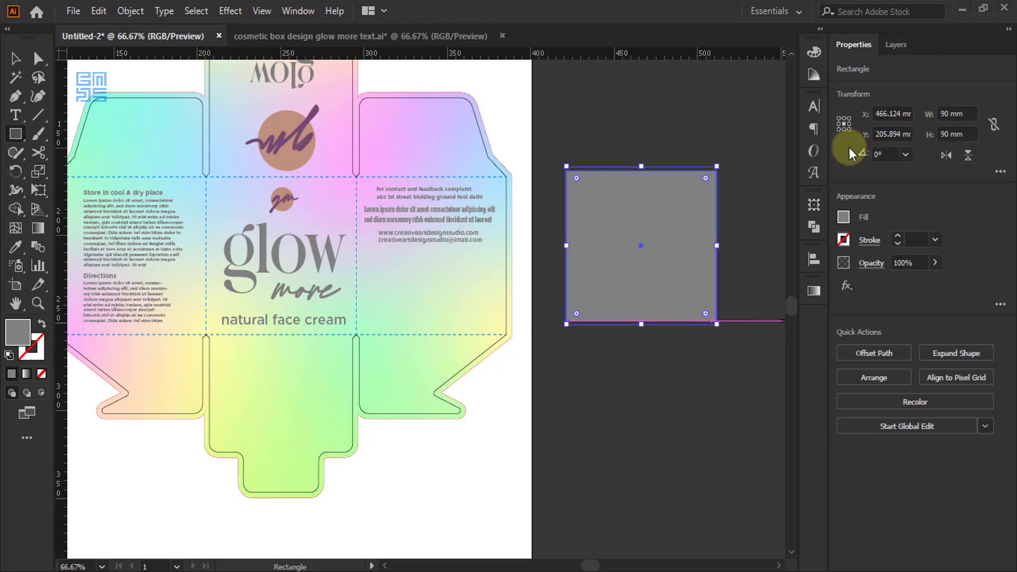
Fill the square with pale yellow at about 57° hue, 26% saturation and 100% brightness.
{"action": "left_click", "coordinate": [821, 48]}
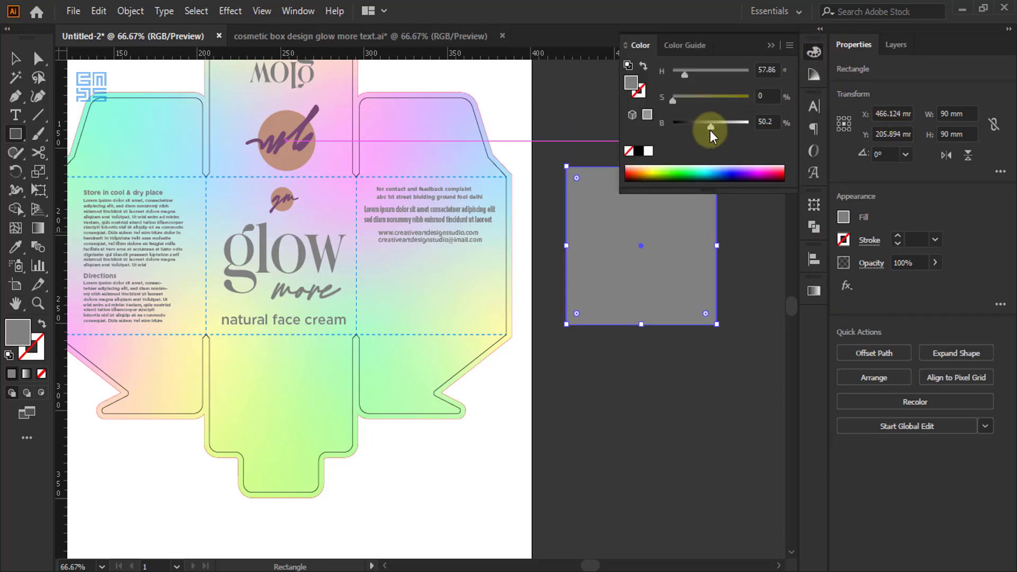
{"action": "left_click_drag", "start_coordinate": [707, 101], "coordinate": [768, 95]}
{"action": "left_click", "coordinate": [14, 59]}
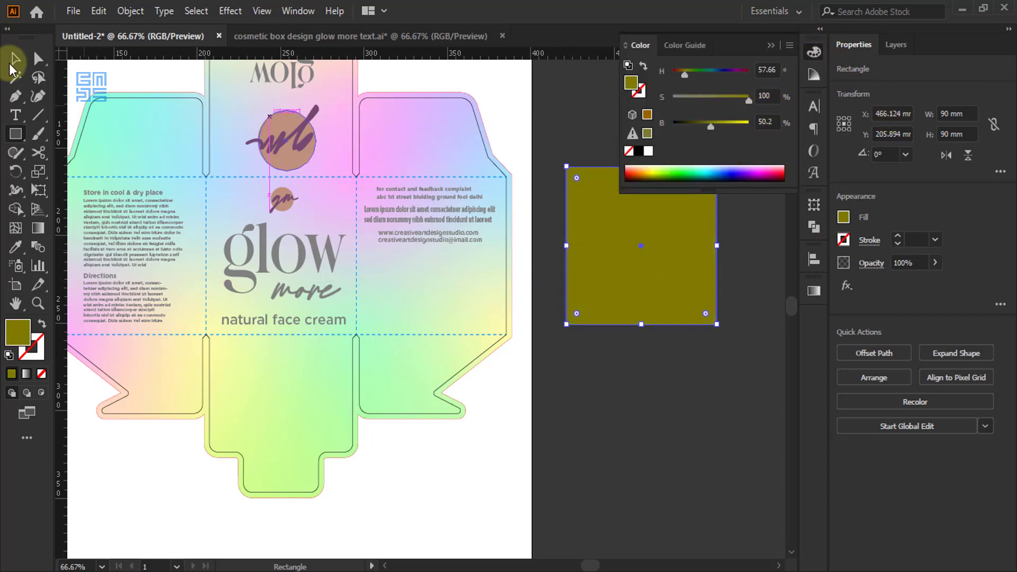
{"action": "left_click", "coordinate": [754, 98]}
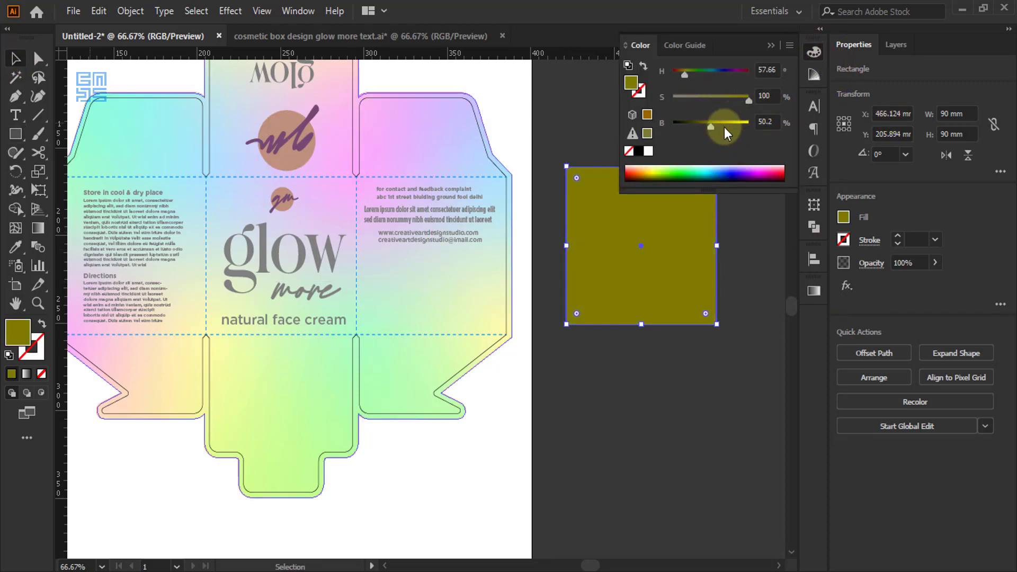
{"action": "left_click_drag", "start_coordinate": [725, 131], "coordinate": [692, 98]}
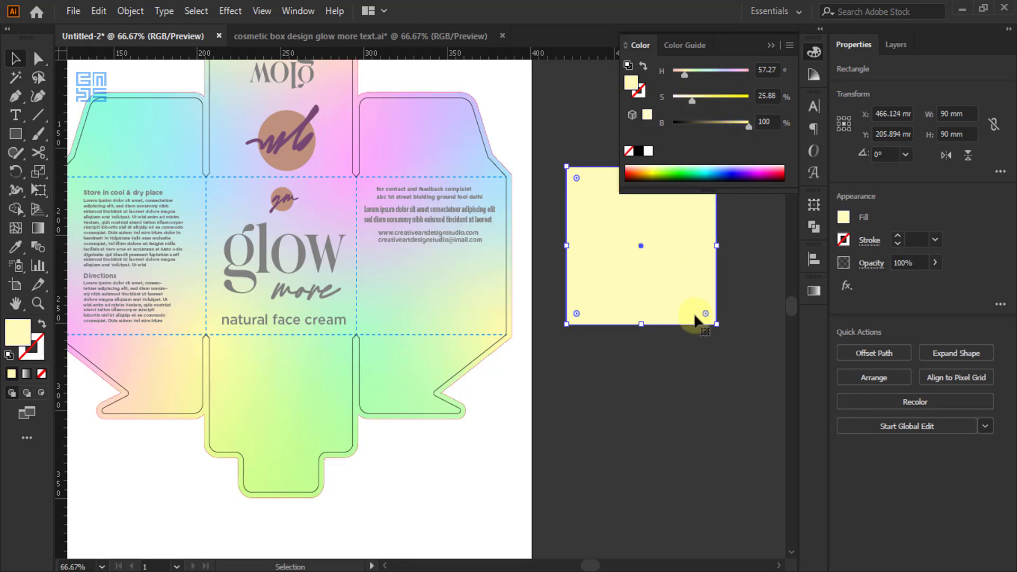
{"action": "left_click", "coordinate": [774, 48]}
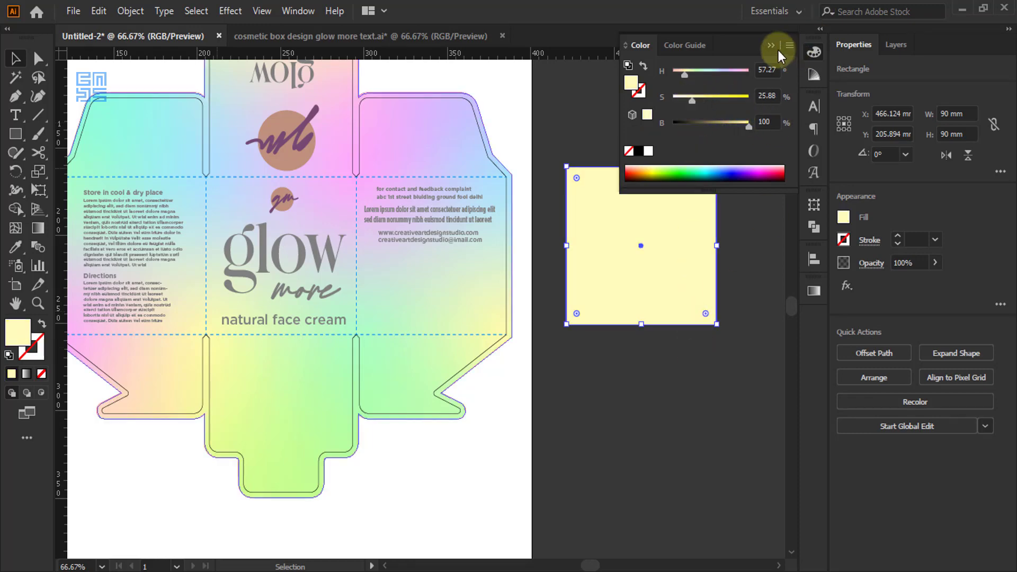
Move the pale yellow square onto the side panel holding the contact text, aligned to the crease lines.
{"action": "left_click", "coordinate": [725, 397]}
{"action": "left_click", "coordinate": [567, 141]}
{"action": "left_click_drag", "start_coordinate": [663, 218], "coordinate": [455, 229]}
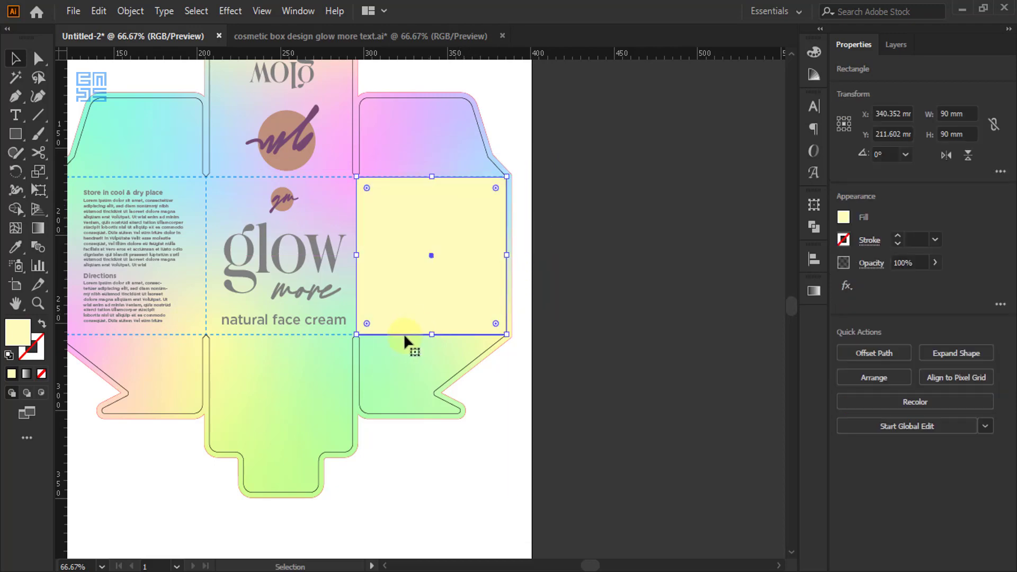
{"action": "scroll", "coordinate": [401, 330], "scroll_direction": "up", "scroll_amount": 3}
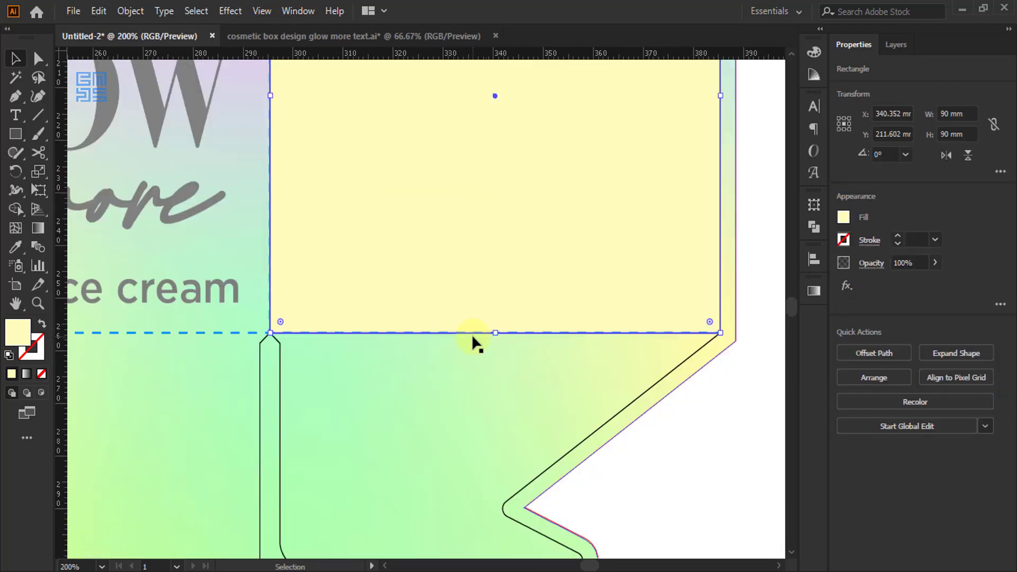
Send the pale yellow square behind the contact text on the side panel.
{"action": "key", "text": "a"}
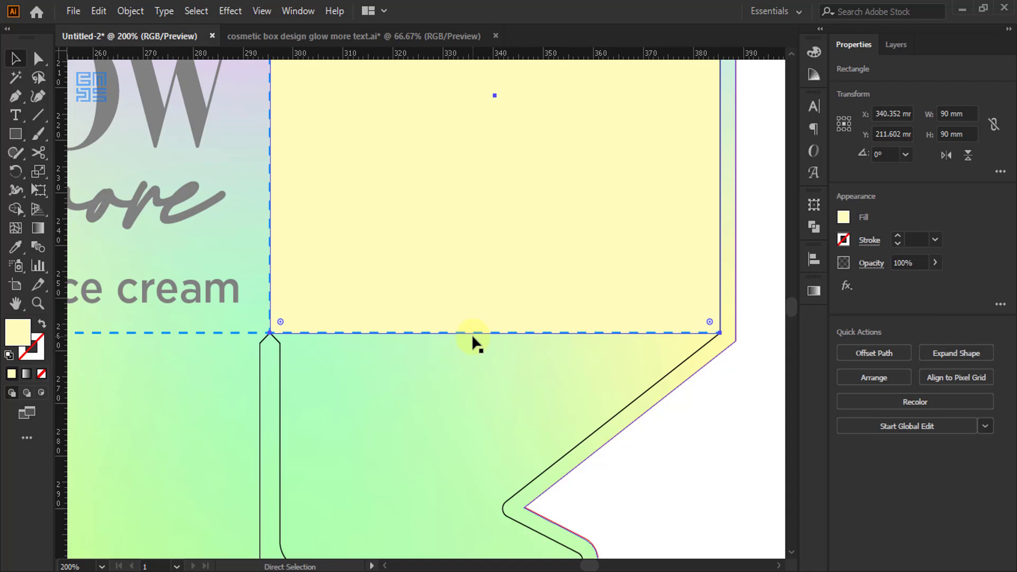
{"action": "key", "text": "v"}
{"action": "scroll", "coordinate": [422, 296], "scroll_direction": "down", "scroll_amount": 3}
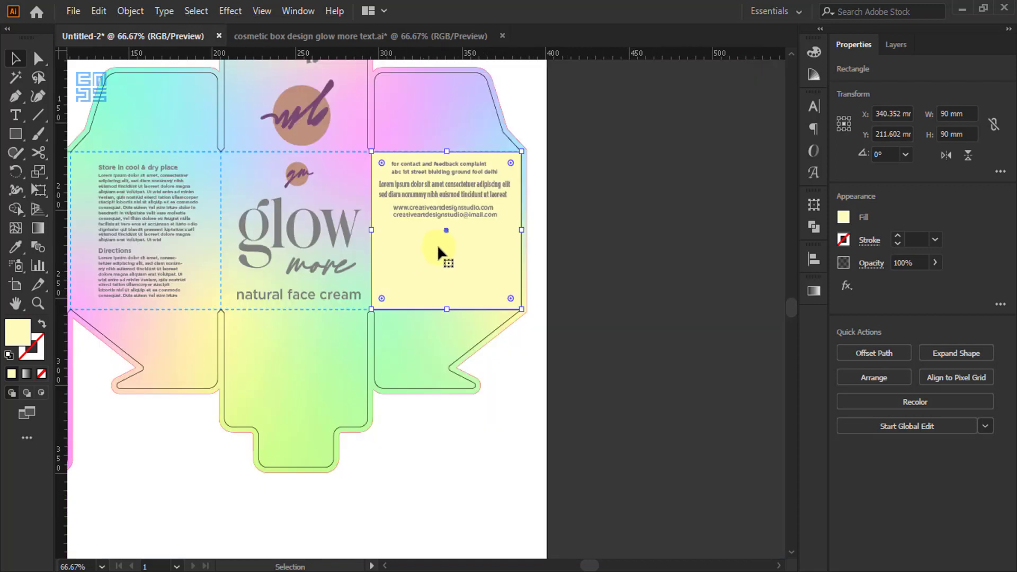
{"action": "scroll", "coordinate": [411, 198], "scroll_direction": "up", "scroll_amount": 2}
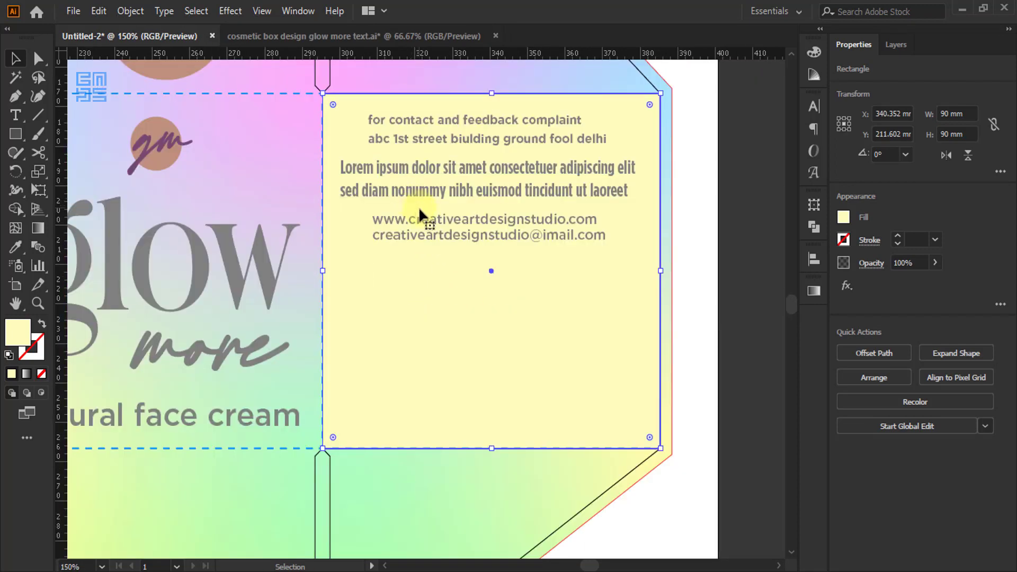
Center the contact text block horizontally with the pale yellow square on the side panel.
{"action": "scroll", "coordinate": [442, 109], "scroll_direction": "up", "scroll_amount": 1}
{"action": "left_click", "coordinate": [458, 130], "text": "shift"}
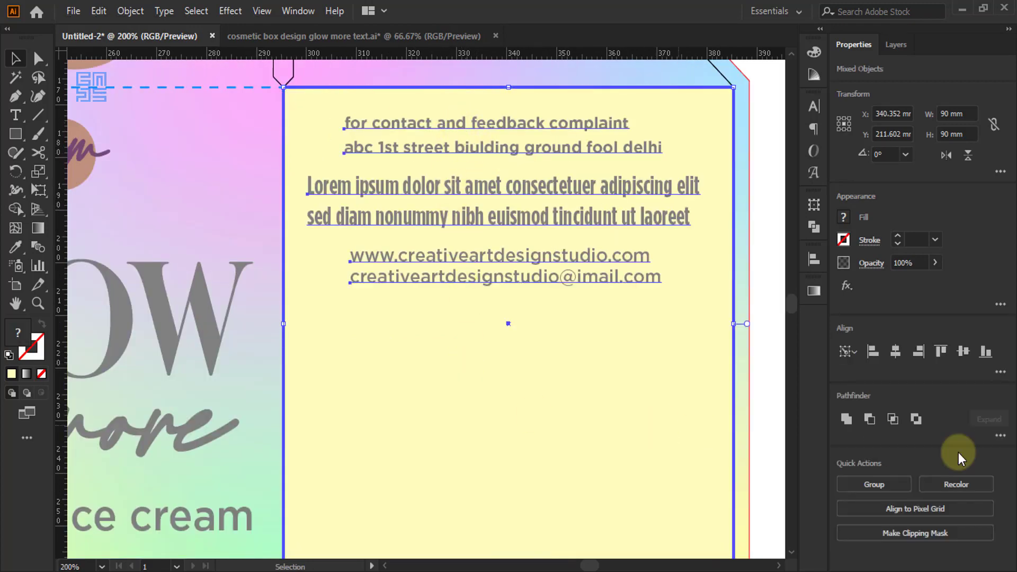
{"action": "left_click", "coordinate": [894, 352]}
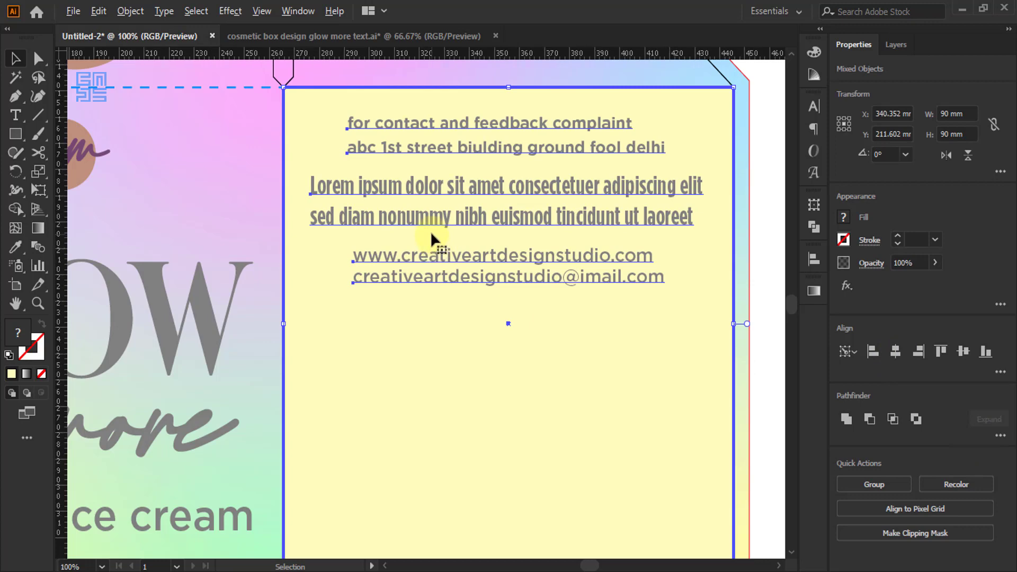
{"action": "scroll", "coordinate": [444, 262], "scroll_direction": "down", "scroll_amount": 2}
{"action": "left_click", "coordinate": [660, 269]}
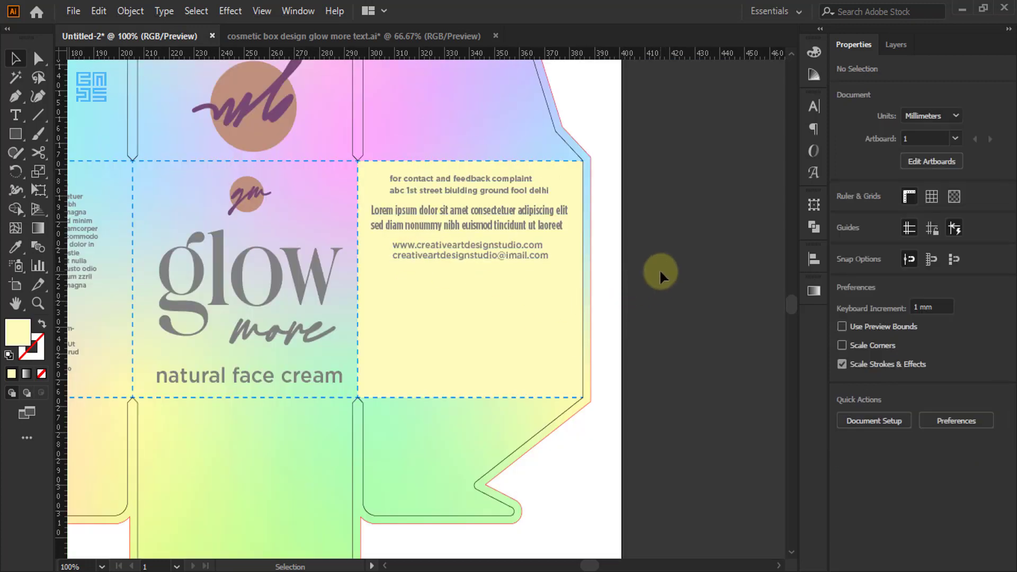
Move the "50ml" text onto the artboard below the box layout and set its font style to Gotham Bold.
{"action": "scroll", "coordinate": [691, 177], "scroll_direction": "down", "scroll_amount": 1}
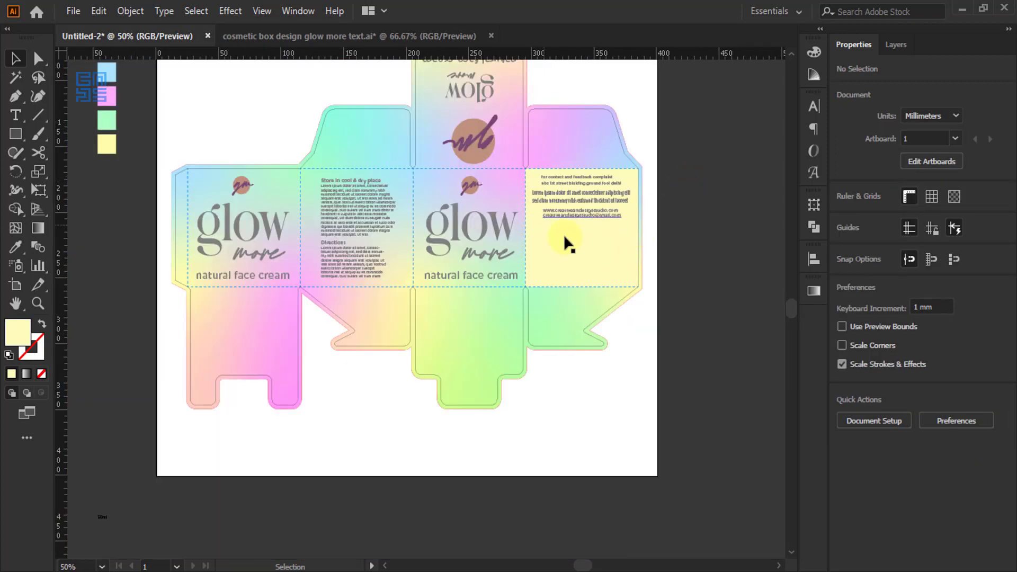
{"action": "scroll", "coordinate": [594, 194], "scroll_direction": "down", "scroll_amount": 1}
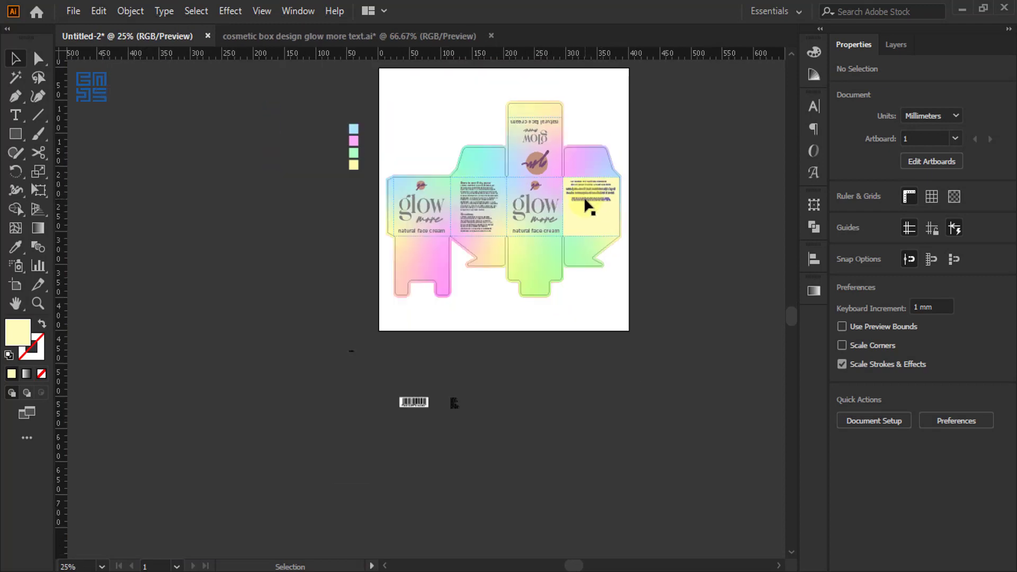
{"action": "scroll", "coordinate": [406, 375], "scroll_direction": "up", "scroll_amount": 1}
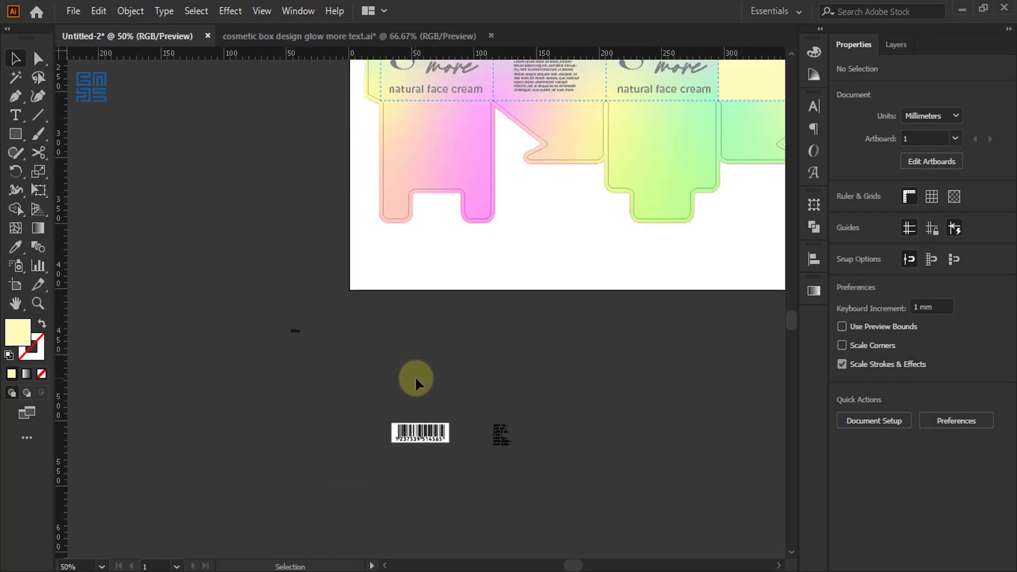
{"action": "scroll", "coordinate": [415, 377], "scroll_direction": "up", "scroll_amount": 1}
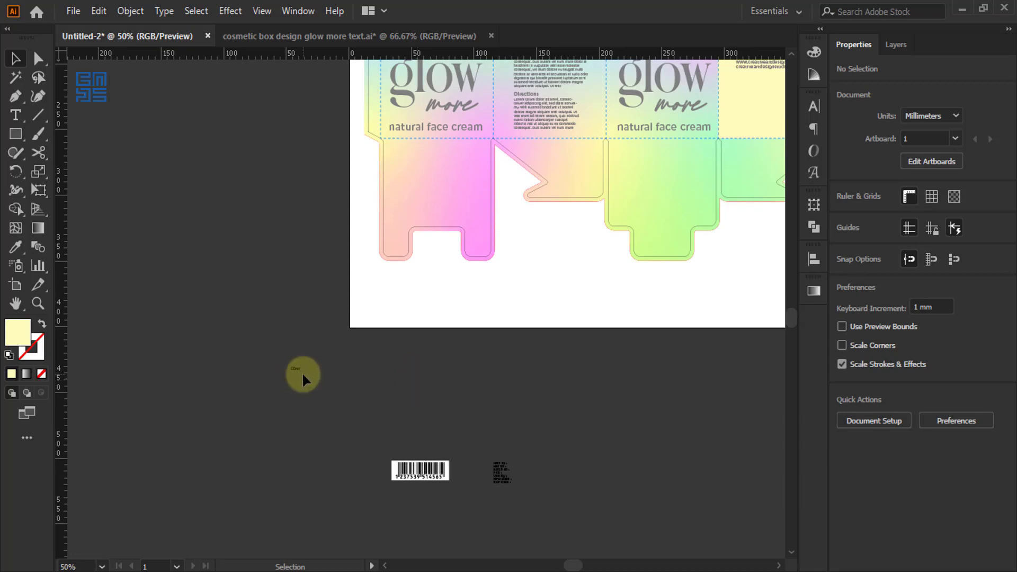
{"action": "left_click_drag", "start_coordinate": [295, 373], "coordinate": [620, 291]}
{"action": "scroll", "coordinate": [630, 290], "scroll_direction": "up", "scroll_amount": 3}
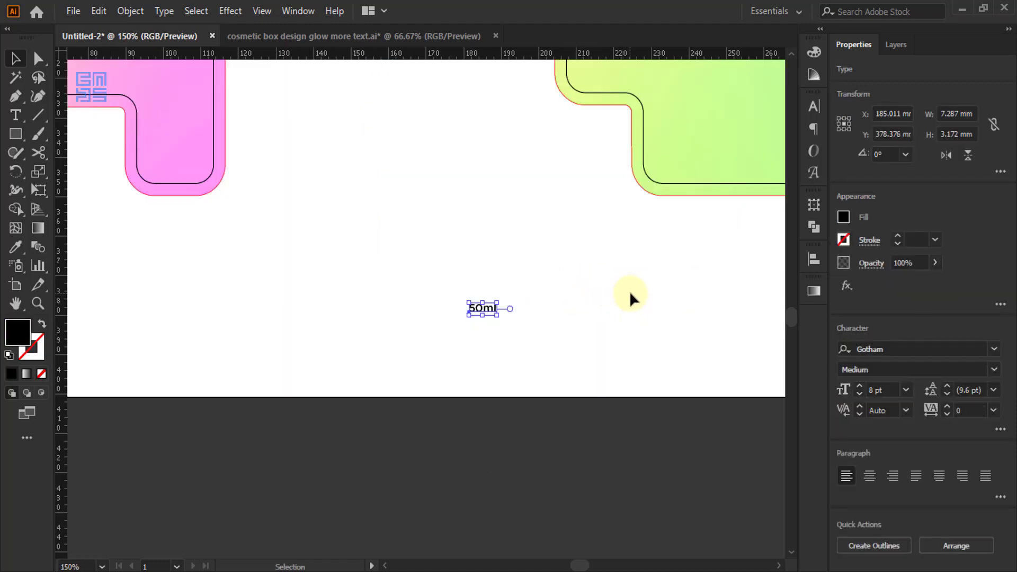
{"action": "left_click", "coordinate": [812, 109]}
{"action": "left_click", "coordinate": [786, 144]}
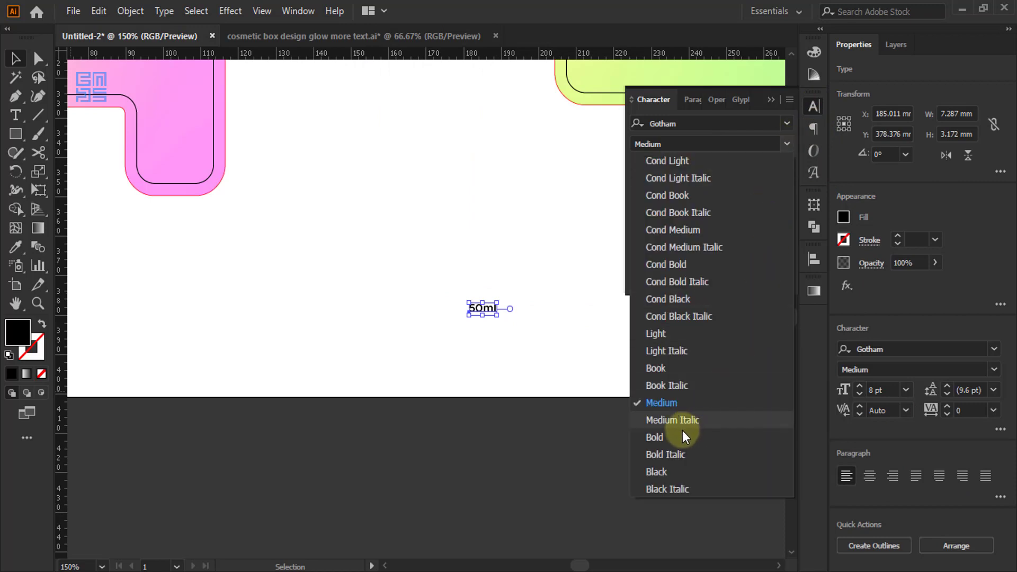
{"action": "left_click", "coordinate": [654, 437]}
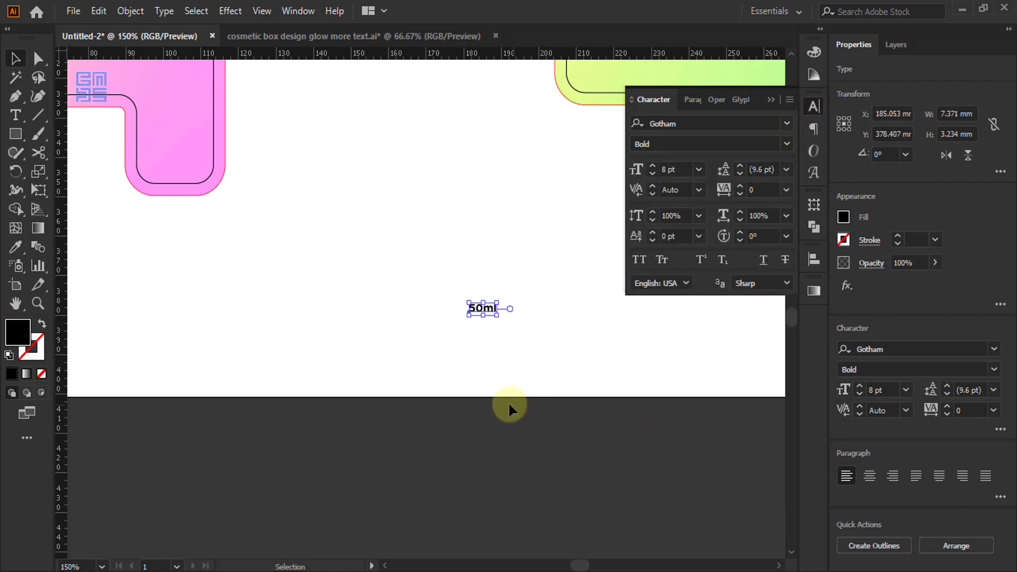
{"action": "scroll", "coordinate": [393, 385], "scroll_direction": "down", "scroll_amount": 3}
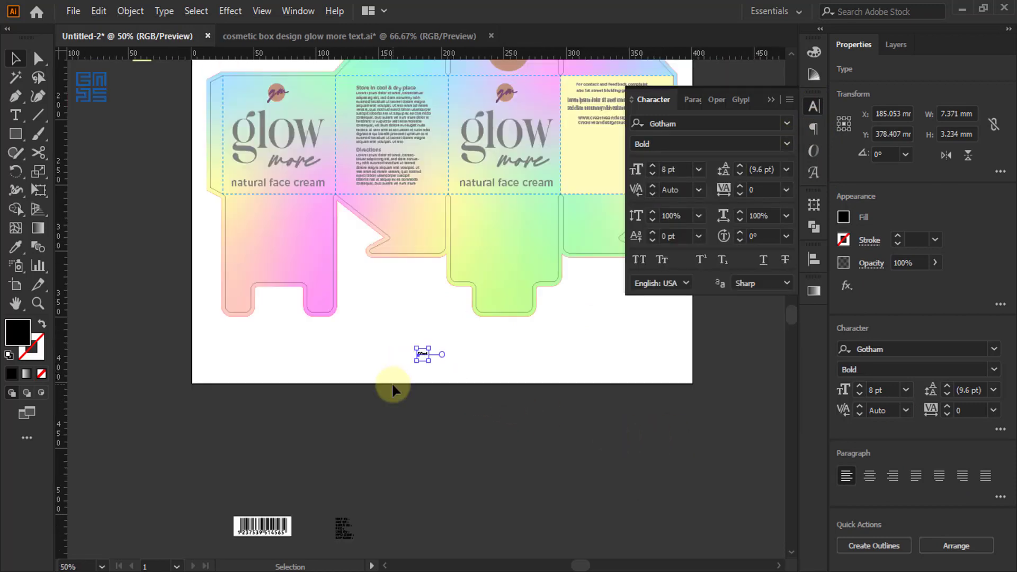
Set the fill brightness of the "50ml" text to 50%.
{"action": "left_click", "coordinate": [814, 52]}
{"action": "left_click", "coordinate": [767, 122]}
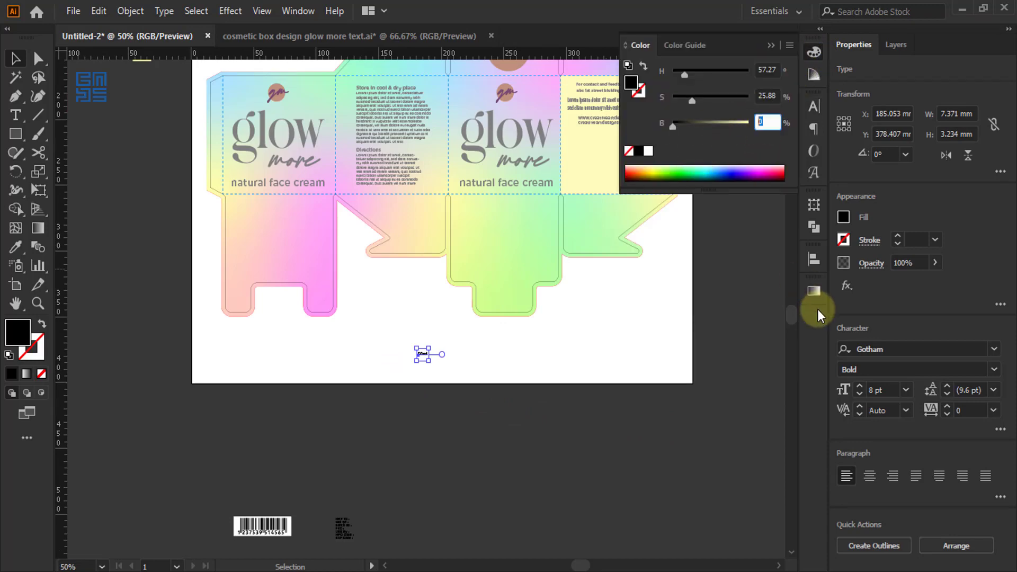
{"action": "key", "text": "Return"}
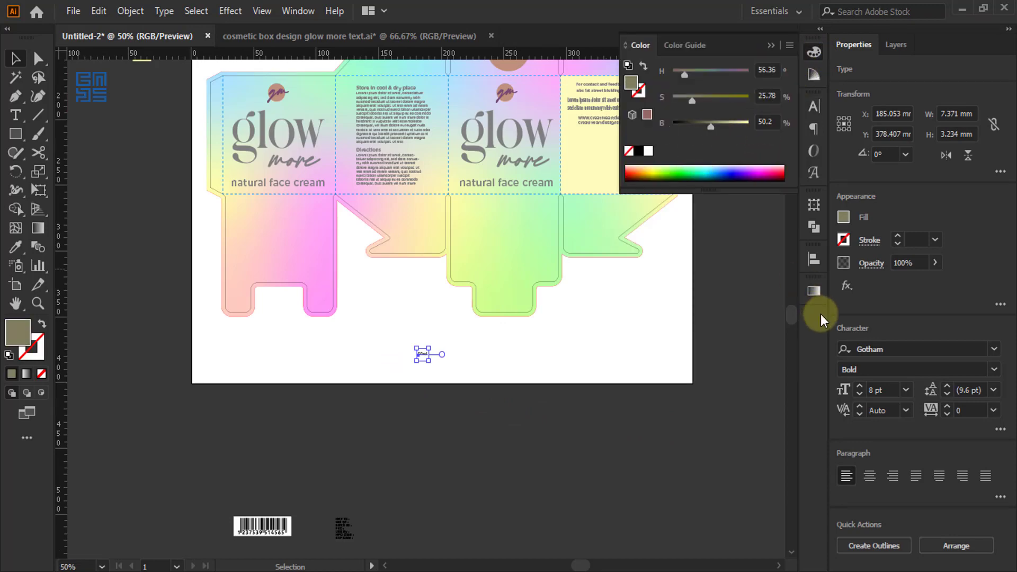
Move the "50ml" text into the upper-left corner of the first "glow more" front panel.
{"action": "left_click", "coordinate": [486, 343]}
{"action": "scroll", "coordinate": [491, 355], "scroll_direction": "up", "scroll_amount": 3}
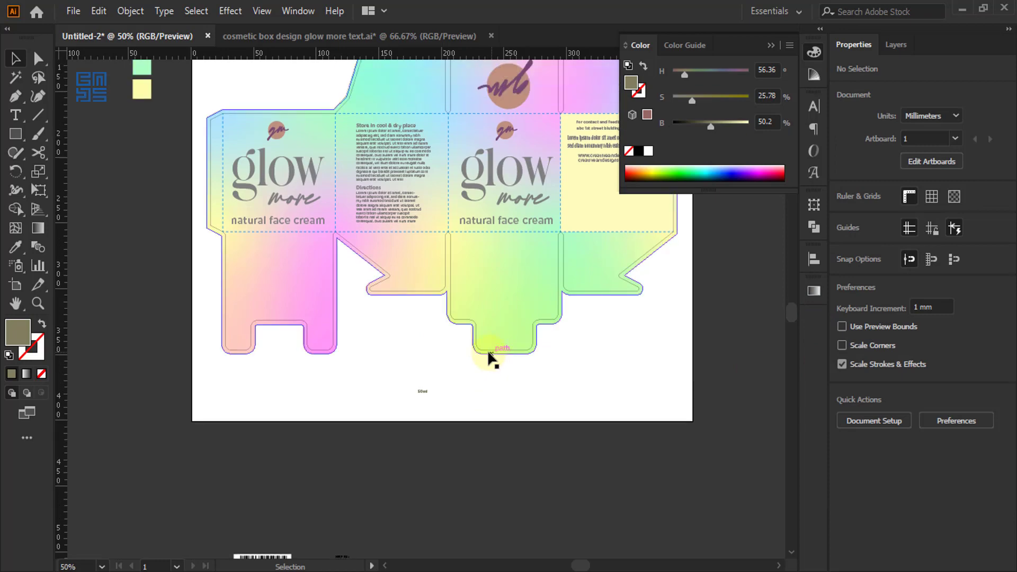
{"action": "left_click_drag", "start_coordinate": [426, 431], "coordinate": [210, 147]}
{"action": "scroll", "coordinate": [211, 148], "scroll_direction": "up", "scroll_amount": 5}
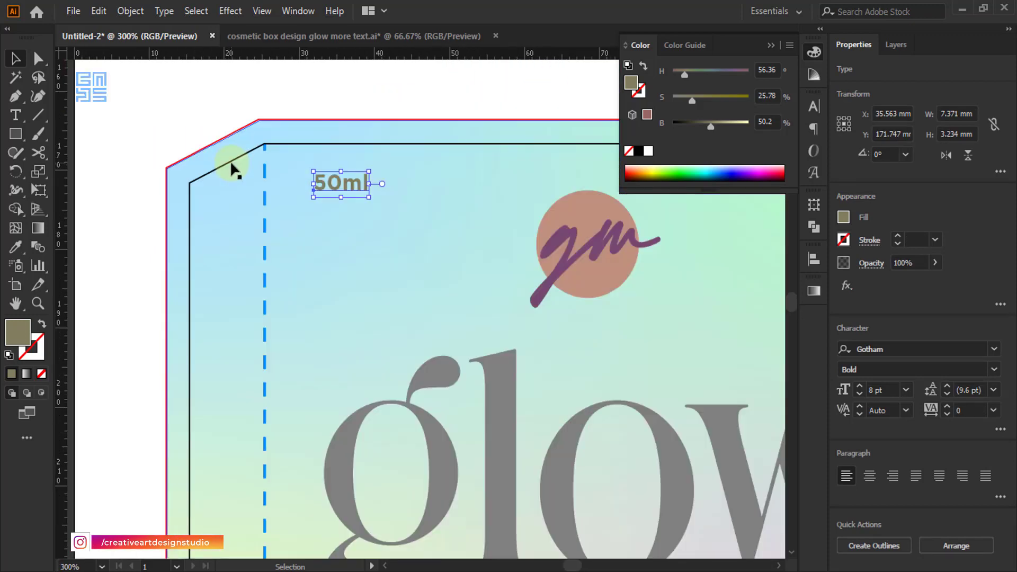
{"action": "left_click_drag", "start_coordinate": [341, 185], "coordinate": [312, 181]}
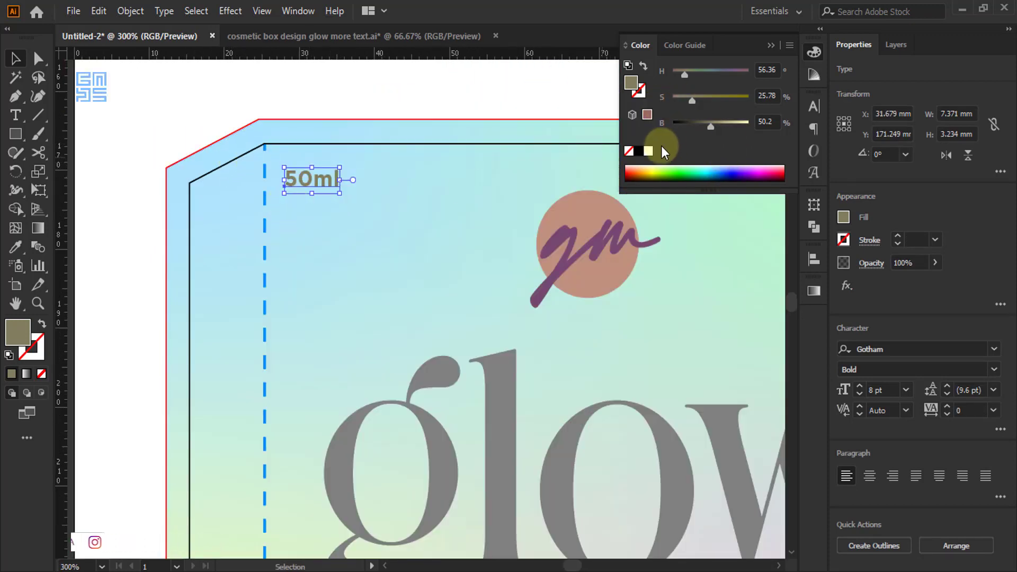
Fill the "50ml" text with neutral gray, using white with its brightness set to 50%.
{"action": "left_click", "coordinate": [648, 151]}
{"action": "left_click", "coordinate": [766, 122]}
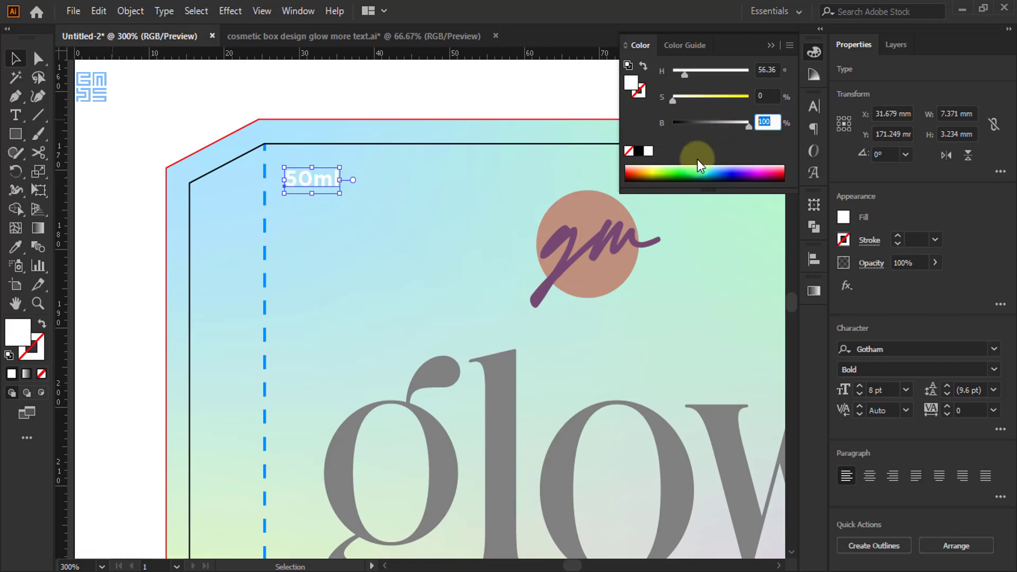
{"action": "type", "text": "50"}
{"action": "key", "text": "Return"}
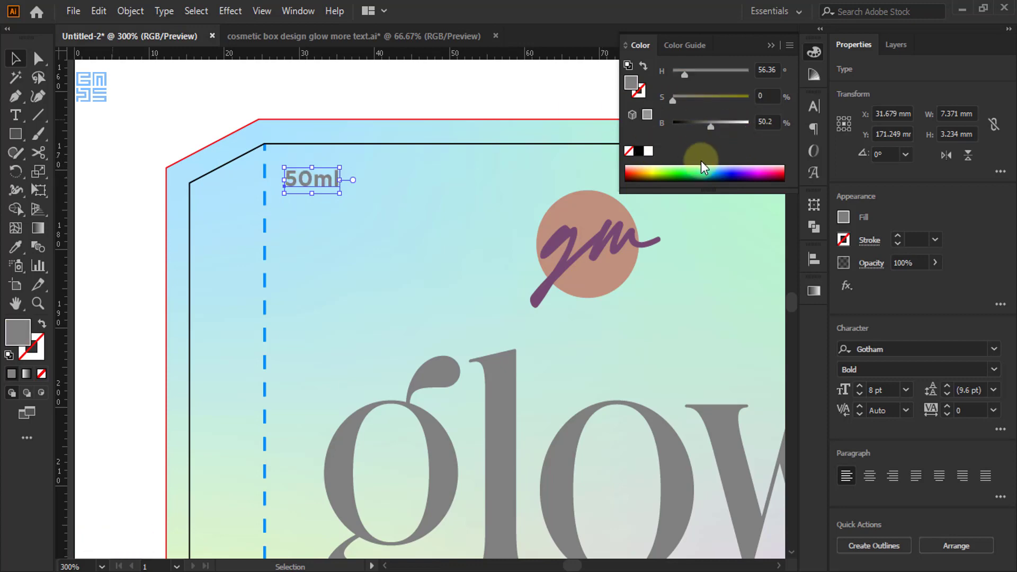
{"action": "left_click", "coordinate": [143, 211]}
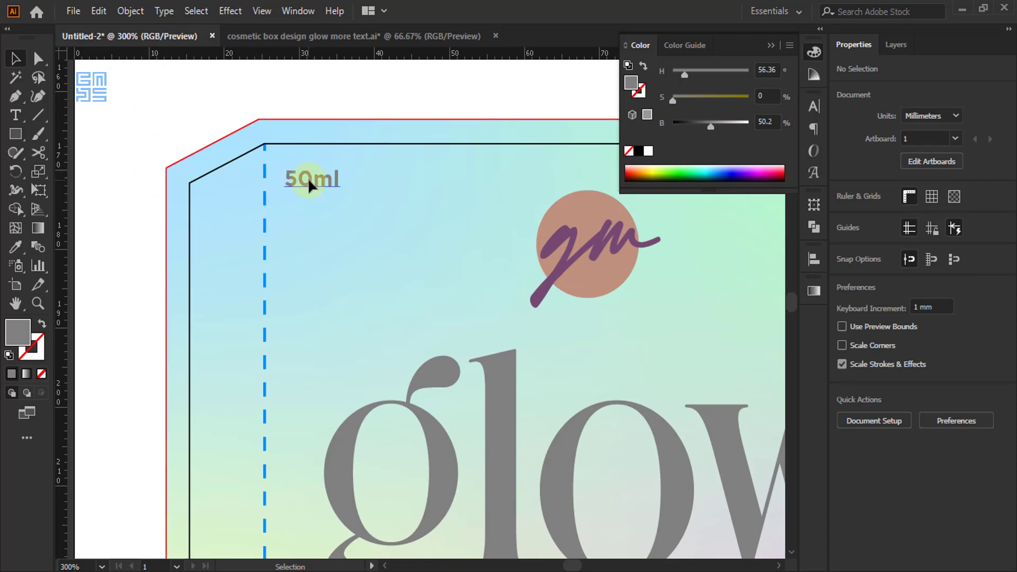
Shift the "50ml" text about 1 mm right and 0.5 mm down from the panel's corner.
{"action": "left_click_drag", "start_coordinate": [308, 181], "coordinate": [315, 186]}
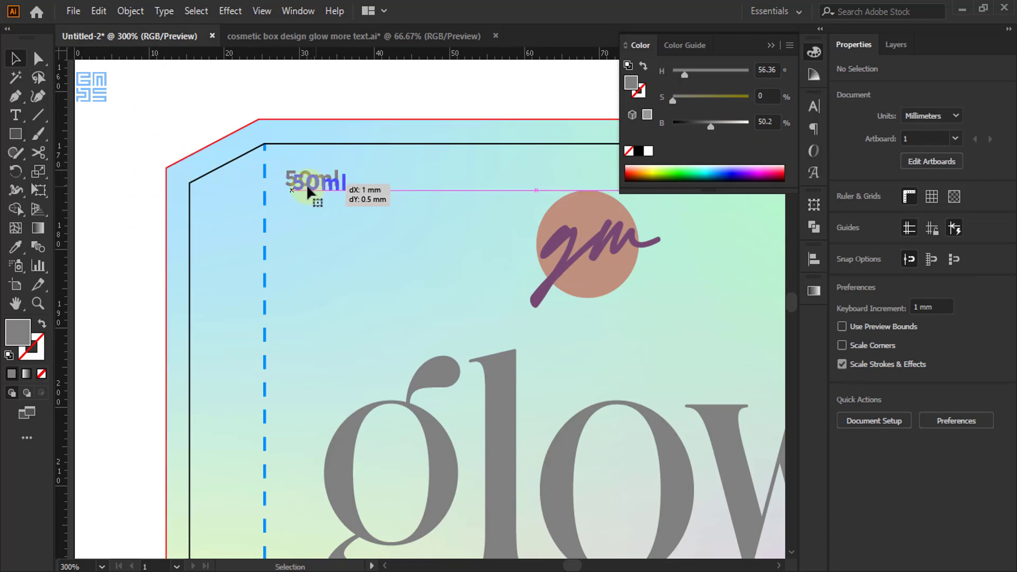
{"action": "left_click_drag", "start_coordinate": [252, 195], "coordinate": [252, 194]}
{"action": "scroll", "coordinate": [136, 156], "scroll_direction": "down", "scroll_amount": 5}
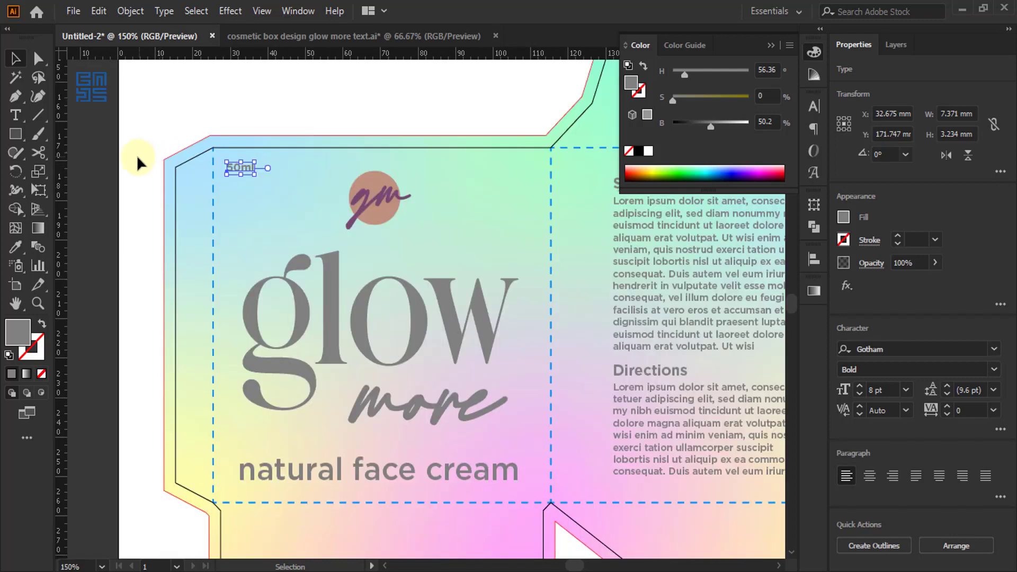
Copy the "50ml" text into the matching corner of the second "glow more" front panel.
{"action": "scroll", "coordinate": [137, 154], "scroll_direction": "down", "scroll_amount": 2}
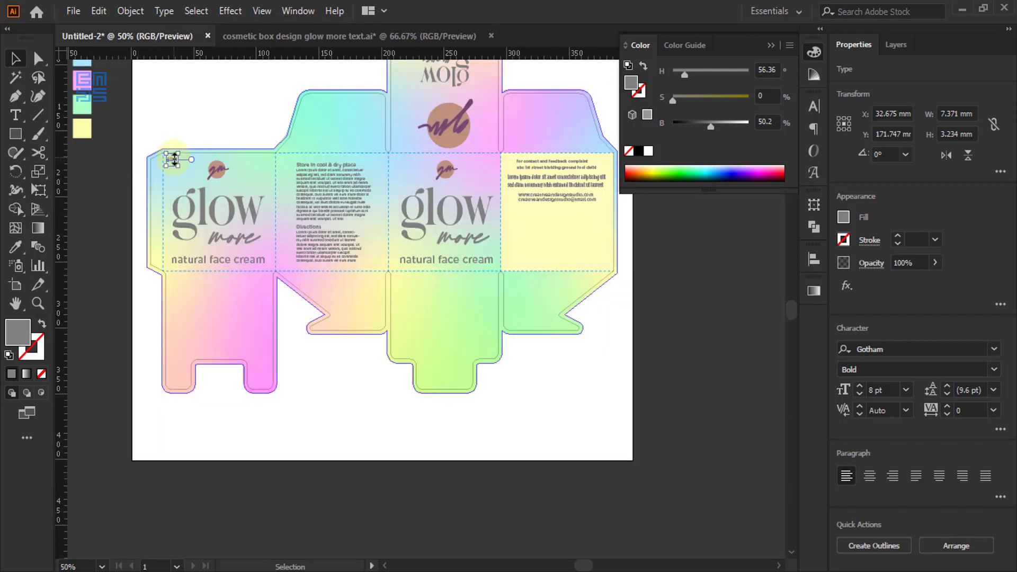
{"action": "left_click", "coordinate": [140, 152]}
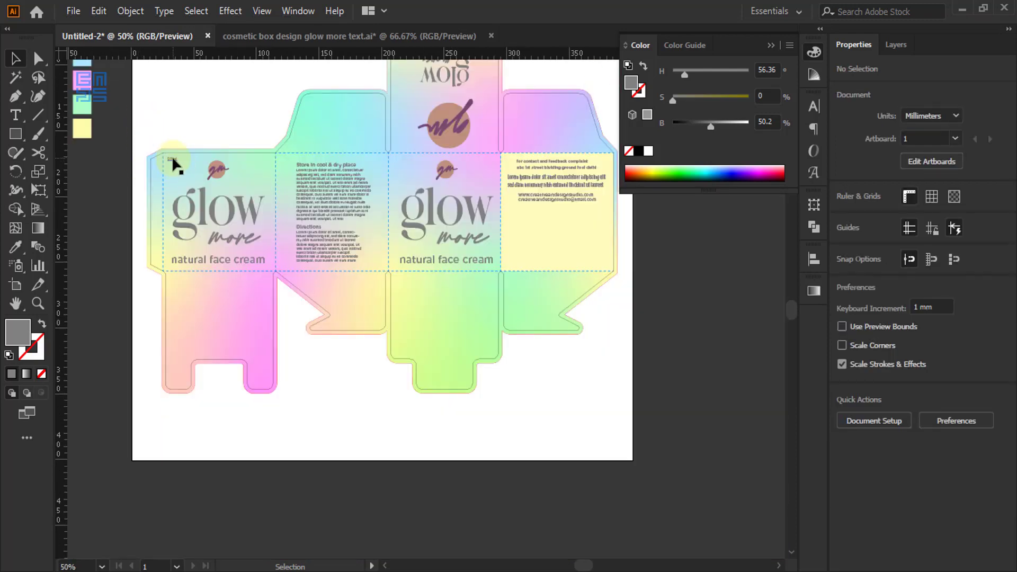
{"action": "left_click_drag", "start_coordinate": [171, 157], "coordinate": [404, 169]}
{"action": "left_click", "coordinate": [416, 454]}
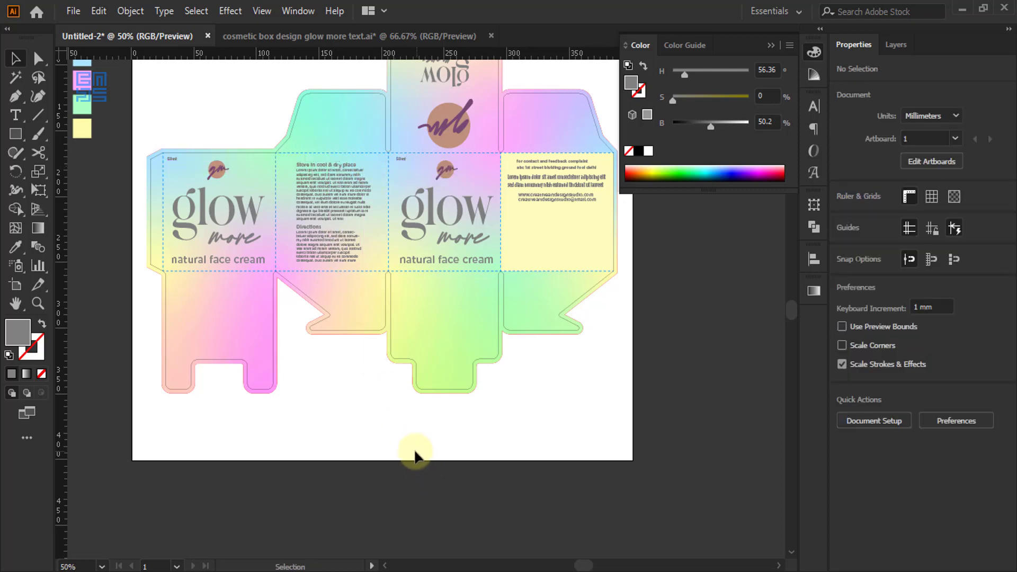
Move the barcode closer beneath the artboard and the product details text block onto the artboard's lower-right area.
{"action": "scroll", "coordinate": [364, 337], "scroll_direction": "down", "scroll_amount": 2}
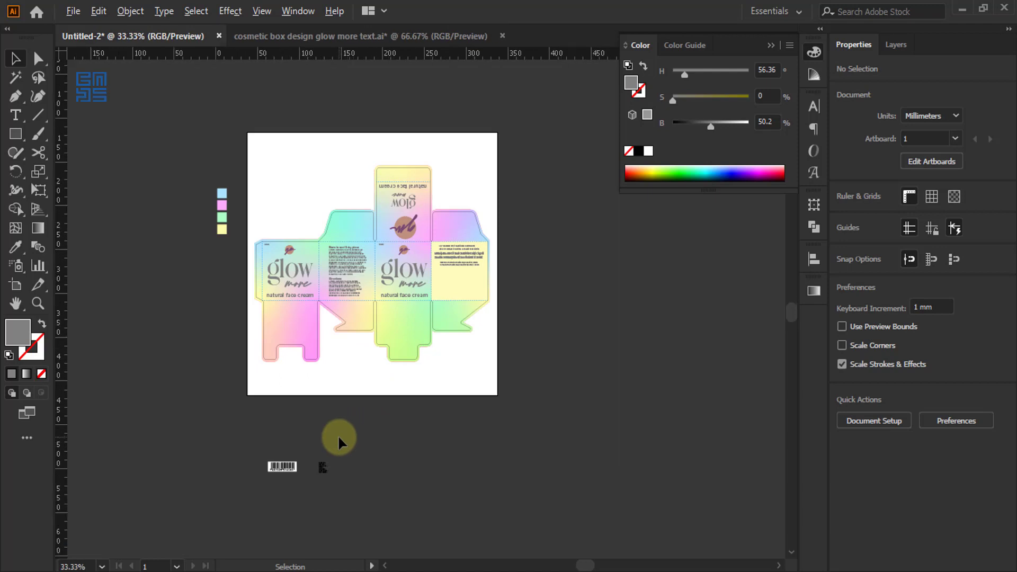
{"action": "left_click_drag", "start_coordinate": [258, 476], "coordinate": [447, 405]}
{"action": "left_click_drag", "start_coordinate": [316, 479], "coordinate": [517, 339]}
Fill the product details text block with neutral gray at 0% saturation and 50% brightness.
{"action": "scroll", "coordinate": [517, 339], "scroll_direction": "up", "scroll_amount": 2}
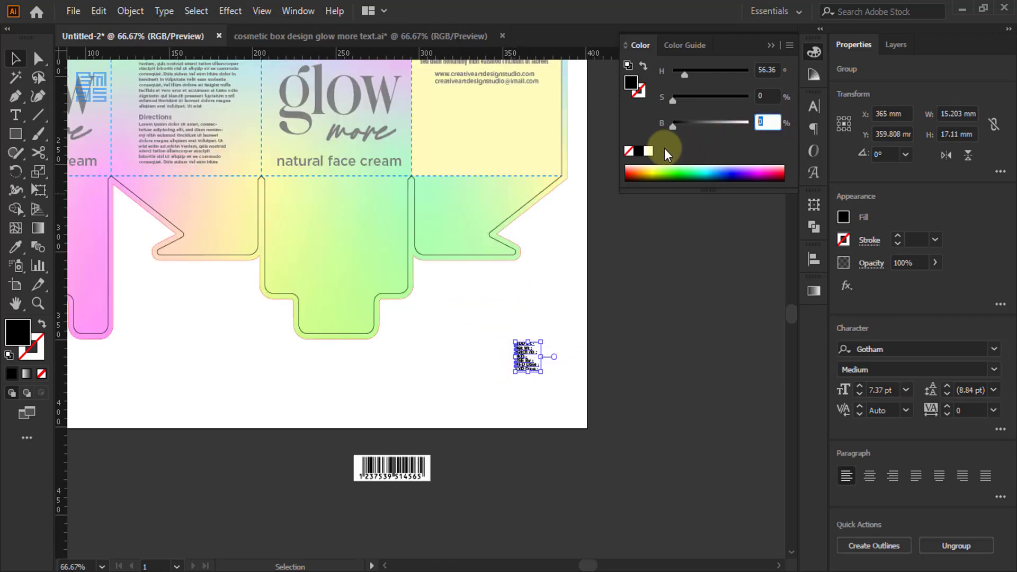
{"action": "left_click", "coordinate": [648, 152]}
{"action": "left_click_drag", "start_coordinate": [764, 124], "coordinate": [647, 129]}
{"action": "type", "text": "50.2"}
{"action": "key", "text": "Return"}
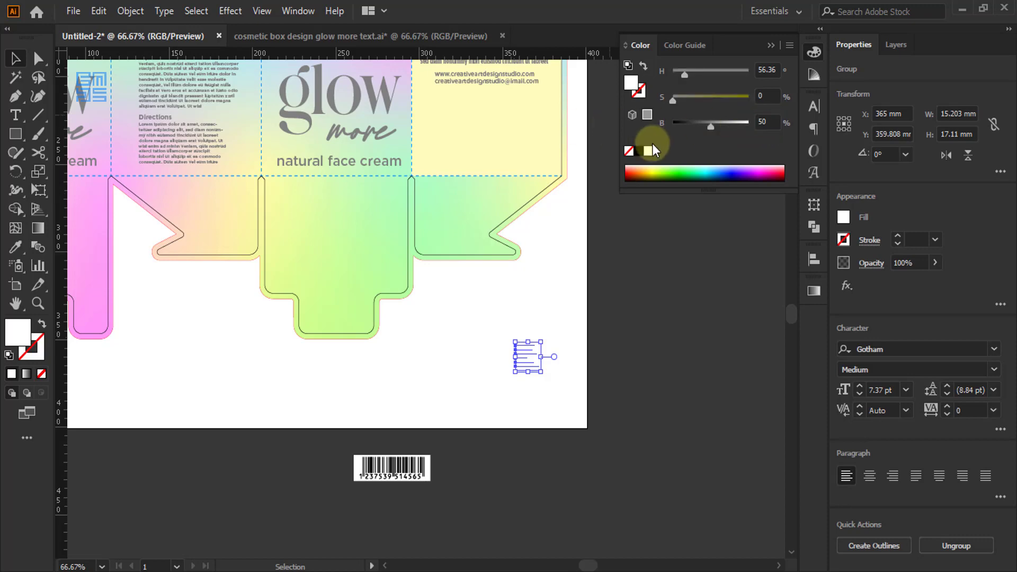
Place the product details text block below the e-mail line on the yellow side panel, left-aligned with the Lorem ipsum lines.
{"action": "left_click_drag", "start_coordinate": [530, 350], "coordinate": [465, 104]}
{"action": "scroll", "coordinate": [461, 101], "scroll_direction": "up", "scroll_amount": 2}
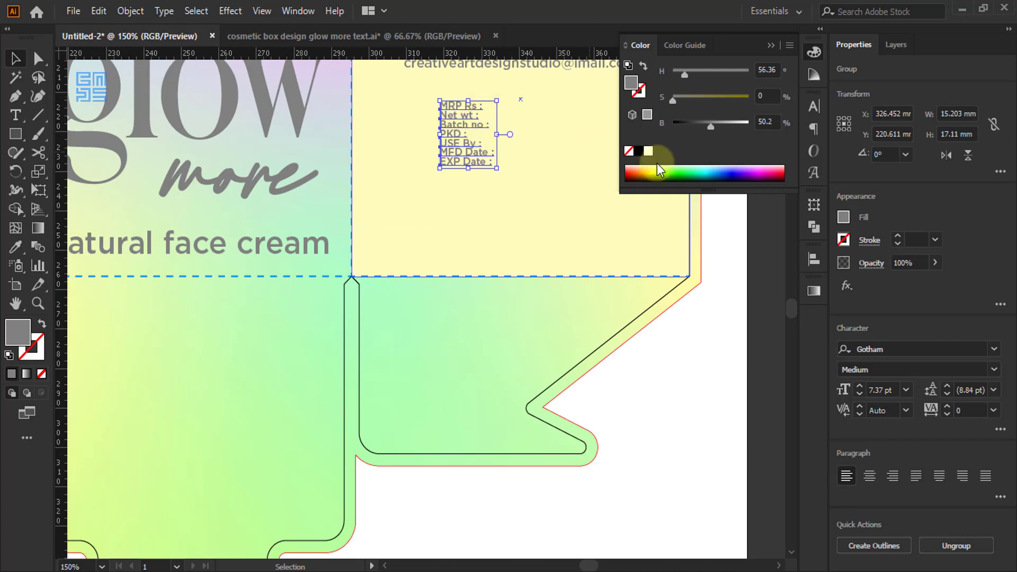
{"action": "left_click", "coordinate": [814, 107]}
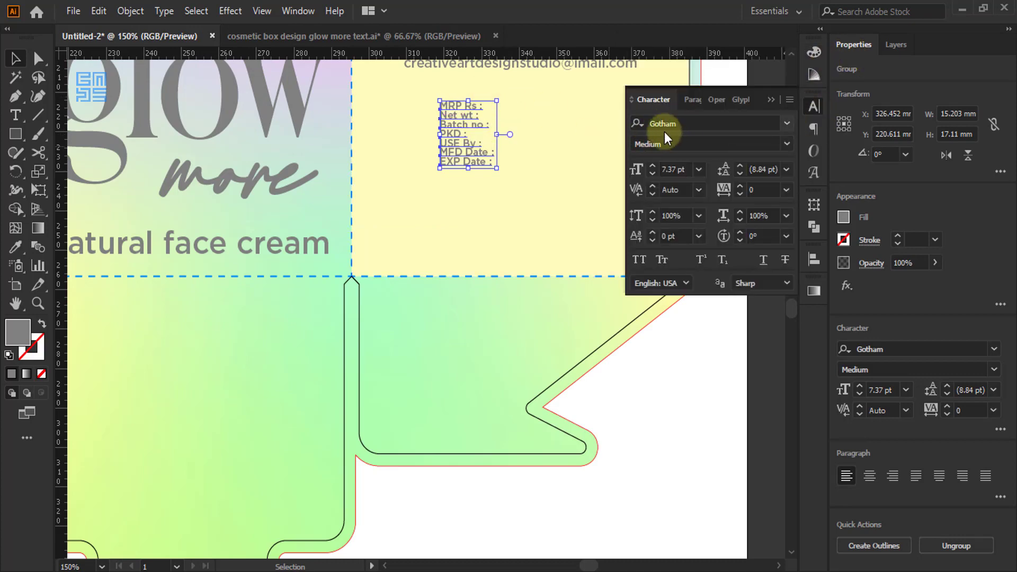
{"action": "left_click", "coordinate": [771, 100]}
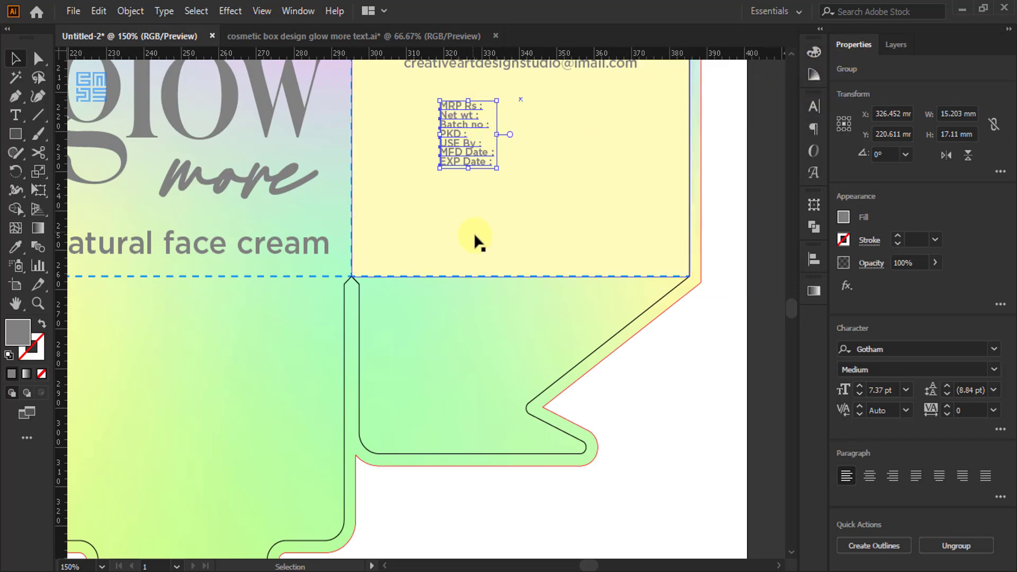
{"action": "scroll", "coordinate": [474, 233], "scroll_direction": "up", "scroll_amount": 3}
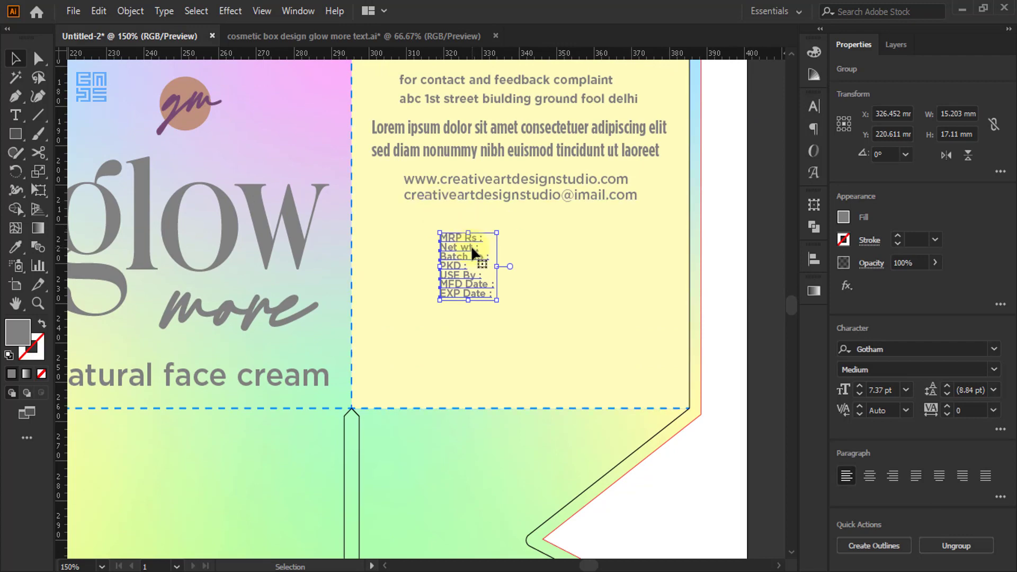
{"action": "left_click_drag", "start_coordinate": [471, 243], "coordinate": [402, 234]}
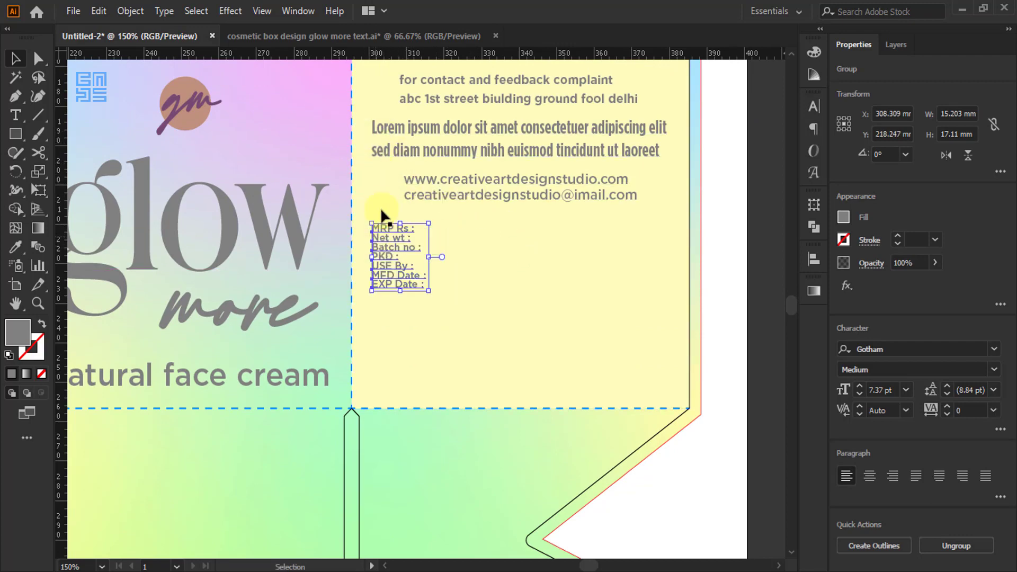
{"action": "left_click", "coordinate": [742, 312]}
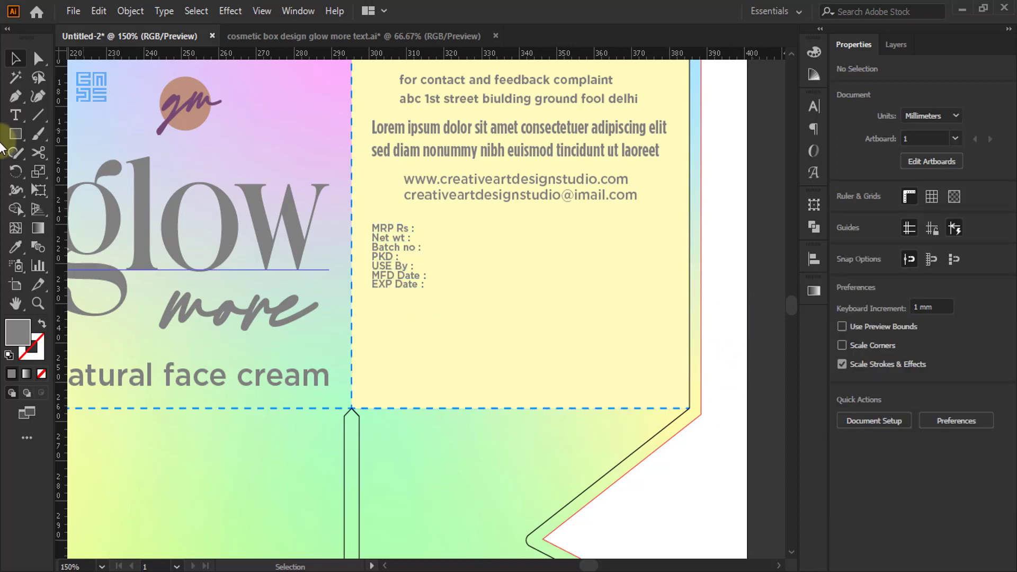
Draw a rectangle about 60.6 by 17 mm beside the product details text on the yellow side panel and fill it with white.
{"action": "left_click", "coordinate": [16, 134]}
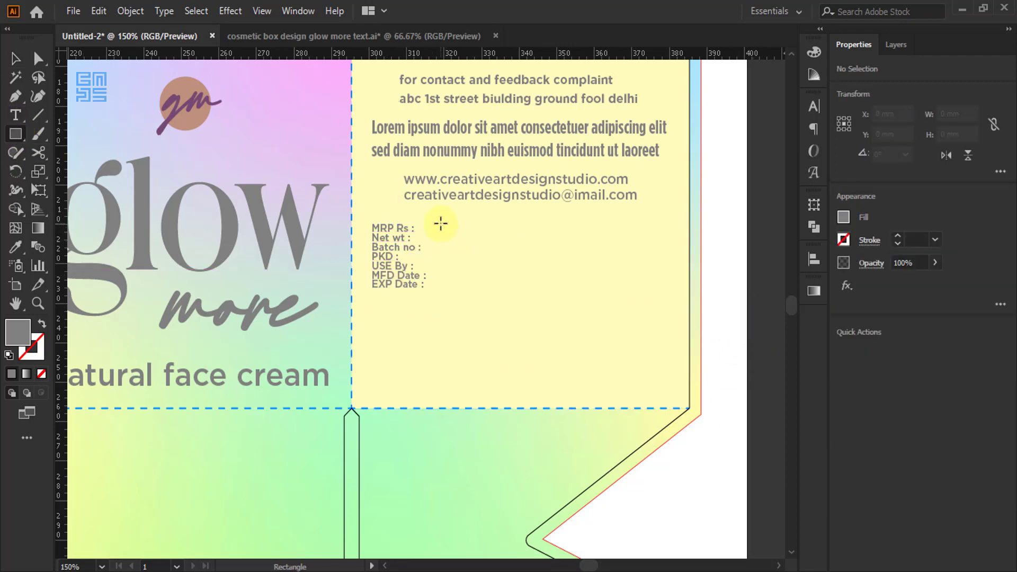
{"action": "left_click_drag", "start_coordinate": [436, 220], "coordinate": [663, 290]}
{"action": "left_click", "coordinate": [814, 51]}
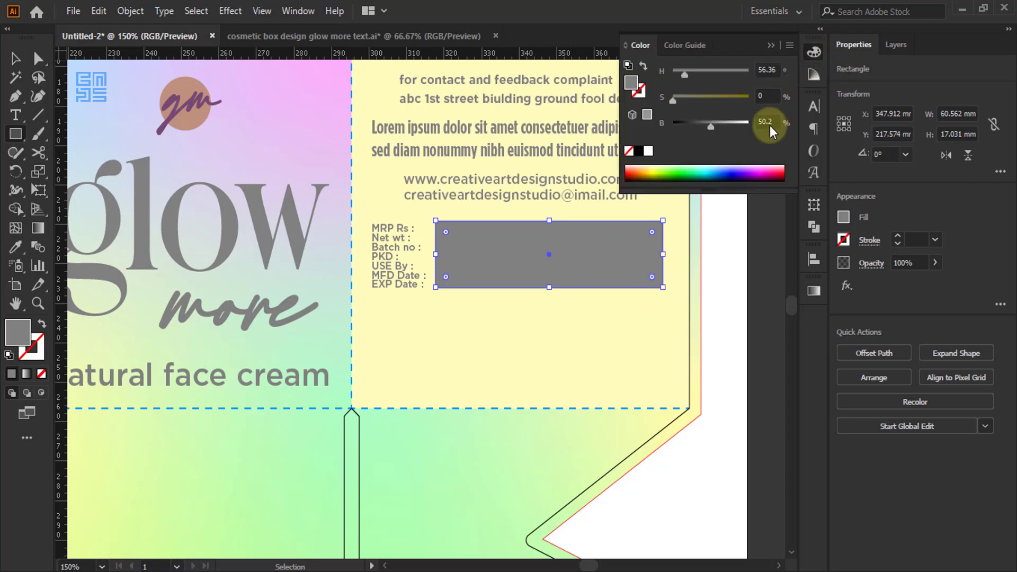
{"action": "left_click", "coordinate": [648, 151]}
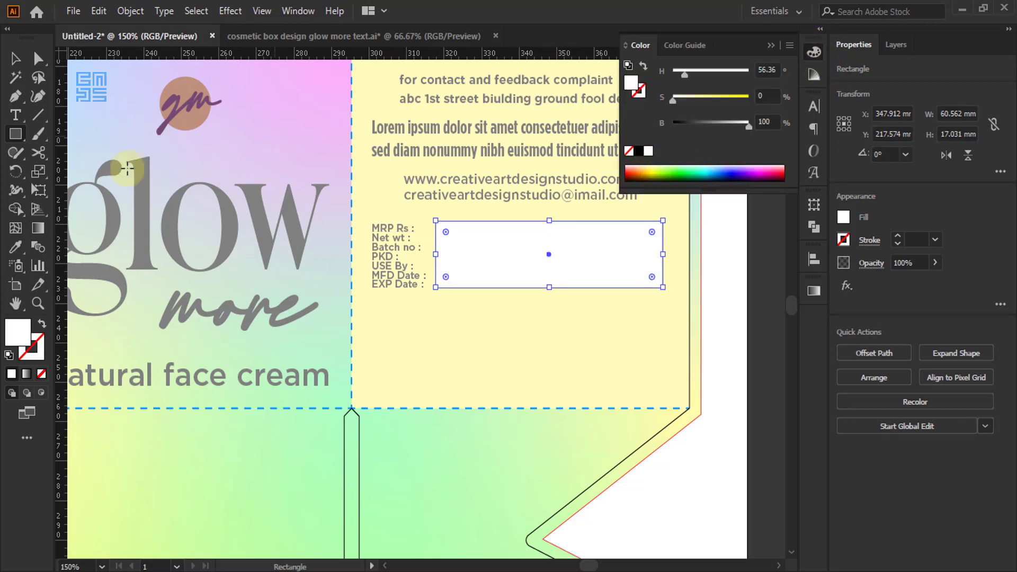
{"action": "left_click", "coordinate": [18, 60]}
{"action": "left_click", "coordinate": [669, 281]}
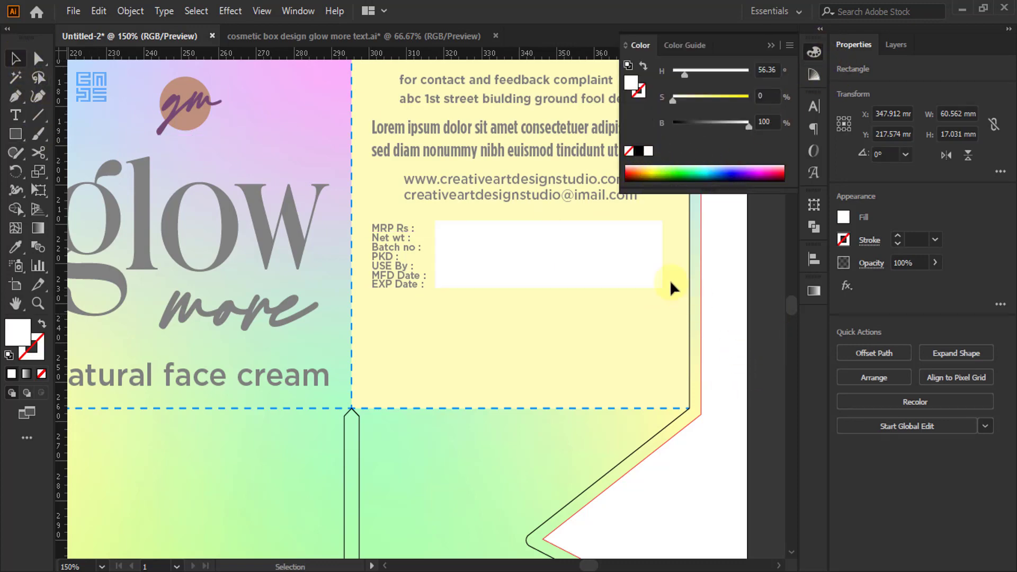
Place the barcode from beneath the artboard on the yellow side panel, just below the white box and left-aligned with it.
{"action": "key", "text": "ctrl+1"}
{"action": "scroll", "coordinate": [558, 200], "scroll_direction": "down", "scroll_amount": 1, "text": "alt"}
{"action": "scroll", "coordinate": [568, 189], "scroll_direction": "down", "scroll_amount": 5}
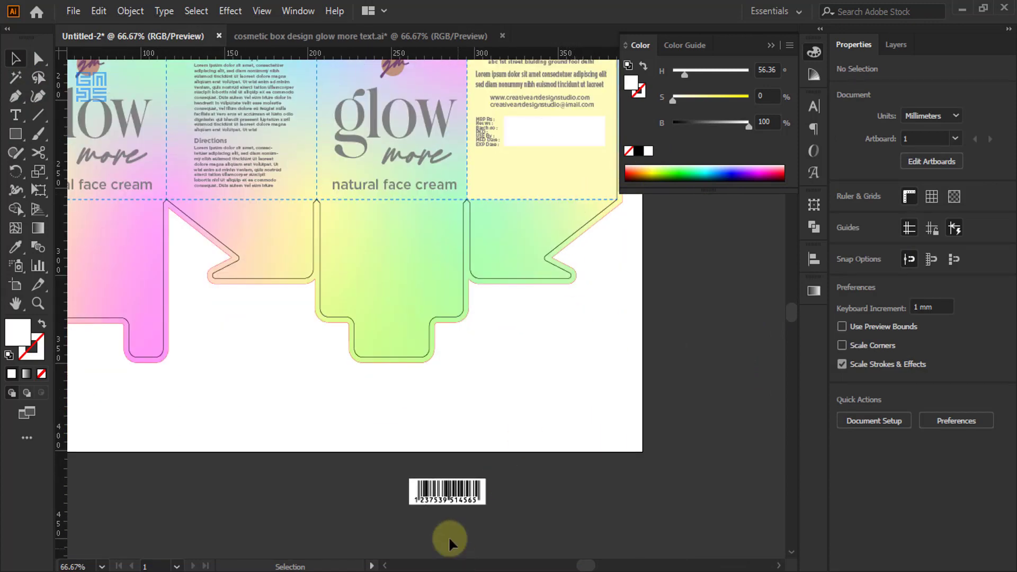
{"action": "left_click_drag", "start_coordinate": [572, 347], "coordinate": [549, 177]}
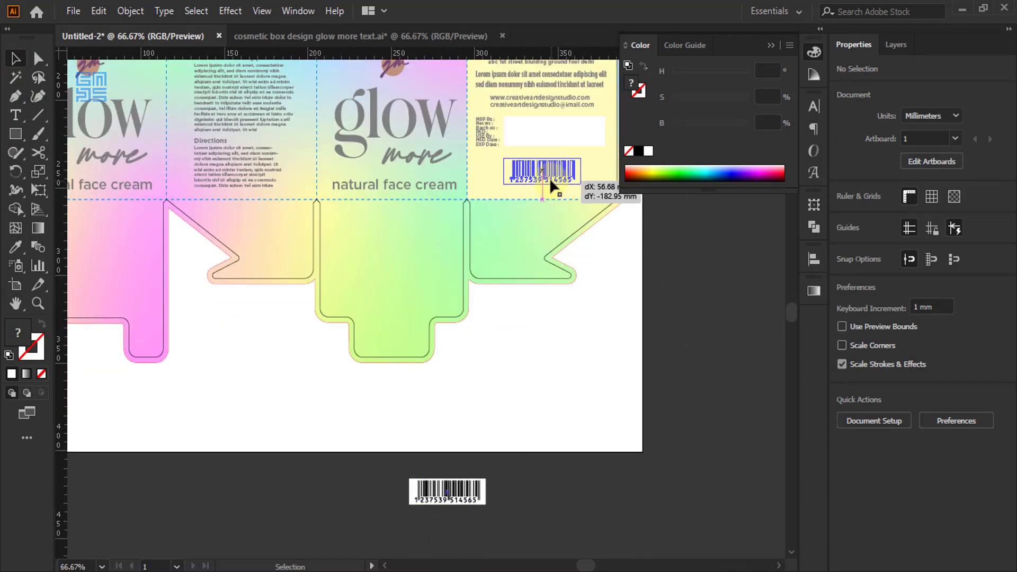
{"action": "scroll", "coordinate": [562, 307], "scroll_direction": "up", "scroll_amount": 4}
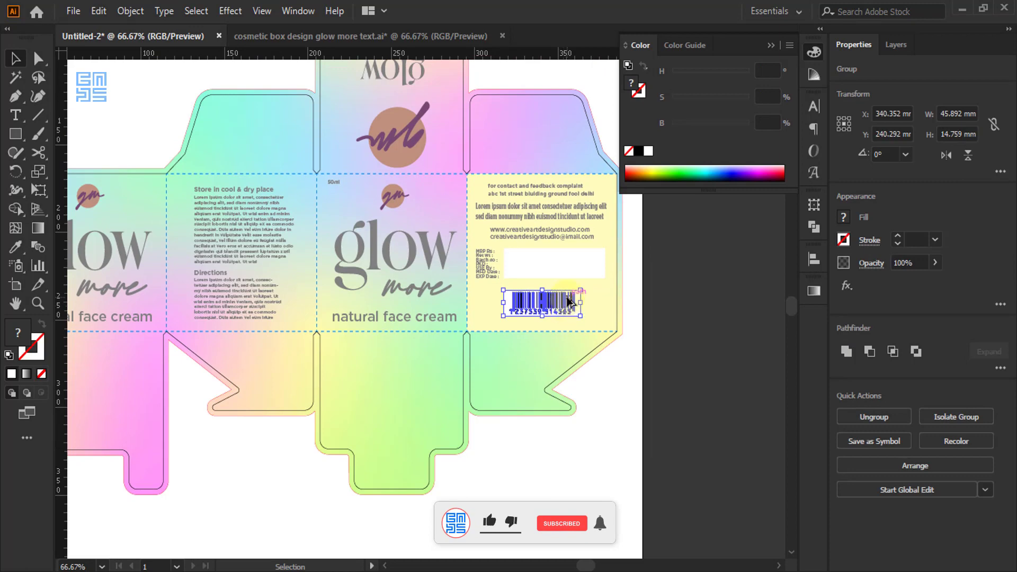
{"action": "scroll", "coordinate": [571, 304], "scroll_direction": "up", "scroll_amount": 1, "text": "alt"}
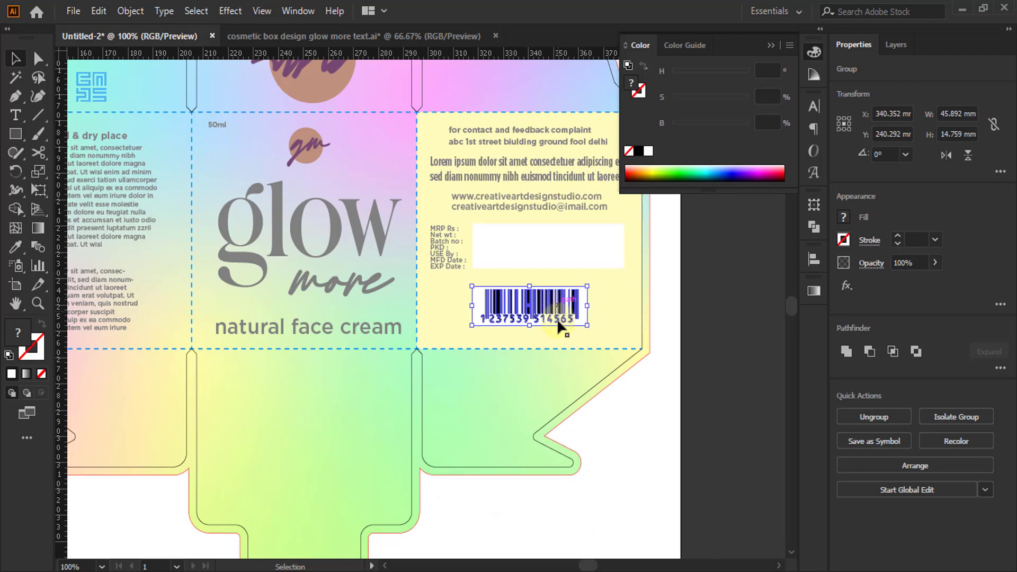
Center the barcode horizontally on the yellow side panel, using the panel's rectangle as the key object.
{"action": "scroll", "coordinate": [548, 346], "scroll_direction": "down", "scroll_amount": 2}
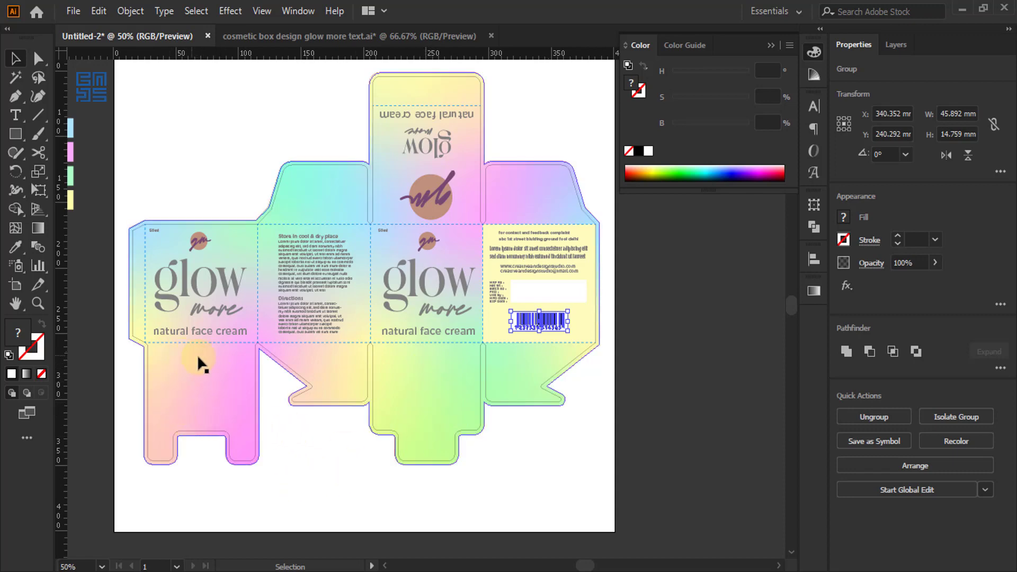
{"action": "scroll", "coordinate": [580, 297], "scroll_direction": "up", "scroll_amount": 2}
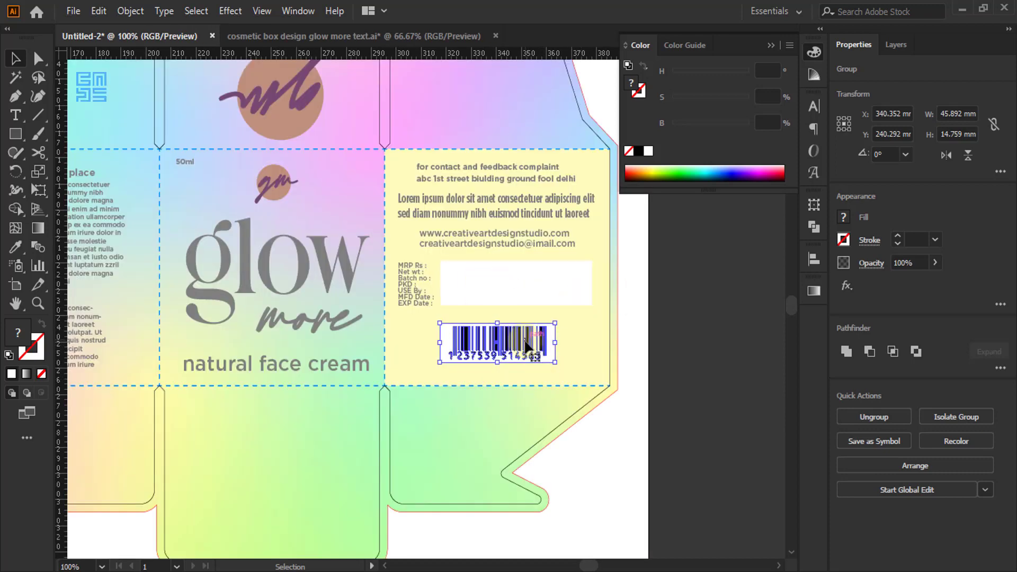
{"action": "scroll", "coordinate": [526, 339], "scroll_direction": "up", "scroll_amount": 1}
{"action": "left_click_drag", "start_coordinate": [483, 369], "coordinate": [501, 384]}
{"action": "left_click", "coordinate": [613, 363], "text": "shift"}
{"action": "left_click", "coordinate": [613, 363]}
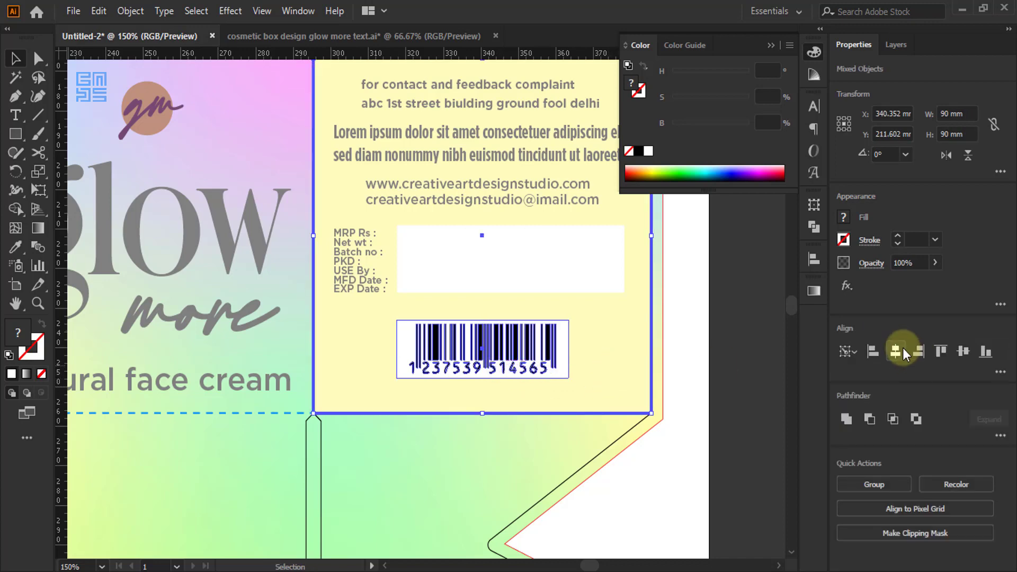
{"action": "key", "text": "ctrl+minus"}
{"action": "key", "text": "ctrl+minus"}
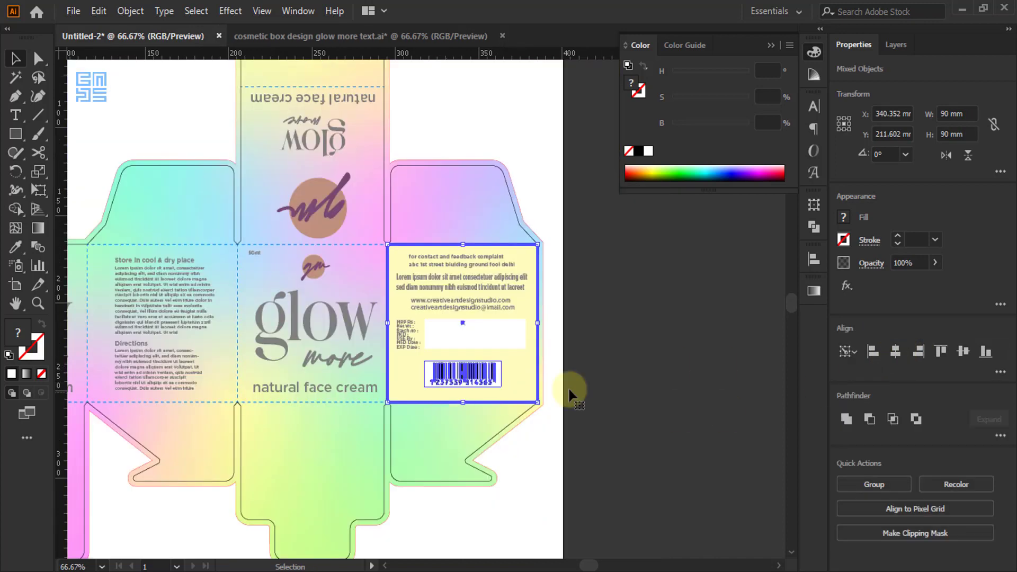
{"action": "left_click", "coordinate": [562, 398]}
Delete the yellow rectangle behind the contact text, white box and barcode on the side panel.
{"action": "left_click_drag", "start_coordinate": [522, 381], "coordinate": [714, 401]}
{"action": "key", "text": "Delete"}
{"action": "key", "text": "ctrl+minus"}
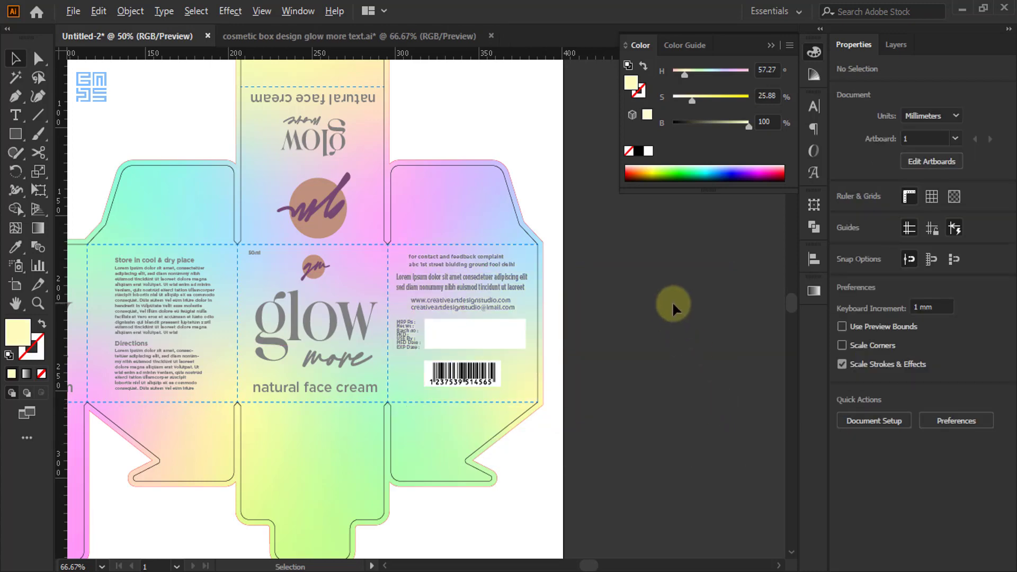
{"action": "left_click", "coordinate": [770, 46]}
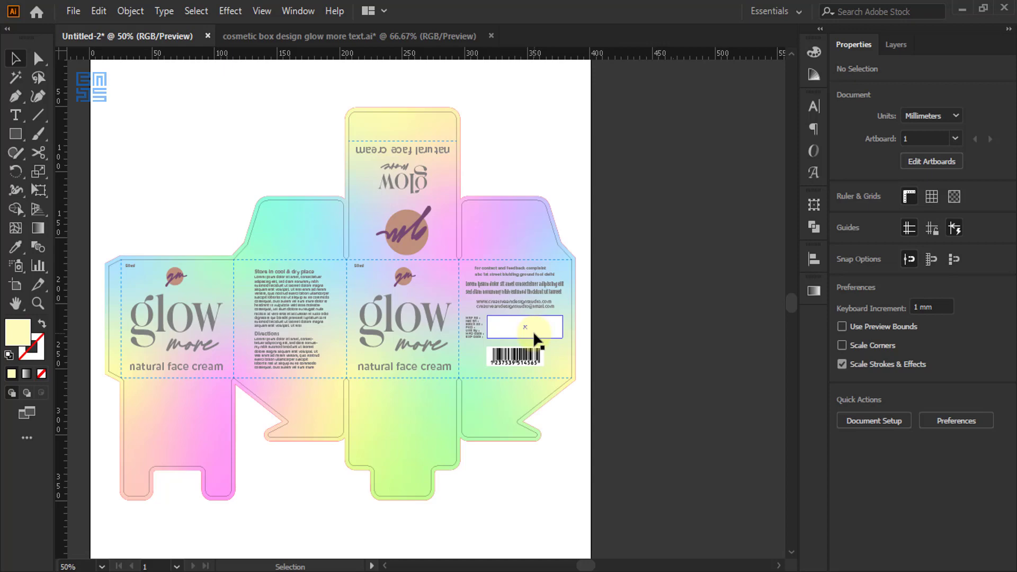
{"action": "key", "text": "ctrl+minus"}
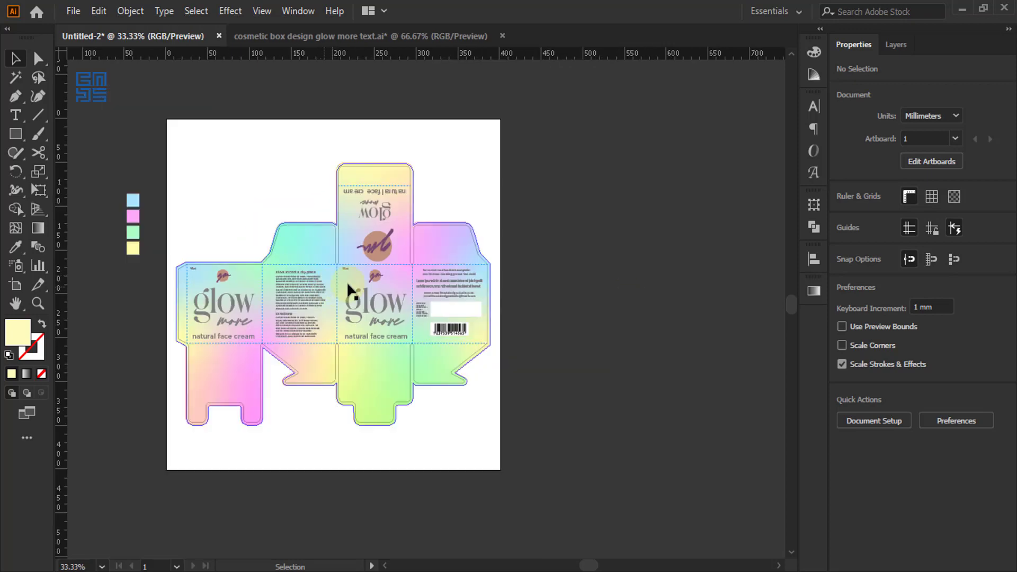
{"action": "left_click", "coordinate": [659, 260]}
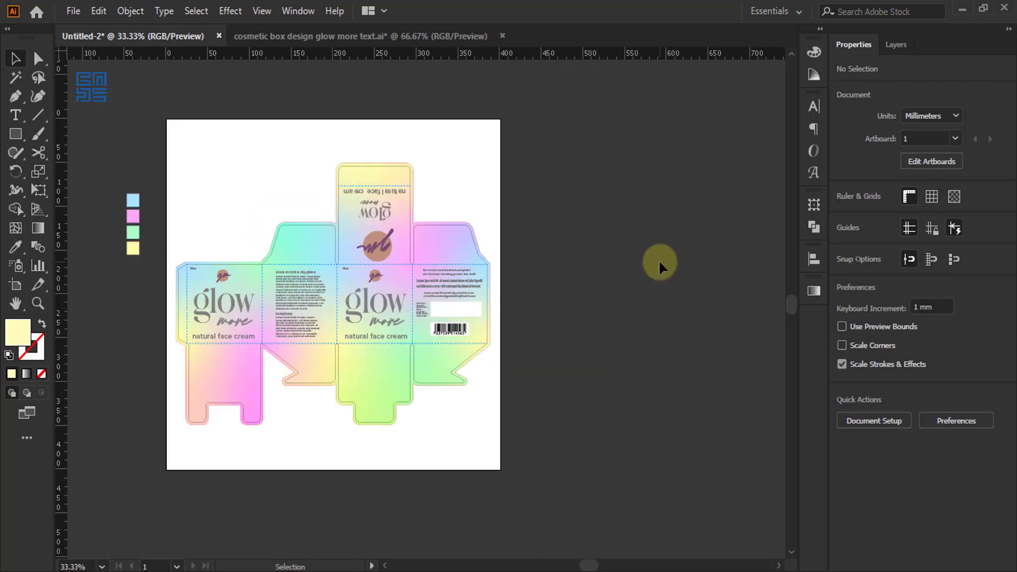
Draw a vertical straight line about 226.5 mm long in the empty area beside the artboard.
{"action": "left_click", "coordinate": [16, 133]}
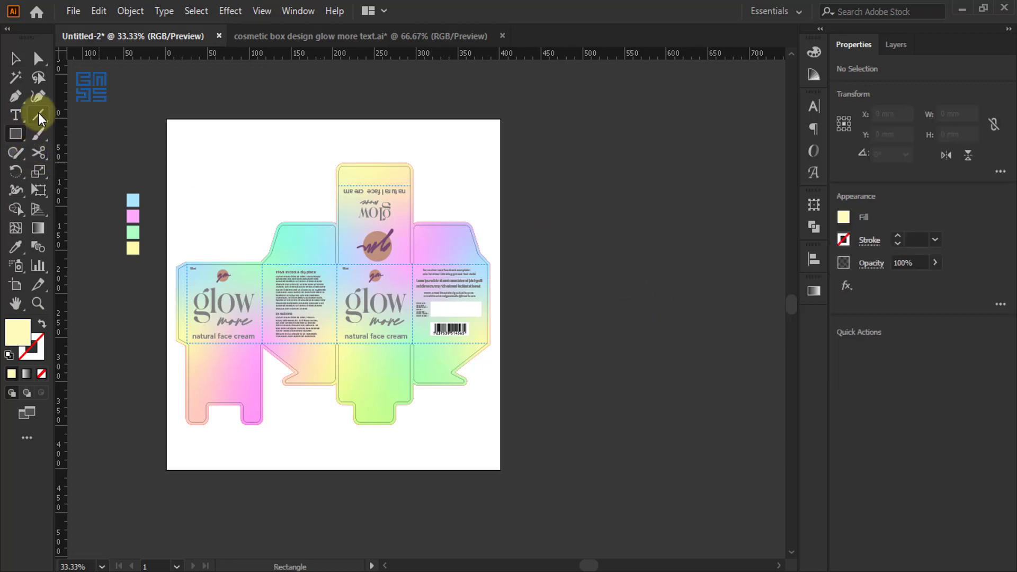
{"action": "left_click", "coordinate": [39, 113]}
{"action": "scroll", "coordinate": [609, 273], "scroll_direction": "up", "scroll_amount": 2}
{"action": "scroll", "coordinate": [537, 261], "scroll_direction": "down", "scroll_amount": 1}
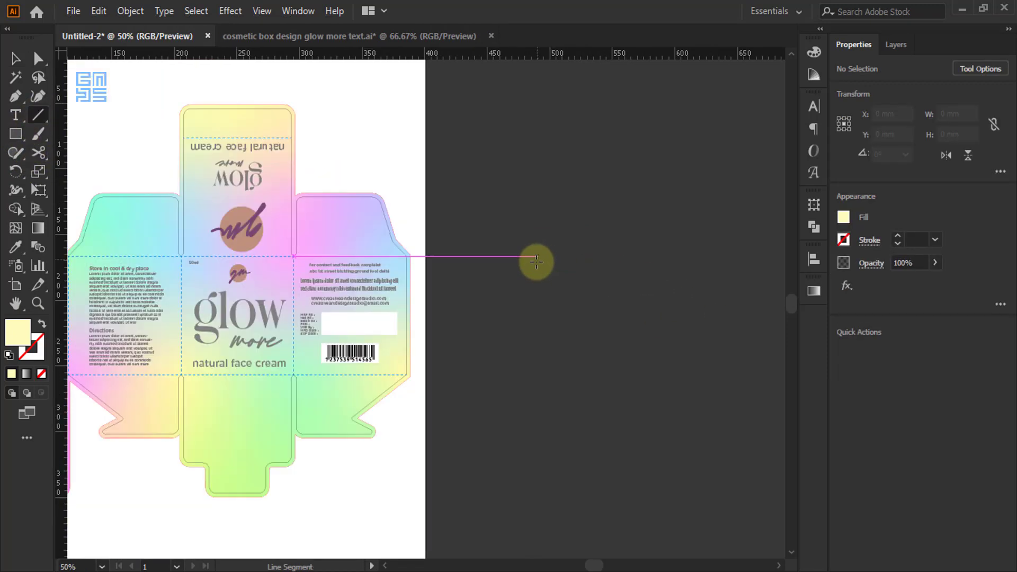
{"action": "mouse_move", "coordinate": [526, 173]}
{"action": "left_mouse_down"}
{"action": "mouse_move", "coordinate": [522, 503]}
{"action": "mouse_move", "coordinate": [521, 472]}
{"action": "left_mouse_up"}
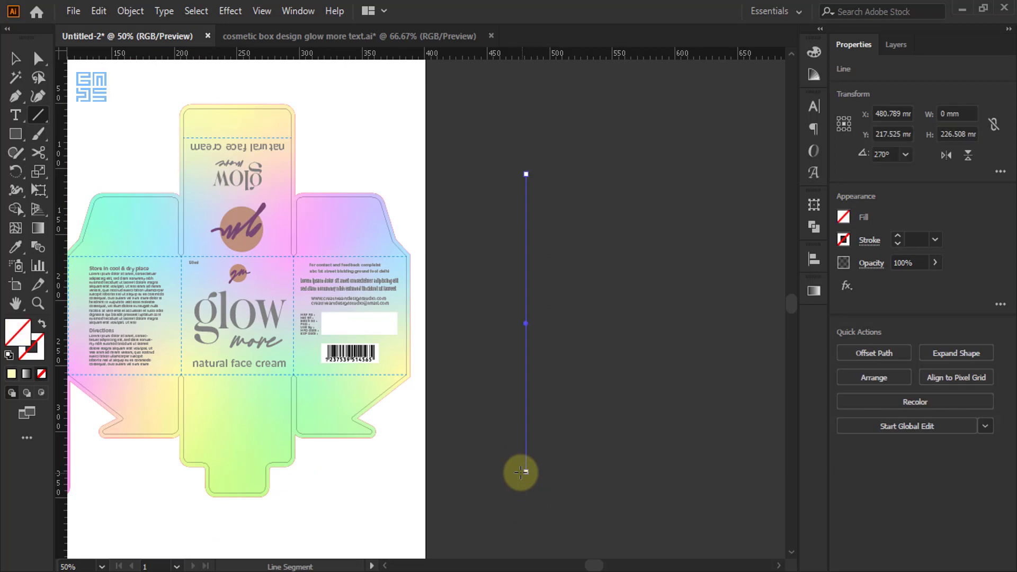
Give the vertical line a white 2 pt stroke with no fill.
{"action": "left_click", "coordinate": [814, 51]}
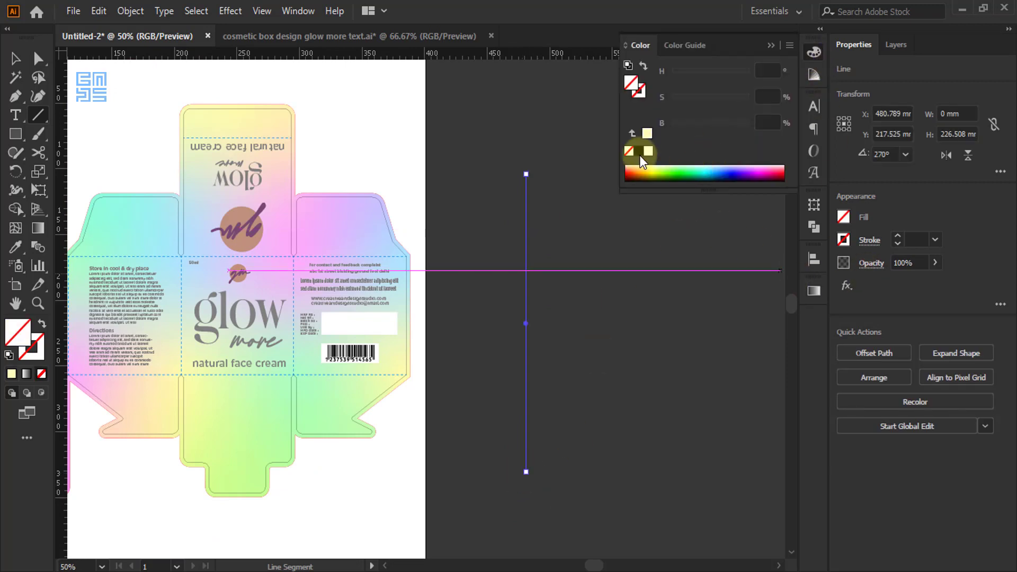
{"action": "left_click", "coordinate": [648, 153]}
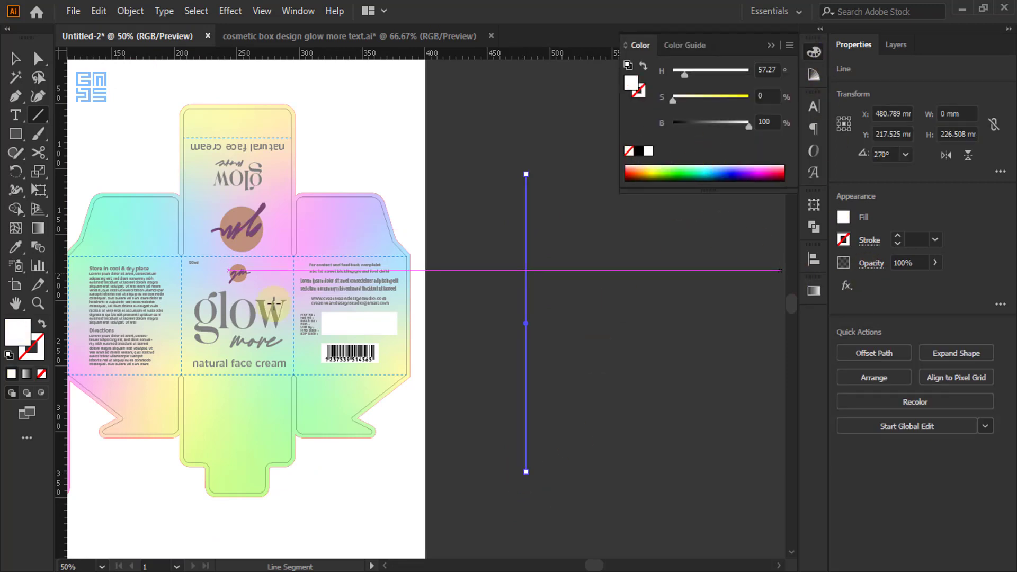
{"action": "left_click", "coordinate": [42, 325]}
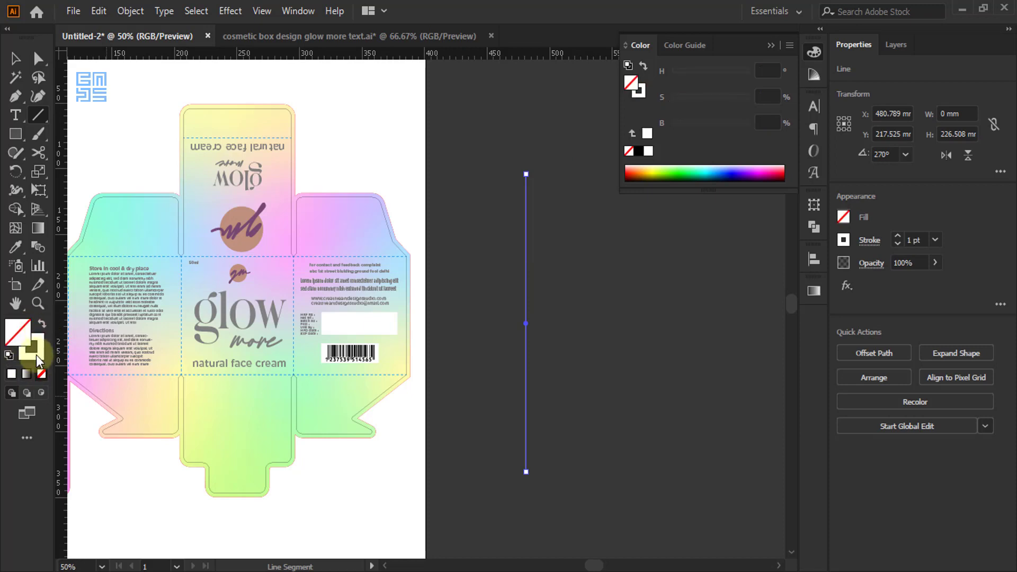
{"action": "scroll", "coordinate": [551, 398], "scroll_direction": "up", "scroll_amount": 2}
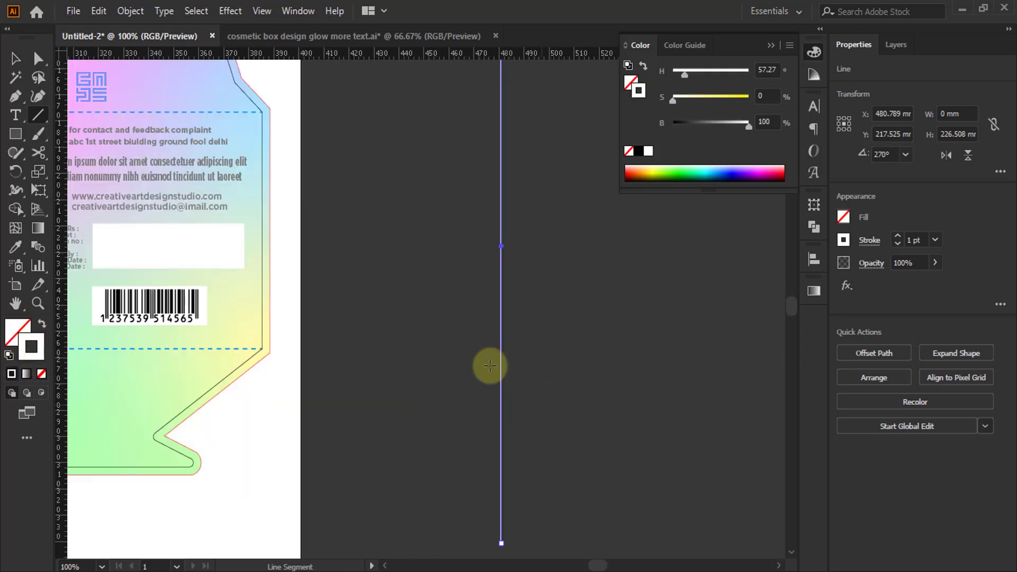
{"action": "left_click", "coordinate": [935, 240]}
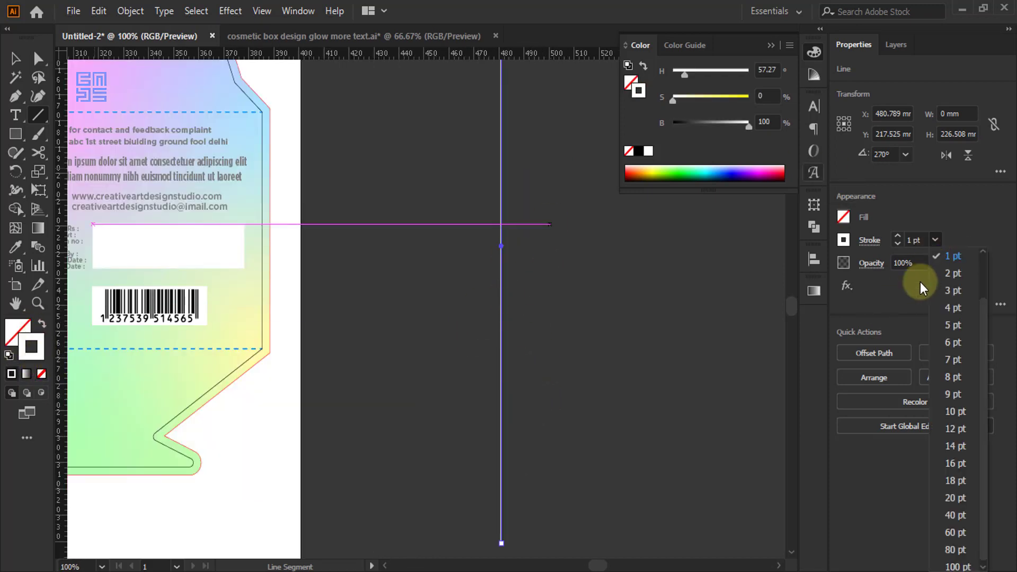
{"action": "left_click", "coordinate": [956, 280]}
{"action": "scroll", "coordinate": [397, 341], "scroll_direction": "down", "scroll_amount": 1}
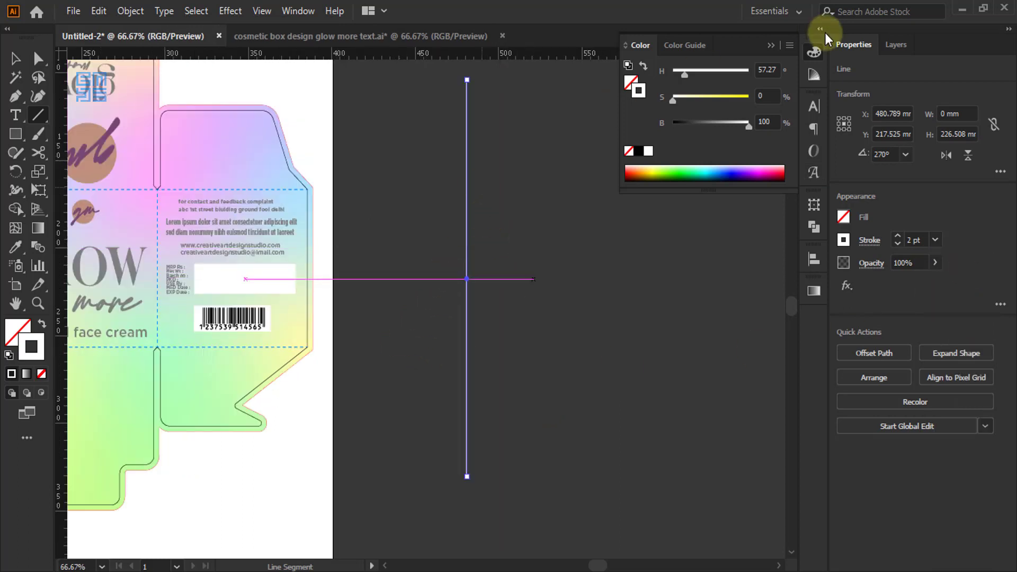
{"action": "left_click", "coordinate": [770, 46]}
Start a Transform effect on the vertical line and set the number of copies to 100.
{"action": "left_click", "coordinate": [15, 59]}
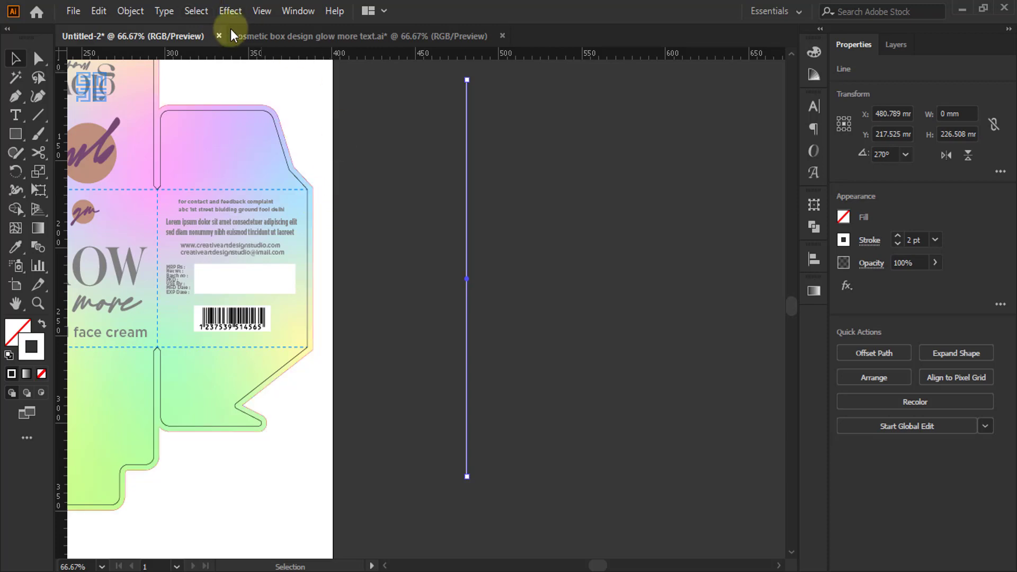
{"action": "left_click", "coordinate": [230, 11]}
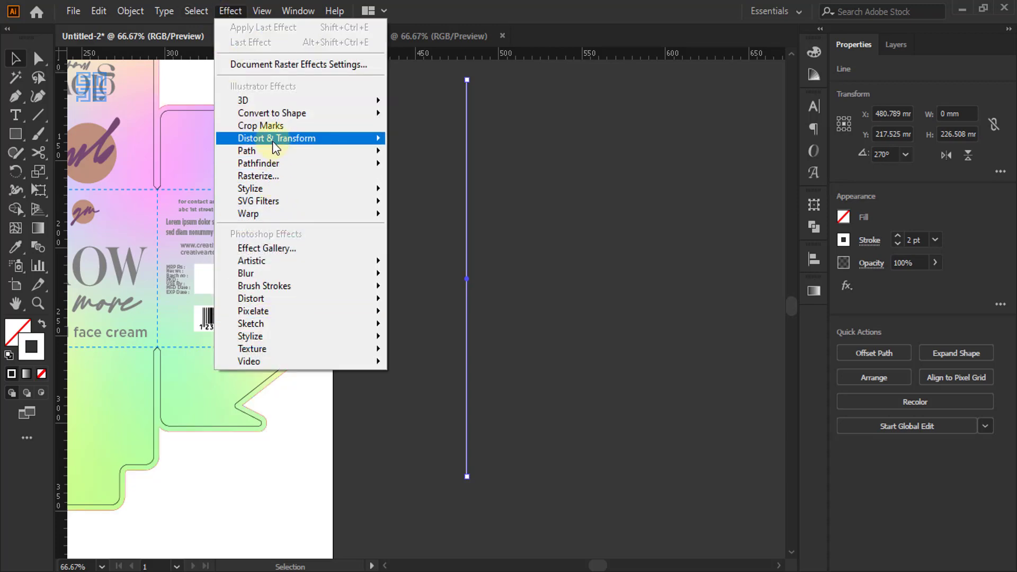
{"action": "mouse_move", "coordinate": [272, 141]}
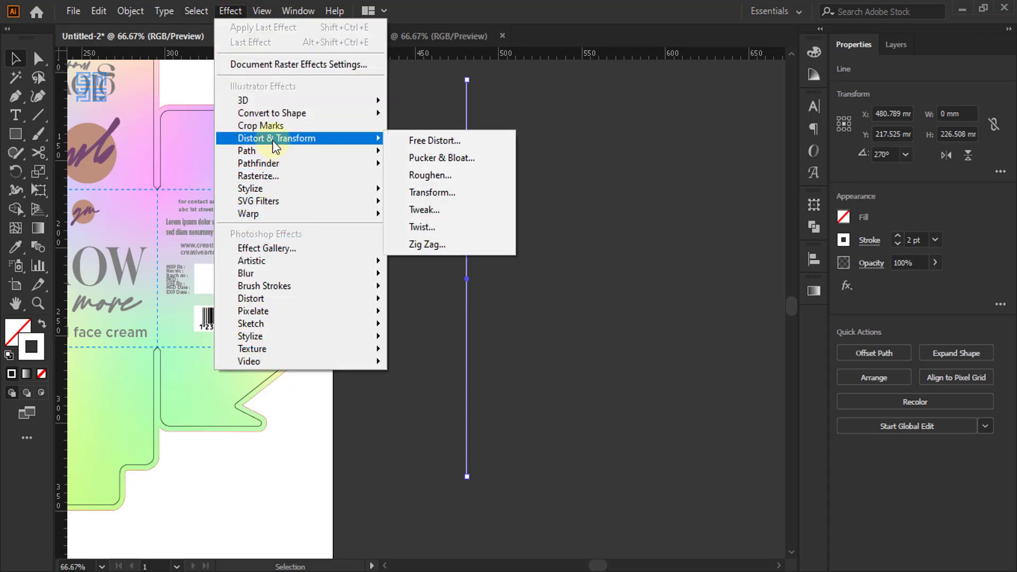
{"action": "left_click", "coordinate": [425, 196]}
{"action": "left_click_drag", "start_coordinate": [547, 38], "coordinate": [777, 49]}
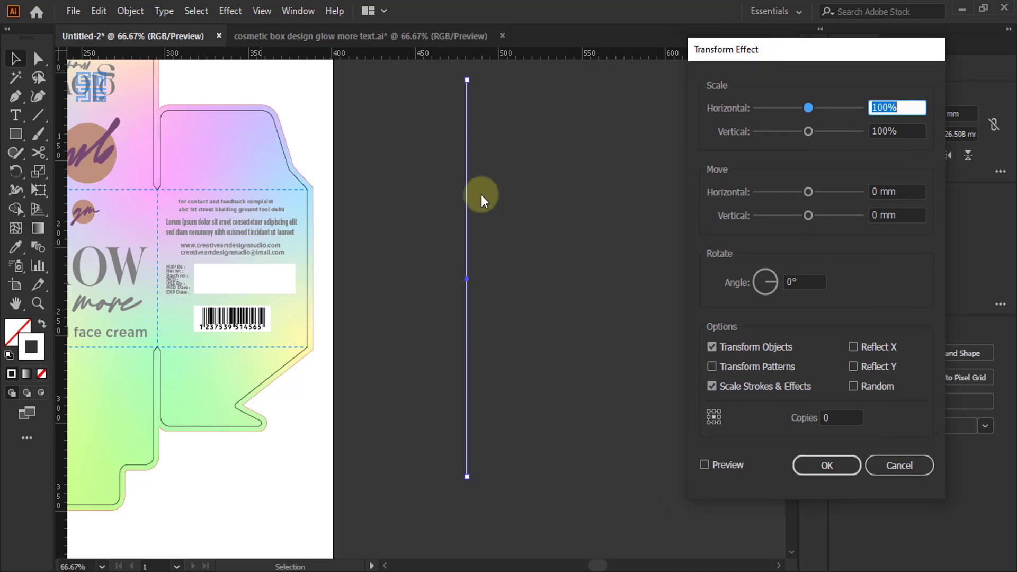
{"action": "key", "text": "BackSpace"}
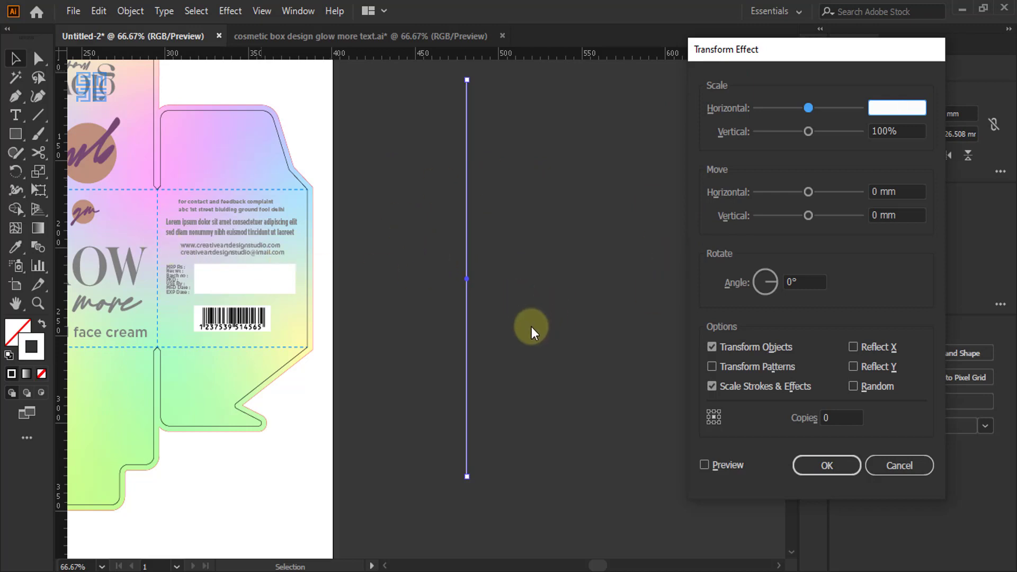
{"action": "left_click", "coordinate": [843, 418]}
{"action": "type", "text": "100"}
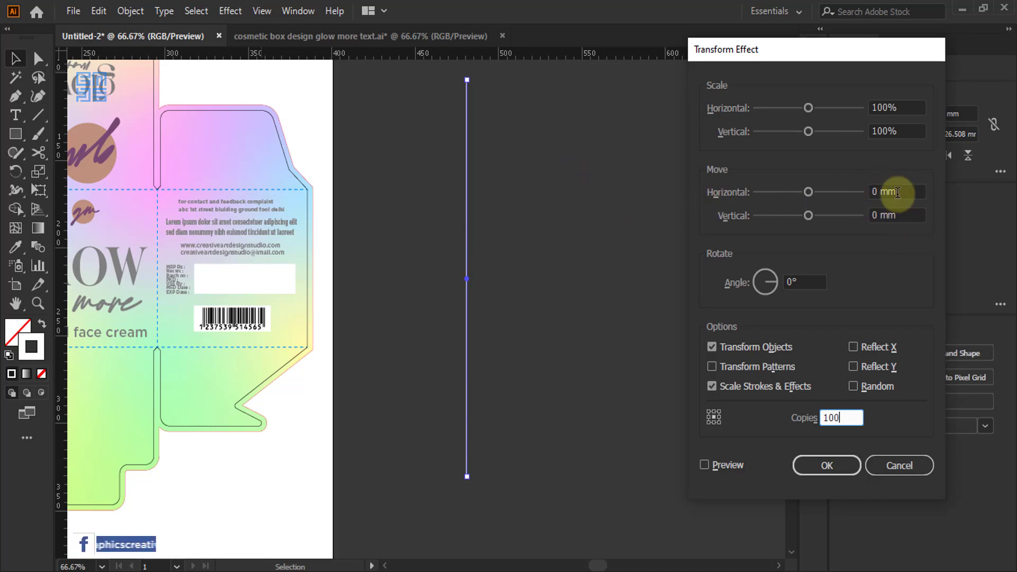
Set the Transform effect's horizontal move to 2 mm, checking it with the preview, and apply the effect to the vertical line.
{"action": "left_click", "coordinate": [879, 190]}
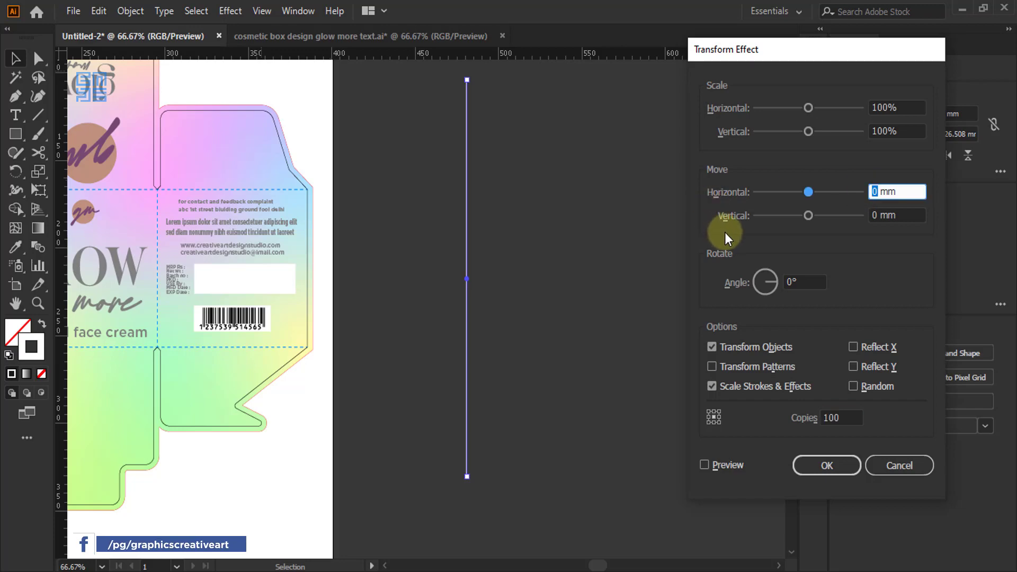
{"action": "type", "text": "1"}
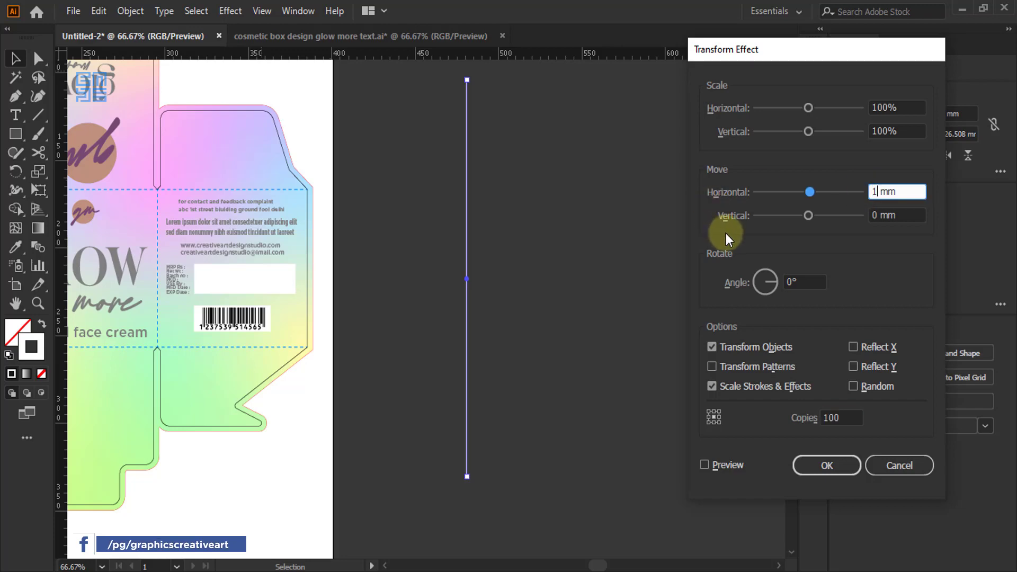
{"action": "left_click", "coordinate": [704, 465]}
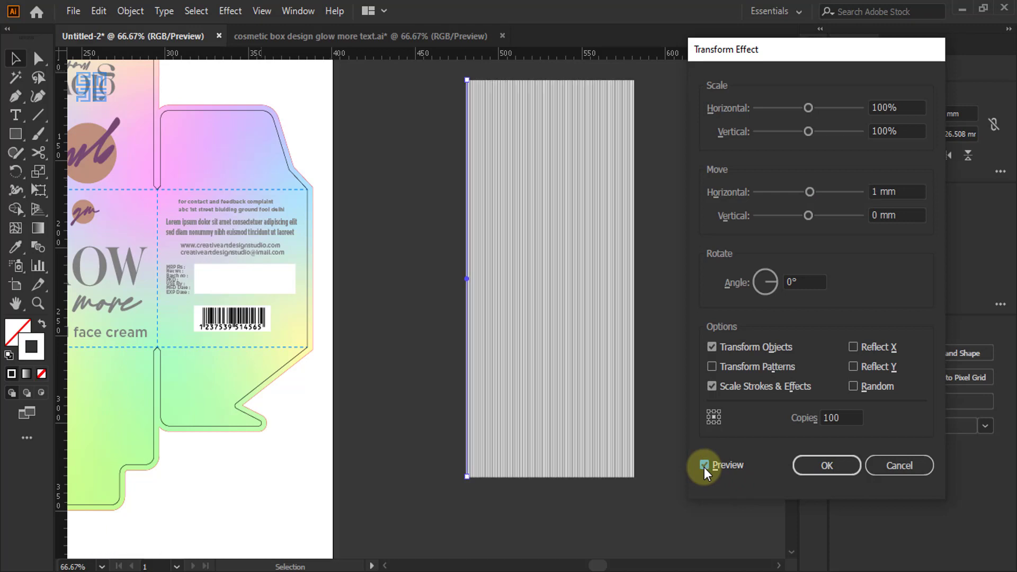
{"action": "left_click", "coordinate": [879, 193]}
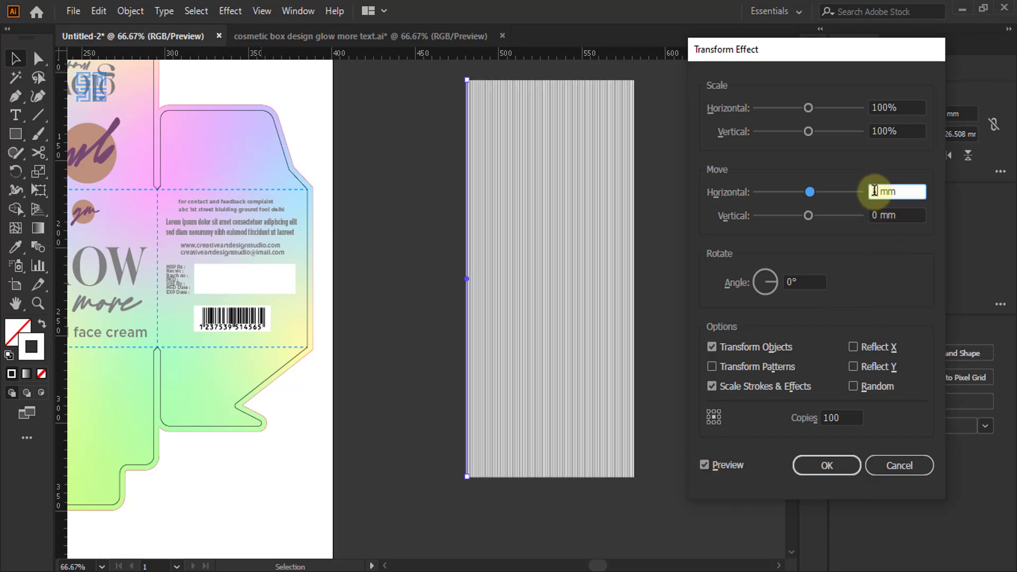
{"action": "type", "text": "2"}
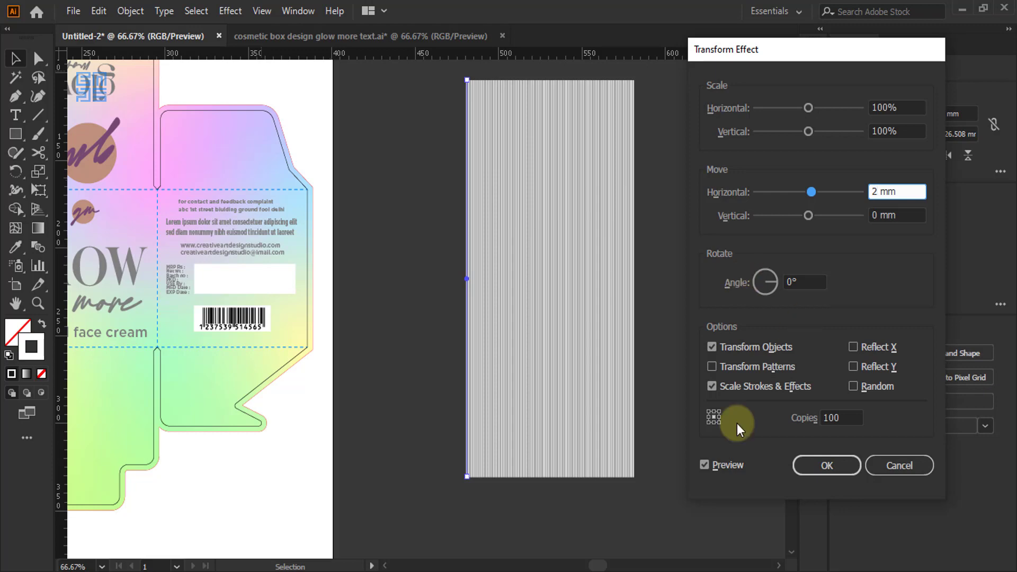
{"action": "left_click", "coordinate": [706, 466]}
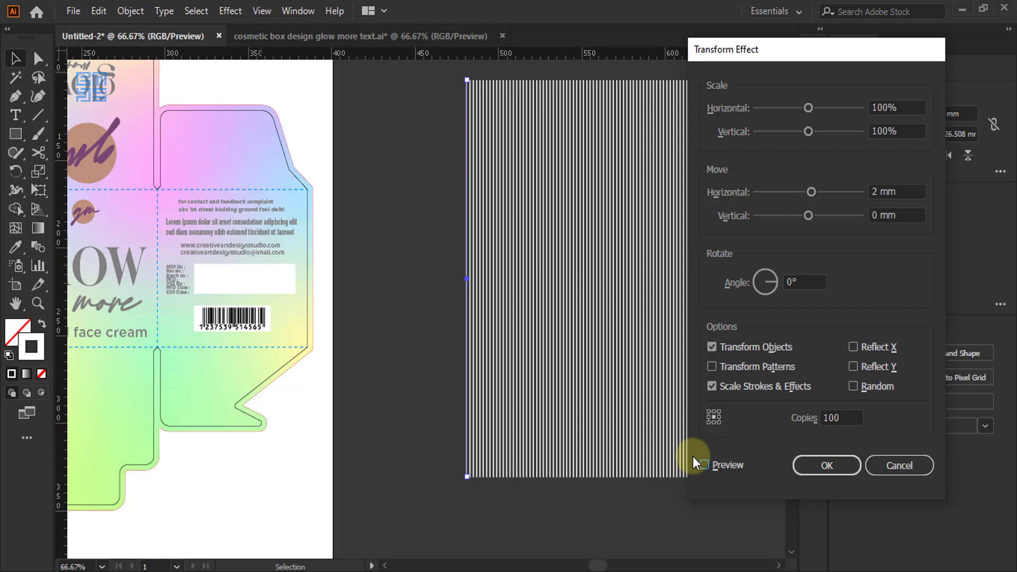
{"action": "left_click", "coordinate": [827, 464]}
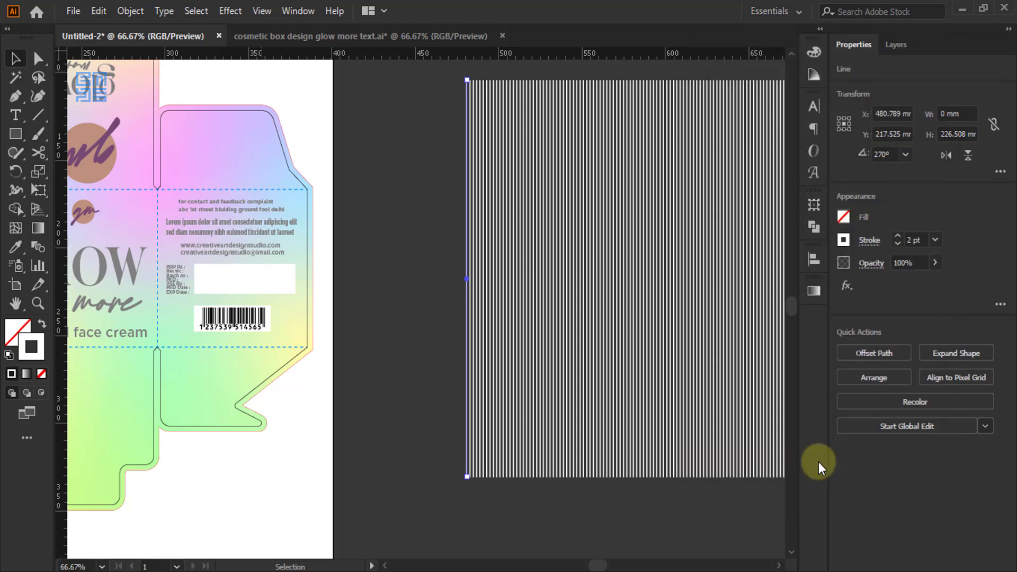
Turn the repeated white line pattern beside the artboard into a compound path and deselect it.
{"action": "scroll", "coordinate": [333, 304], "scroll_direction": "down", "scroll_amount": 2, "text": "alt"}
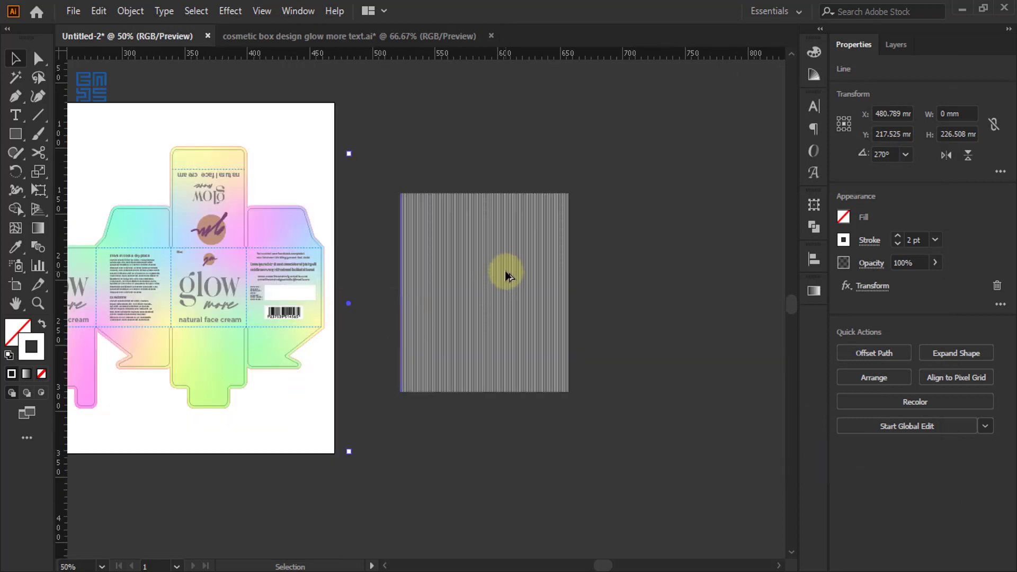
{"action": "scroll", "coordinate": [504, 272], "scroll_direction": "up", "scroll_amount": 2, "text": "alt"}
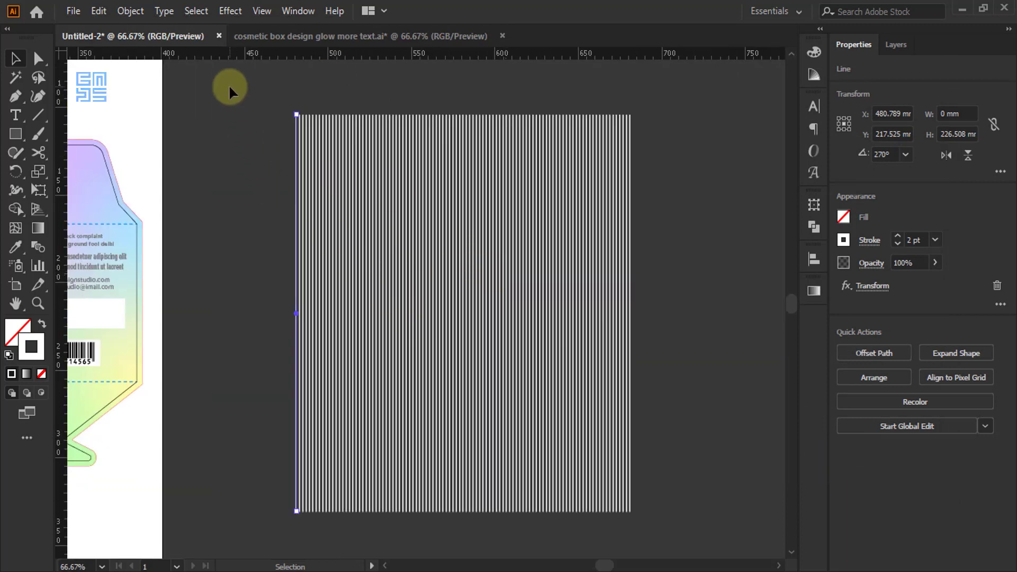
{"action": "left_click_drag", "start_coordinate": [232, 81], "coordinate": [694, 507]}
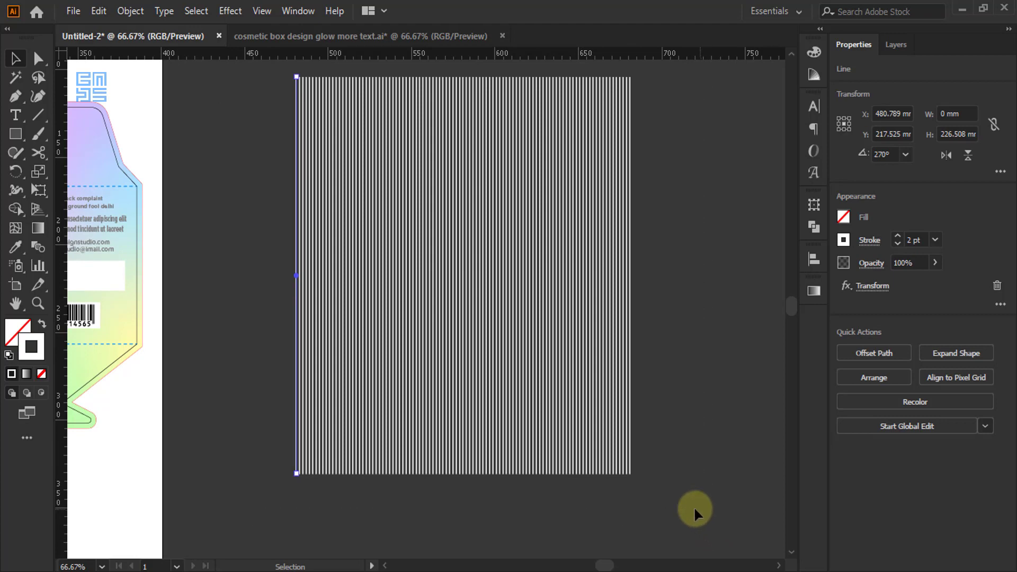
{"action": "left_click", "coordinate": [130, 11]}
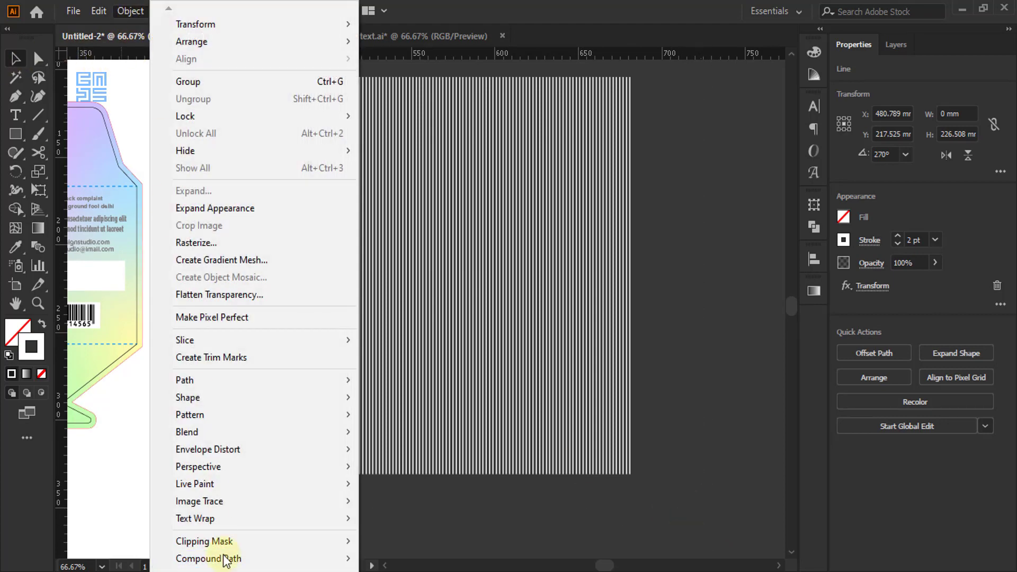
{"action": "mouse_move", "coordinate": [221, 561]}
{"action": "left_click", "coordinate": [394, 556]}
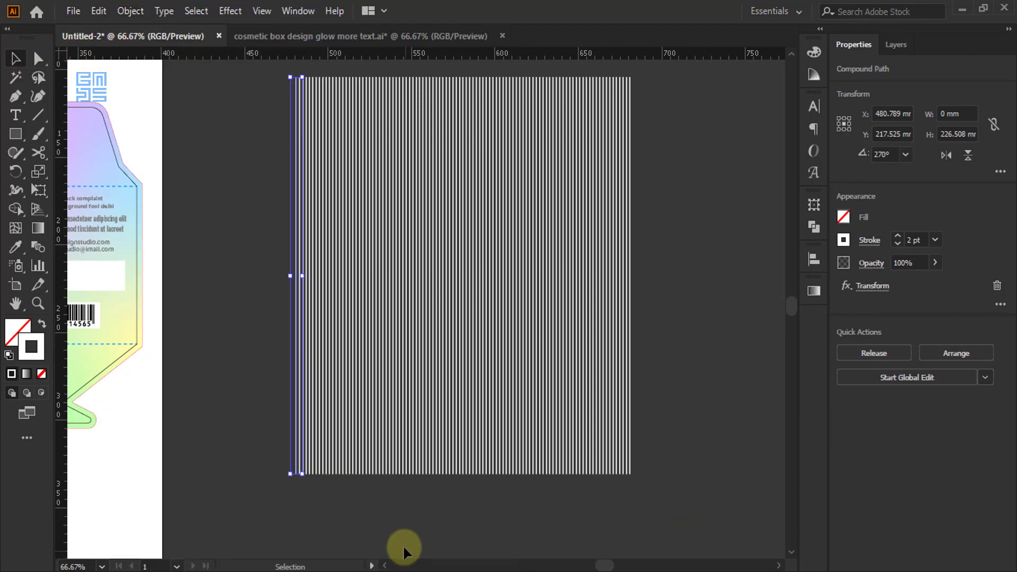
{"action": "left_click", "coordinate": [407, 513]}
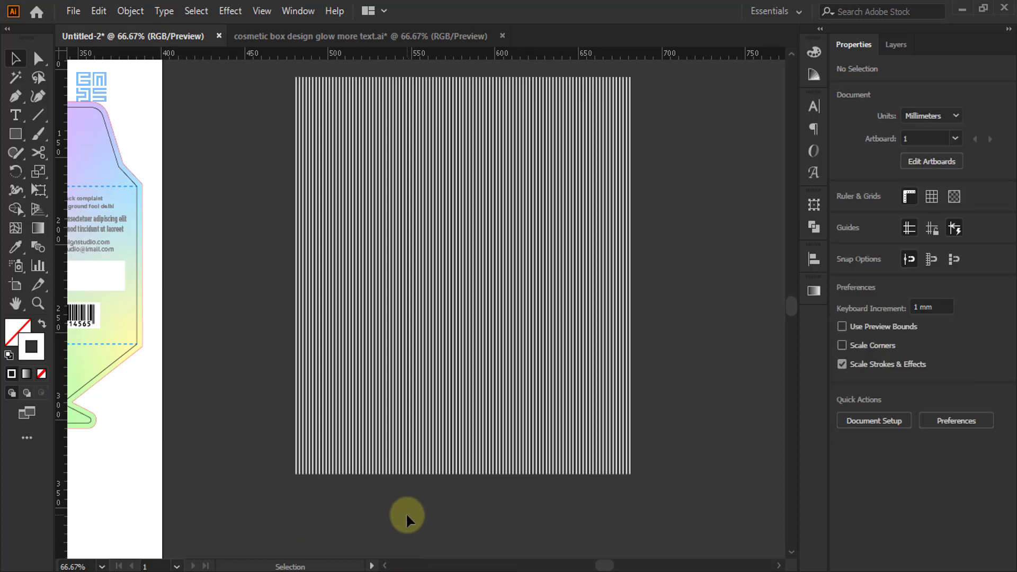
Select the line pattern and apply a white-to-black linear gradient to its stroke.
{"action": "scroll", "coordinate": [398, 497], "scroll_direction": "down", "scroll_amount": 1}
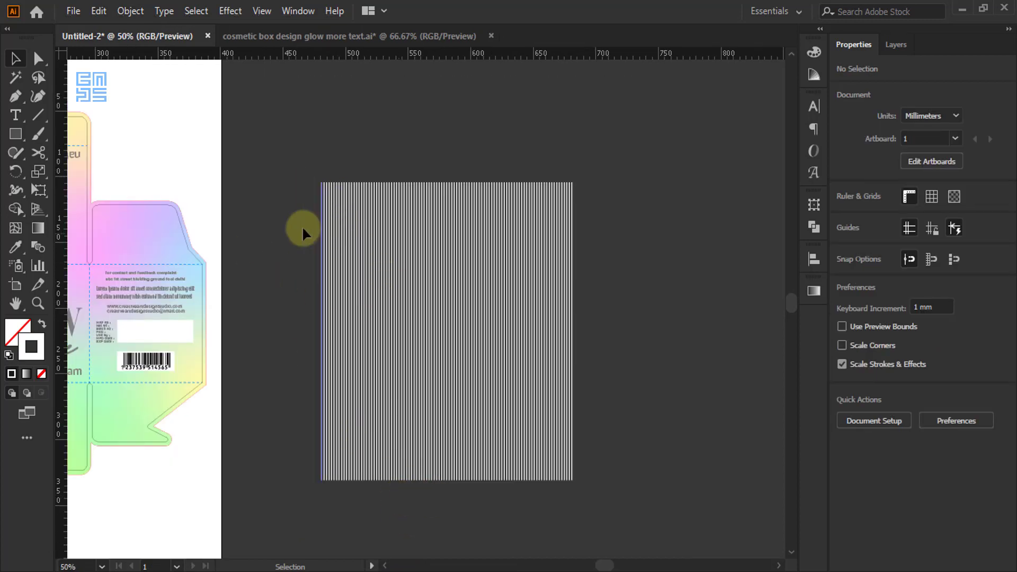
{"action": "left_click_drag", "start_coordinate": [298, 135], "coordinate": [594, 482]}
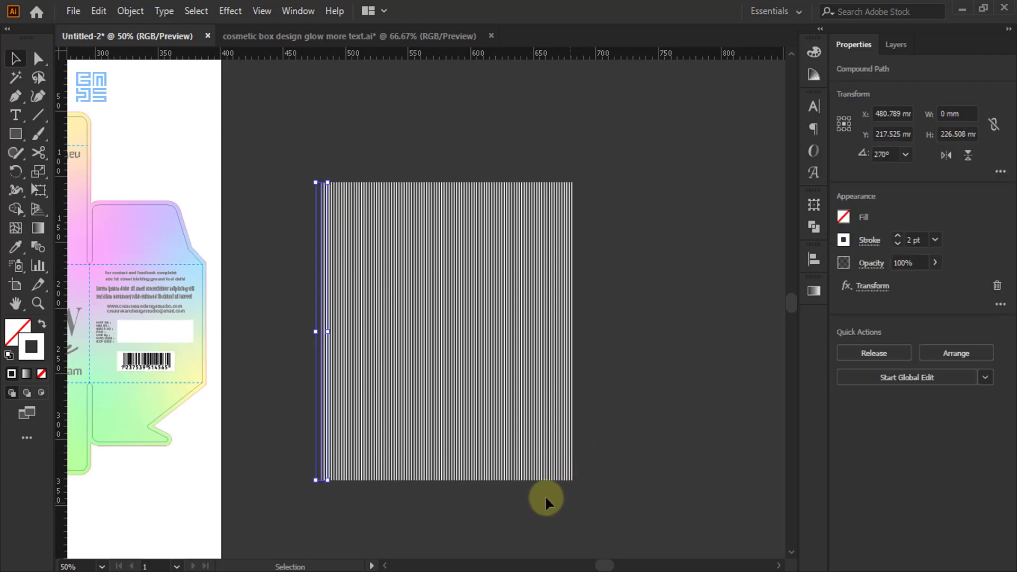
{"action": "left_click", "coordinate": [36, 227]}
{"action": "double_click", "coordinate": [36, 228]}
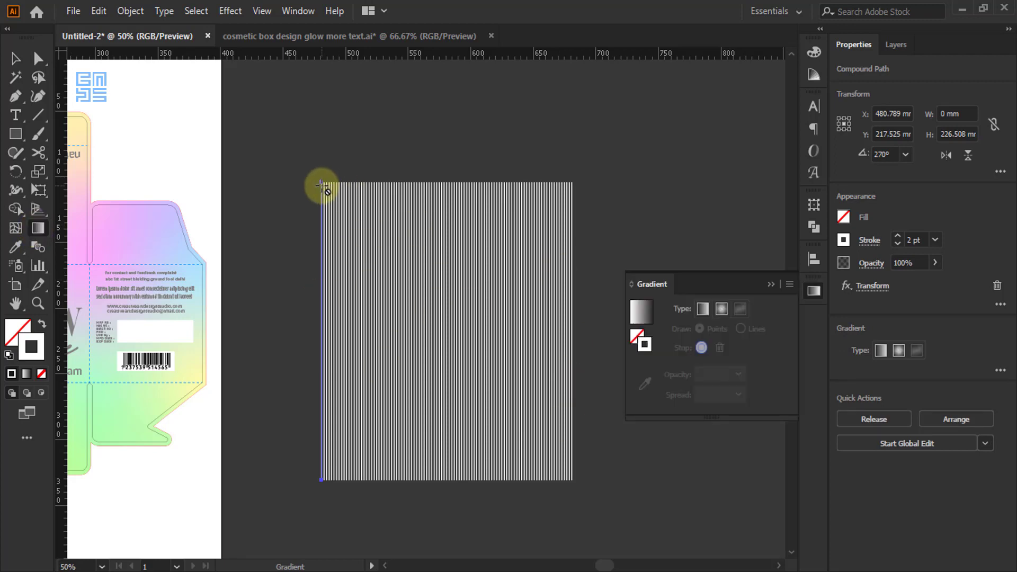
{"action": "left_click", "coordinate": [646, 313]}
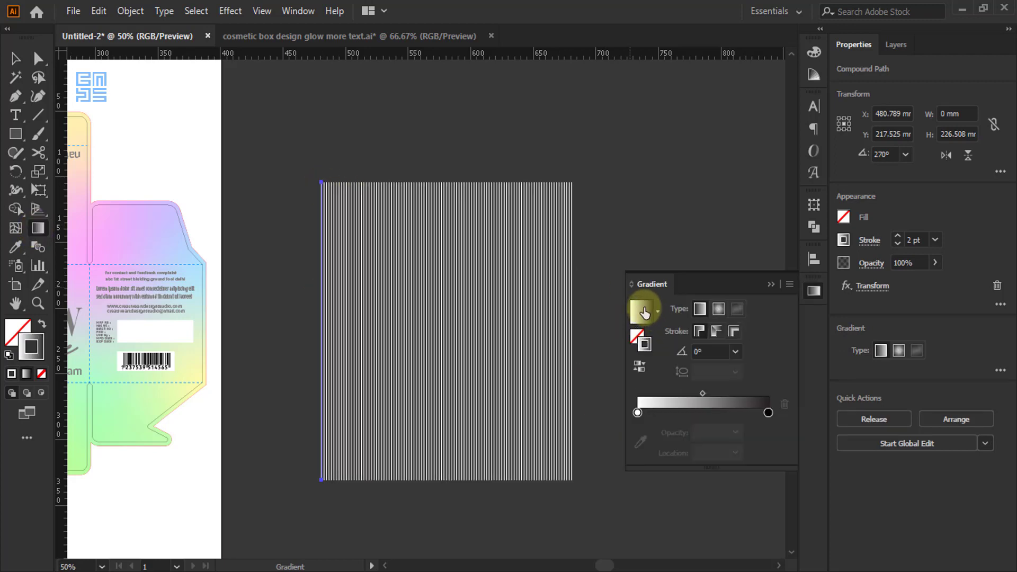
Recolor the black end stop of the stroke gradient with pink sampled from the box's side panel.
{"action": "left_click", "coordinate": [767, 413]}
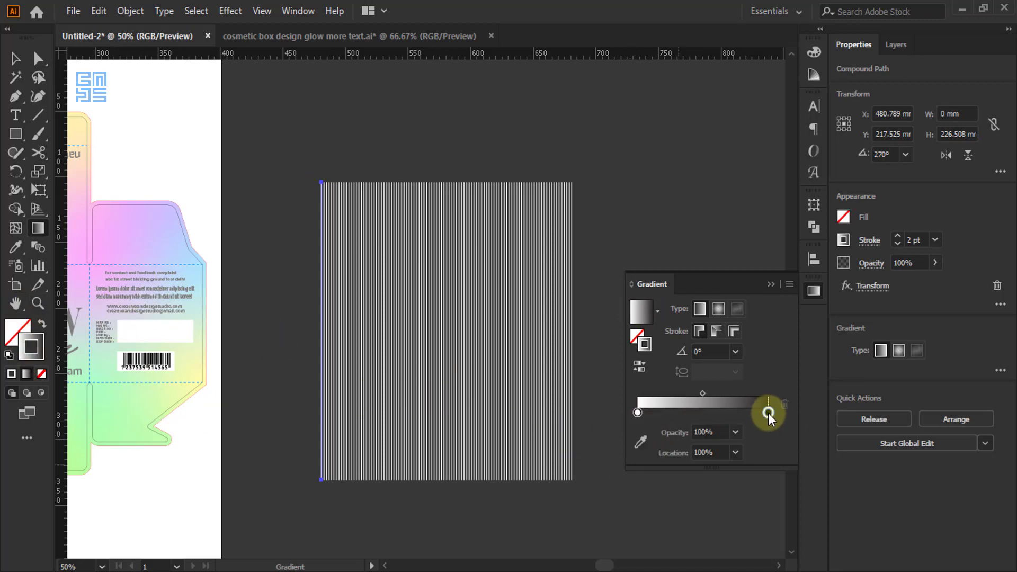
{"action": "left_click", "coordinate": [639, 444]}
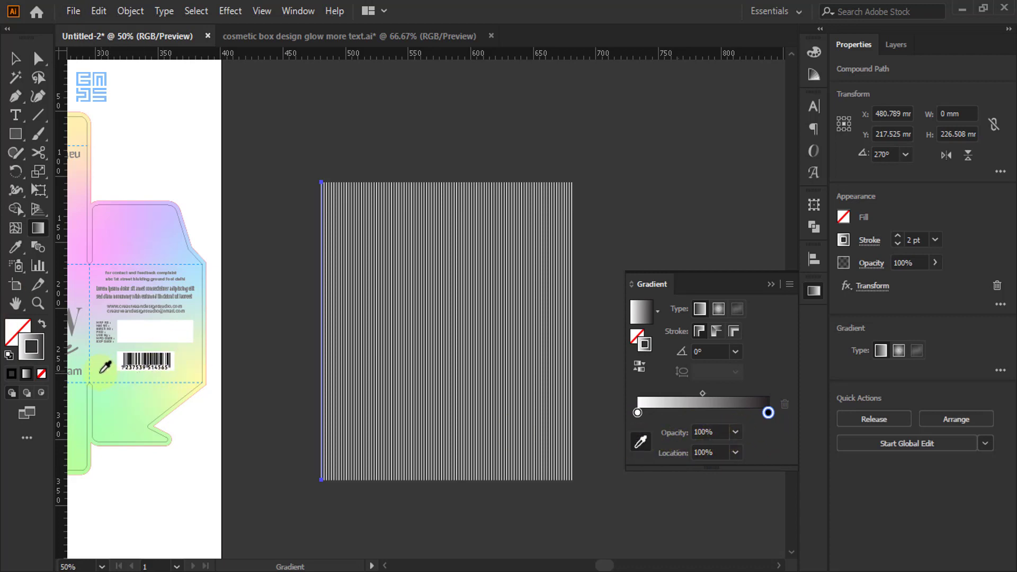
{"action": "left_click", "coordinate": [96, 264]}
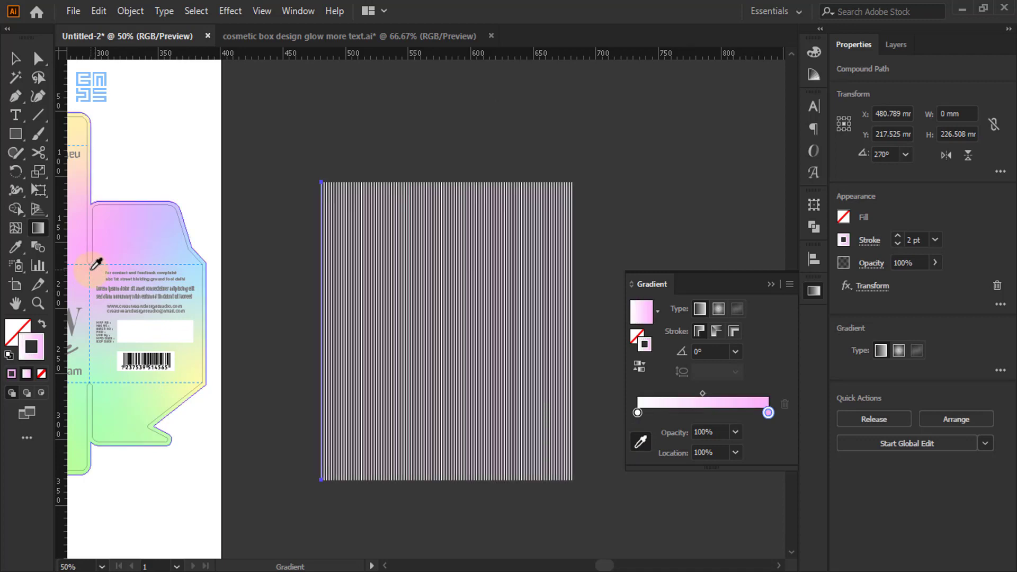
Recolor the white start stop of the stroke gradient with light blue sampled from the side panel's outer edge.
{"action": "left_click", "coordinate": [637, 412]}
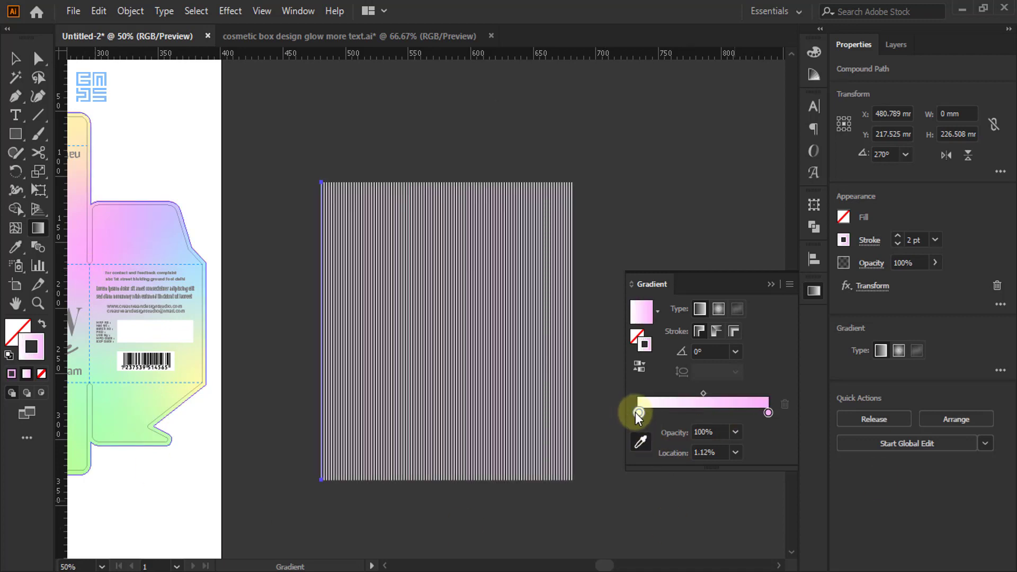
{"action": "left_click", "coordinate": [640, 442]}
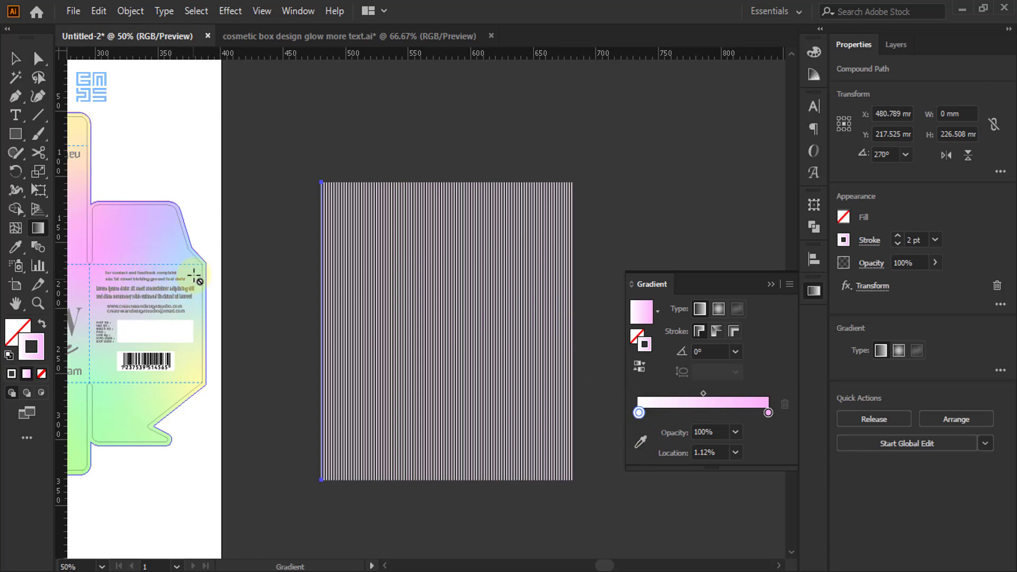
{"action": "left_click", "coordinate": [641, 440]}
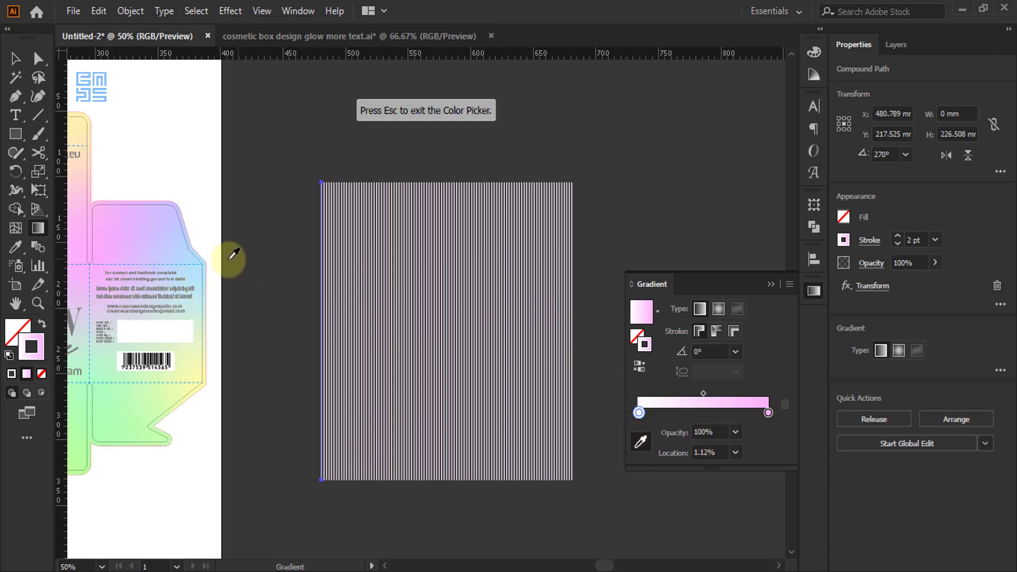
{"action": "left_click", "coordinate": [202, 263]}
{"action": "key", "text": "Escape"}
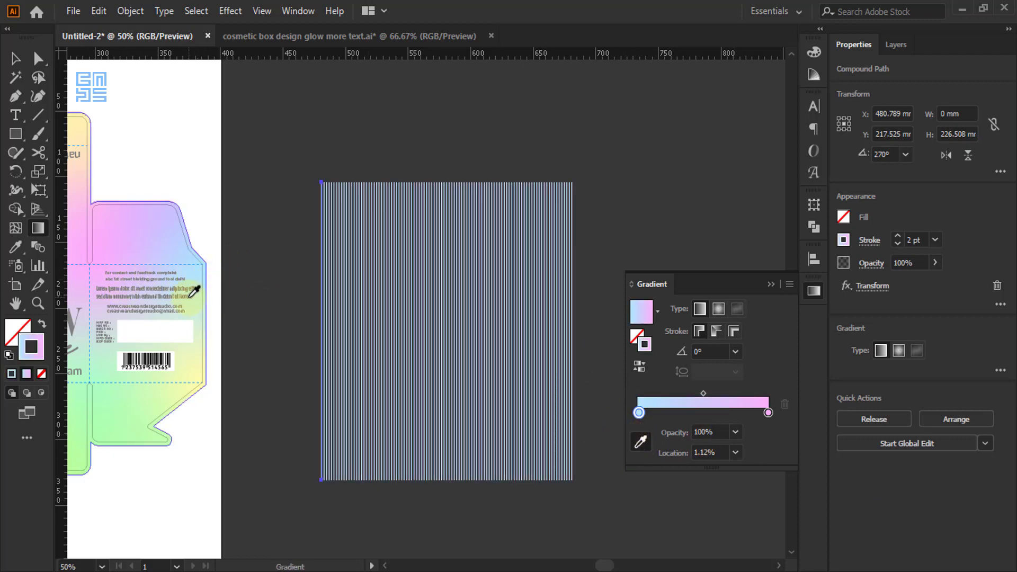
{"action": "key", "text": "v"}
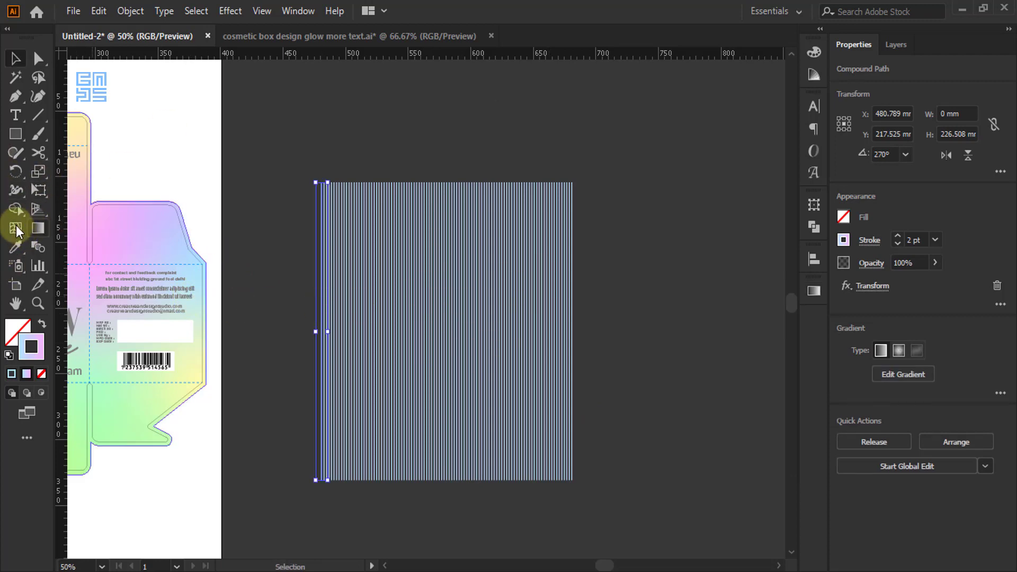
Choose the Warp tool and set its brush to 200 mm wide and 200 mm high.
{"action": "left_click", "coordinate": [20, 195]}
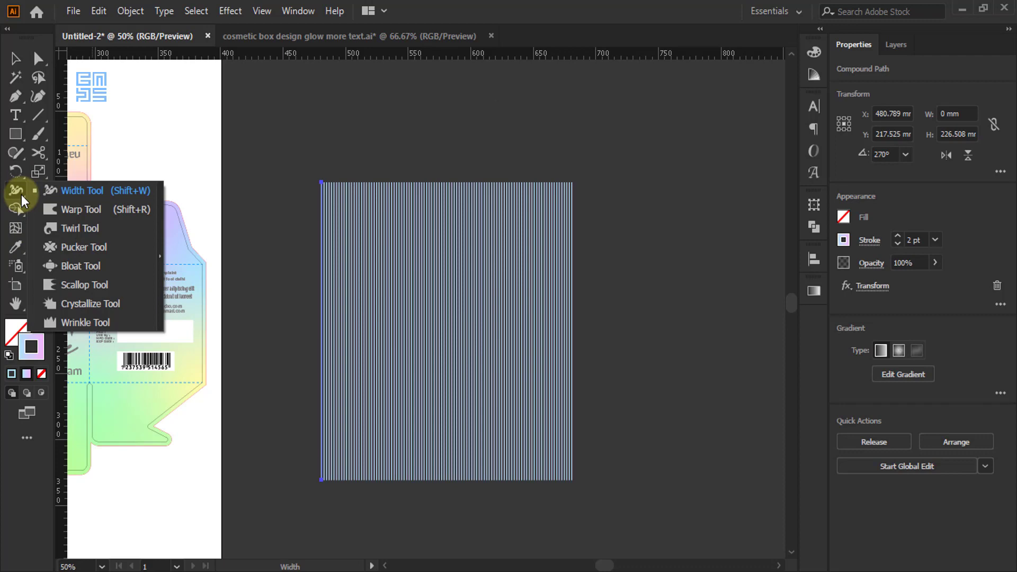
{"action": "left_click", "coordinate": [77, 208]}
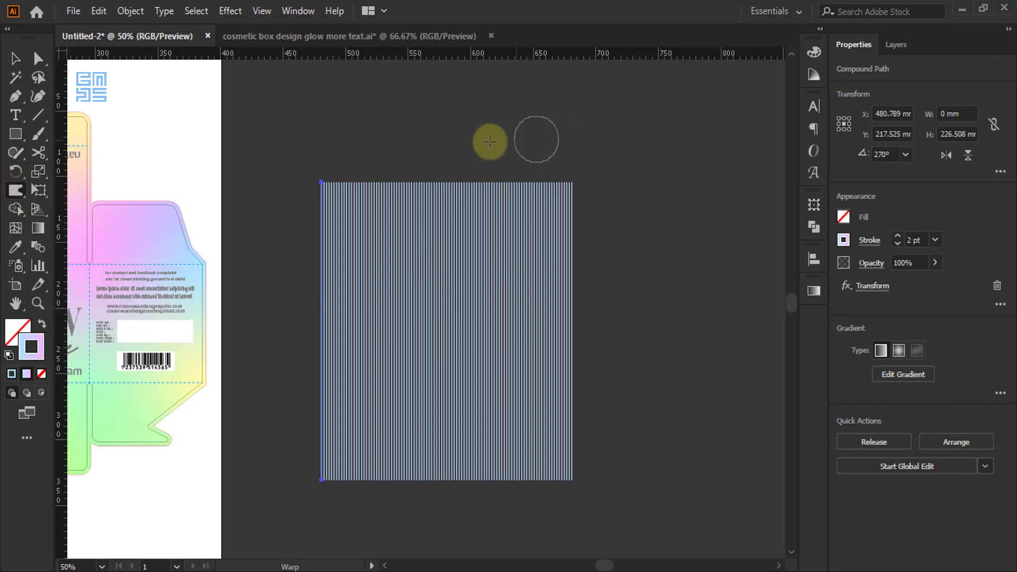
{"action": "double_click", "coordinate": [16, 190]}
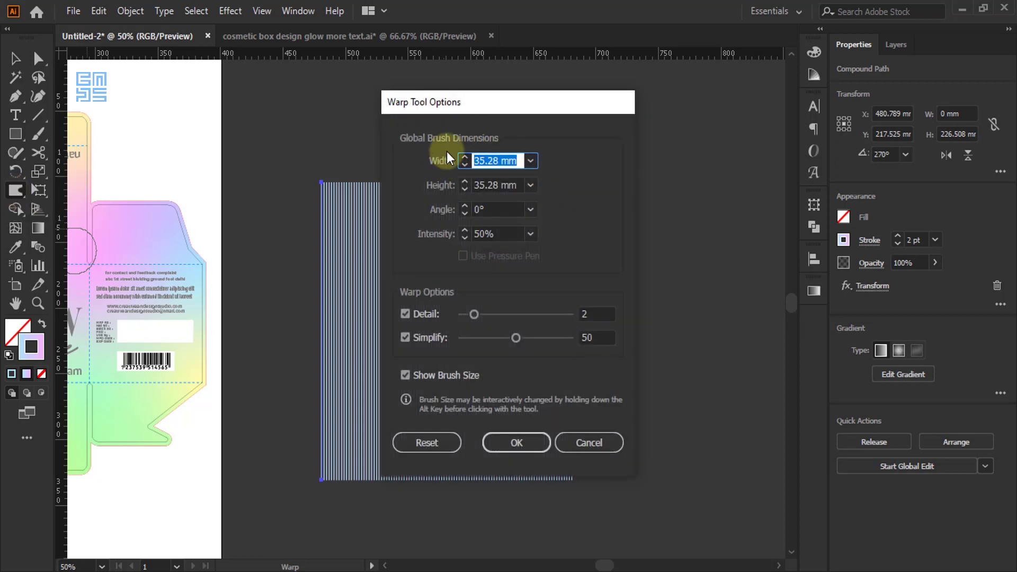
{"action": "double_click", "coordinate": [495, 160]}
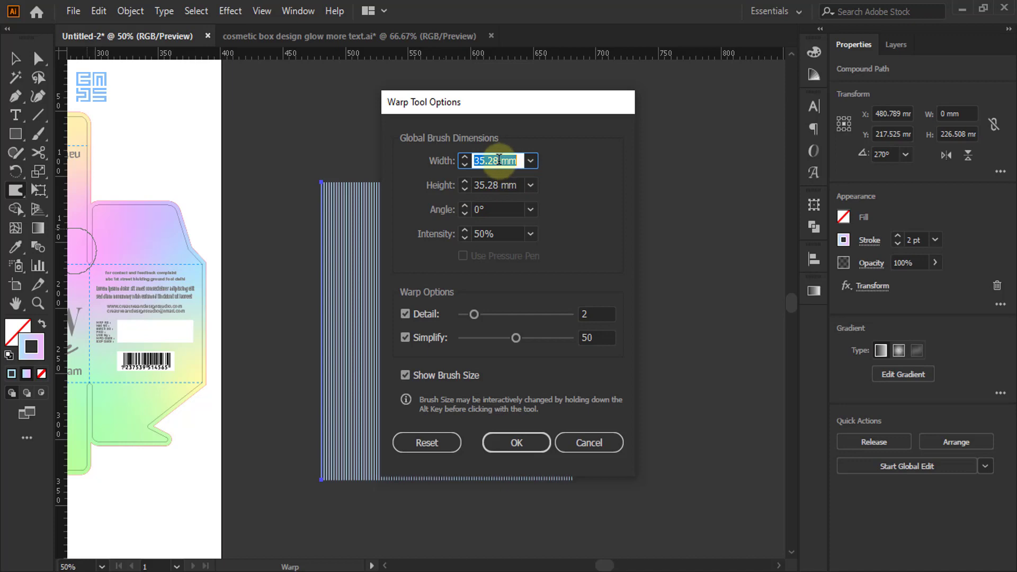
{"action": "type", "text": "200"}
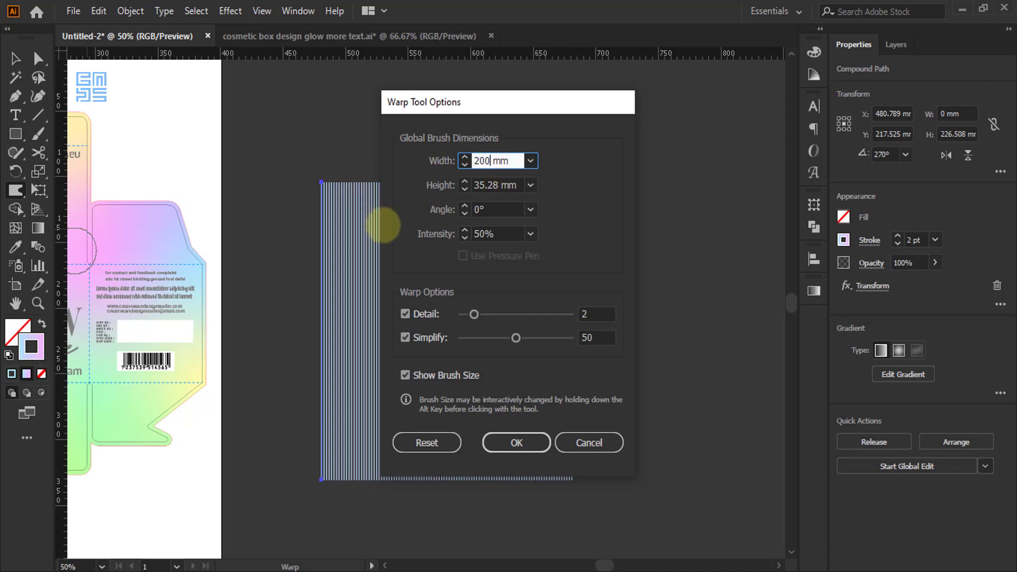
{"action": "double_click", "coordinate": [493, 185]}
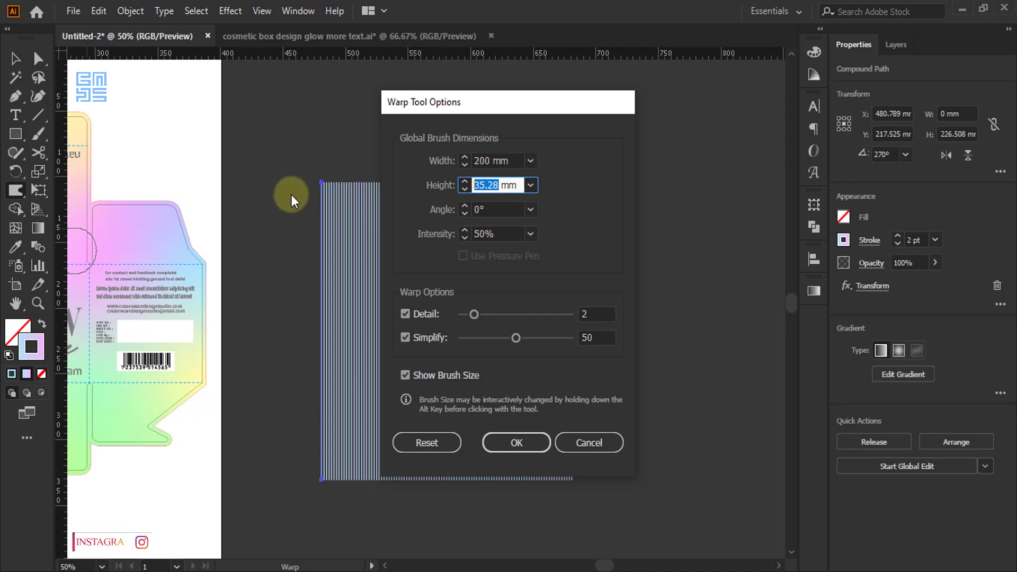
{"action": "type", "text": "200"}
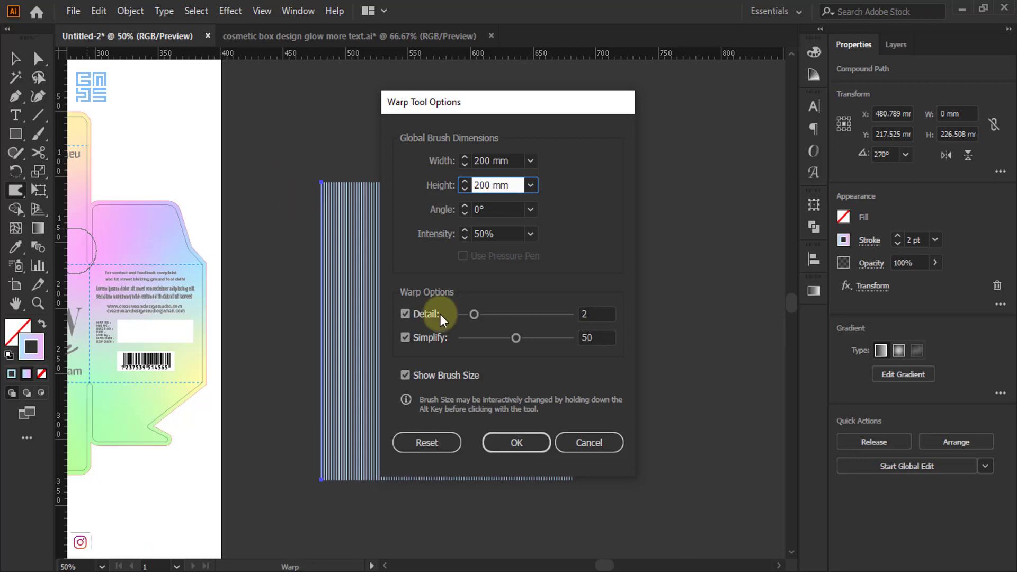
{"action": "left_click", "coordinate": [534, 445]}
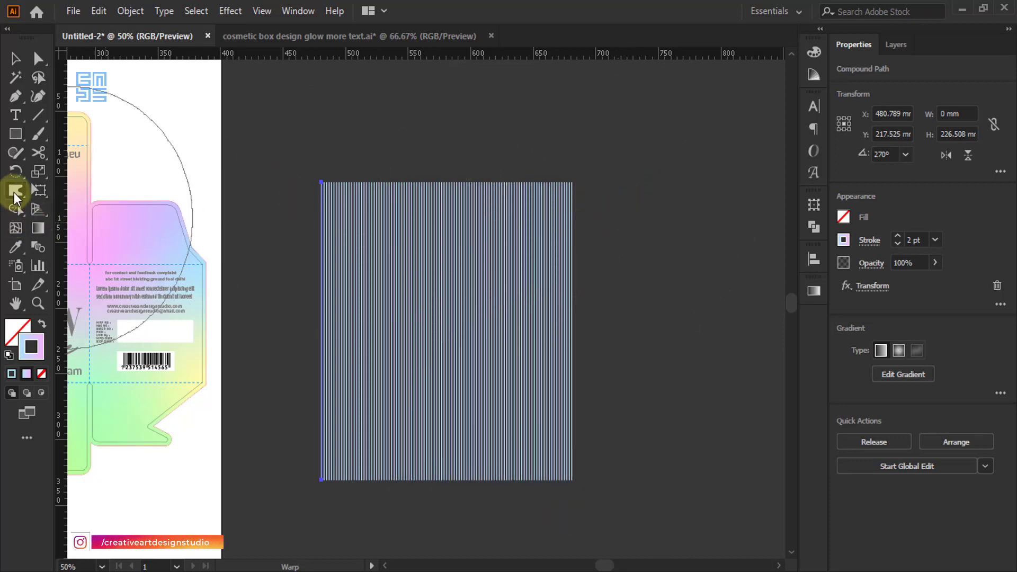
Set the Warp tool's brush to 90 mm wide and 90 mm high.
{"action": "double_click", "coordinate": [15, 191]}
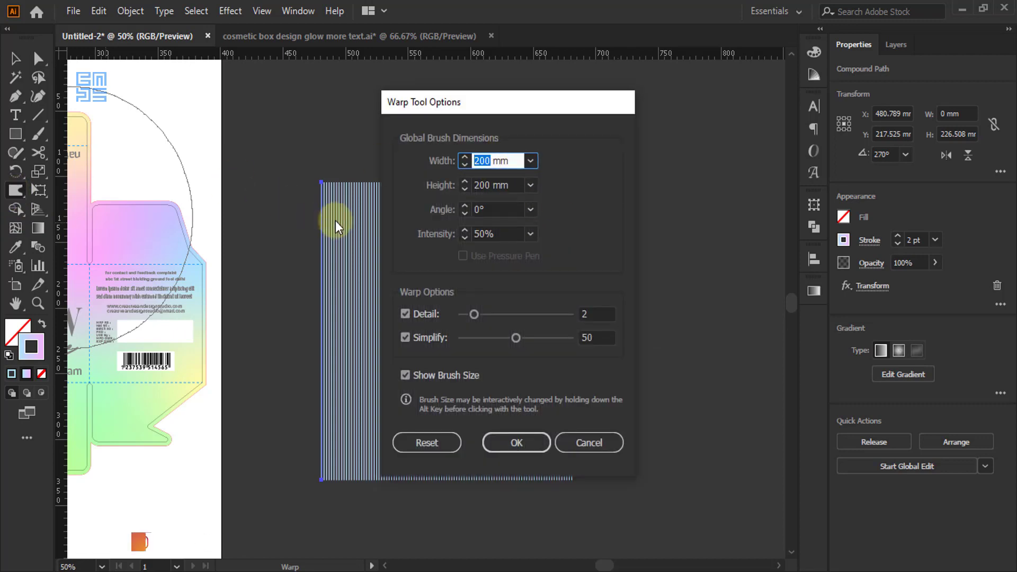
{"action": "type", "text": "90"}
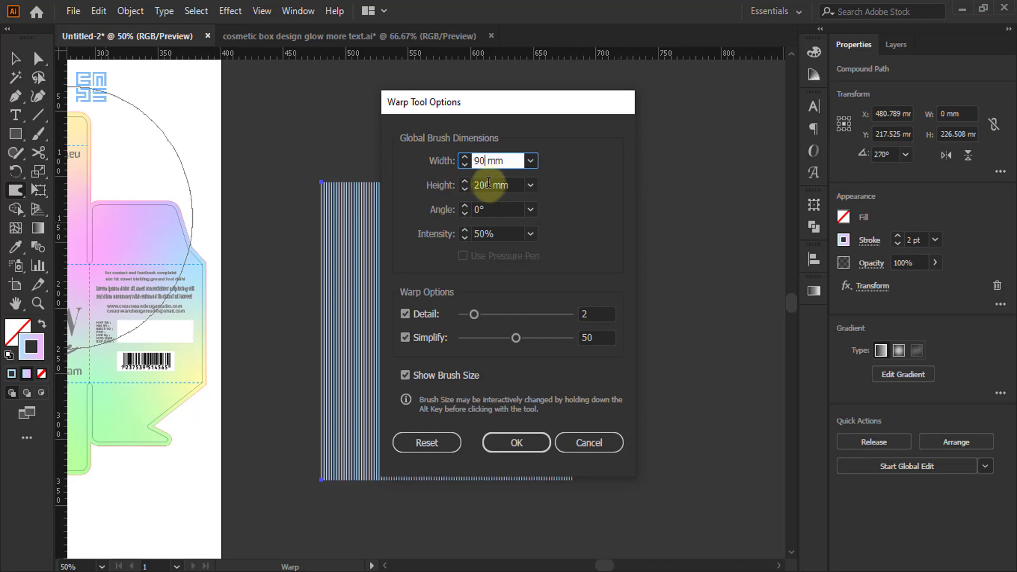
{"action": "key", "text": "Tab"}
{"action": "type", "text": "90"}
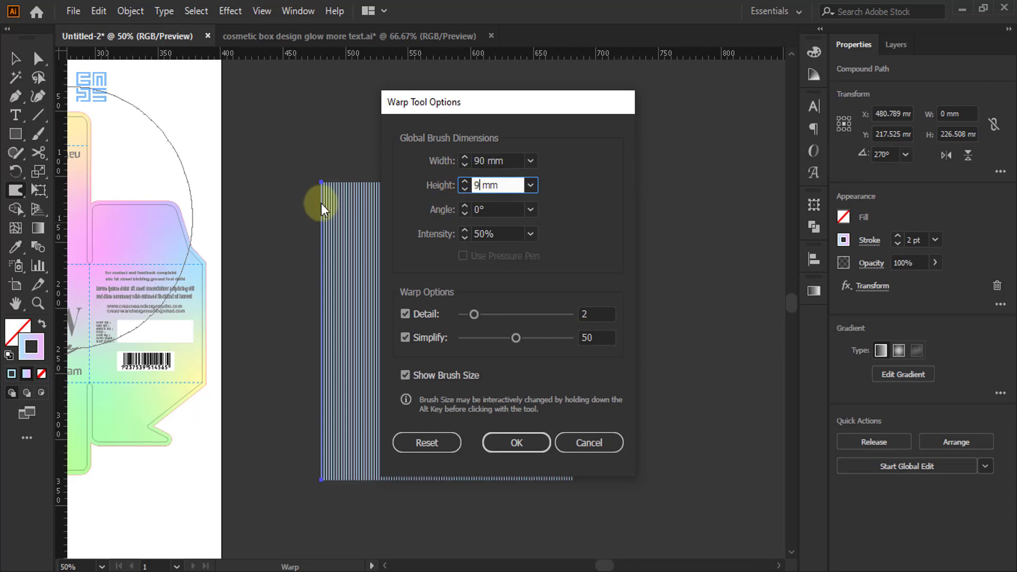
{"action": "left_click", "coordinate": [529, 438]}
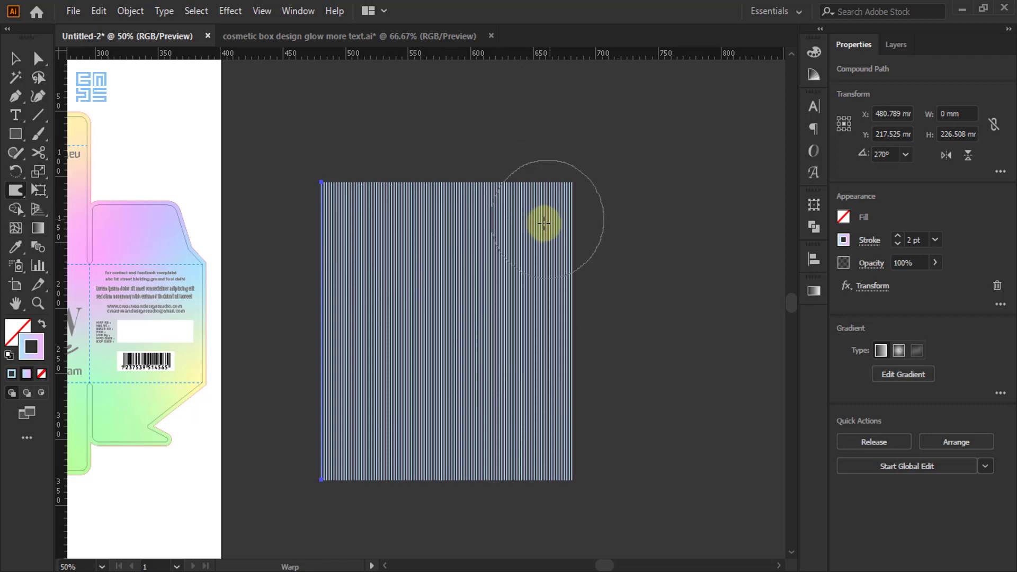
Warp the straight lines into alternating sideways wave curves along the full height of the pattern, then deselect it.
{"action": "mouse_move", "coordinate": [354, 213]}
{"action": "left_mouse_down"}
{"action": "mouse_move", "coordinate": [307, 215]}
{"action": "mouse_move", "coordinate": [308, 262]}
{"action": "left_mouse_up"}
{"action": "mouse_move", "coordinate": [376, 337]}
{"action": "left_mouse_down"}
{"action": "mouse_move", "coordinate": [348, 314]}
{"action": "mouse_move", "coordinate": [429, 325]}
{"action": "left_mouse_up"}
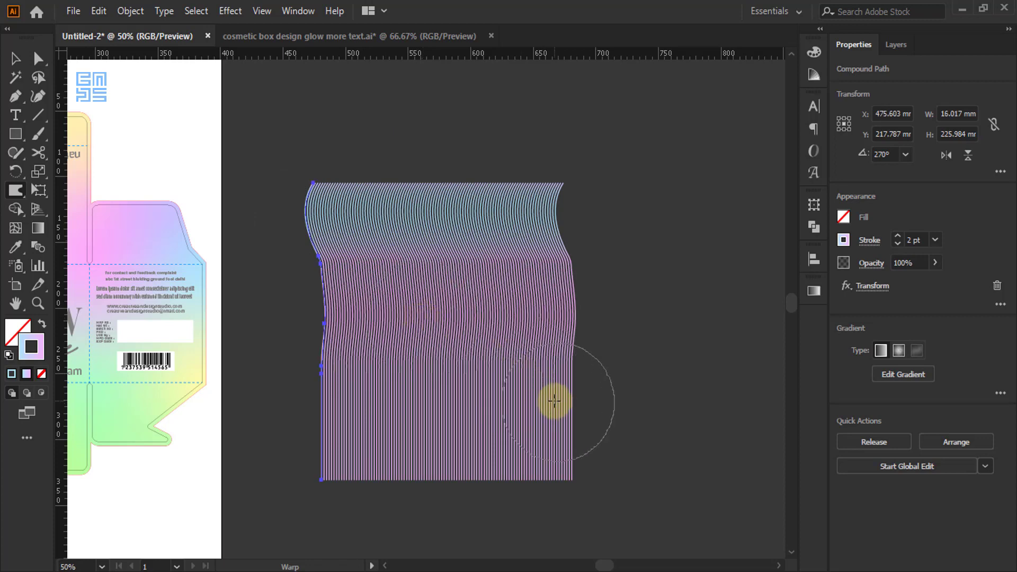
{"action": "mouse_move", "coordinate": [349, 411]}
{"action": "left_mouse_down"}
{"action": "mouse_move", "coordinate": [329, 418]}
{"action": "mouse_move", "coordinate": [341, 397]}
{"action": "mouse_move", "coordinate": [300, 399]}
{"action": "mouse_move", "coordinate": [293, 423]}
{"action": "mouse_move", "coordinate": [327, 456]}
{"action": "mouse_move", "coordinate": [411, 472]}
{"action": "mouse_move", "coordinate": [326, 466]}
{"action": "mouse_move", "coordinate": [313, 195]}
{"action": "mouse_move", "coordinate": [331, 282]}
{"action": "mouse_move", "coordinate": [308, 368]}
{"action": "mouse_move", "coordinate": [322, 460]}
{"action": "mouse_move", "coordinate": [402, 478]}
{"action": "mouse_move", "coordinate": [593, 477]}
{"action": "mouse_move", "coordinate": [333, 459]}
{"action": "mouse_move", "coordinate": [325, 470]}
{"action": "mouse_move", "coordinate": [454, 484]}
{"action": "left_mouse_up"}
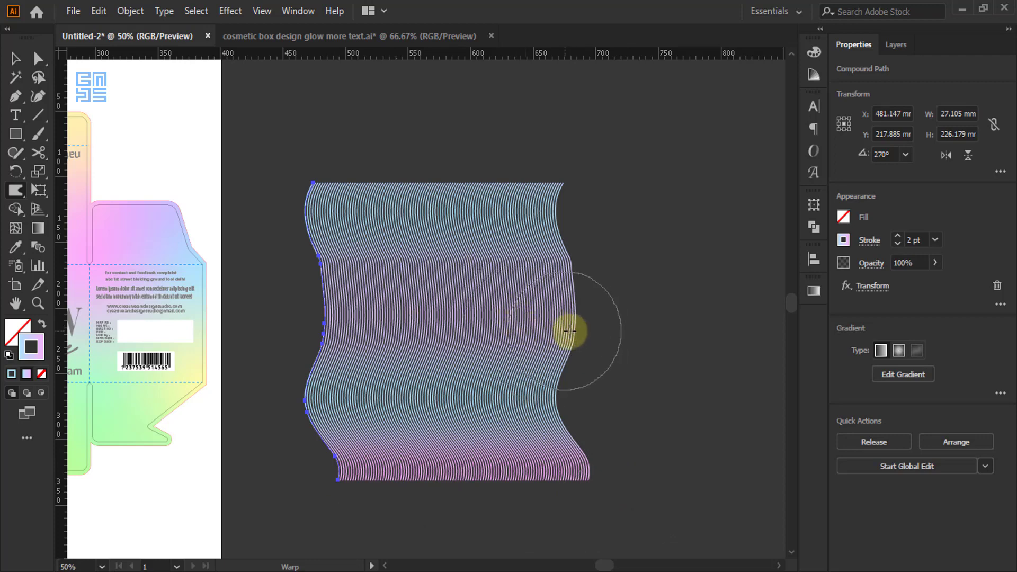
{"action": "mouse_move", "coordinate": [315, 317]}
{"action": "left_mouse_down"}
{"action": "mouse_move", "coordinate": [362, 322]}
{"action": "mouse_move", "coordinate": [340, 320]}
{"action": "mouse_move", "coordinate": [318, 252]}
{"action": "mouse_move", "coordinate": [321, 263]}
{"action": "mouse_move", "coordinate": [268, 268]}
{"action": "left_mouse_up"}
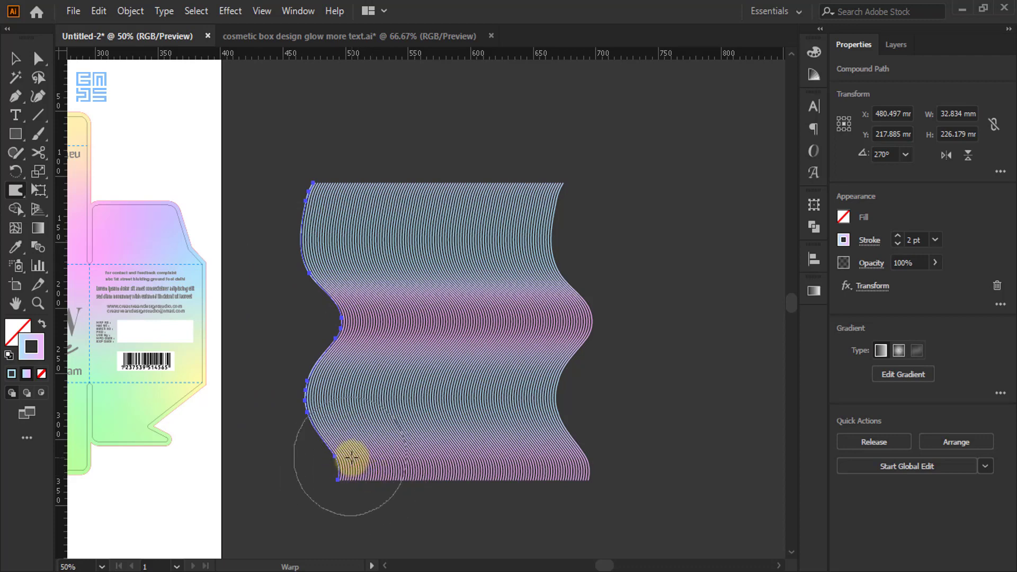
{"action": "left_click", "coordinate": [16, 58]}
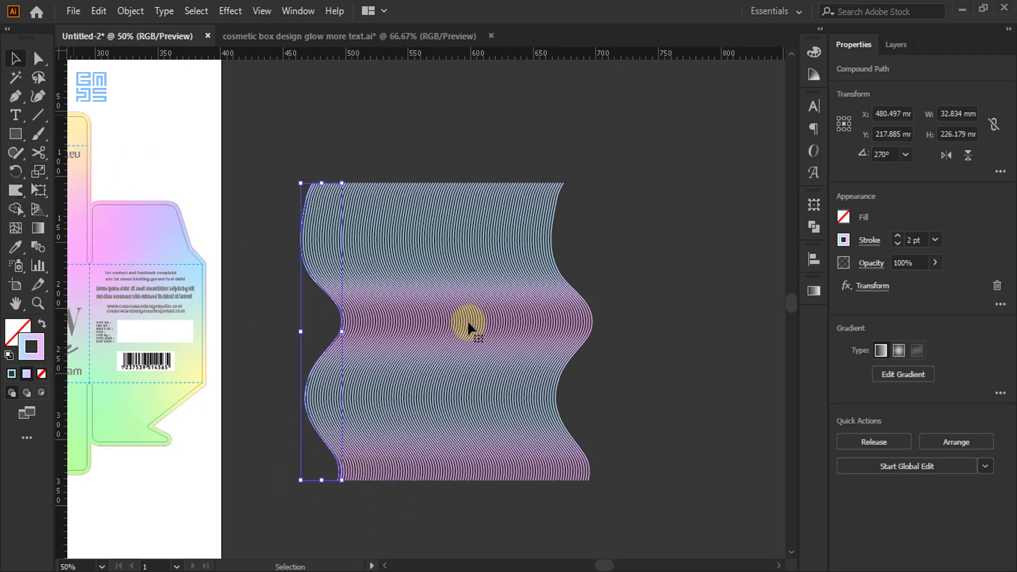
{"action": "left_click", "coordinate": [640, 242]}
Enlarge the wavy line pattern to about 309 mm high and stretch its source path to about 124 mm wide.
{"action": "scroll", "coordinate": [469, 204], "scroll_direction": "down", "scroll_amount": 1}
{"action": "scroll", "coordinate": [623, 216], "scroll_direction": "down", "scroll_amount": 1}
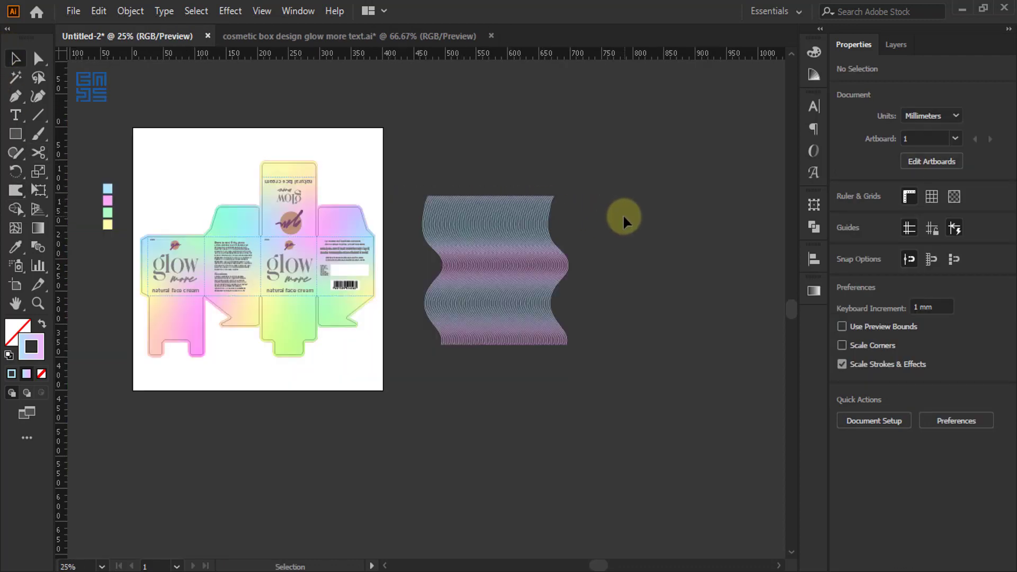
{"action": "left_click", "coordinate": [519, 247]}
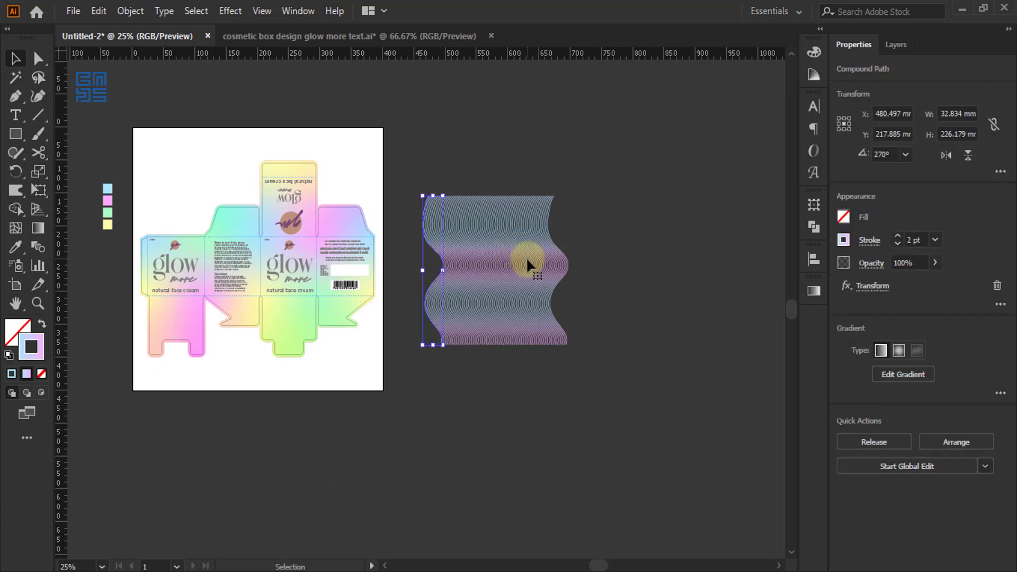
{"action": "left_click_drag", "start_coordinate": [444, 196], "coordinate": [496, 143]}
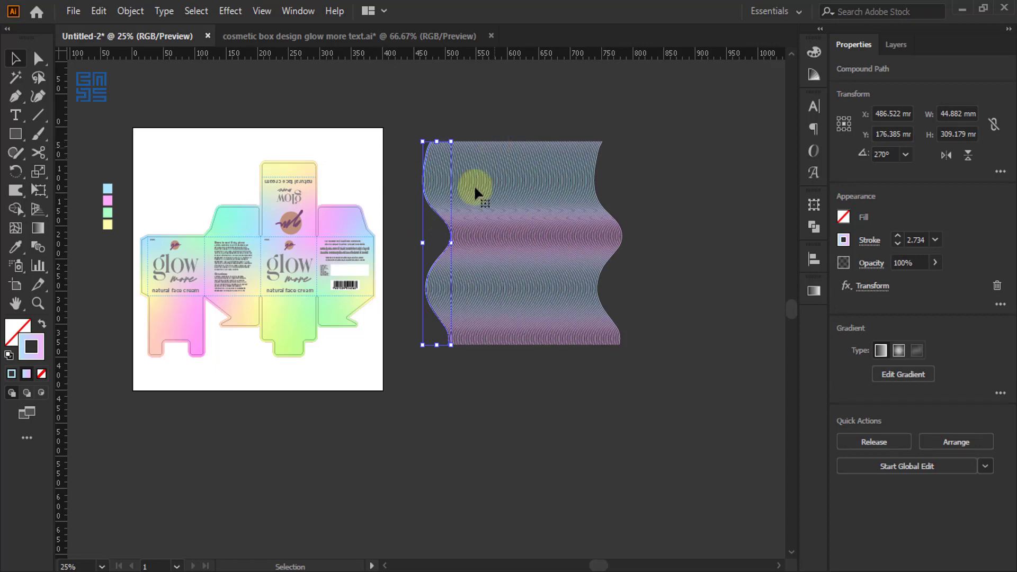
{"action": "mouse_move", "coordinate": [423, 244]}
{"action": "left_mouse_down"}
{"action": "mouse_move", "coordinate": [365, 245]}
{"action": "mouse_move", "coordinate": [374, 246]}
{"action": "left_mouse_up"}
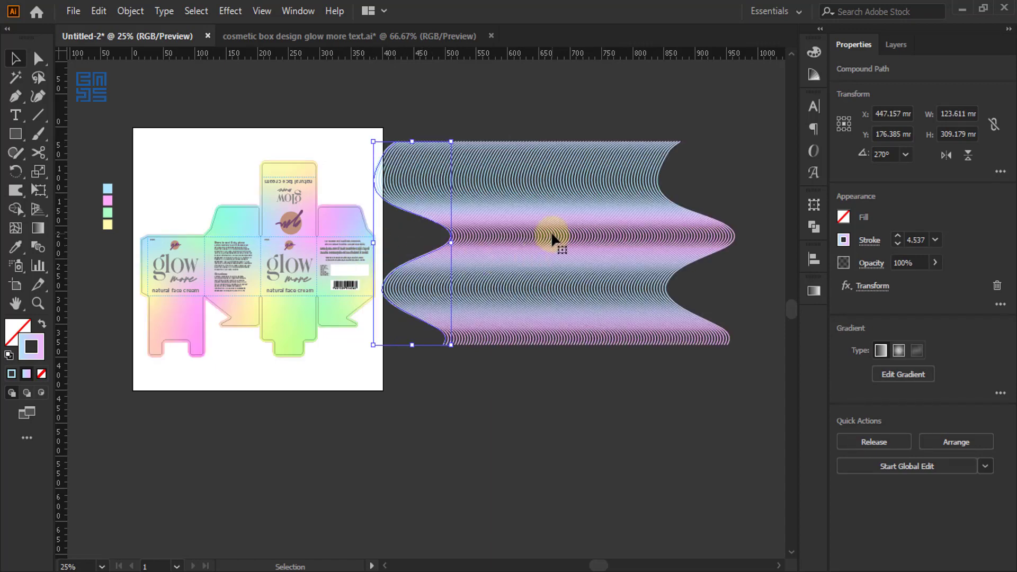
Place the wavy pattern over the box layout and resize its source path to about 102 mm wide and 357 mm high.
{"action": "left_click_drag", "start_coordinate": [551, 233], "coordinate": [262, 256]}
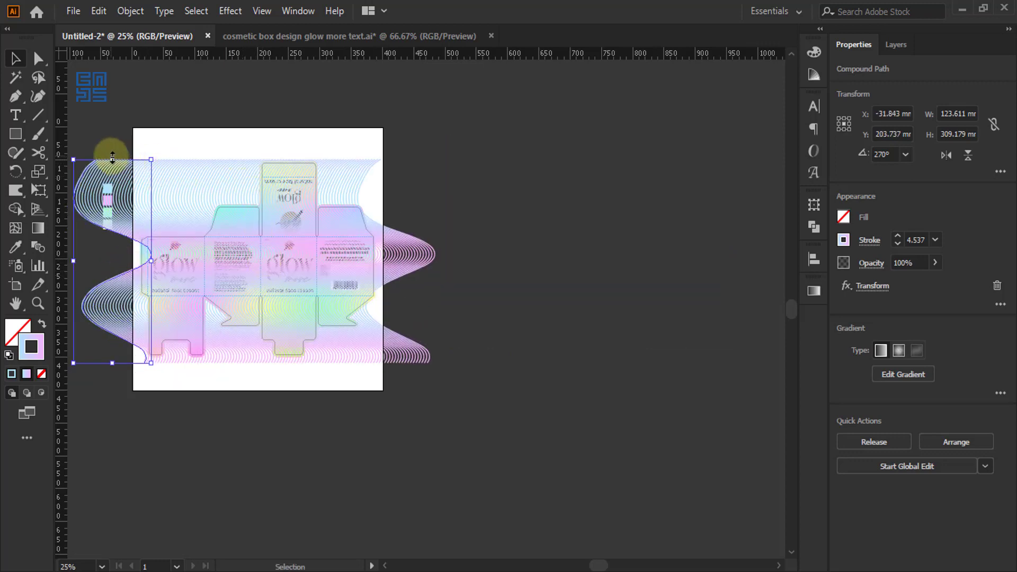
{"action": "left_click_drag", "start_coordinate": [113, 159], "coordinate": [113, 139]}
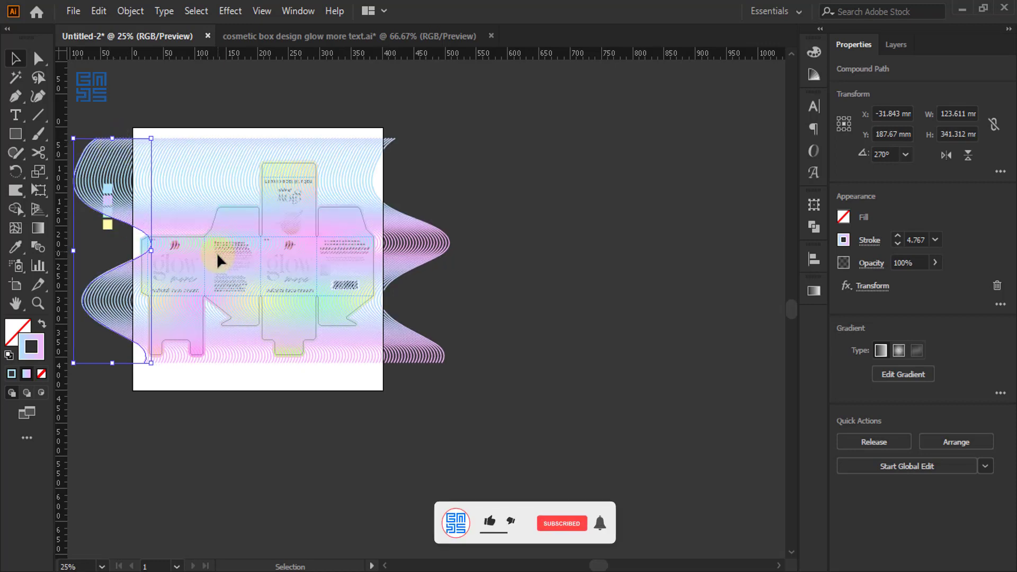
{"action": "left_click_drag", "start_coordinate": [217, 252], "coordinate": [216, 264]}
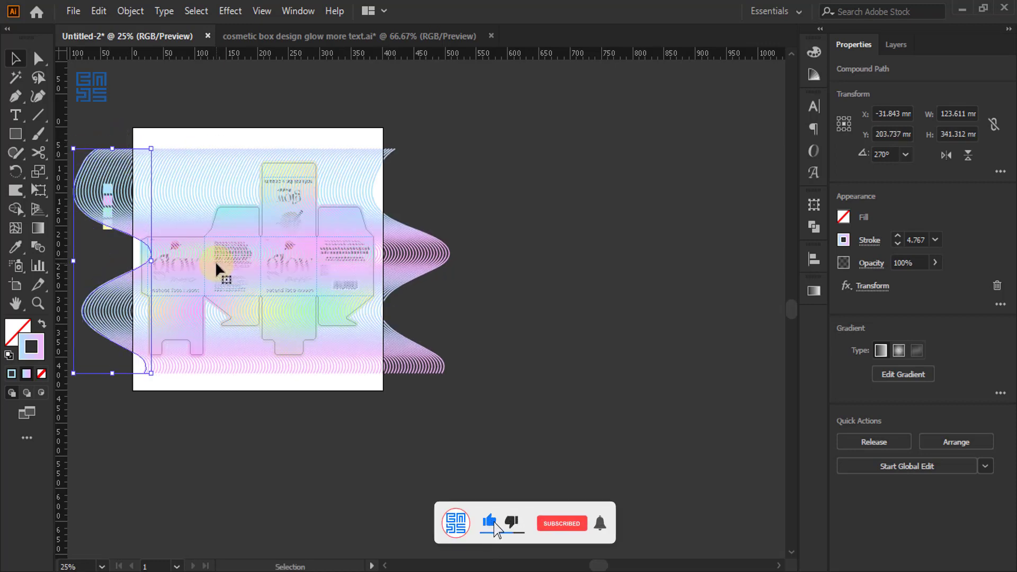
{"action": "left_click_drag", "start_coordinate": [151, 261], "coordinate": [179, 256]}
{"action": "left_click_drag", "start_coordinate": [79, 148], "coordinate": [70, 137]}
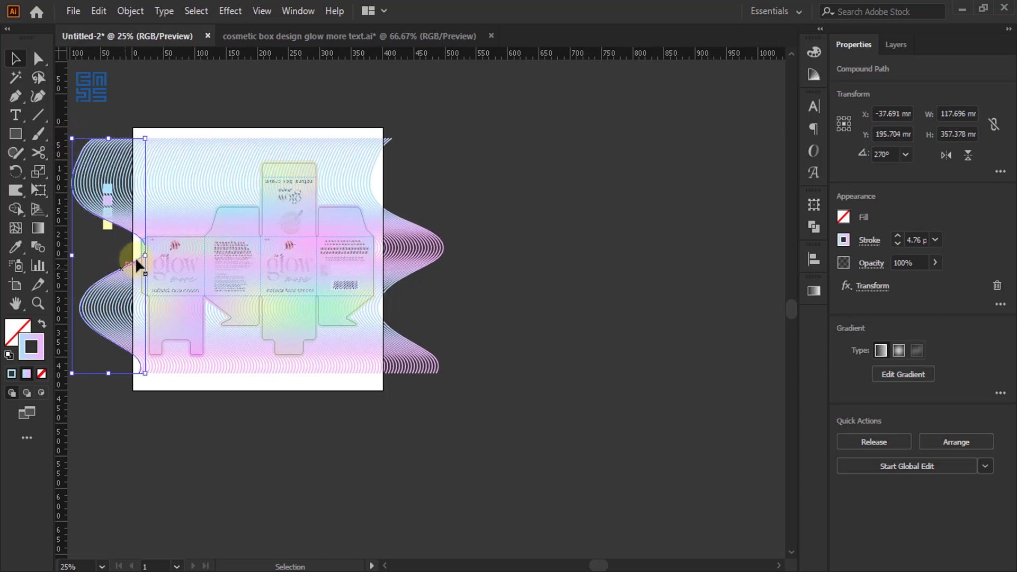
{"action": "left_click_drag", "start_coordinate": [144, 256], "coordinate": [136, 255]}
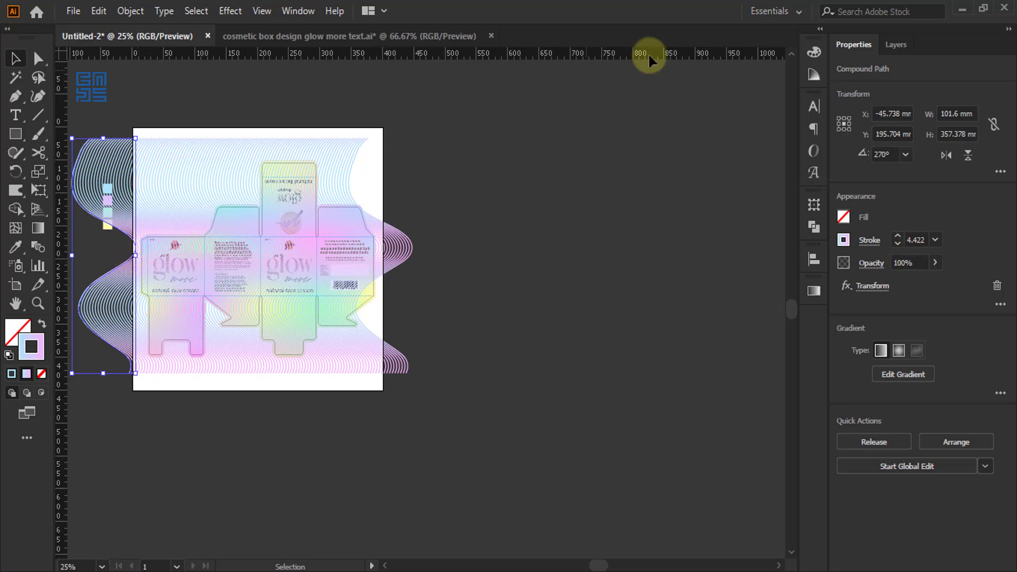
Duplicate the gradient background path in the design layer and place the copy directly above the wavy line pattern.
{"action": "left_click", "coordinate": [896, 45]}
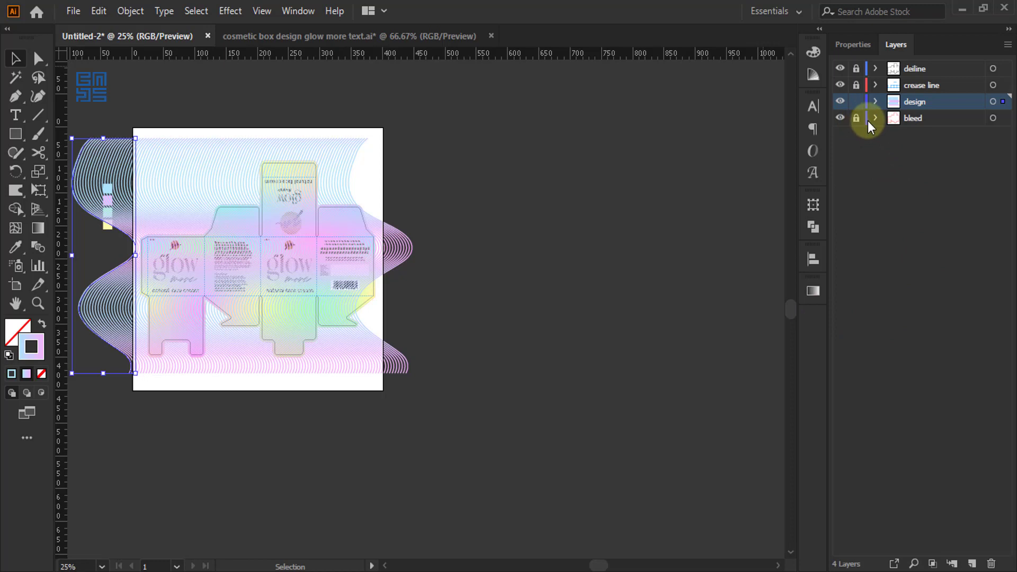
{"action": "left_click", "coordinate": [876, 101]}
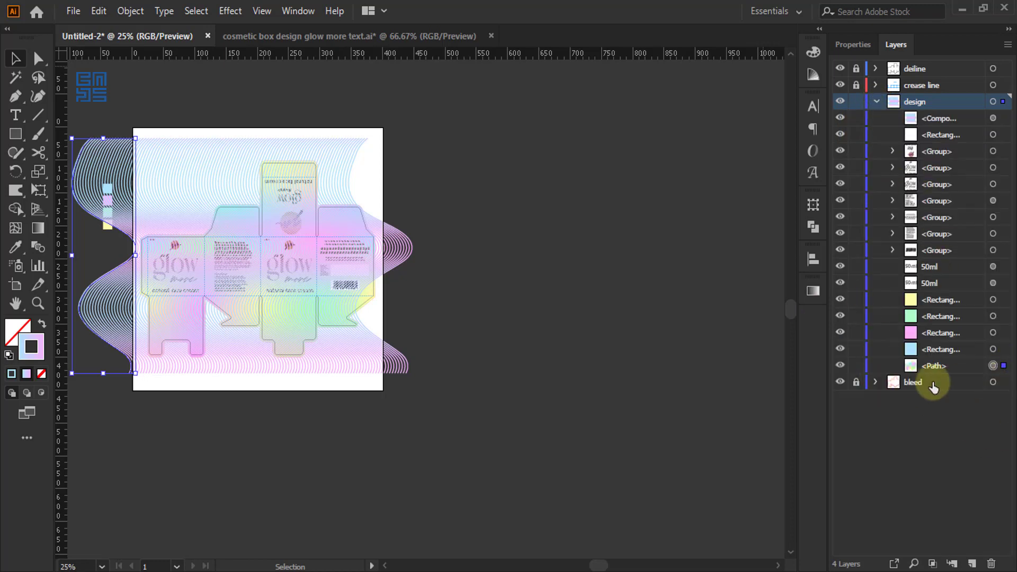
{"action": "left_click", "coordinate": [992, 365]}
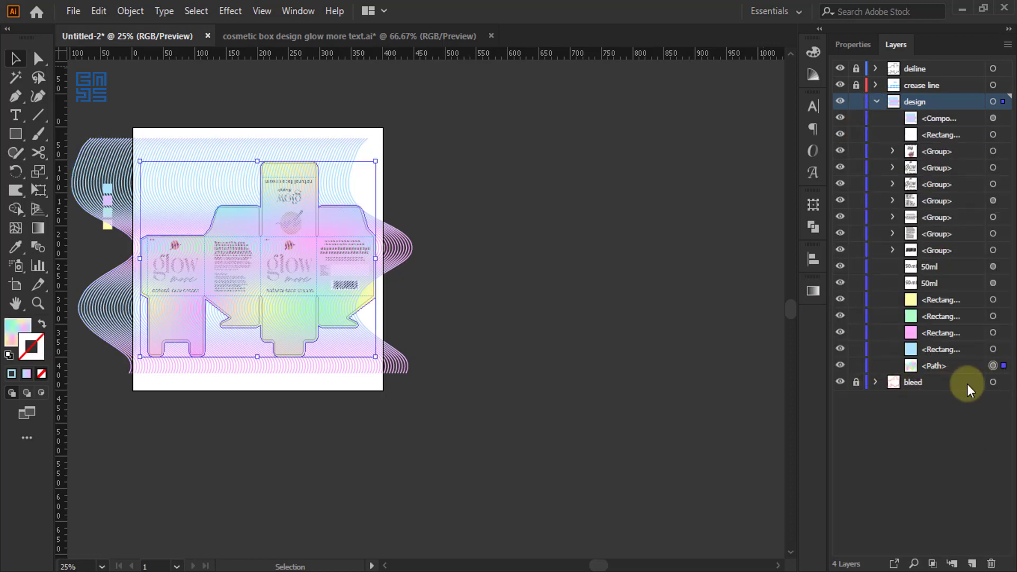
{"action": "left_click", "coordinate": [75, 9]}
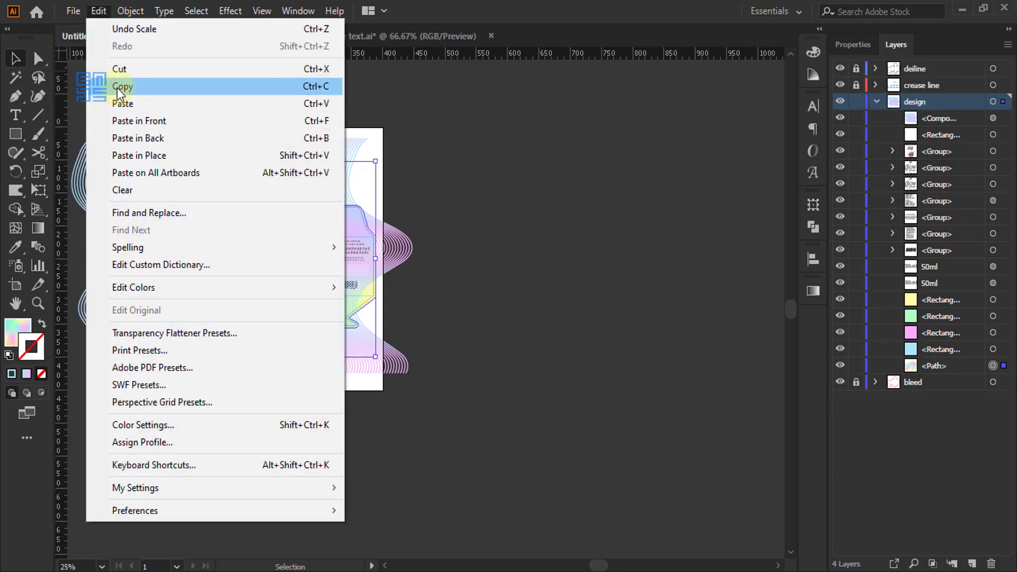
{"action": "left_click", "coordinate": [118, 90]}
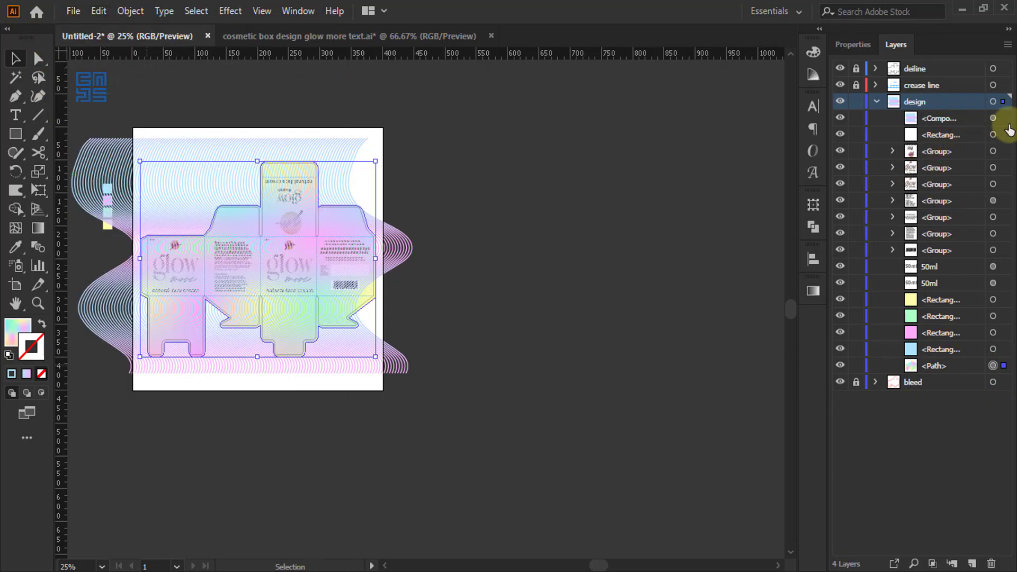
{"action": "left_click", "coordinate": [992, 118]}
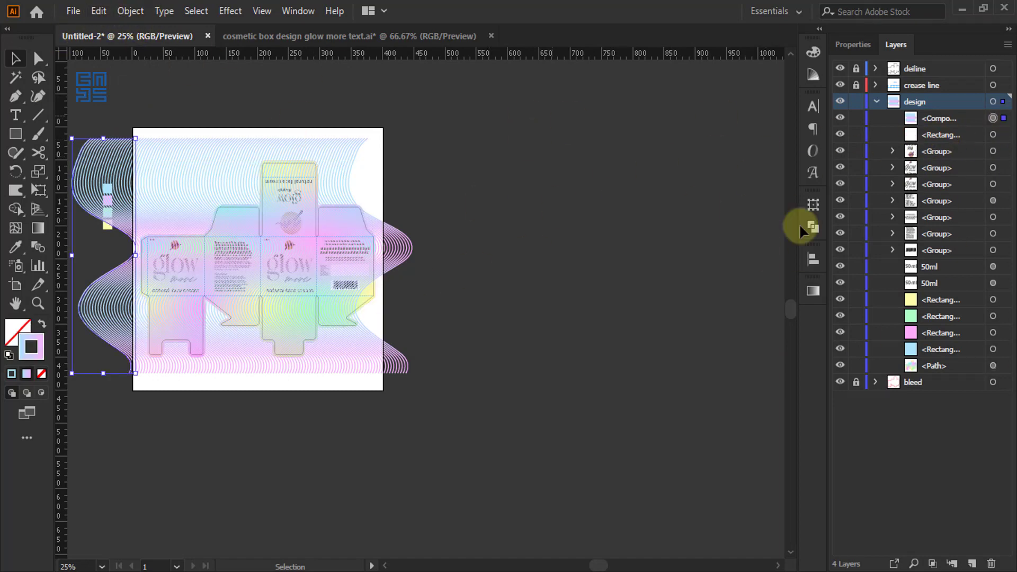
{"action": "left_click", "coordinate": [960, 370]}
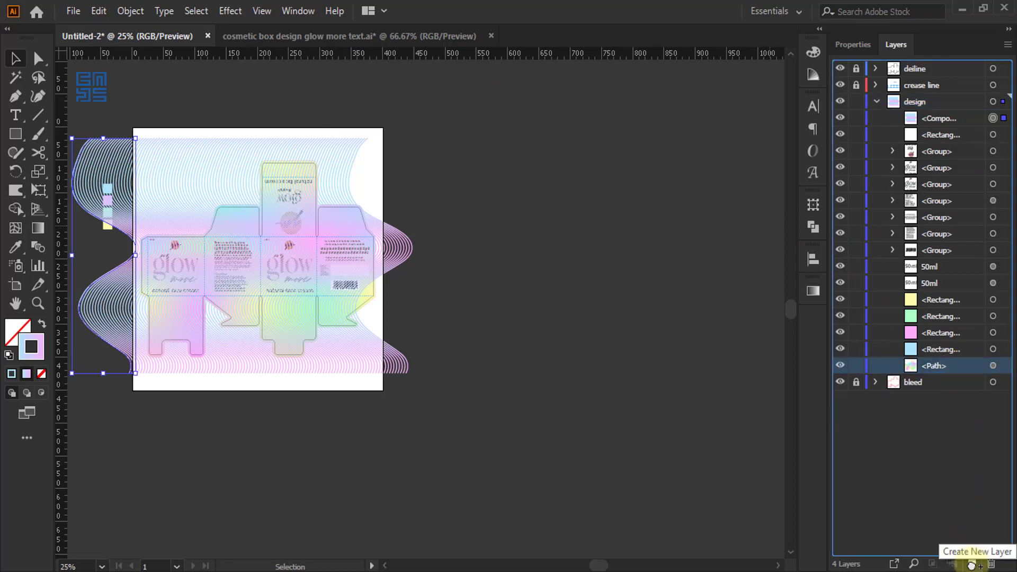
{"action": "left_click_drag", "start_coordinate": [971, 564], "coordinate": [972, 563]}
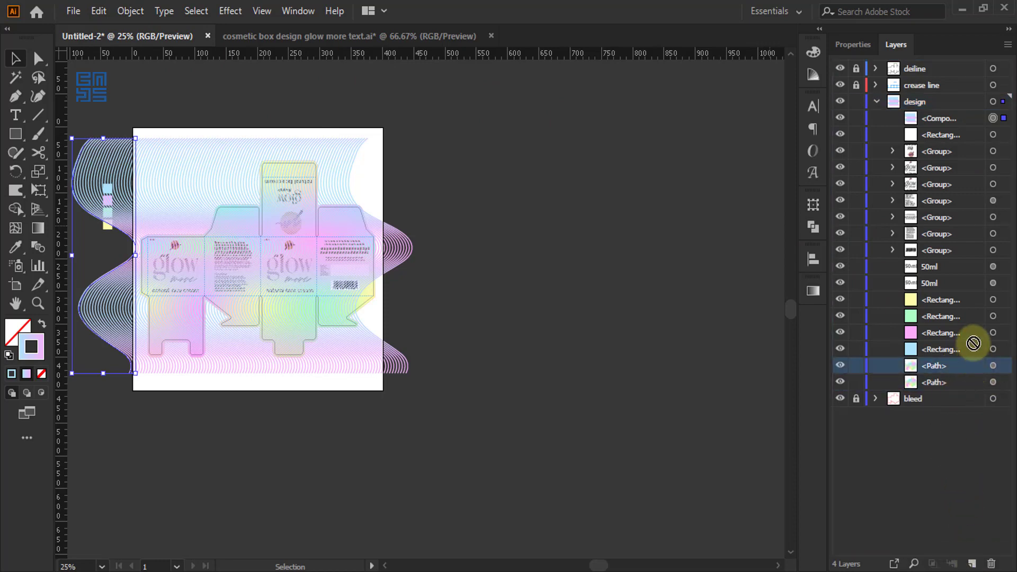
{"action": "left_click_drag", "start_coordinate": [970, 233], "coordinate": [960, 115]}
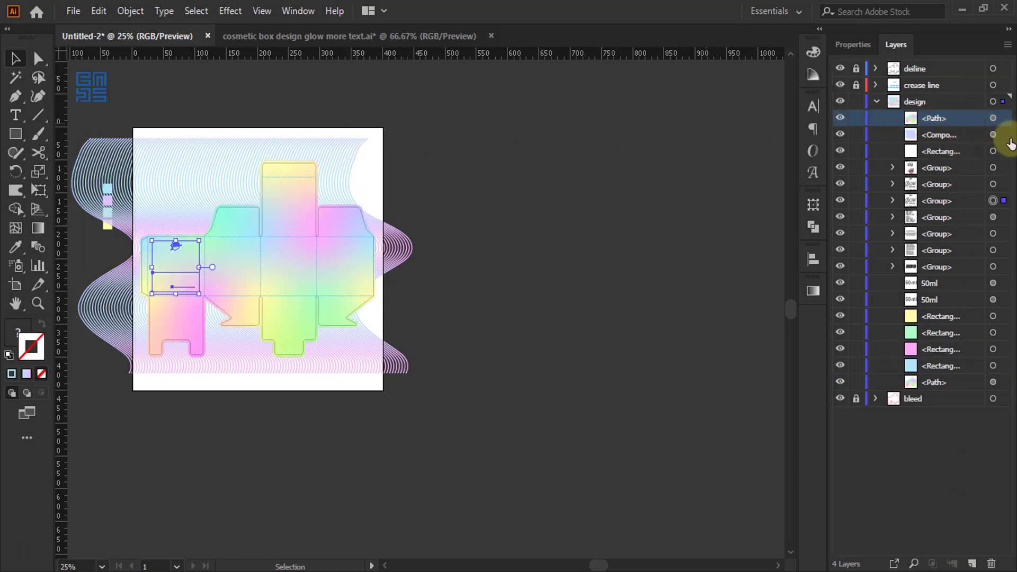
Select the duplicated background path together with the wavy line pattern and make a clipping mask from them.
{"action": "left_click", "coordinate": [977, 135], "text": "shift"}
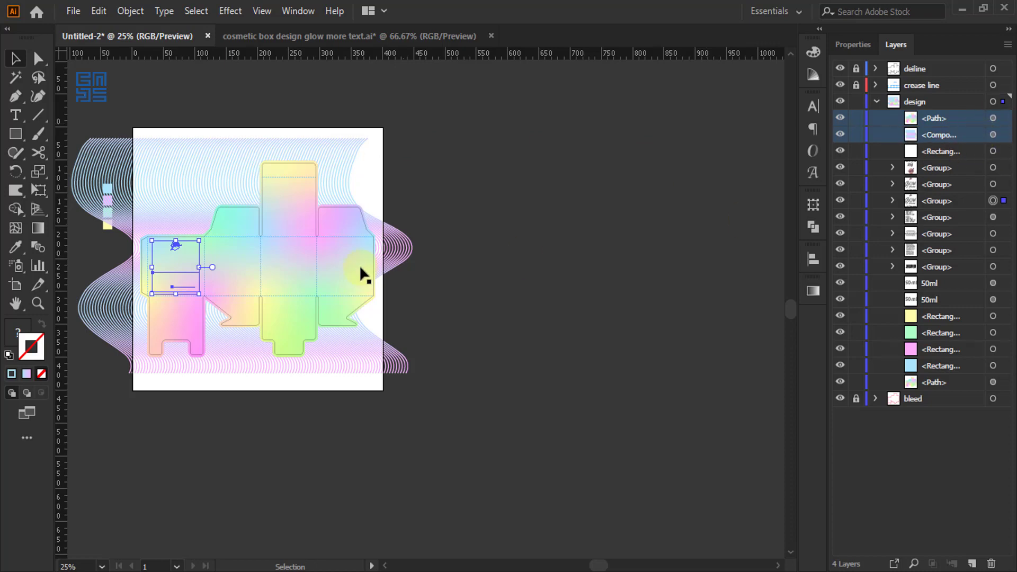
{"action": "left_click", "coordinate": [1003, 119]}
{"action": "left_click", "coordinate": [1002, 136]}
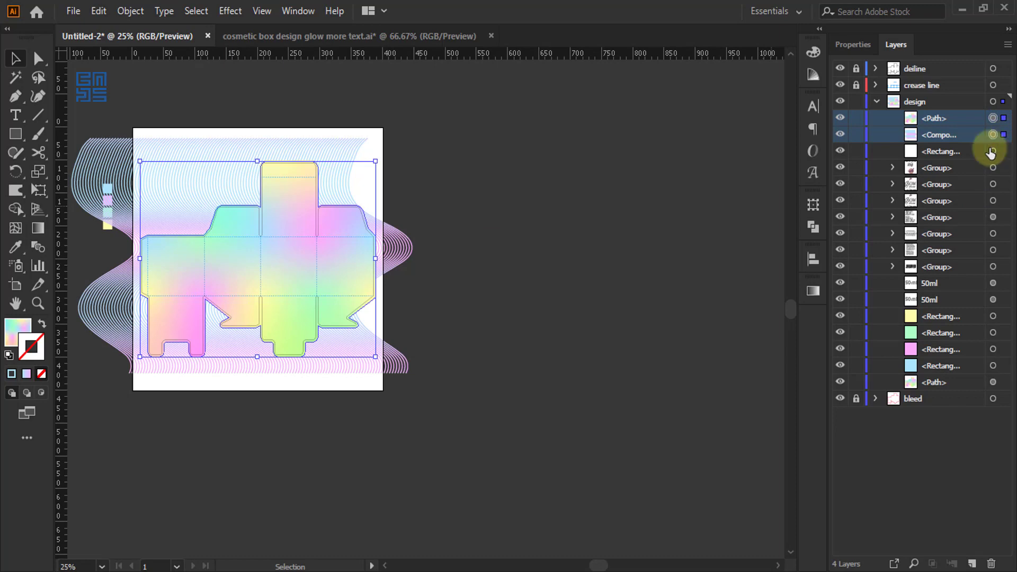
{"action": "right_click", "coordinate": [296, 212]}
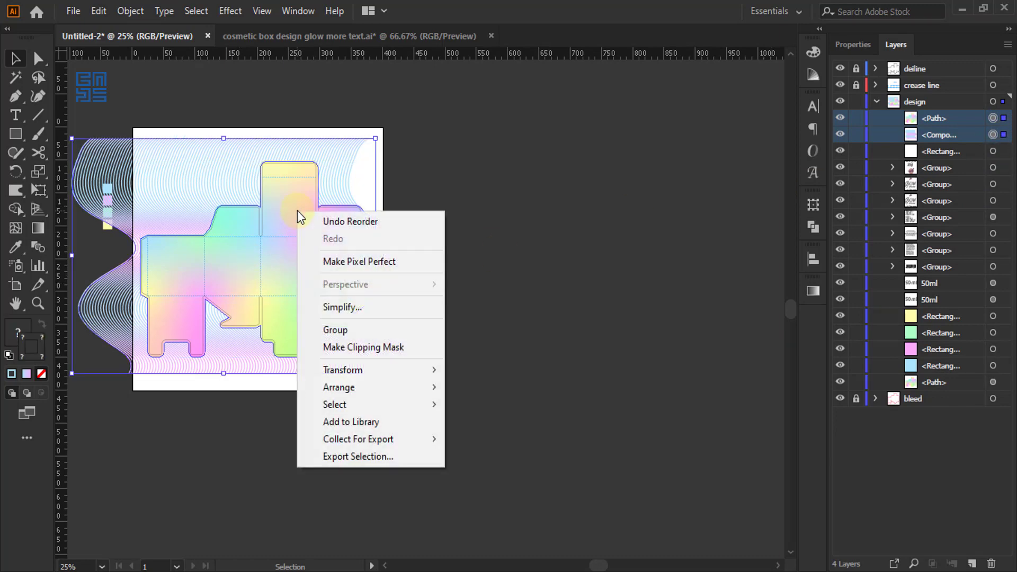
{"action": "left_click", "coordinate": [354, 345]}
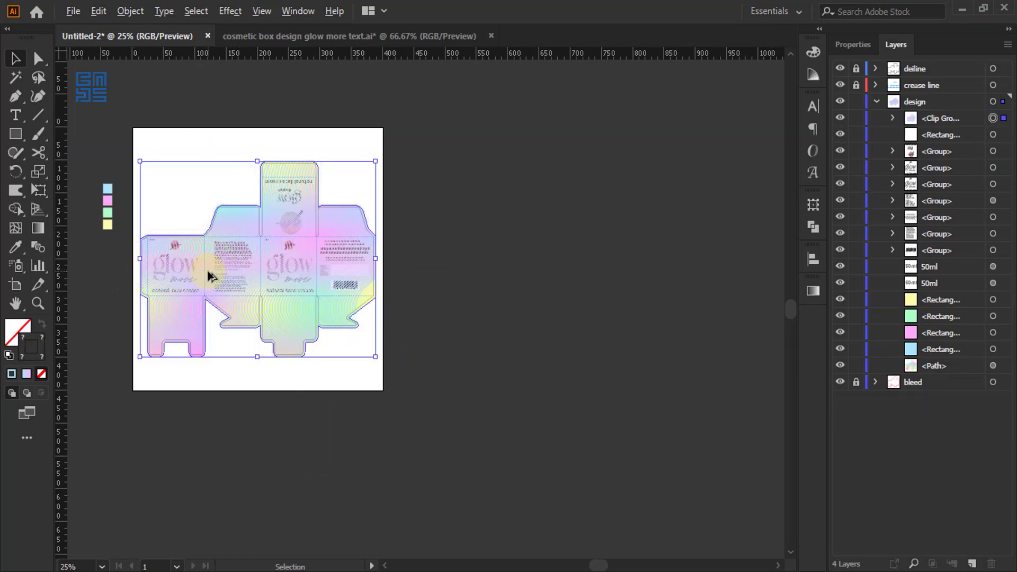
Rename the remaining gradient background path as BG and move the clipped wave pattern directly above it in the layer order.
{"action": "scroll", "coordinate": [209, 274], "scroll_direction": "up", "scroll_amount": 1}
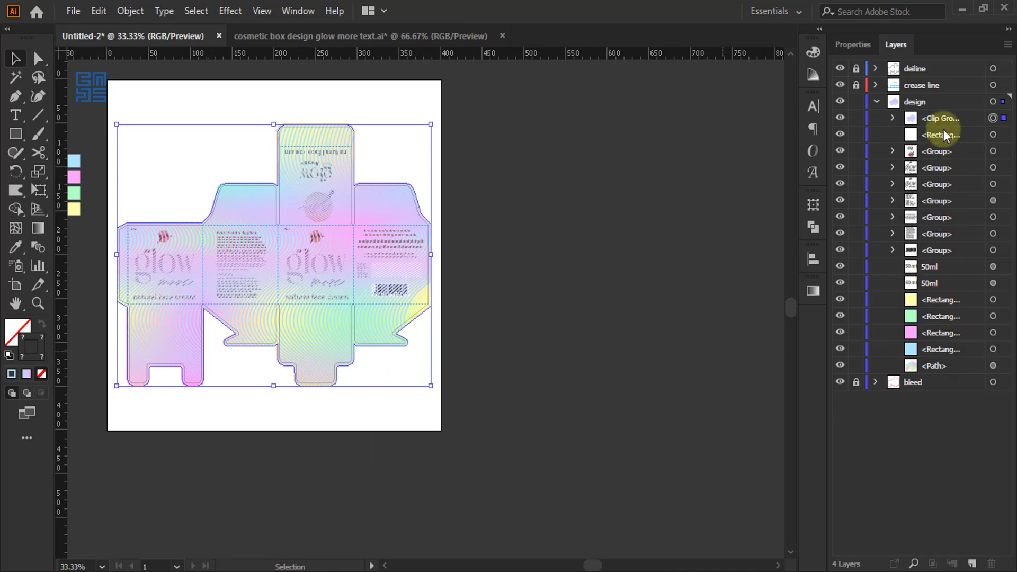
{"action": "double_click", "coordinate": [936, 368]}
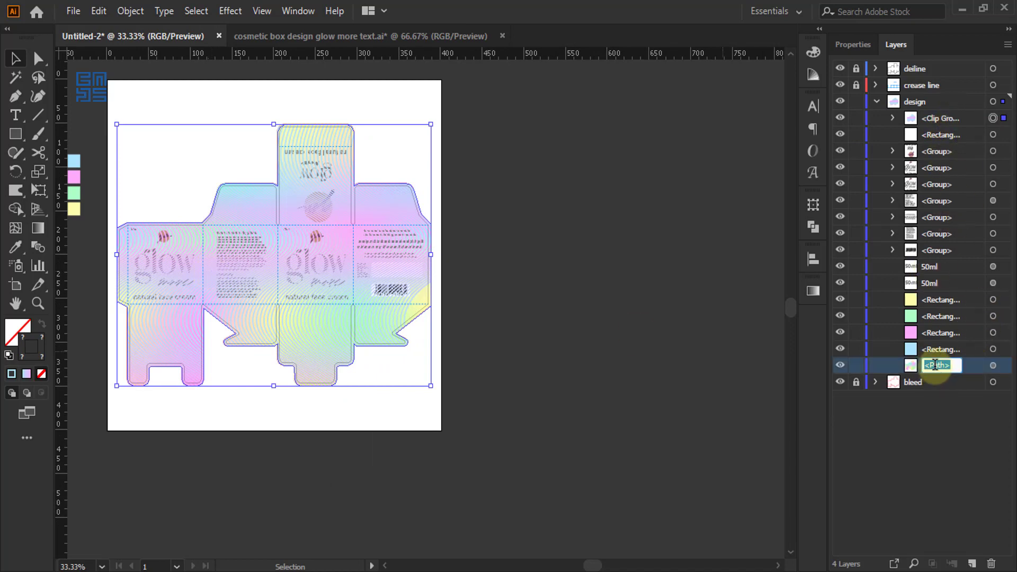
{"action": "type", "text": "BG"}
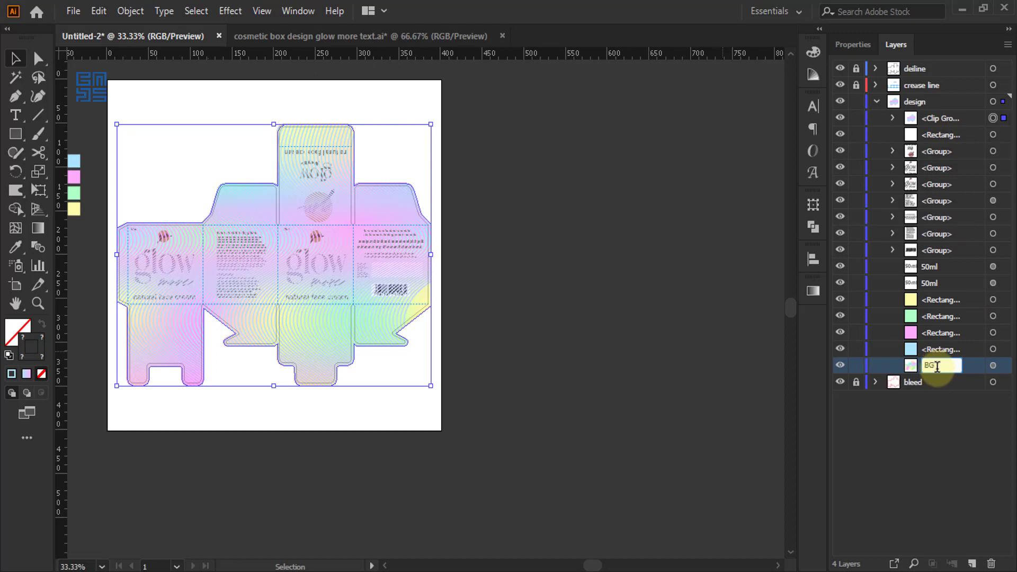
{"action": "key", "text": "Return"}
{"action": "left_click", "coordinate": [947, 118]}
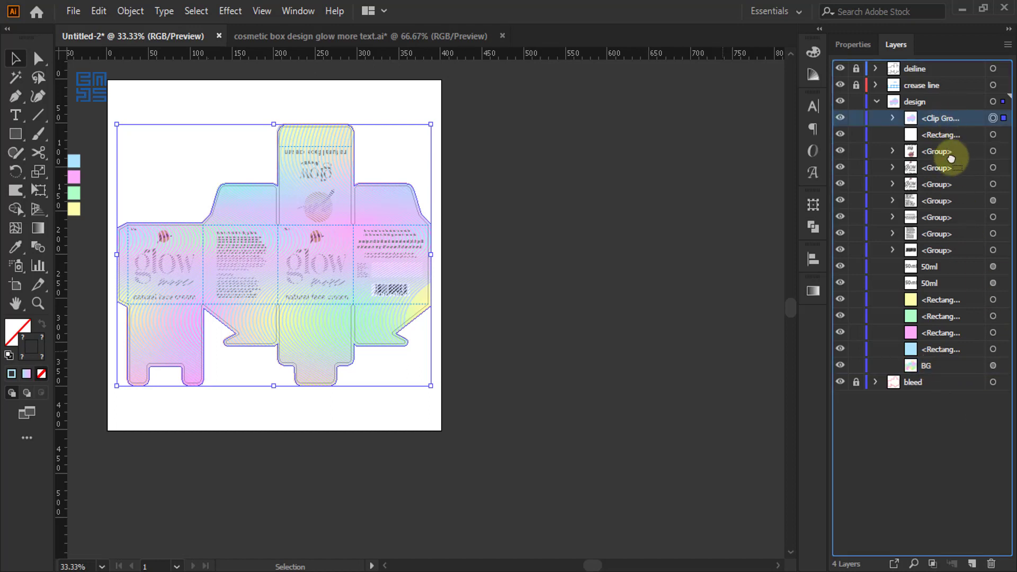
{"action": "left_click_drag", "start_coordinate": [951, 158], "coordinate": [946, 360]}
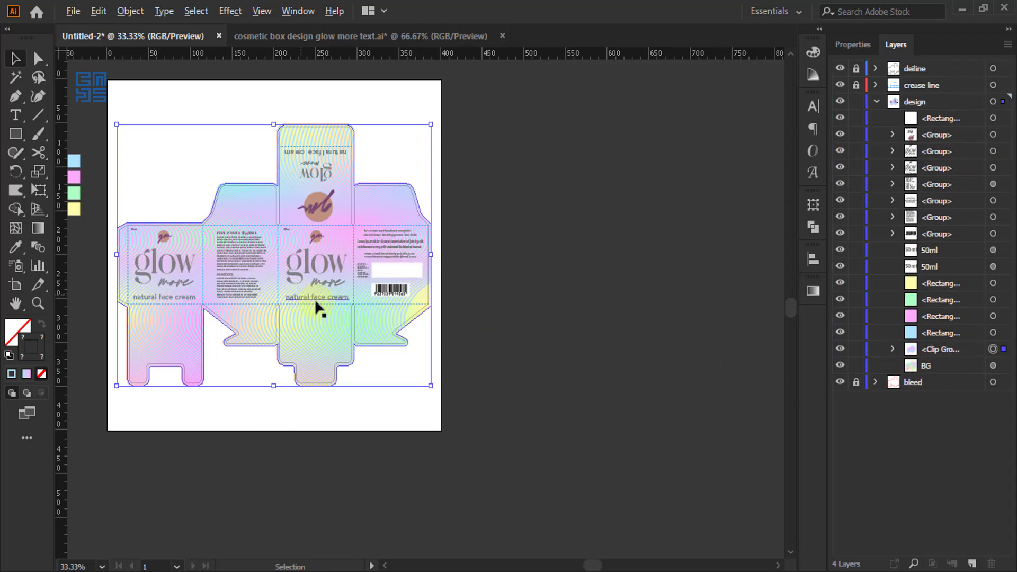
Isolate the clipped wave group and resize its source wave path to be taller and slightly narrower, keeping the box fully covered.
{"action": "scroll", "coordinate": [320, 318], "scroll_direction": "up", "scroll_amount": 1}
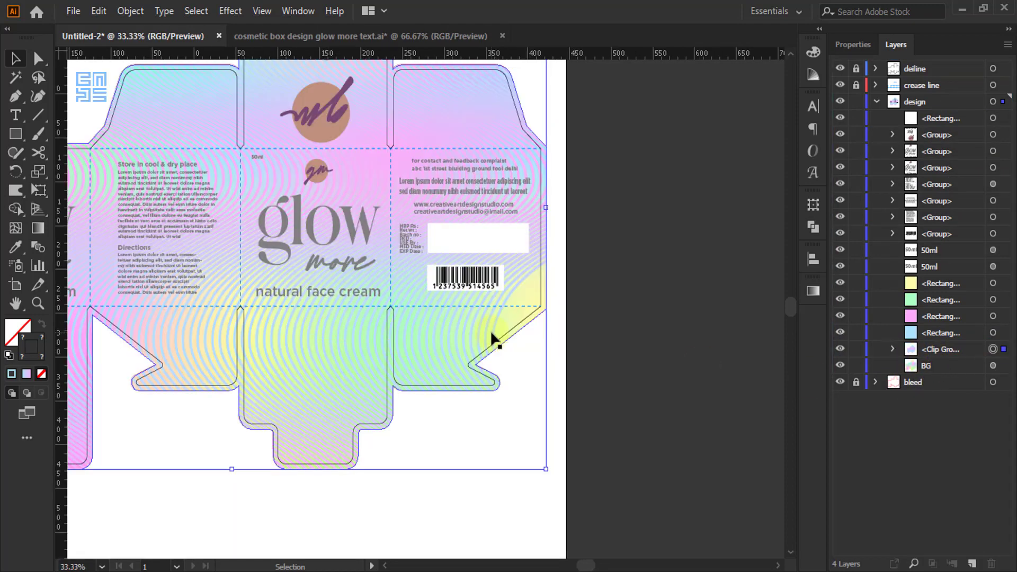
{"action": "scroll", "coordinate": [492, 333], "scroll_direction": "down", "scroll_amount": 1}
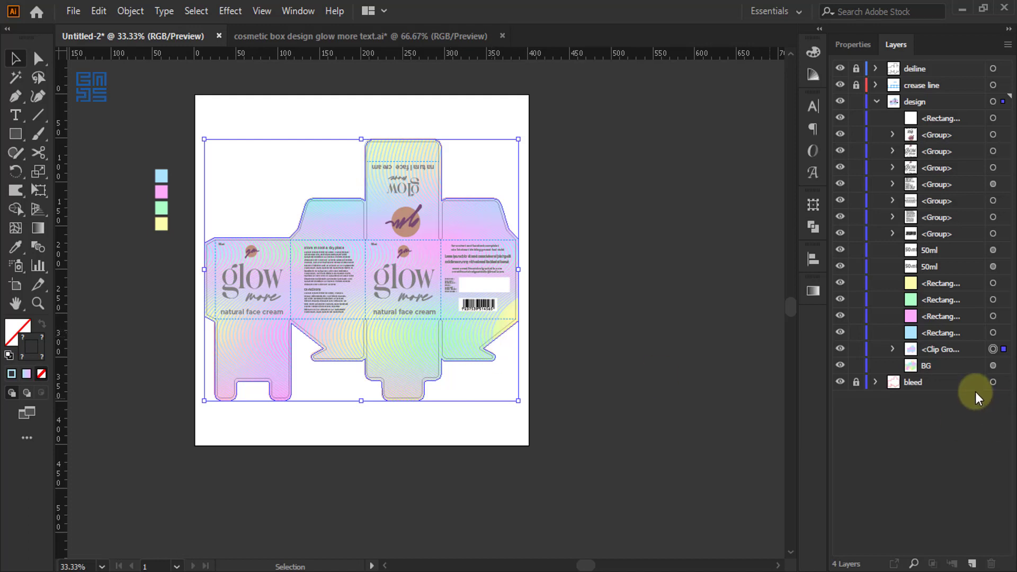
{"action": "double_click", "coordinate": [953, 350]}
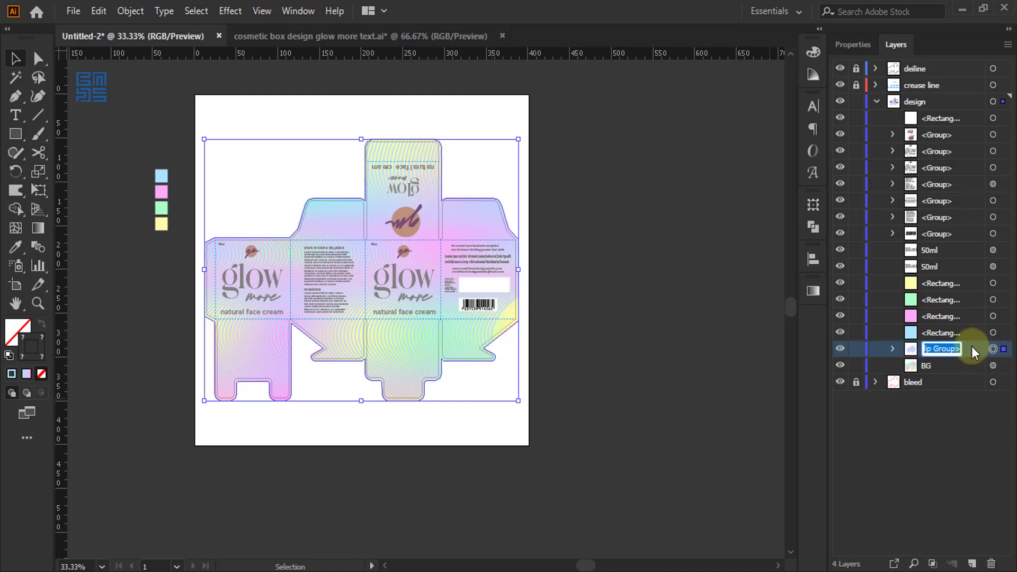
{"action": "key", "text": "Escape"}
{"action": "double_click", "coordinate": [418, 349]}
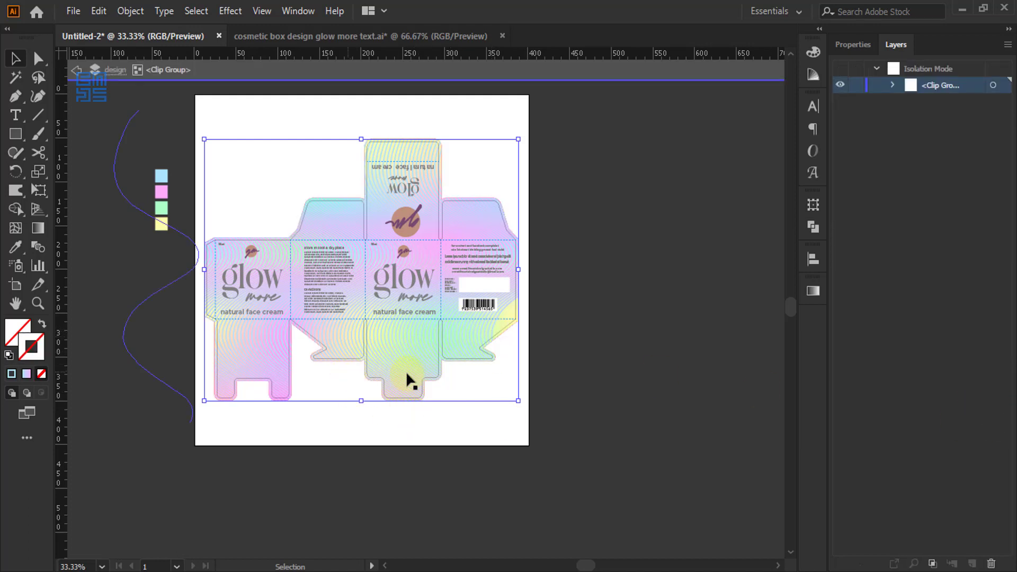
{"action": "left_click", "coordinate": [405, 345]}
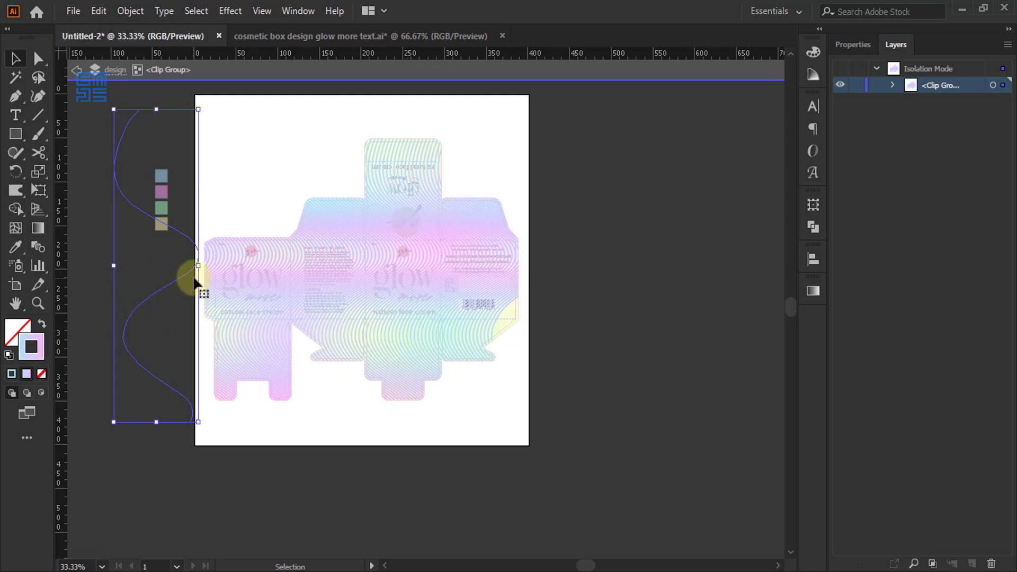
{"action": "left_click_drag", "start_coordinate": [199, 265], "coordinate": [171, 265]}
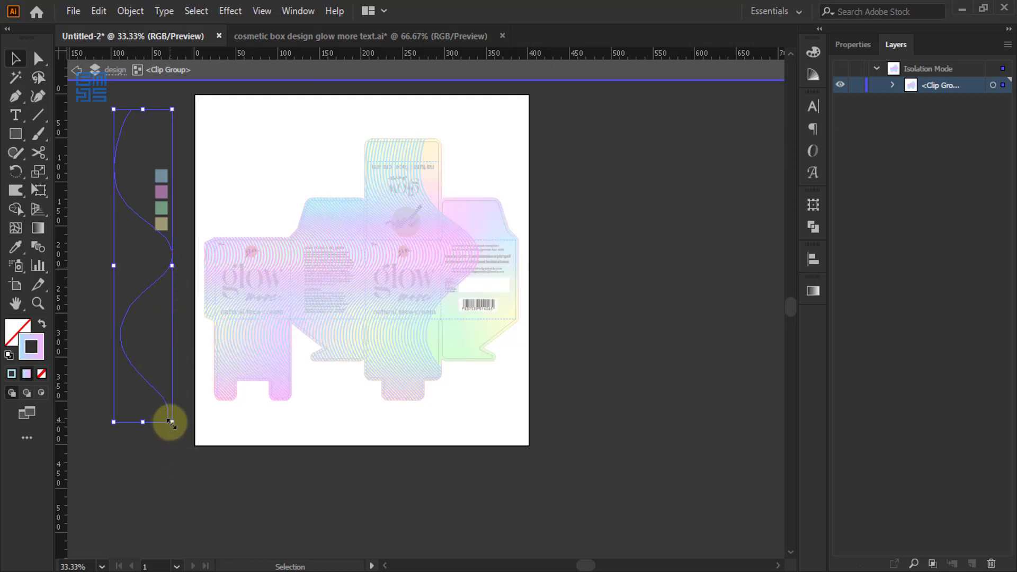
{"action": "left_click_drag", "start_coordinate": [172, 422], "coordinate": [194, 481]}
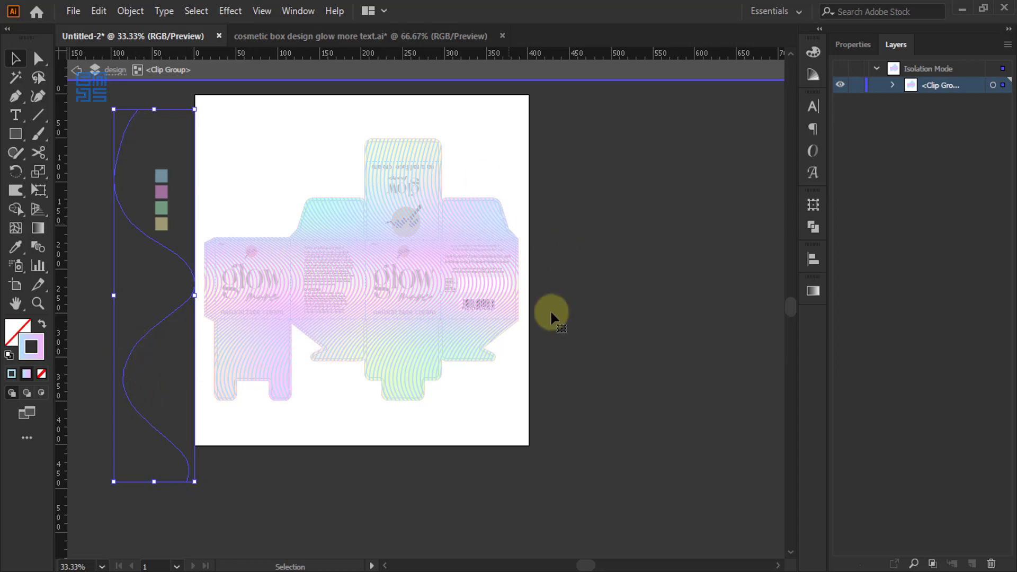
{"action": "double_click", "coordinate": [611, 306]}
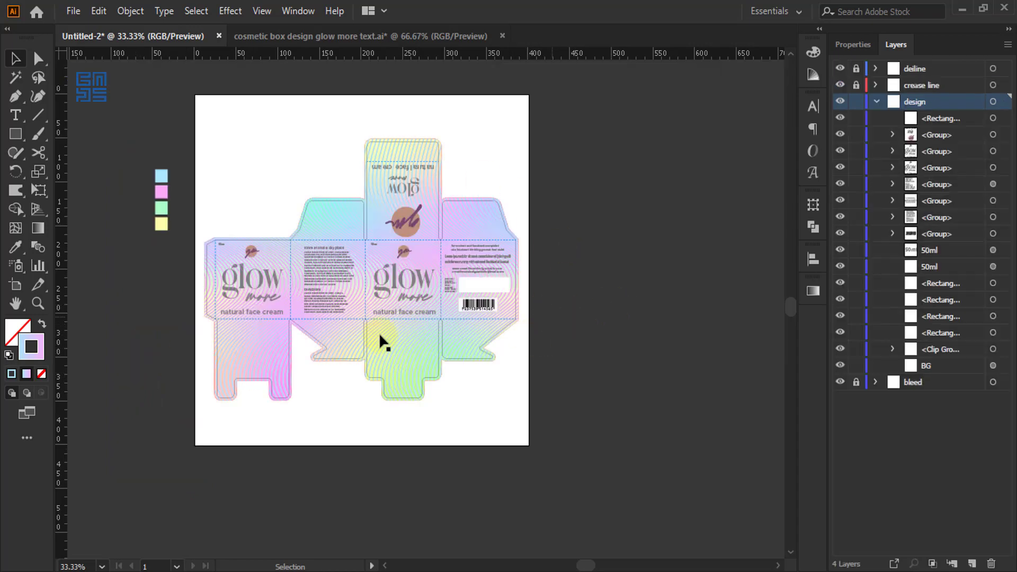
Select the clipped wave pattern group in the design layer and open its transparency settings.
{"action": "scroll", "coordinate": [379, 339], "scroll_direction": "up", "scroll_amount": 3}
{"action": "scroll", "coordinate": [381, 363], "scroll_direction": "down", "scroll_amount": 2}
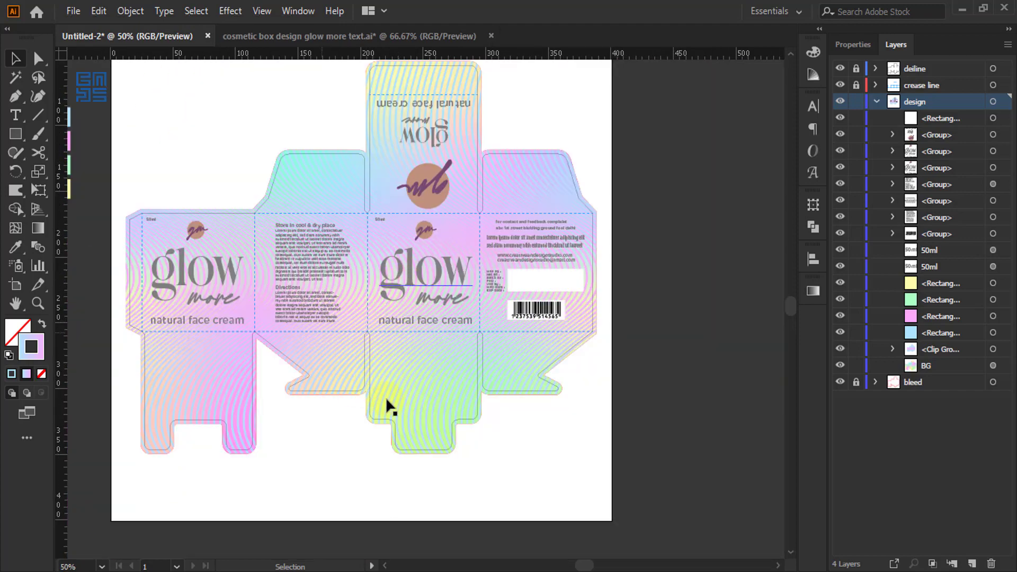
{"action": "scroll", "coordinate": [376, 390], "scroll_direction": "up", "scroll_amount": 1}
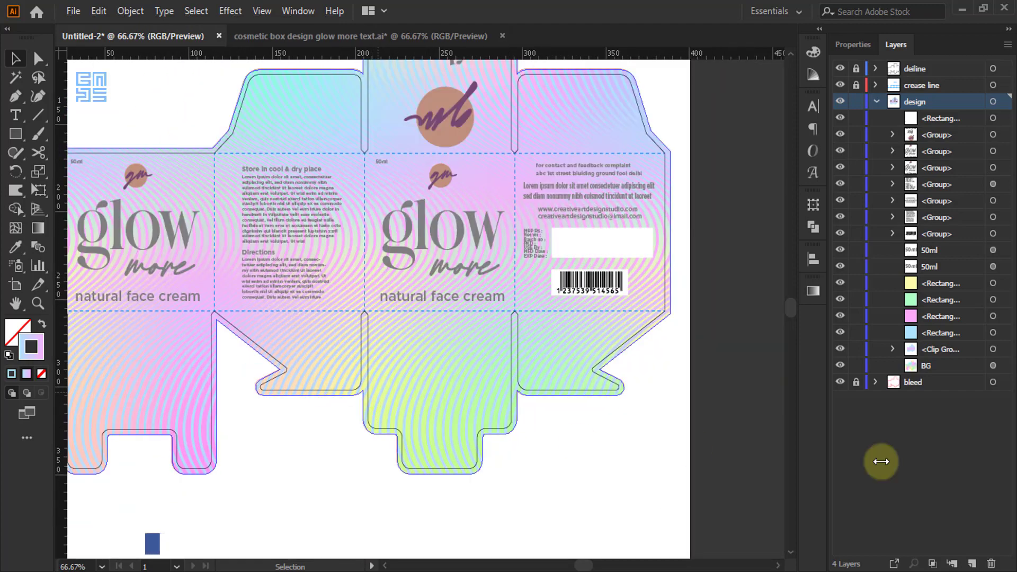
{"action": "left_click", "coordinate": [993, 349]}
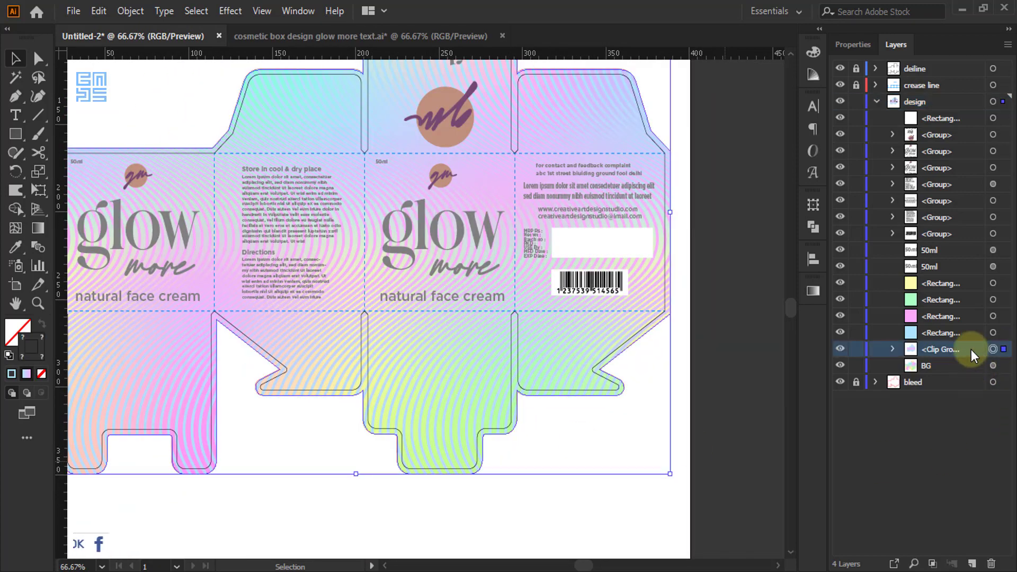
{"action": "left_click", "coordinate": [858, 42]}
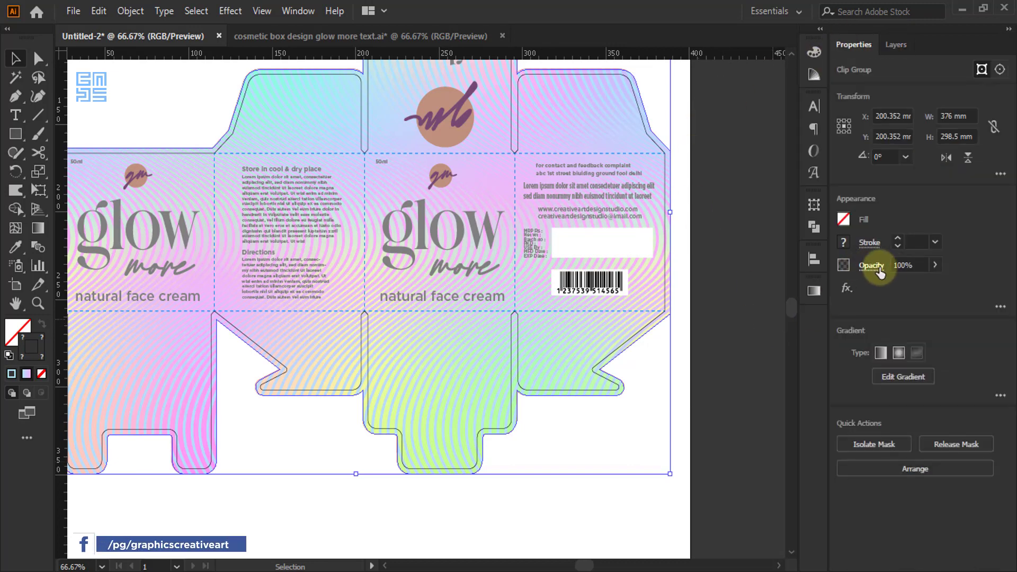
{"action": "left_click", "coordinate": [296, 11]}
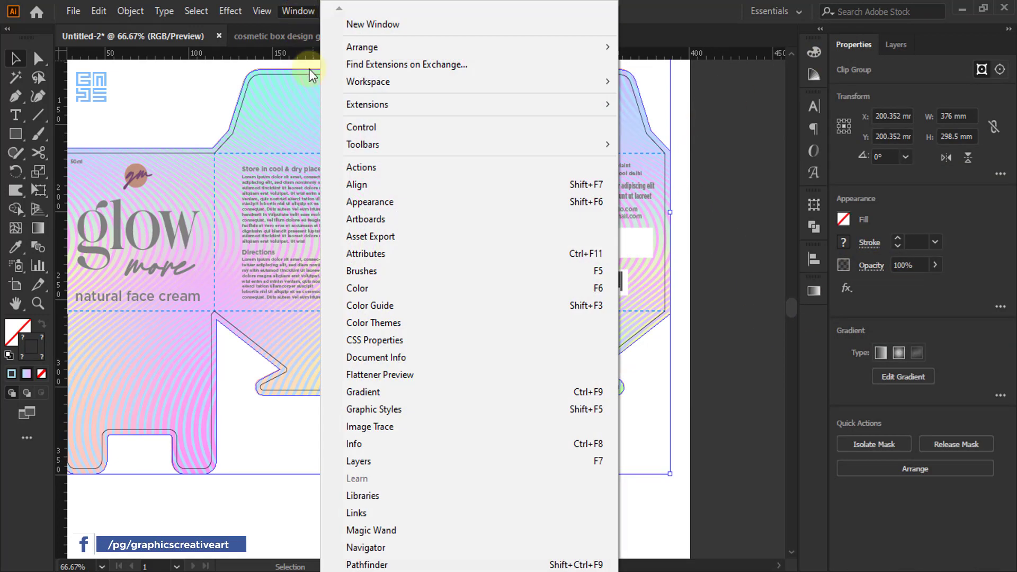
{"action": "mouse_move", "coordinate": [334, 569]}
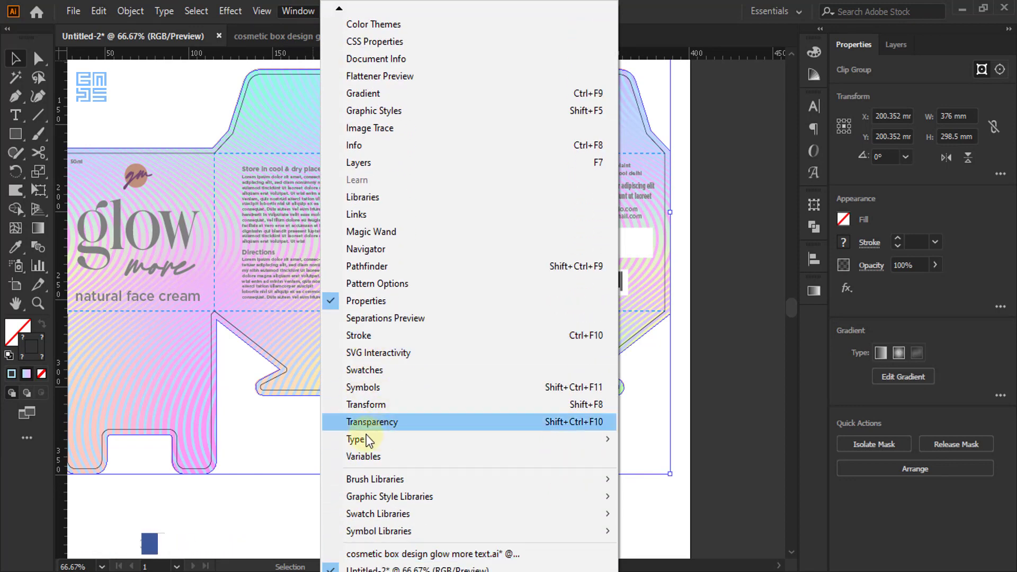
{"action": "left_click", "coordinate": [372, 424]}
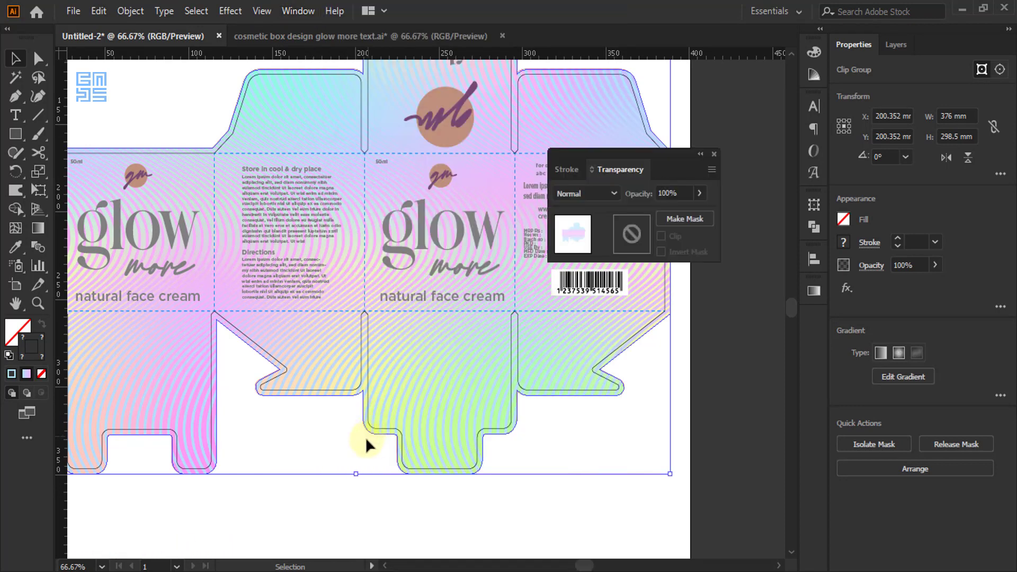
Try the Overlay and Screen blending modes on the clipped wave pattern.
{"action": "left_click", "coordinate": [596, 194]}
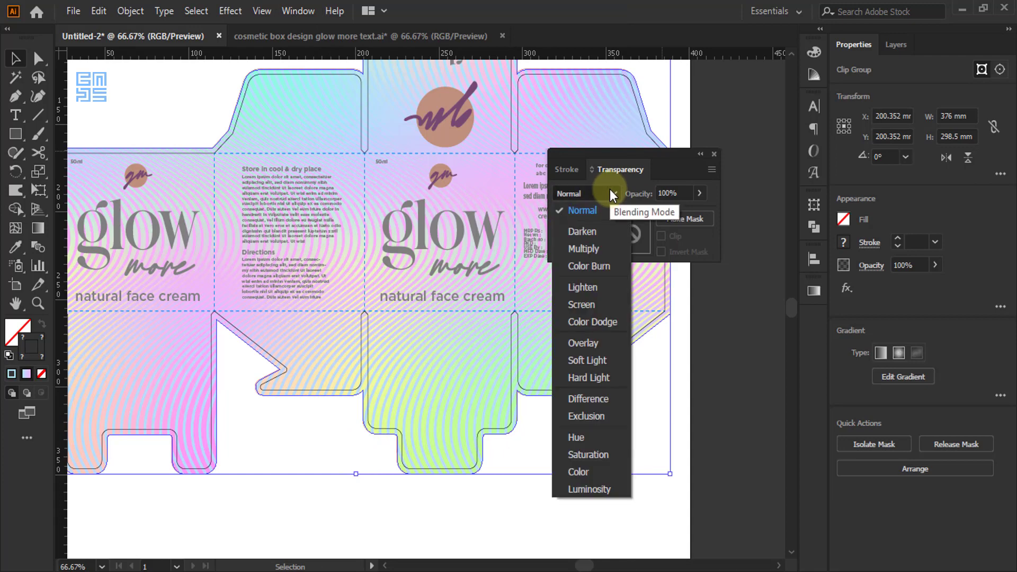
{"action": "left_click", "coordinate": [588, 342]}
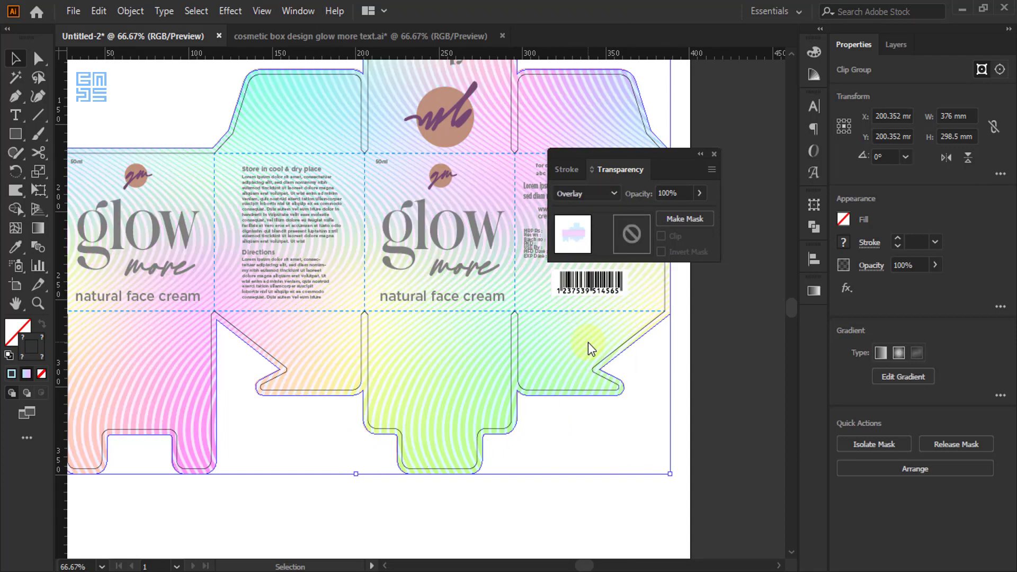
{"action": "left_click", "coordinate": [599, 196]}
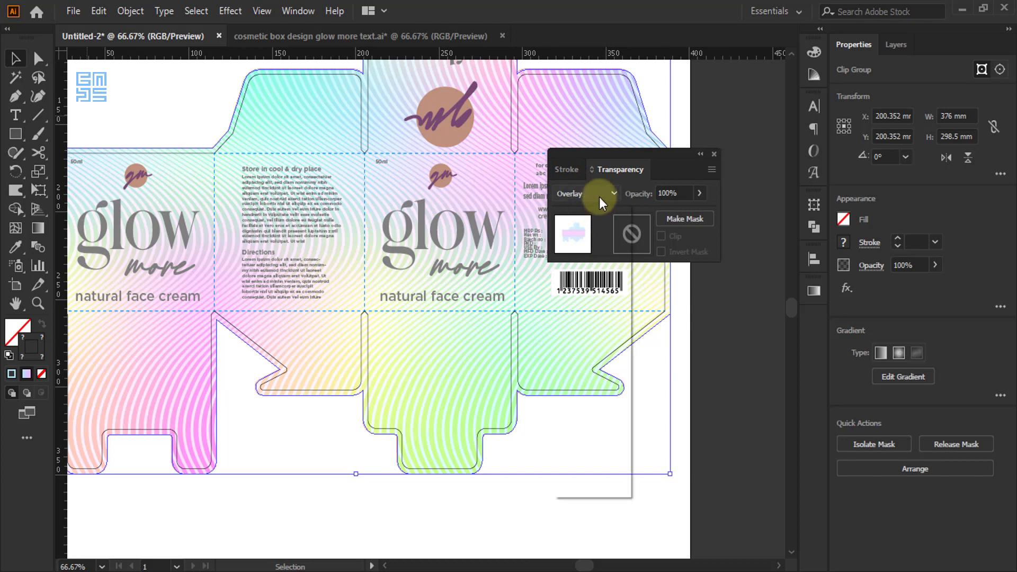
{"action": "left_click", "coordinate": [583, 302]}
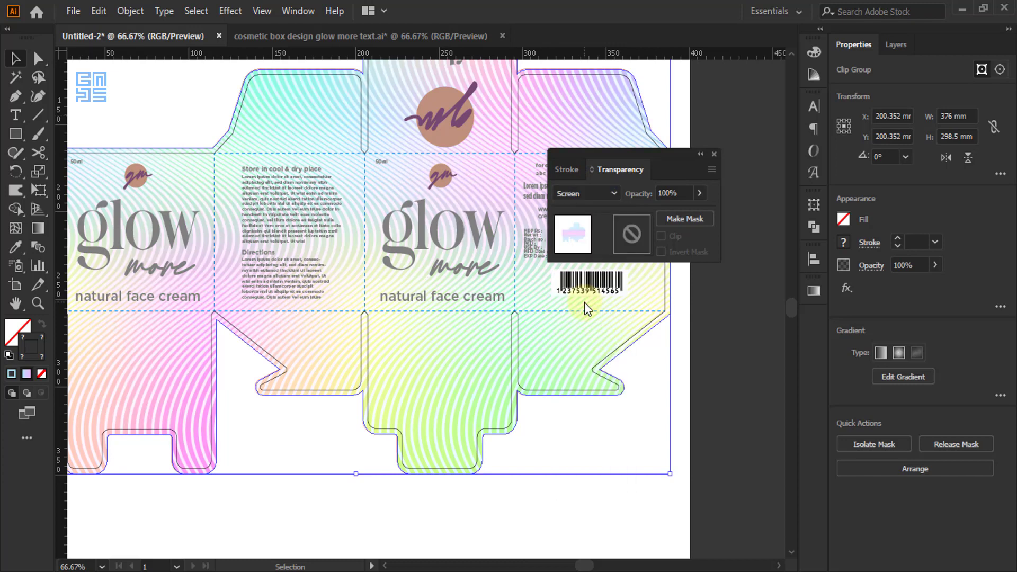
Set the clipped wave pattern's blending mode to Lighten and its opacity to 62%, and close the transparency settings.
{"action": "left_click", "coordinate": [605, 197]}
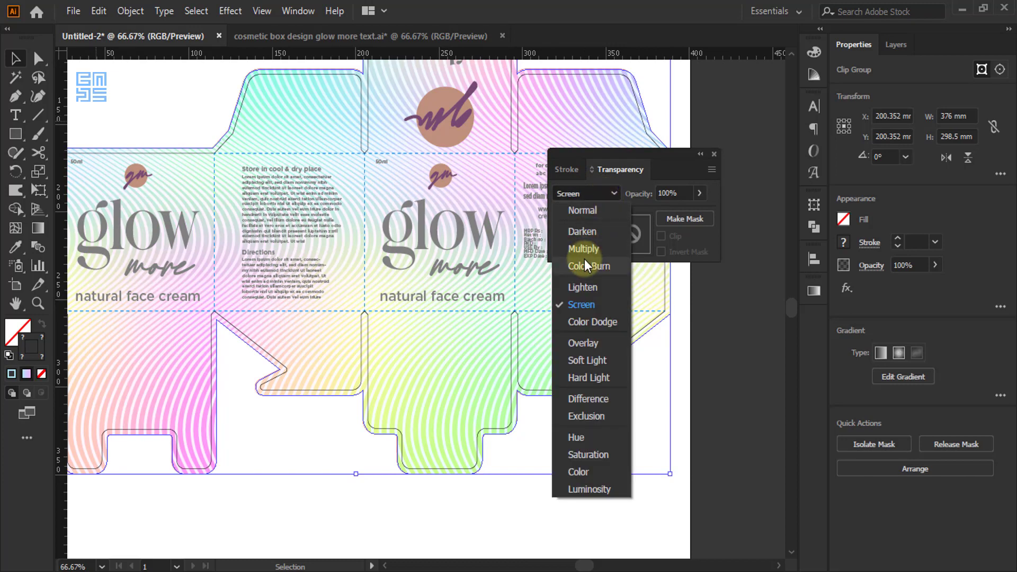
{"action": "left_click", "coordinate": [584, 287]}
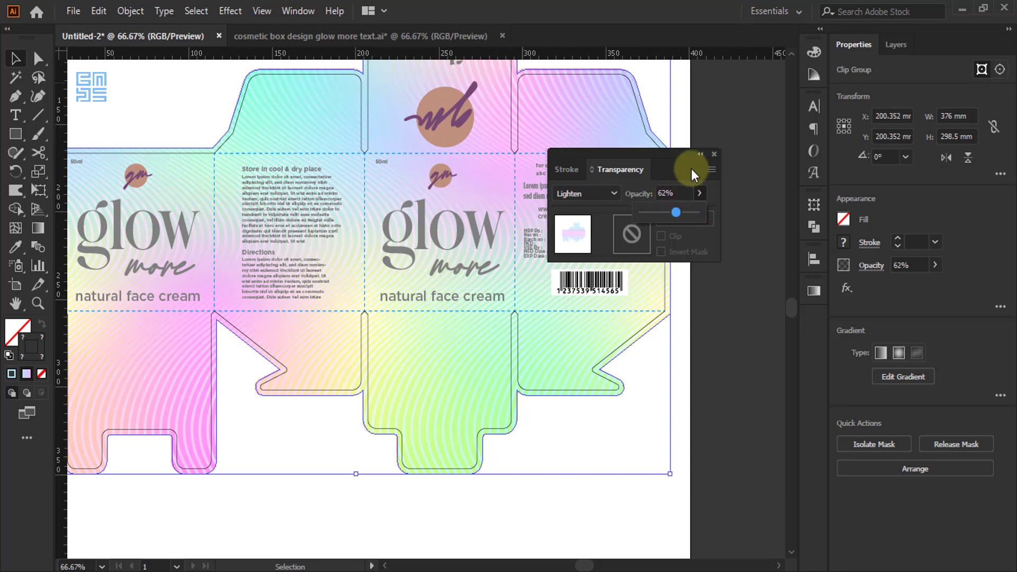
{"action": "left_click_drag", "start_coordinate": [677, 148], "coordinate": [686, 142]}
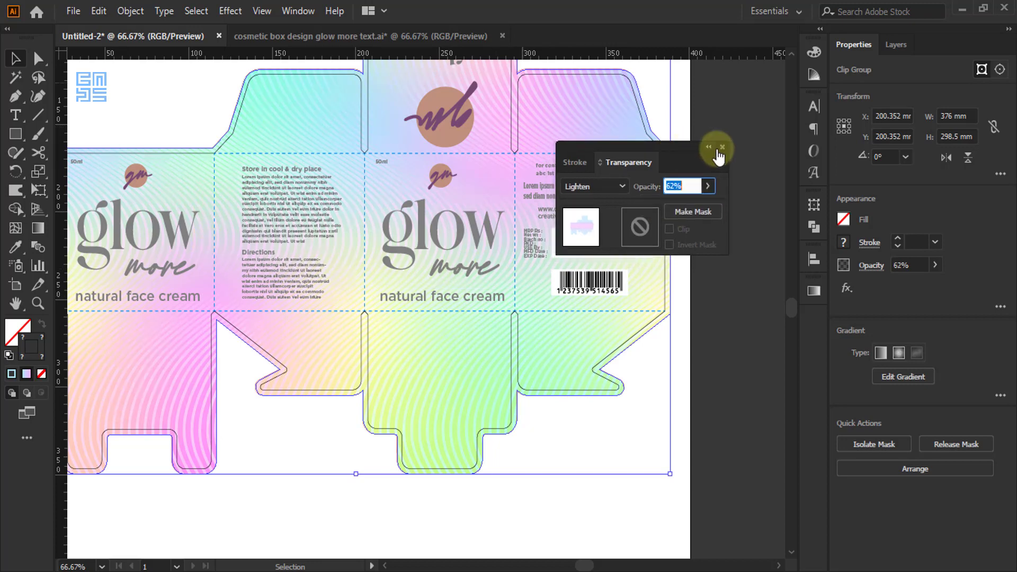
{"action": "left_click", "coordinate": [554, 259]}
{"action": "key", "text": "ctrl+minus"}
{"action": "key", "text": "ctrl+minus"}
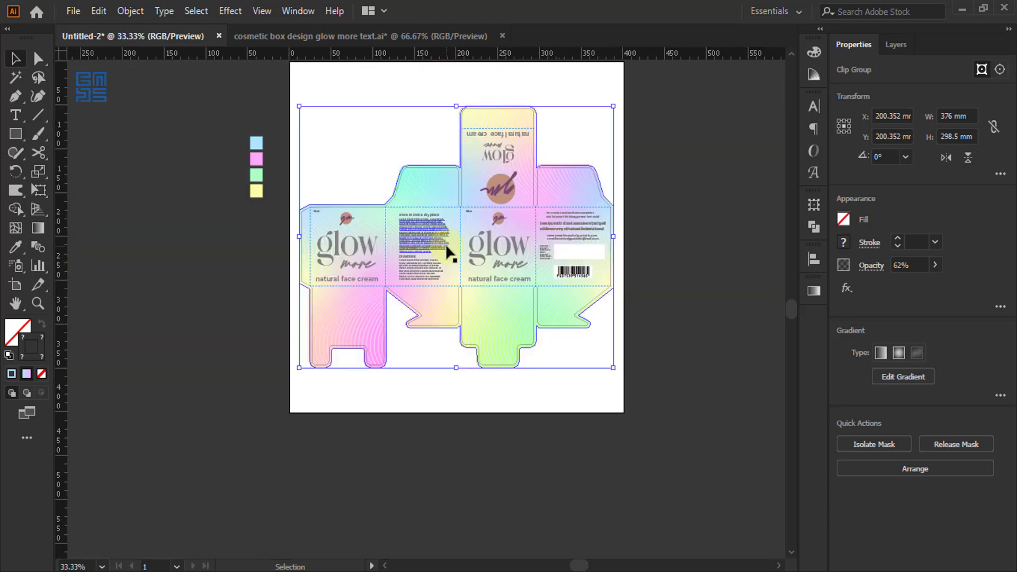
Delete the four colour sample squares beside the artboard and collapse the design layer in the layer list.
{"action": "left_click", "coordinate": [372, 408]}
{"action": "key", "text": "ctrl+0"}
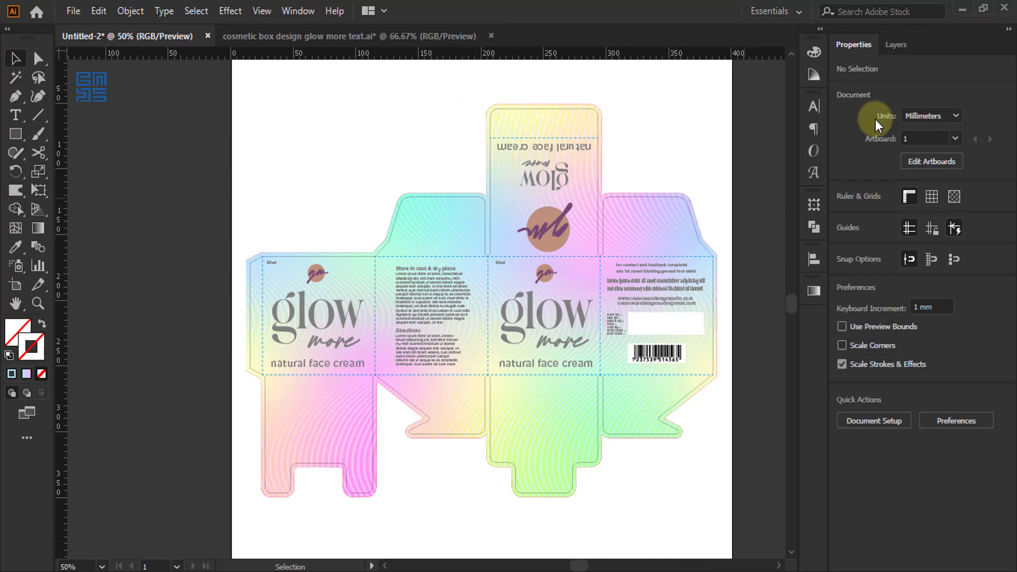
{"action": "left_click", "coordinate": [898, 45]}
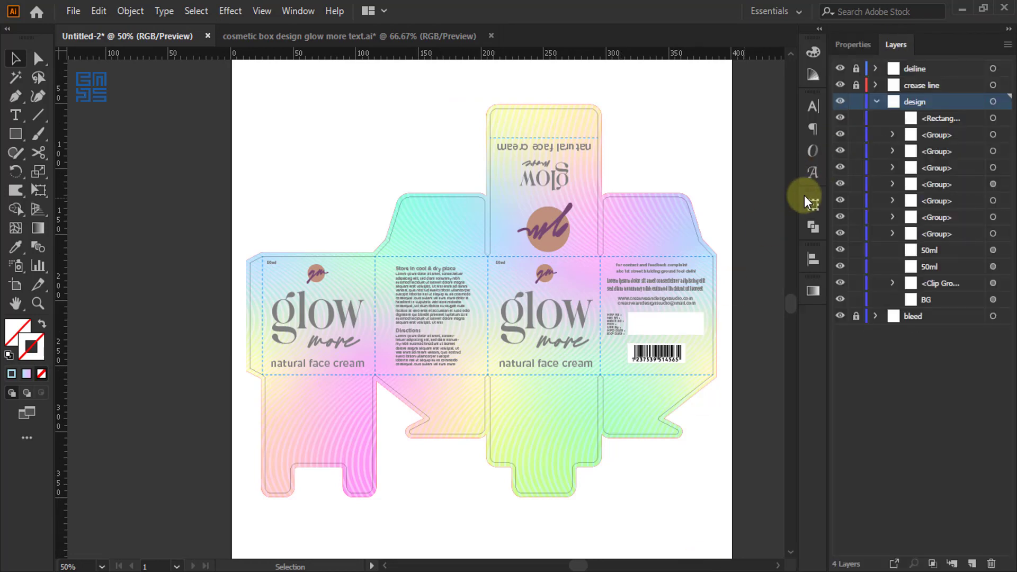
{"action": "left_click", "coordinate": [874, 101]}
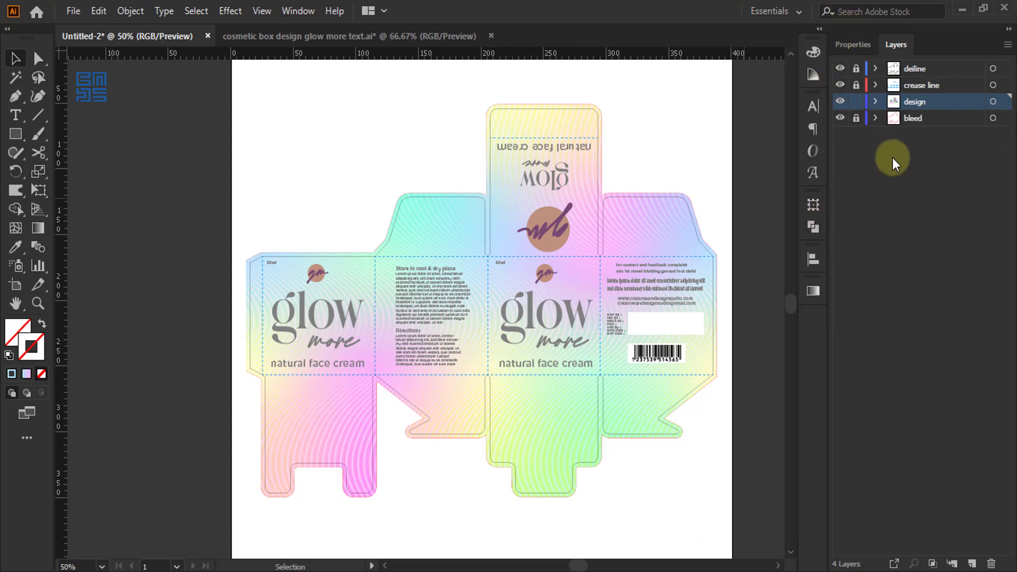
Check the design layer and the dieline, crease line and bleed layers separately by hiding and showing them again.
{"action": "left_click", "coordinate": [840, 101]}
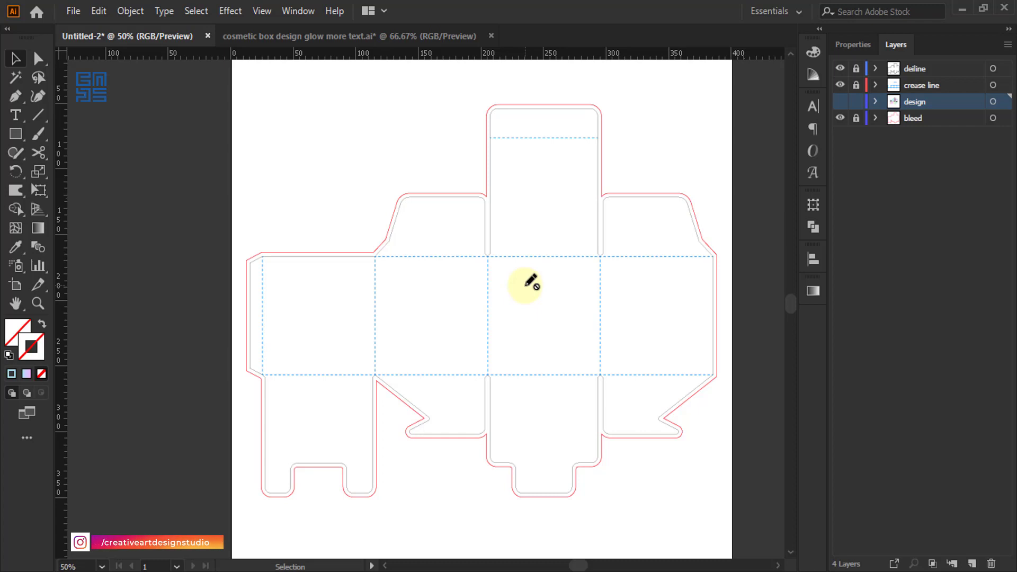
{"action": "left_click", "coordinate": [840, 101]}
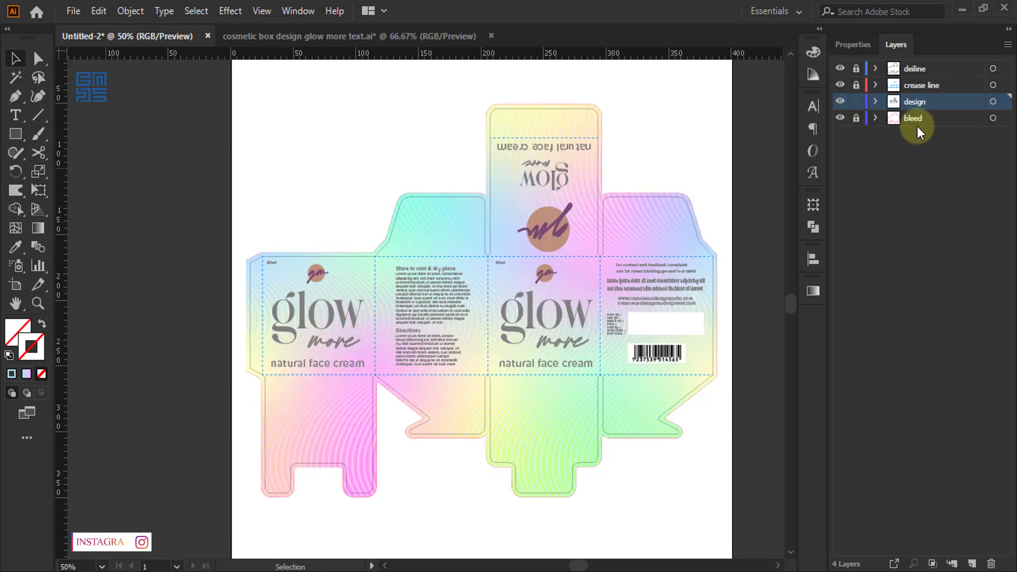
{"action": "left_click", "coordinate": [840, 68]}
{"action": "left_click", "coordinate": [840, 85]}
{"action": "left_click", "coordinate": [840, 118]}
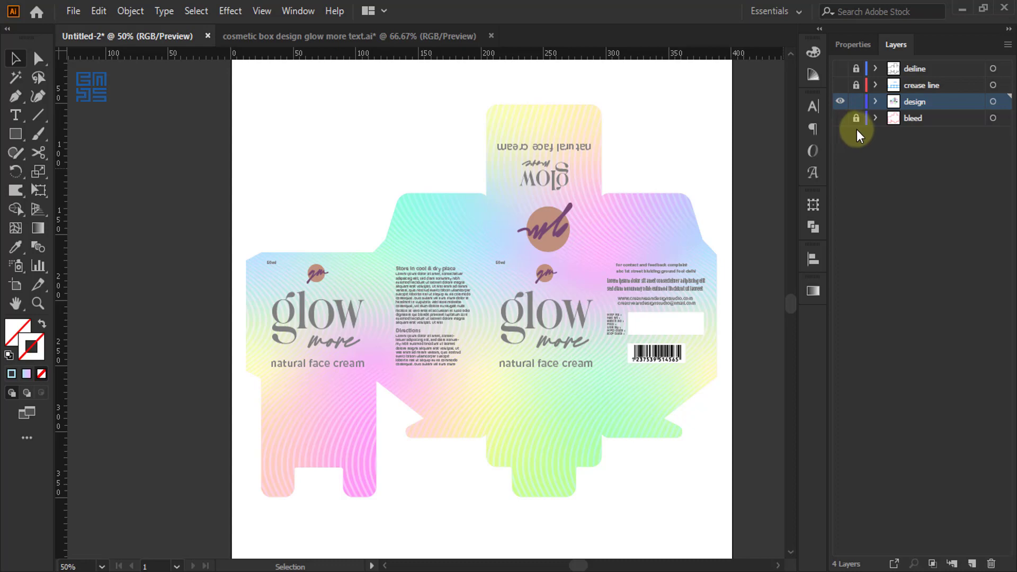
{"action": "left_click", "coordinate": [840, 118]}
{"action": "left_click", "coordinate": [840, 85]}
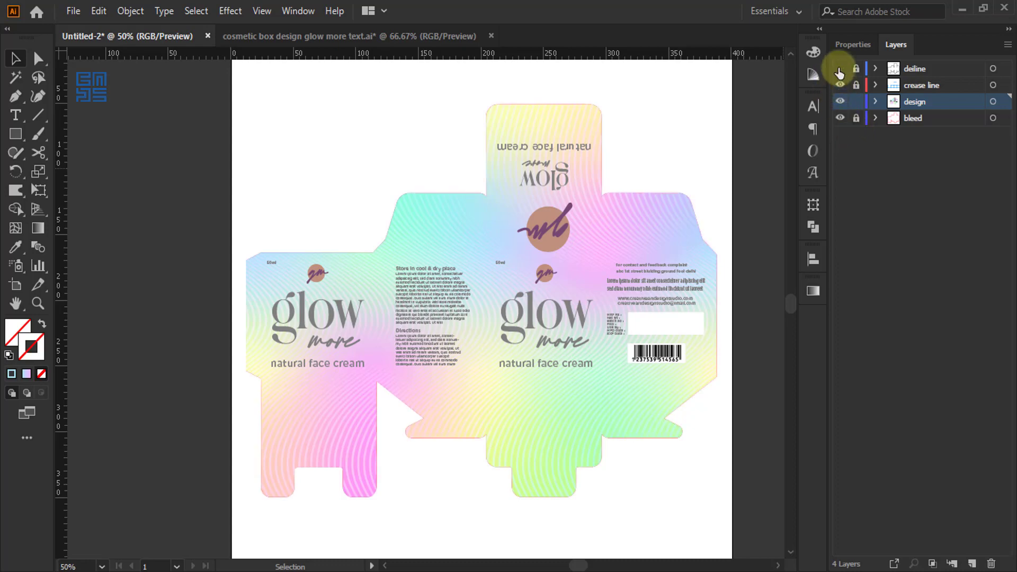
{"action": "left_click", "coordinate": [840, 68]}
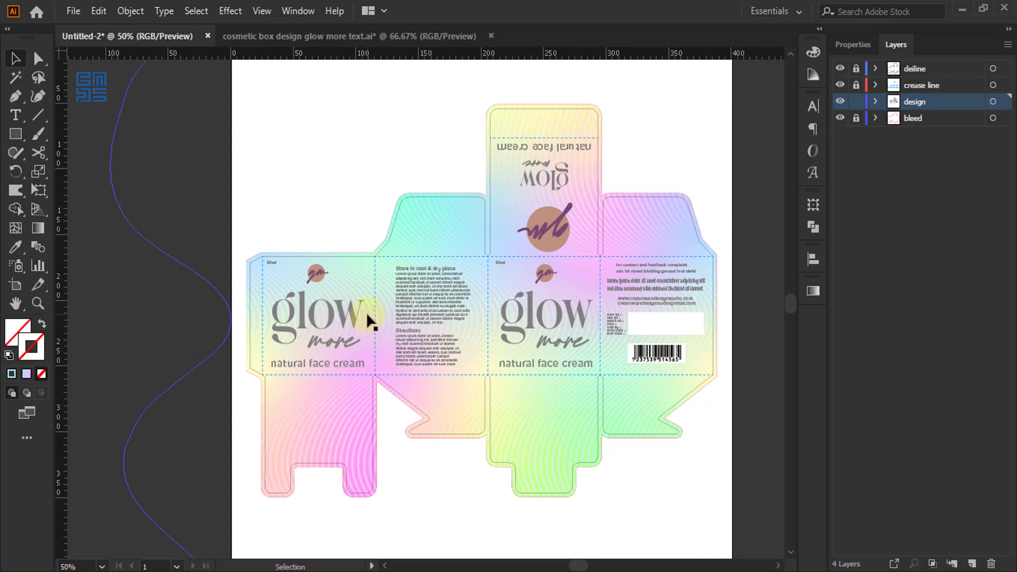
{"action": "scroll", "coordinate": [373, 302], "scroll_direction": "up", "scroll_amount": 2}
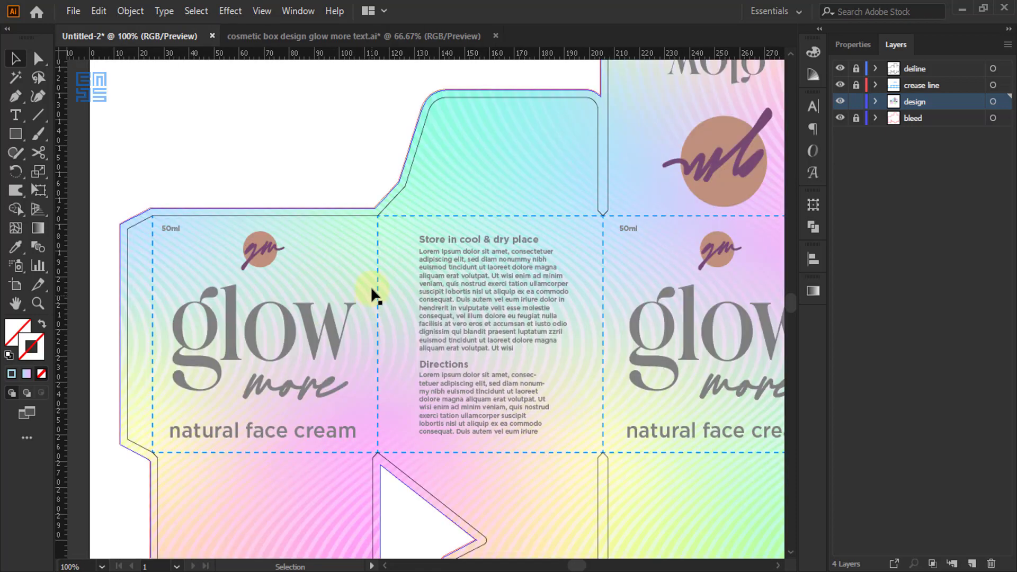
{"action": "scroll", "coordinate": [374, 281], "scroll_direction": "up", "scroll_amount": 2}
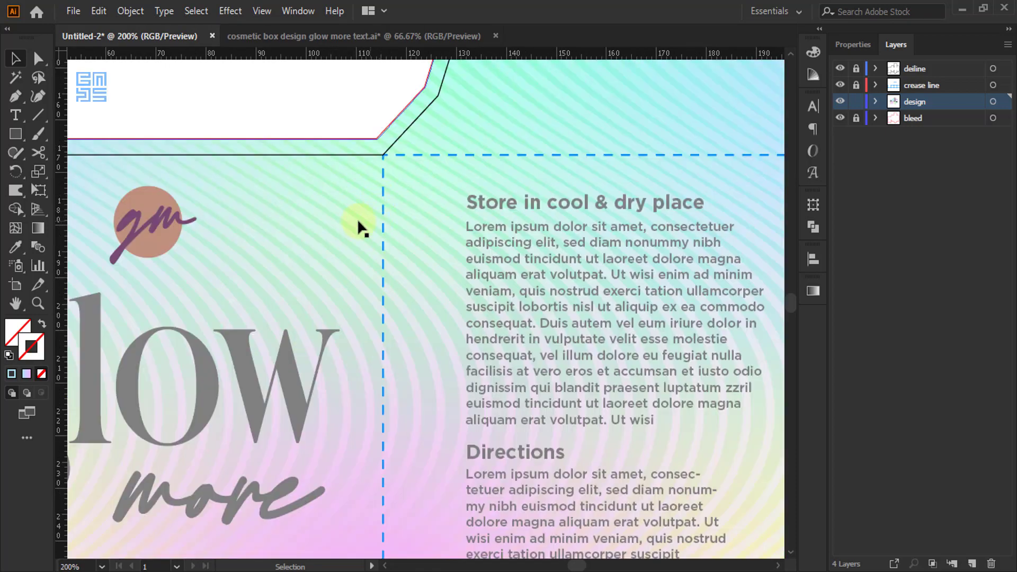
{"action": "scroll", "coordinate": [357, 228], "scroll_direction": "down", "scroll_amount": 2}
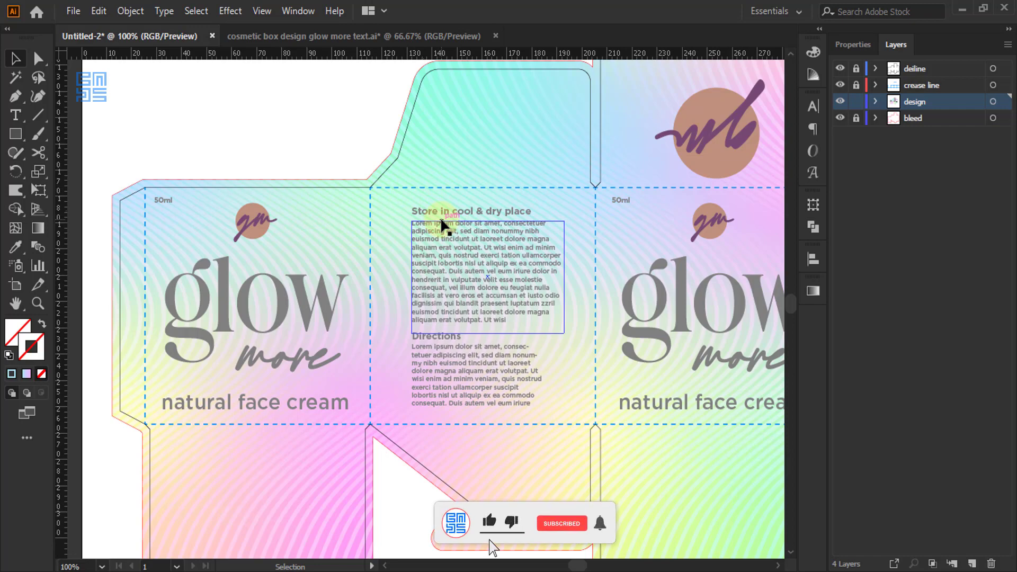
{"action": "scroll", "coordinate": [341, 202], "scroll_direction": "down", "scroll_amount": 2}
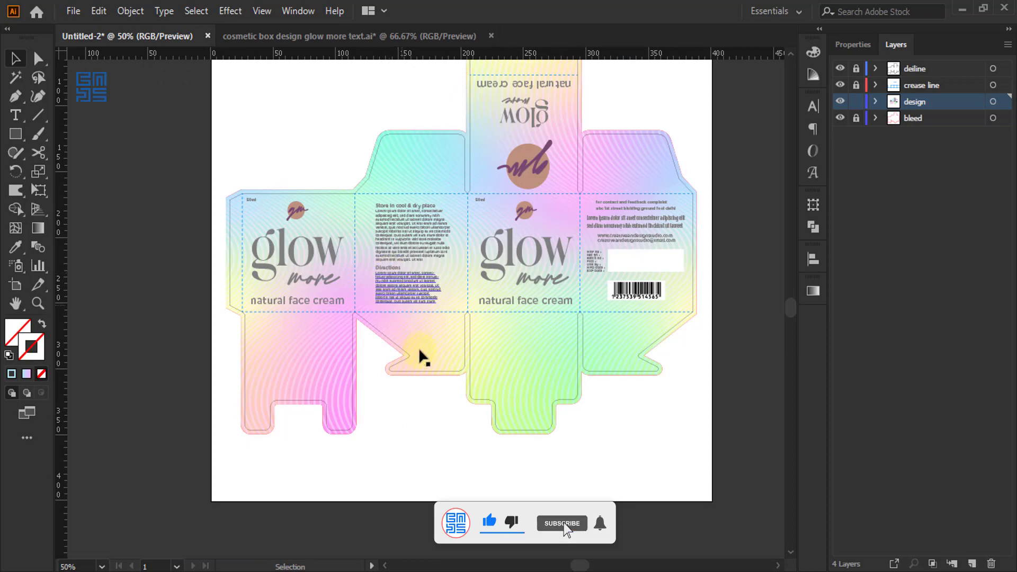
{"action": "scroll", "coordinate": [422, 358], "scroll_direction": "up", "scroll_amount": 2}
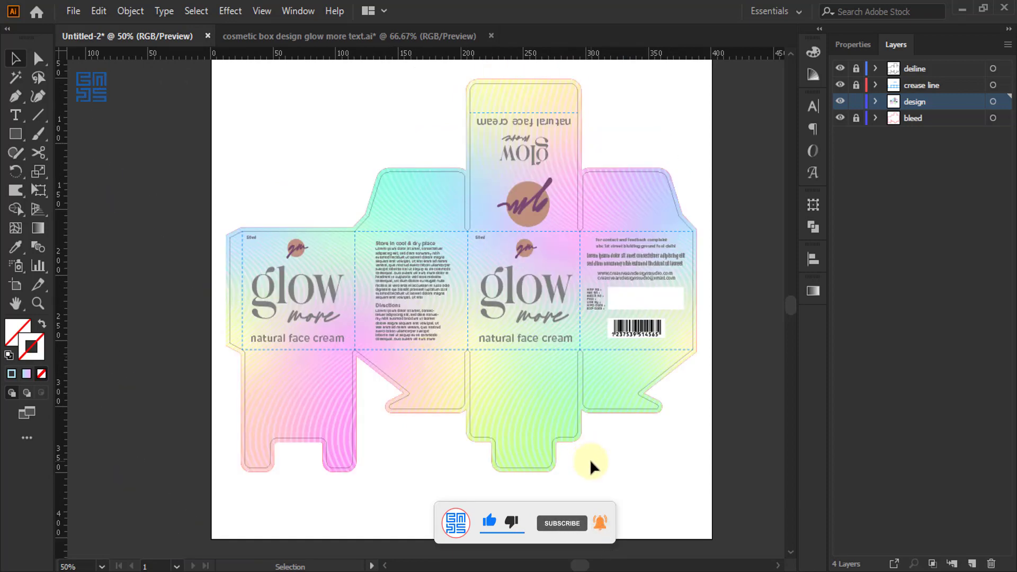